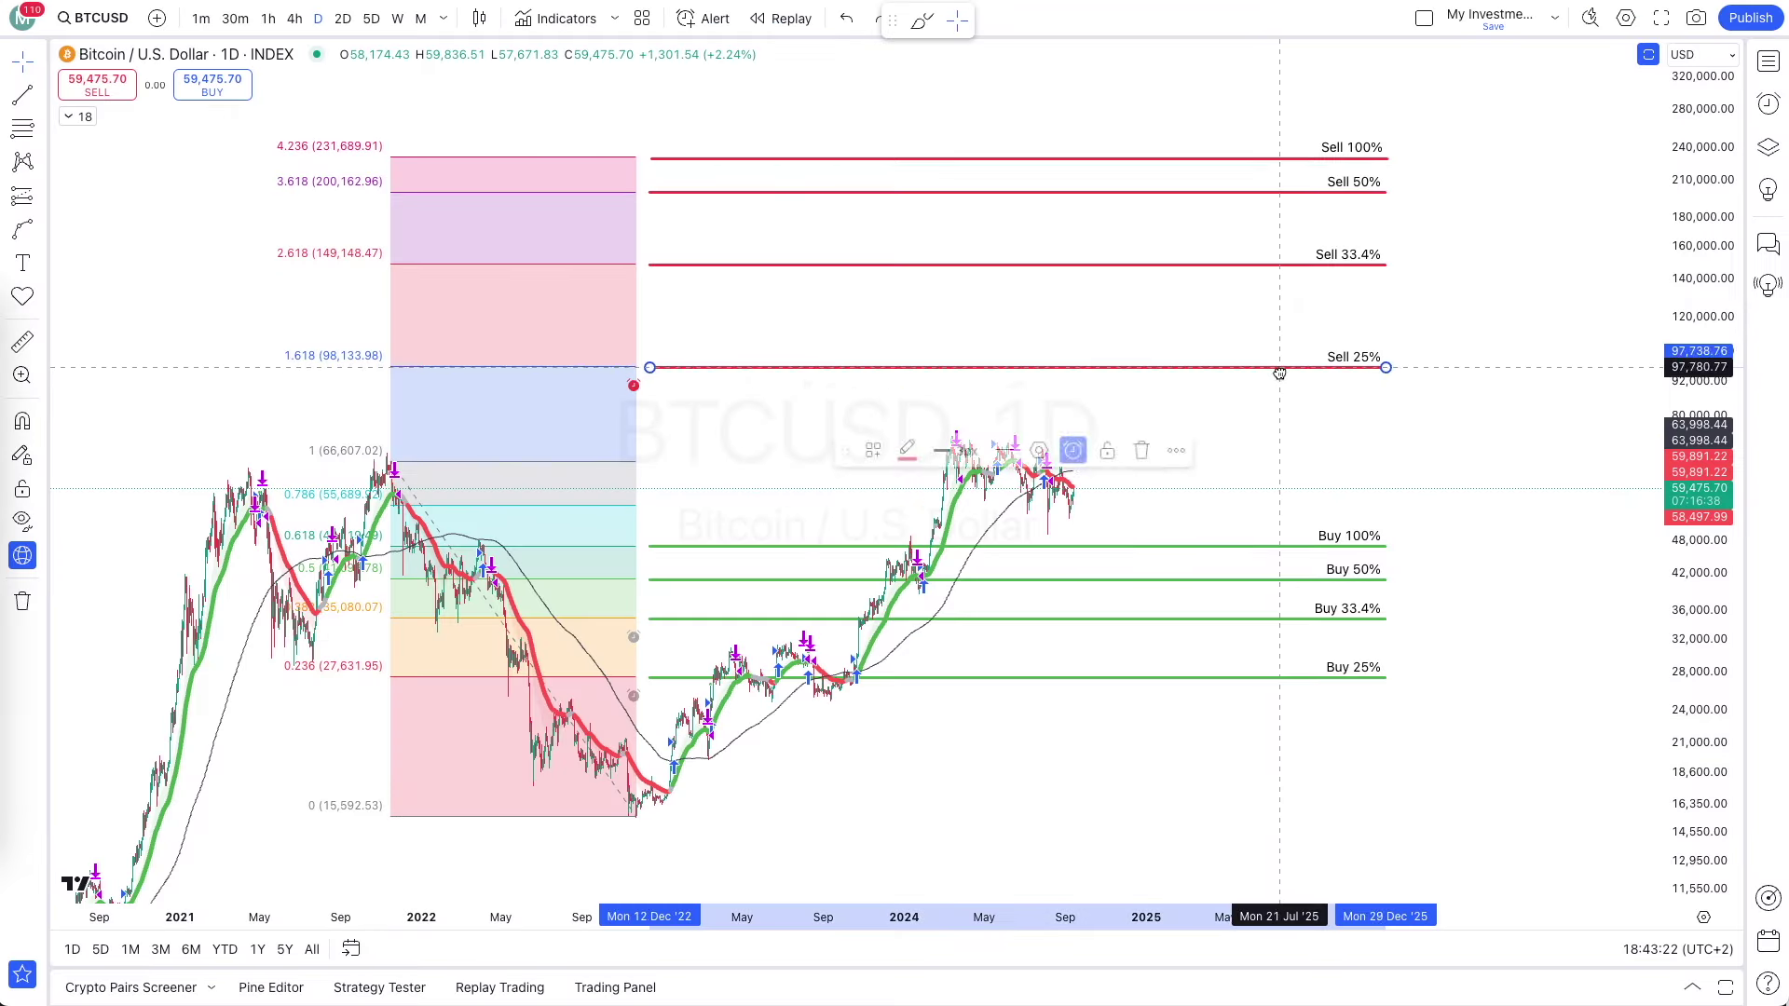
# Try moving the Sell 25% trend line slightly lower on the BTCUSD chart, then deselect it
pyautogui.moveTo(1280, 373); pyautogui.dragTo(1278, 402)
pyautogui.click(1468, 298)
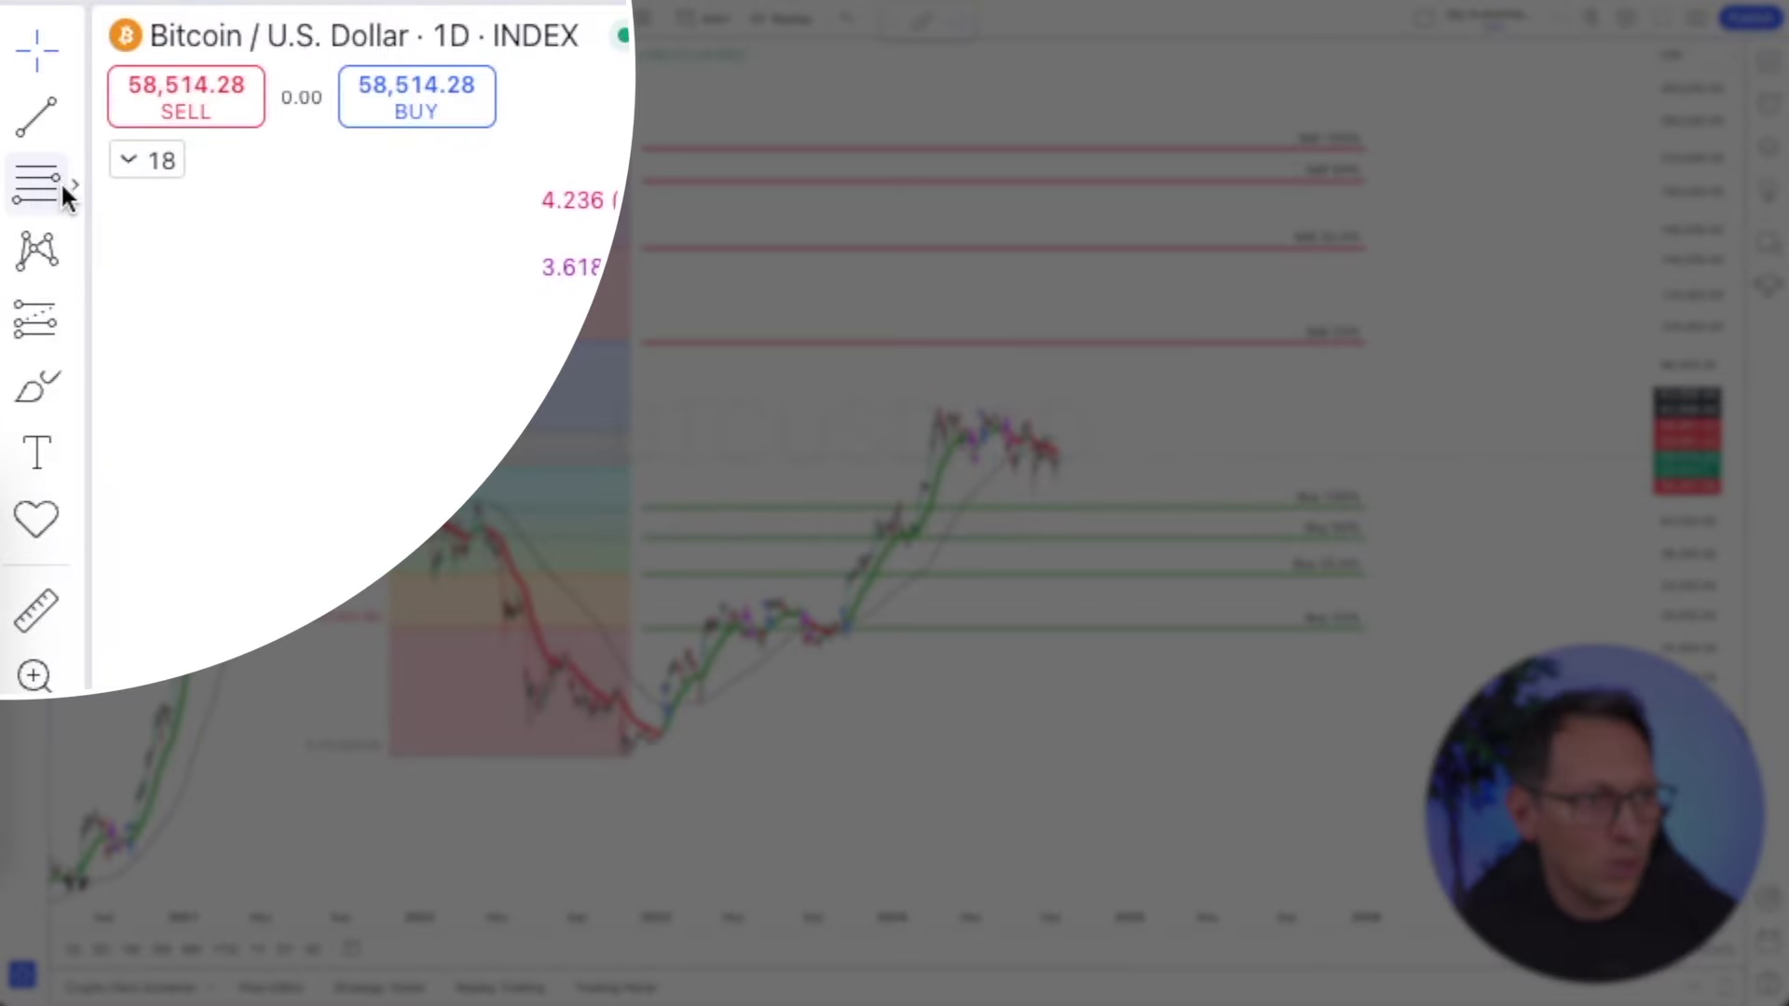
# Draw a Fib Retracement from the November 2021 high of about 69,100 to the November 2022 low
pyautogui.click(40, 131)
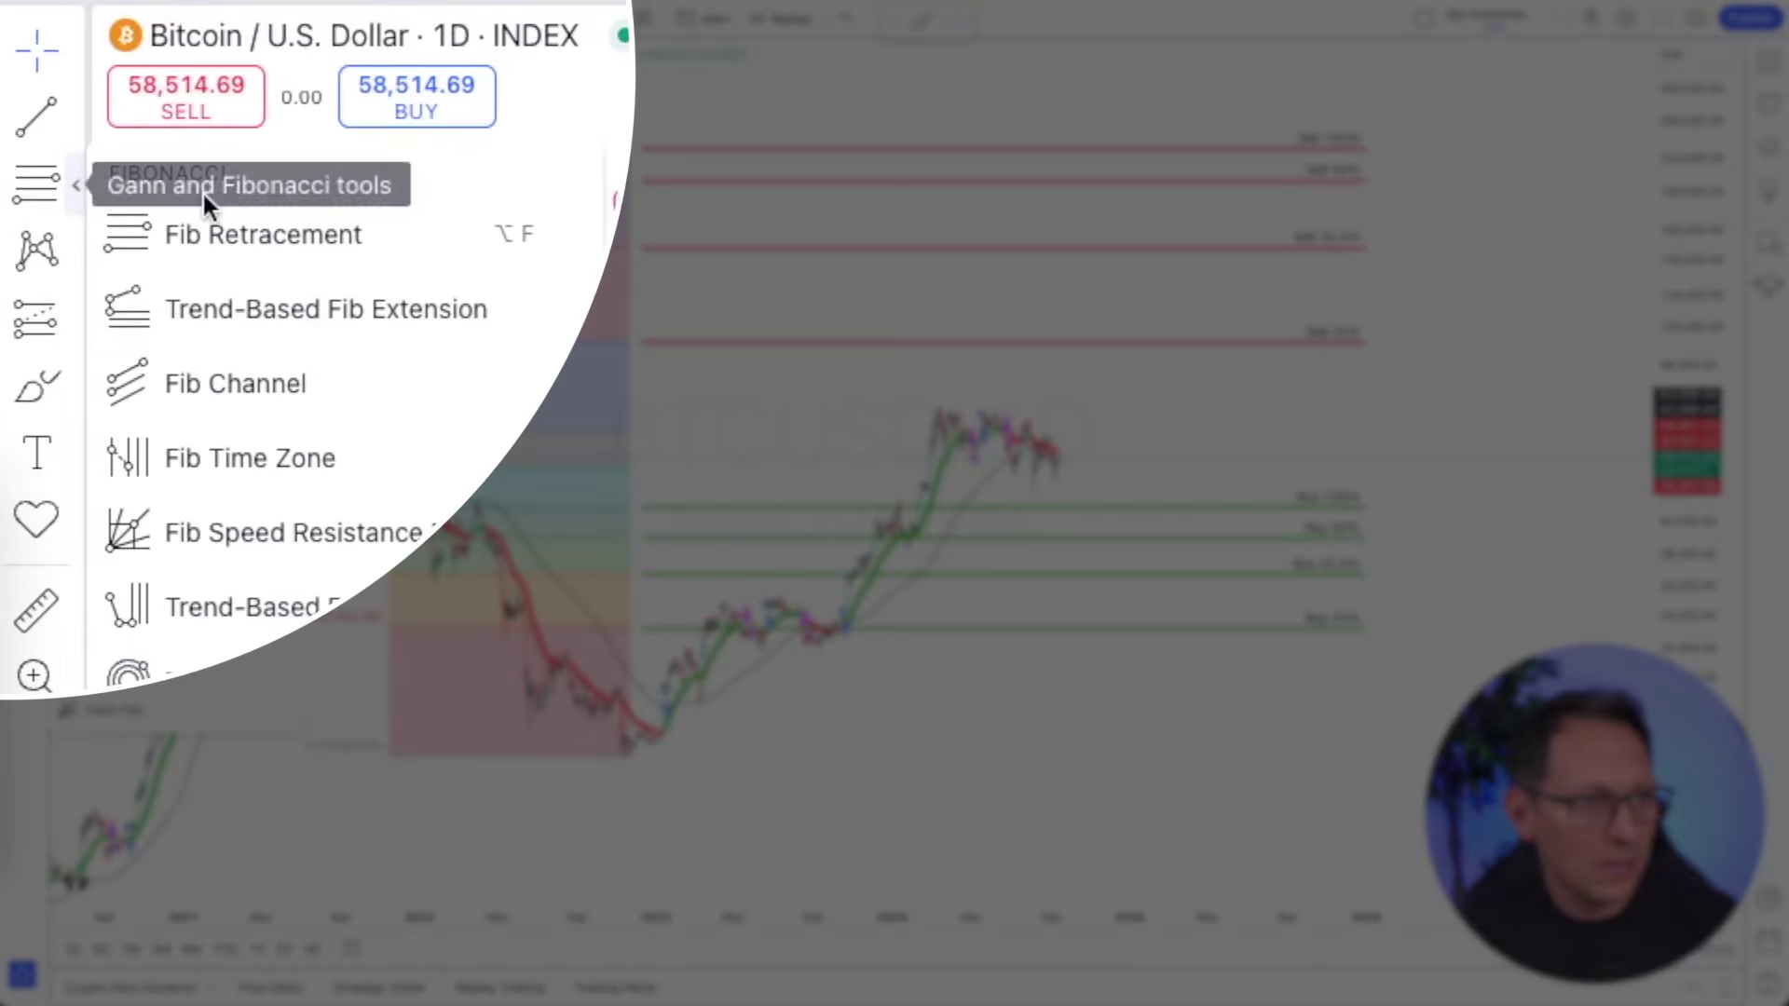
pyautogui.click(294, 238)
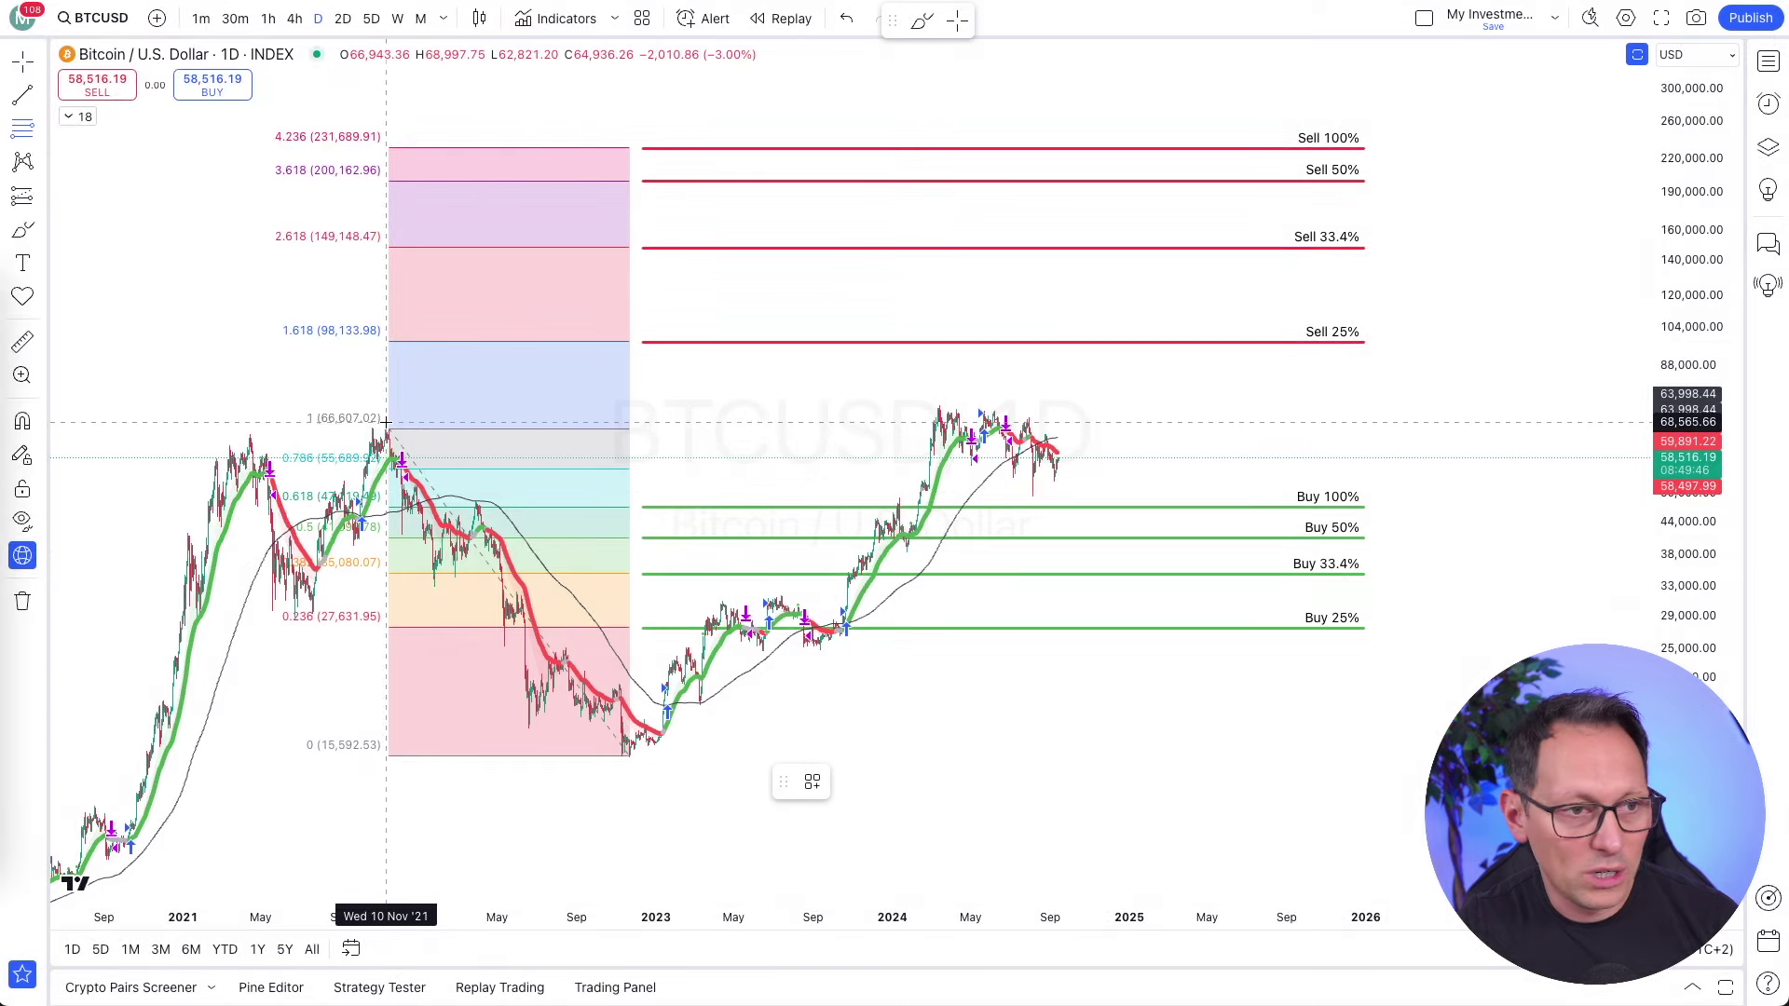
pyautogui.click(386, 422)
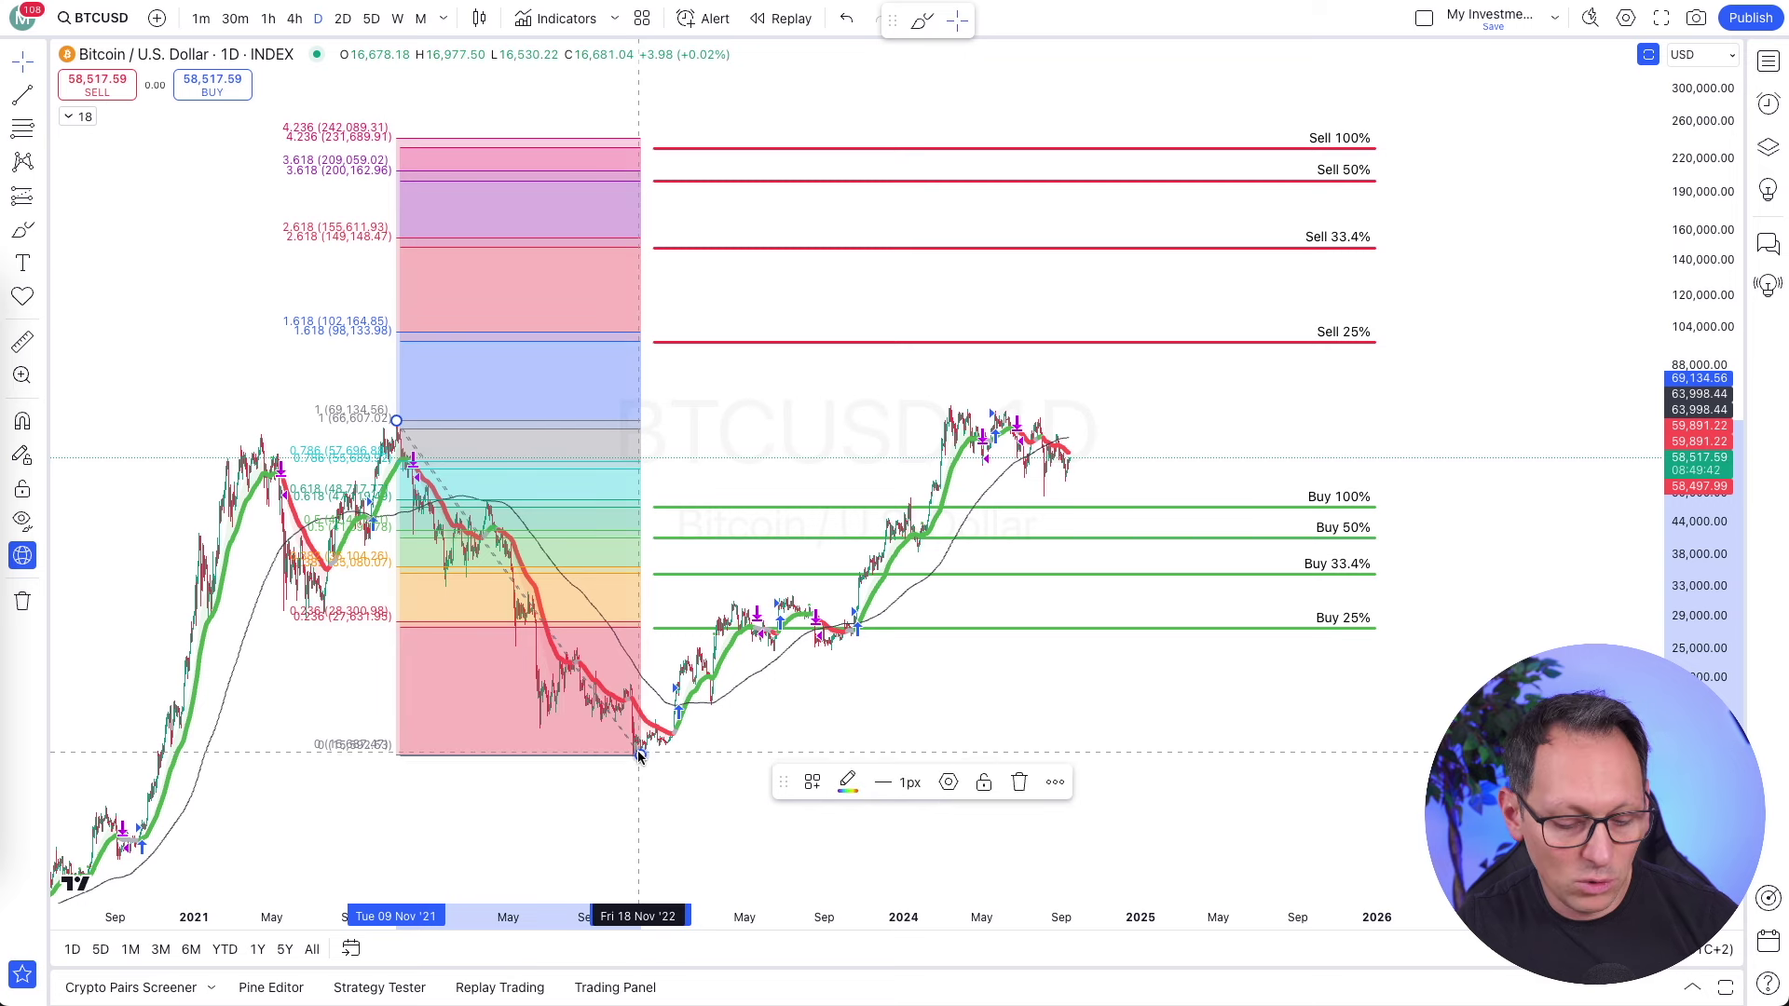
pyautogui.click(640, 756)
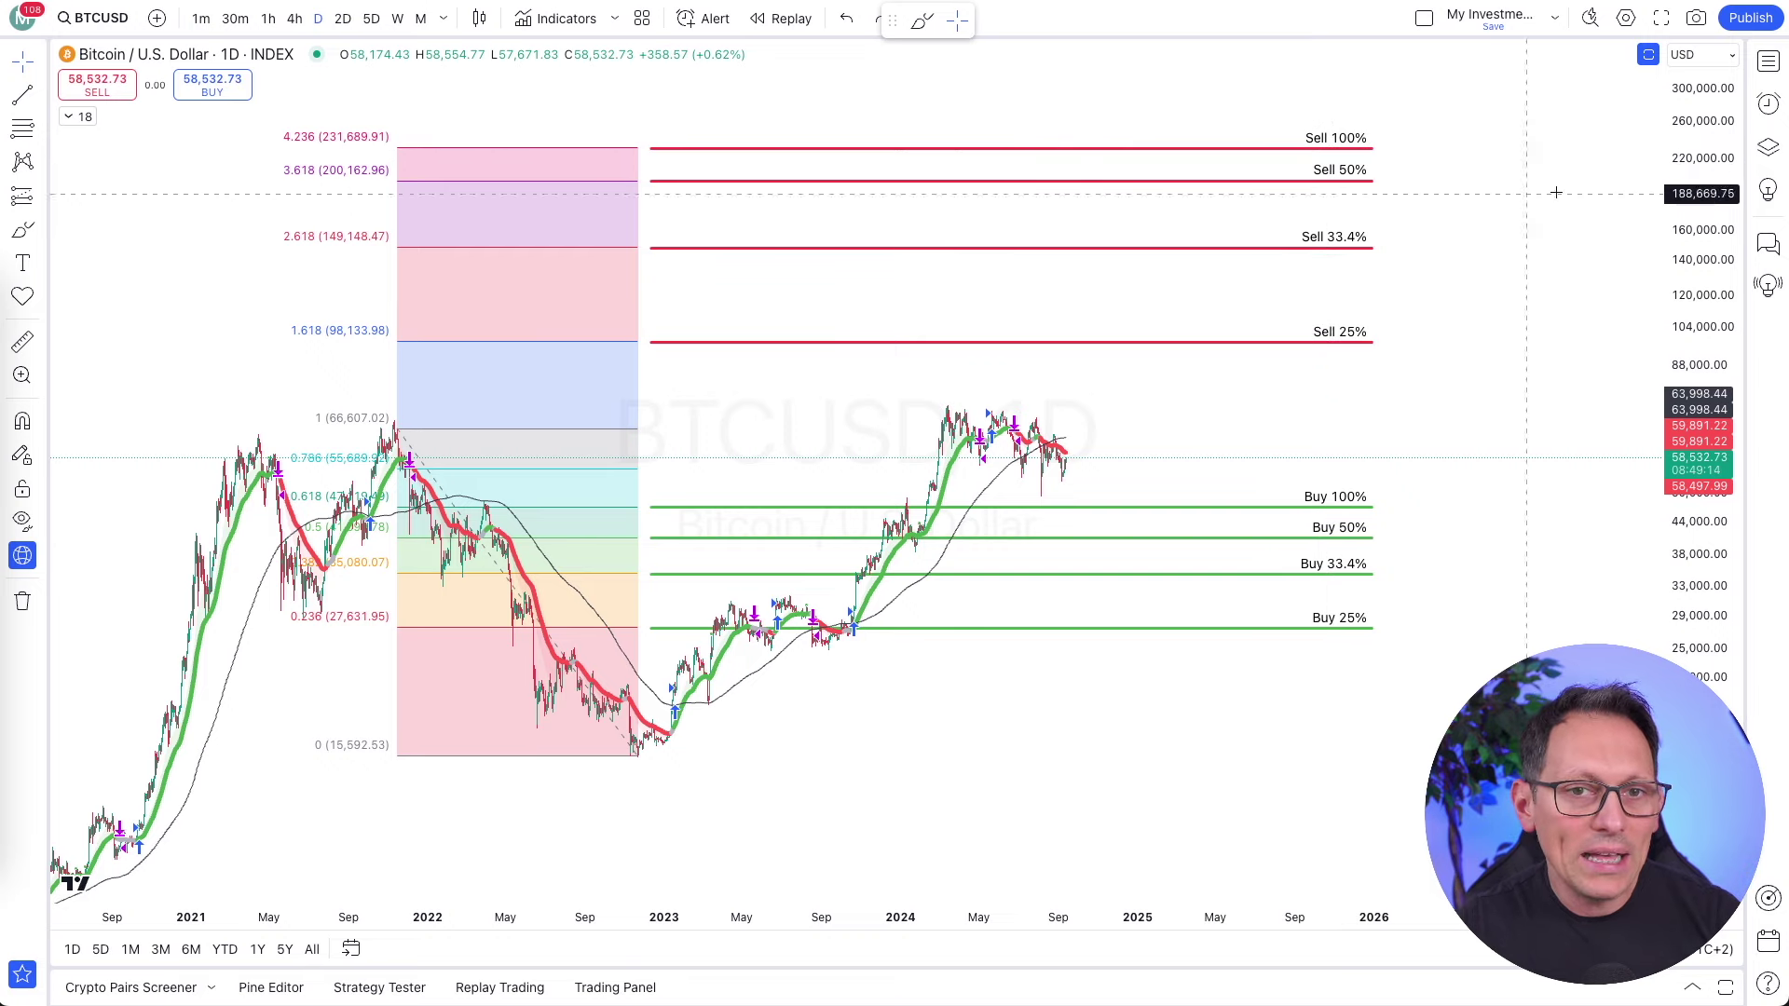
# Draw a Fib Retracement from the December 2017 high at about 19,800 to November 2021 at about 3,160
pyautogui.moveTo(1693, 140); pyautogui.dragTo(1691, 205)
pyautogui.moveTo(704, 899); pyautogui.dragTo(1052, 899)
pyautogui.moveTo(1164, 792); pyautogui.dragTo(1419, 751)
pyautogui.click(42, 135)
pyautogui.click(119, 147)
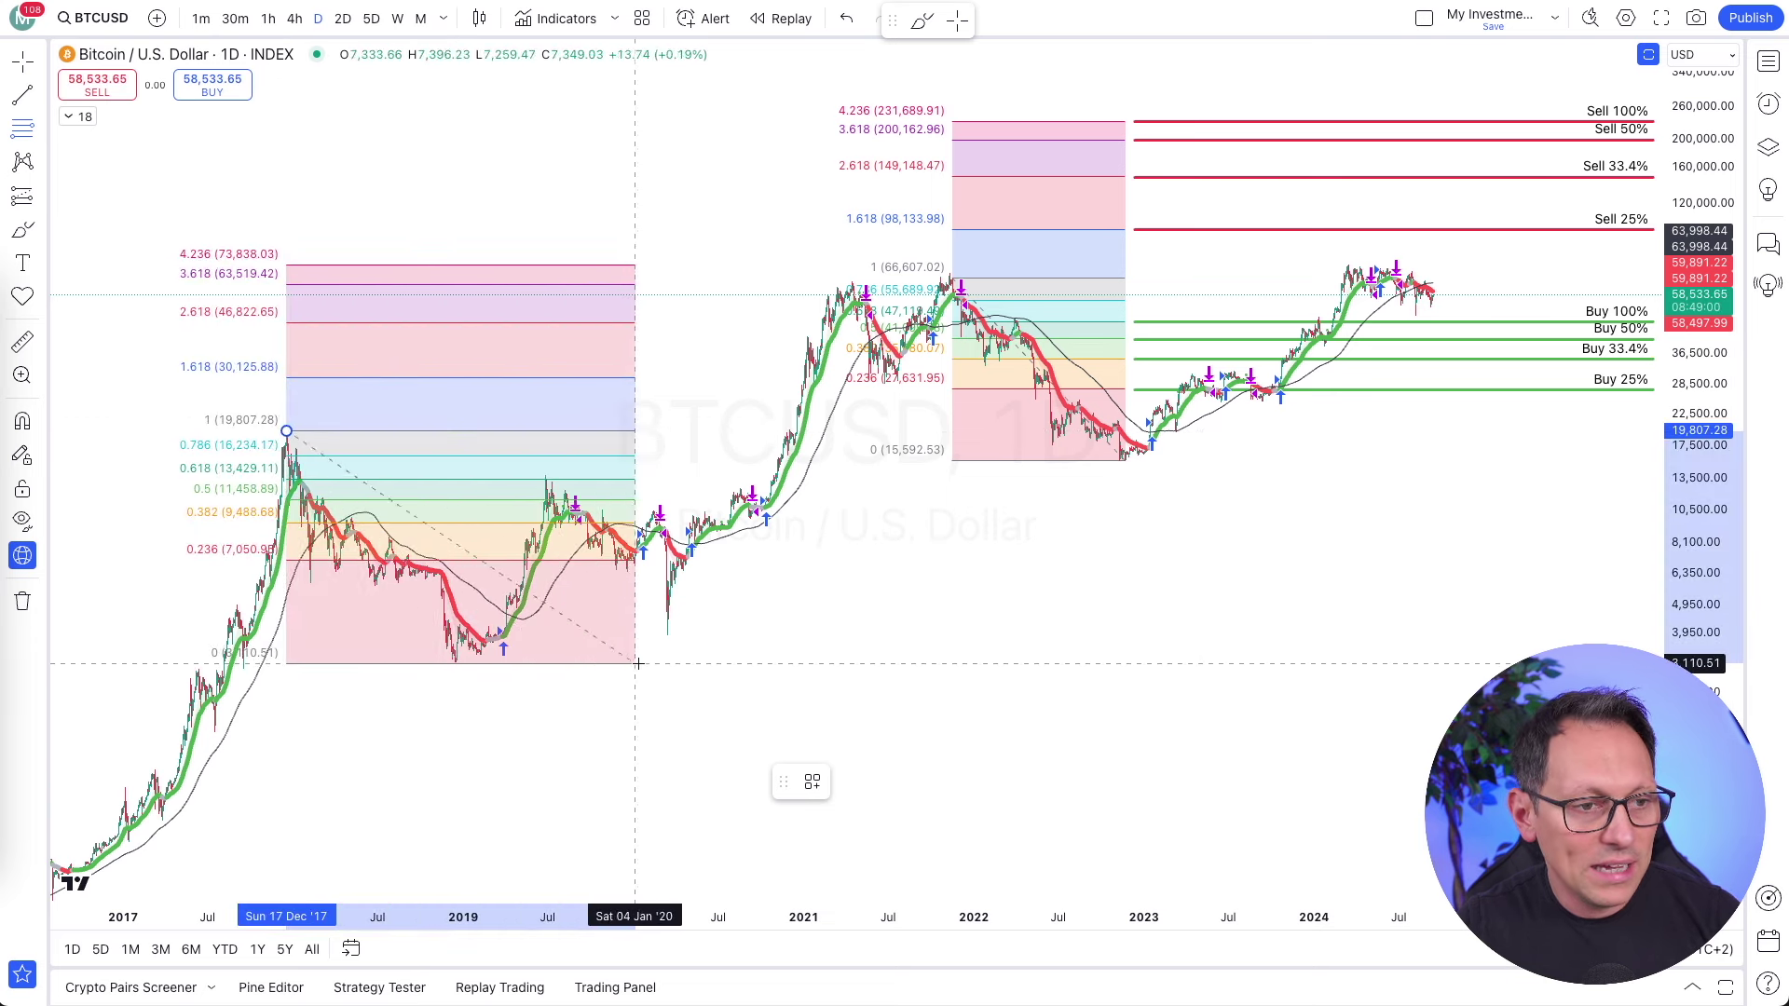
pyautogui.click(949, 665)
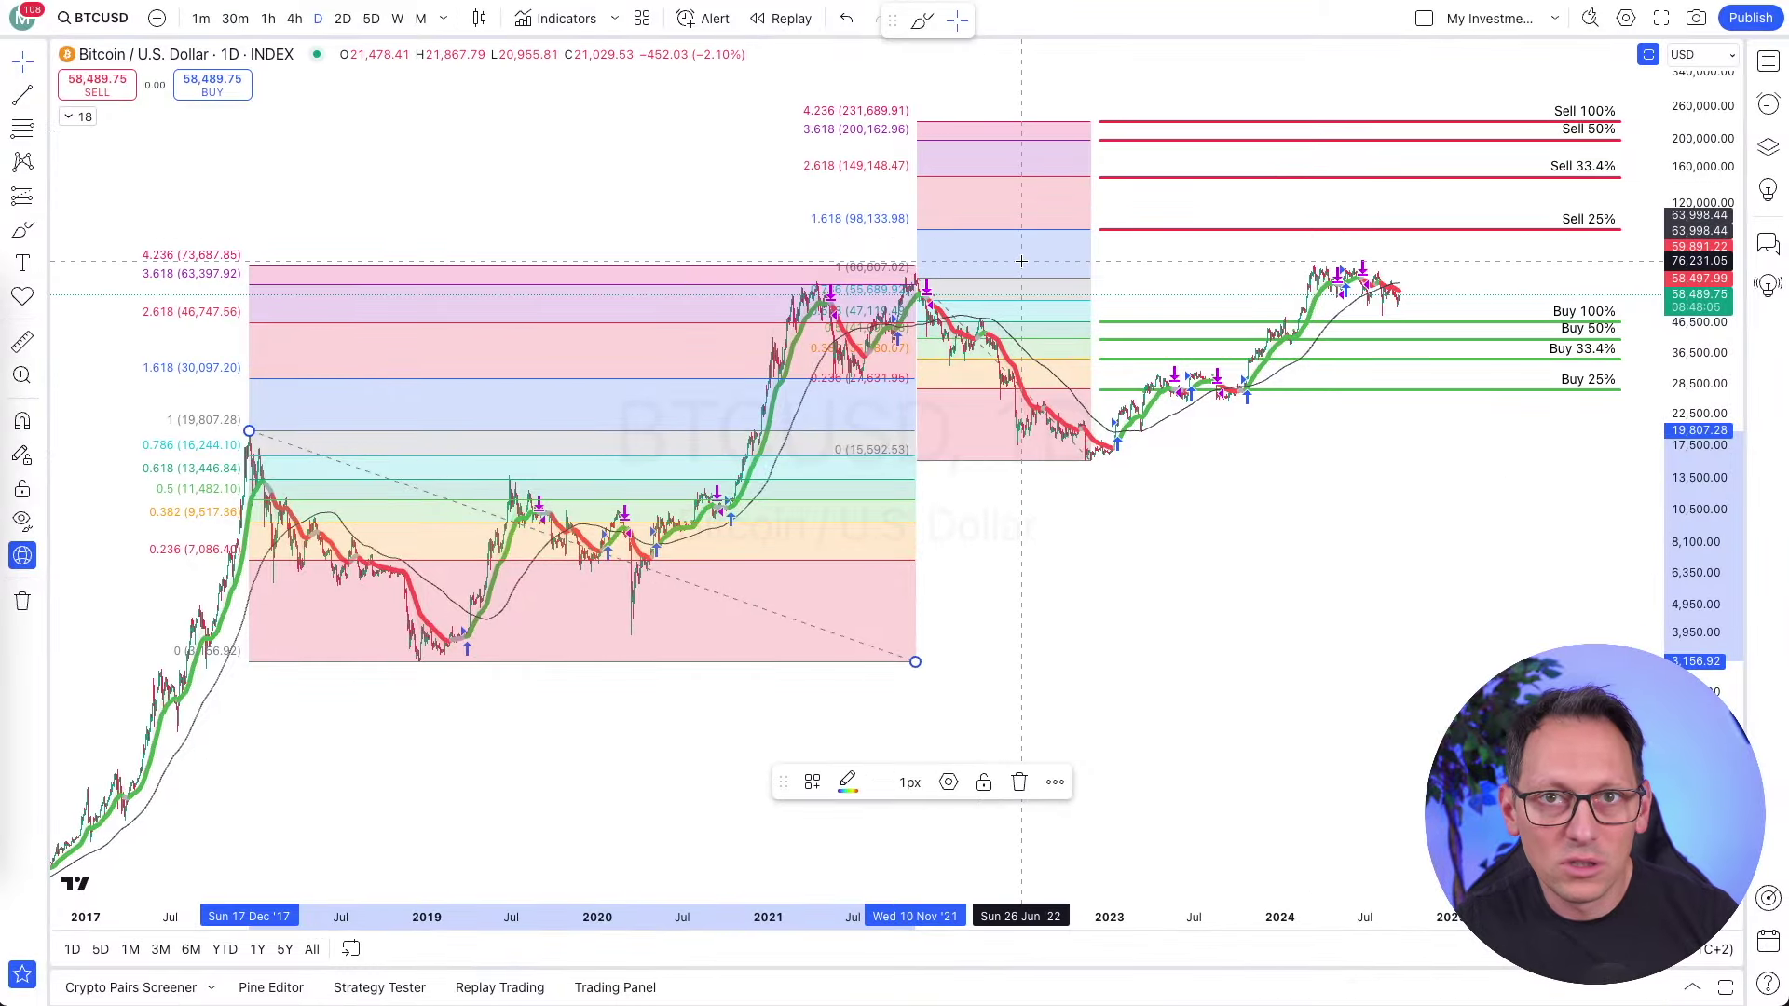
pyautogui.click(1353, 773)
pyautogui.scroll(3, 1353, 772)
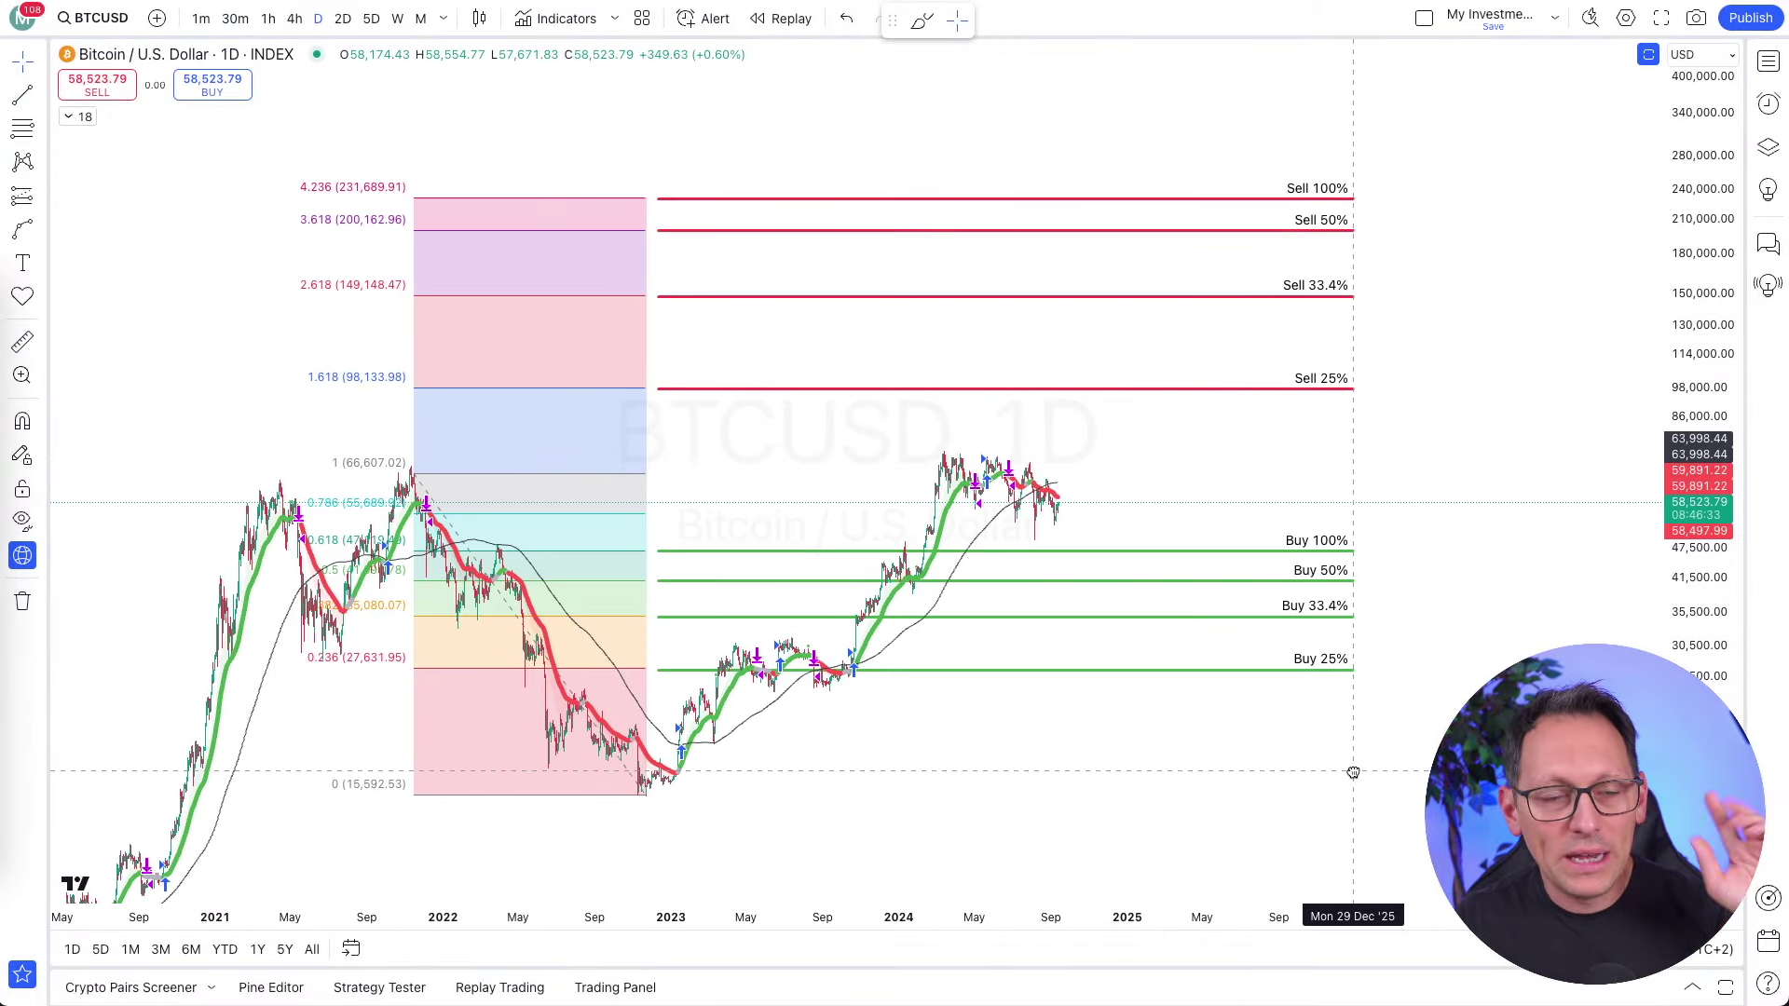
pyautogui.moveTo(1353, 772); pyautogui.dragTo(1342, 780)
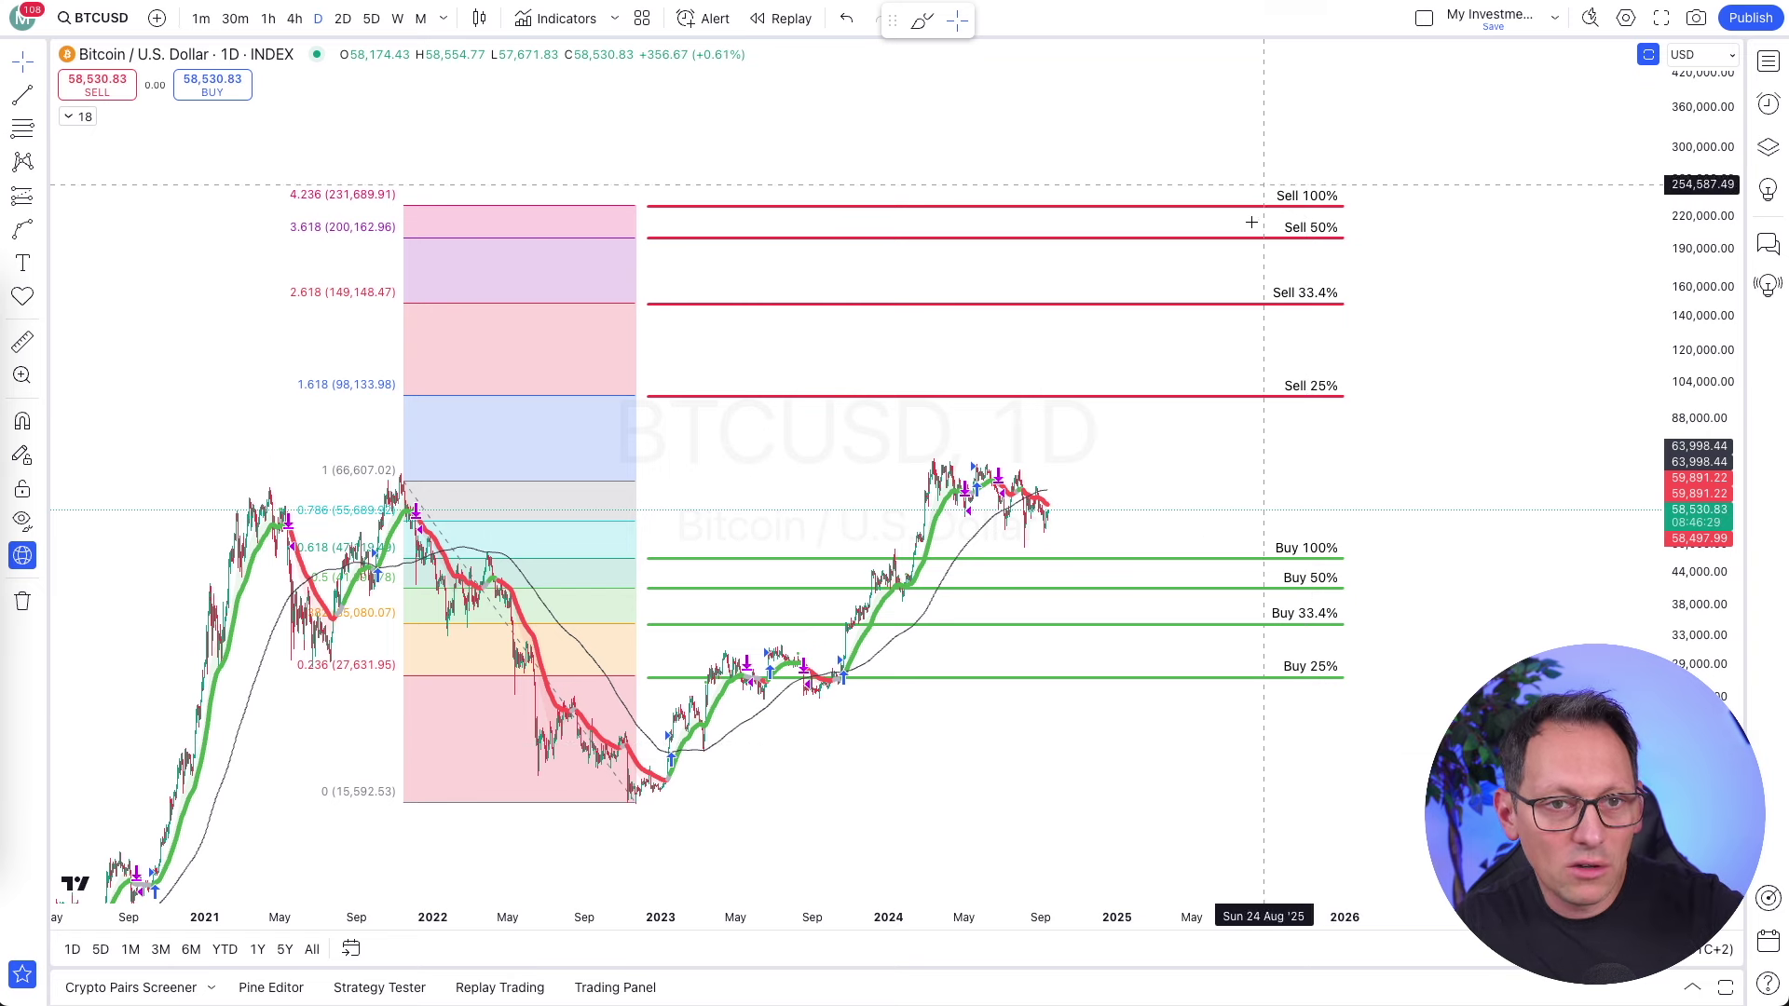
pyautogui.moveTo(1464, 421); pyautogui.dragTo(1448, 417)
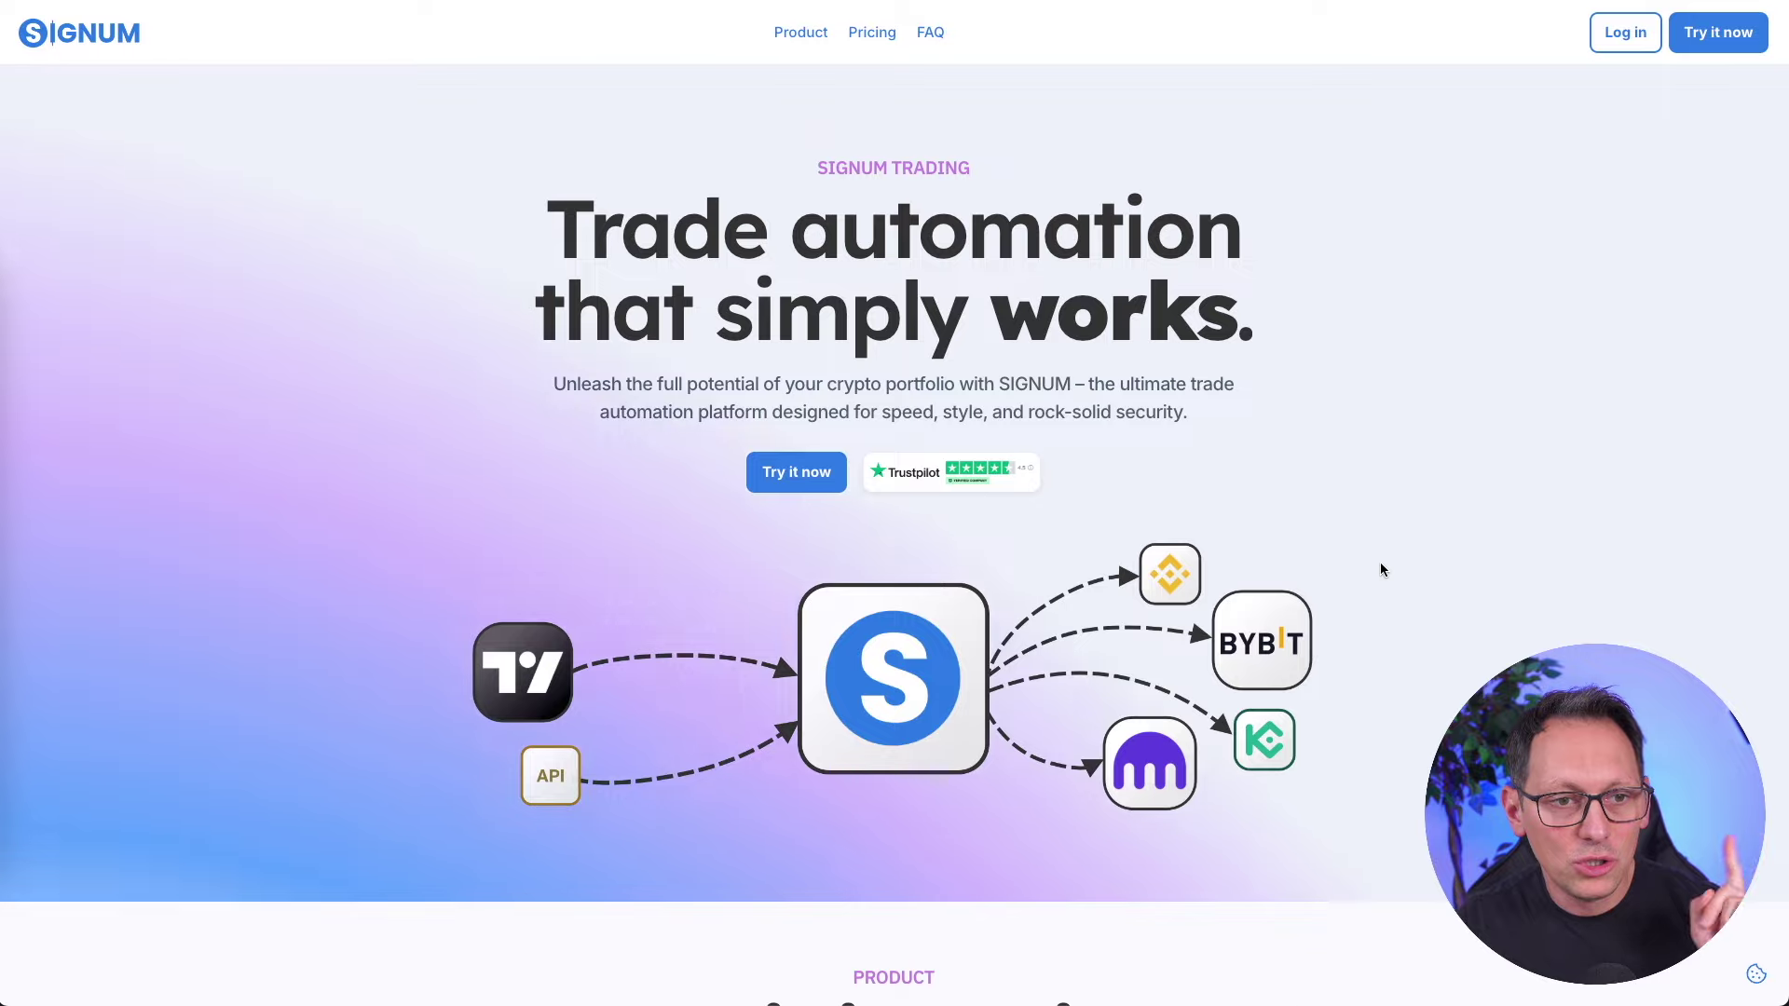
# Look through the Signum landing page and highlight the question about sending a signal to sell 100% of the asset
pyautogui.scroll(-20, 1389, 564)
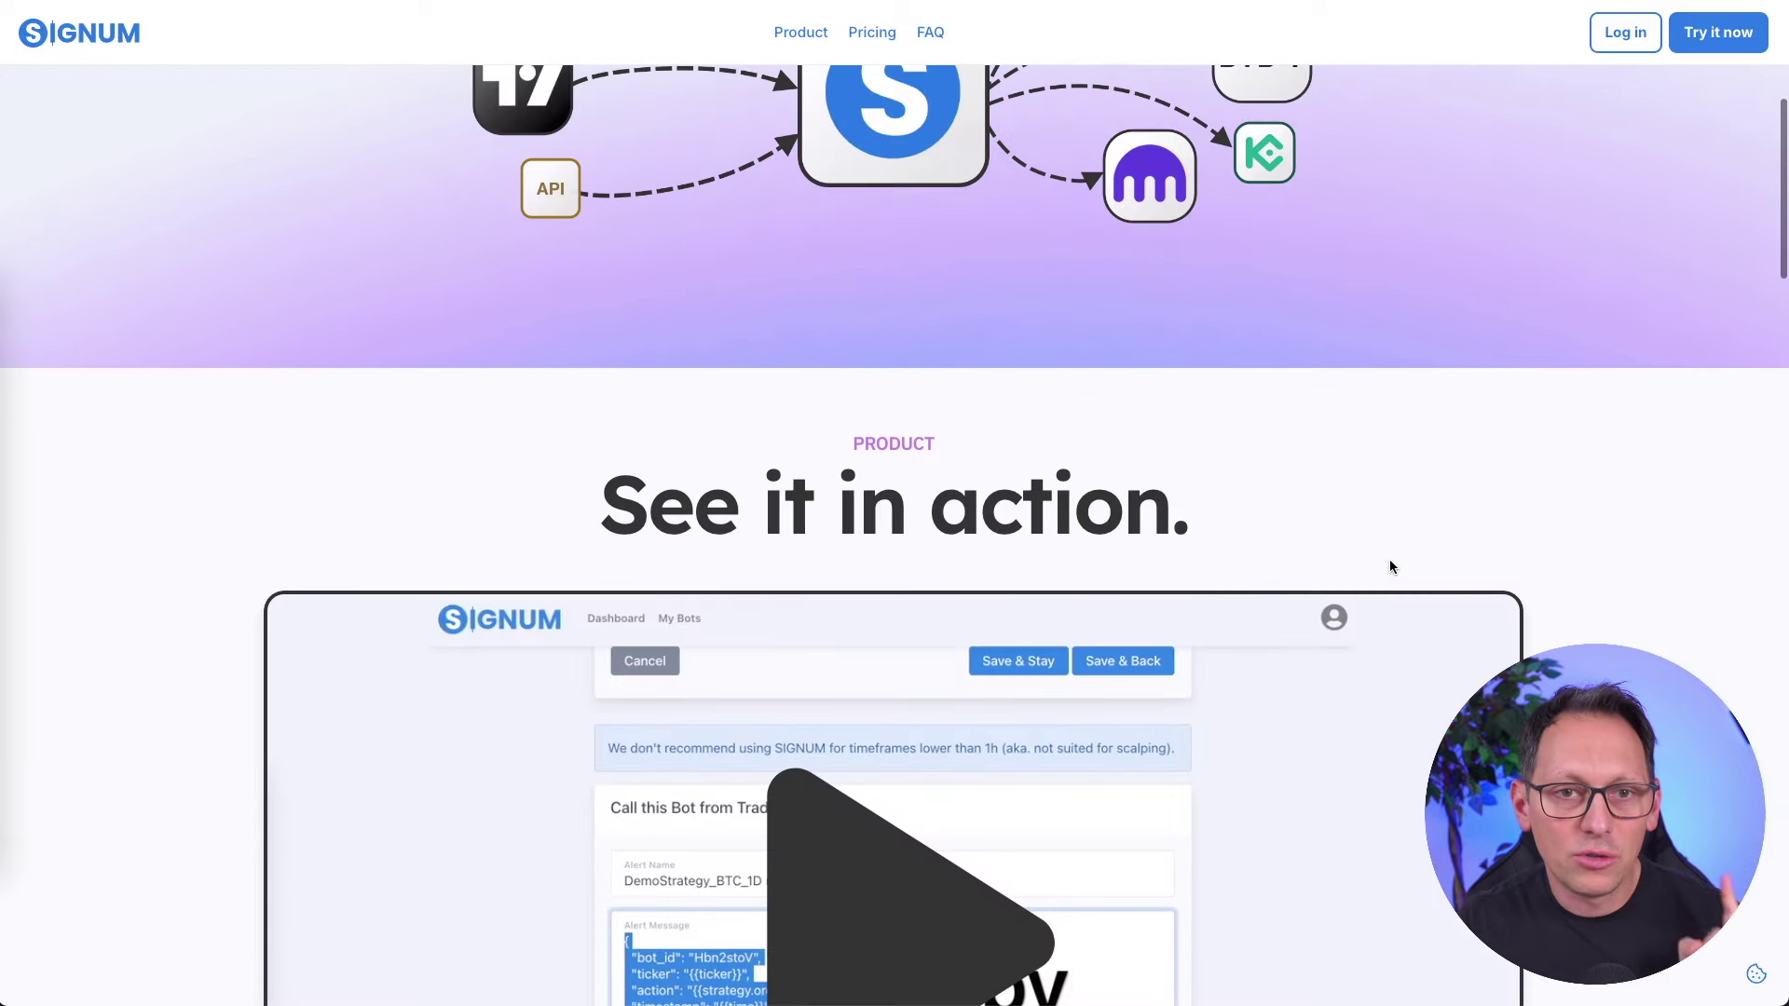
pyautogui.scroll(-3, 1391, 568)
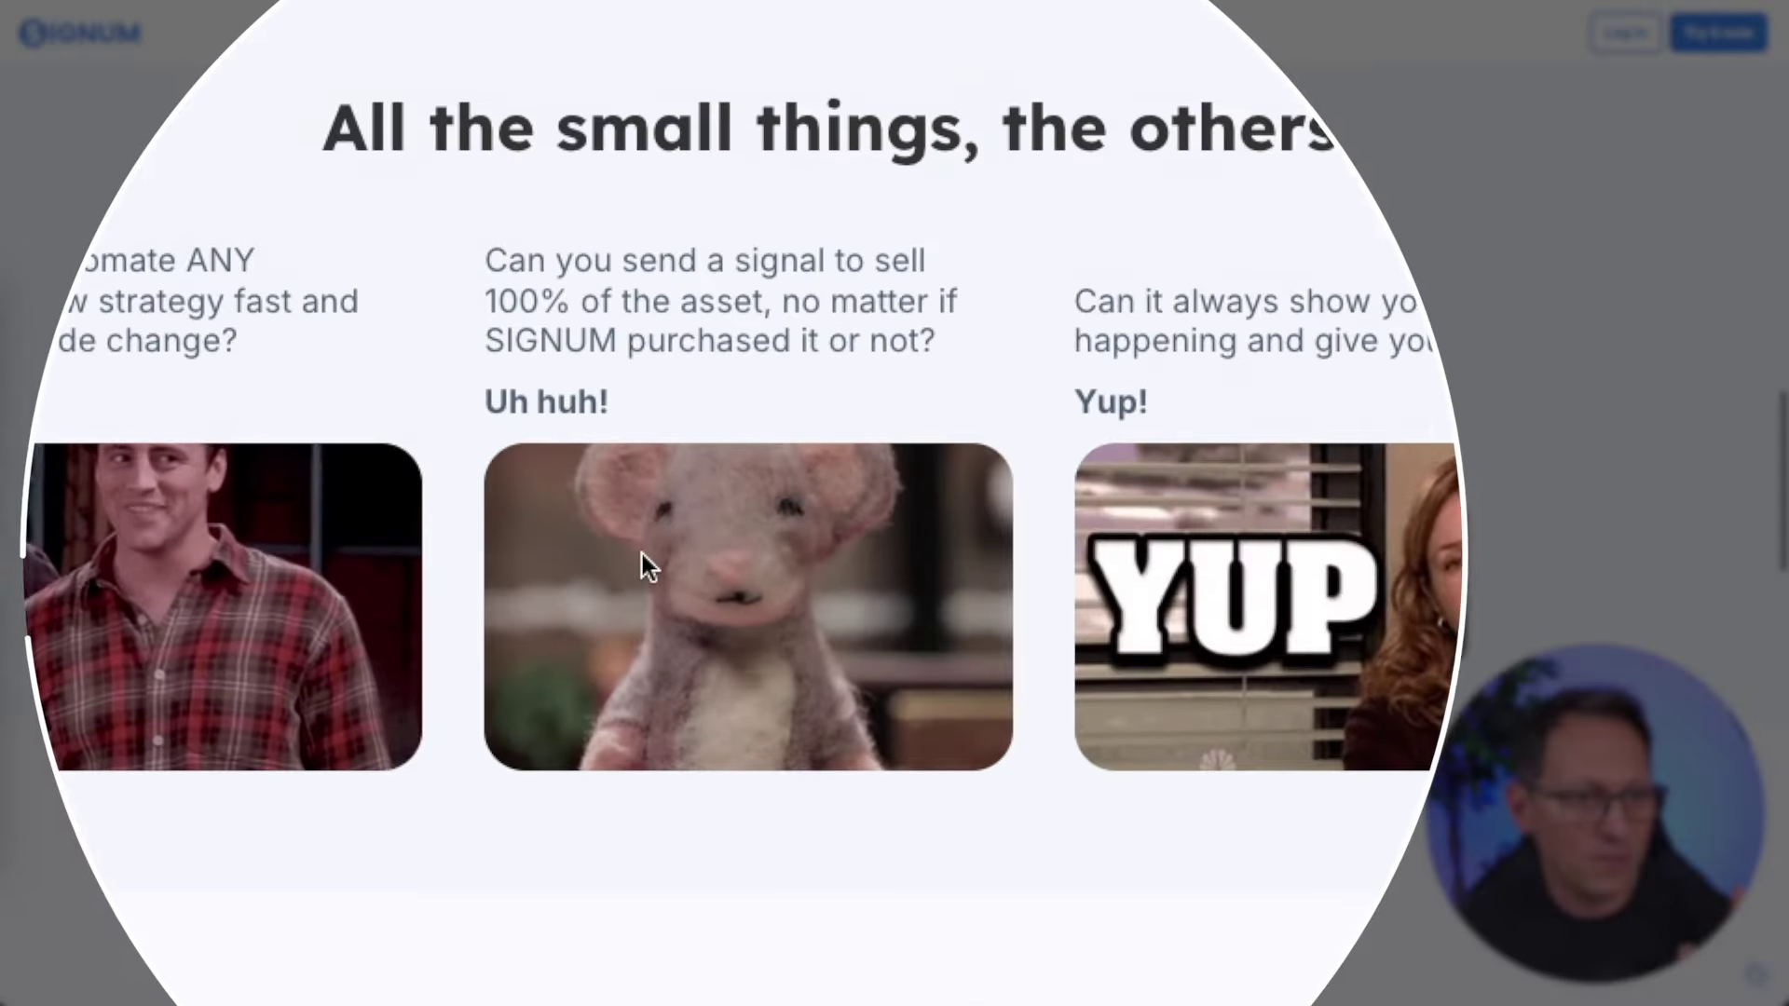
pyautogui.moveTo(615, 337); pyautogui.dragTo(661, 339)
pyautogui.moveTo(576, 268); pyautogui.dragTo(958, 345)
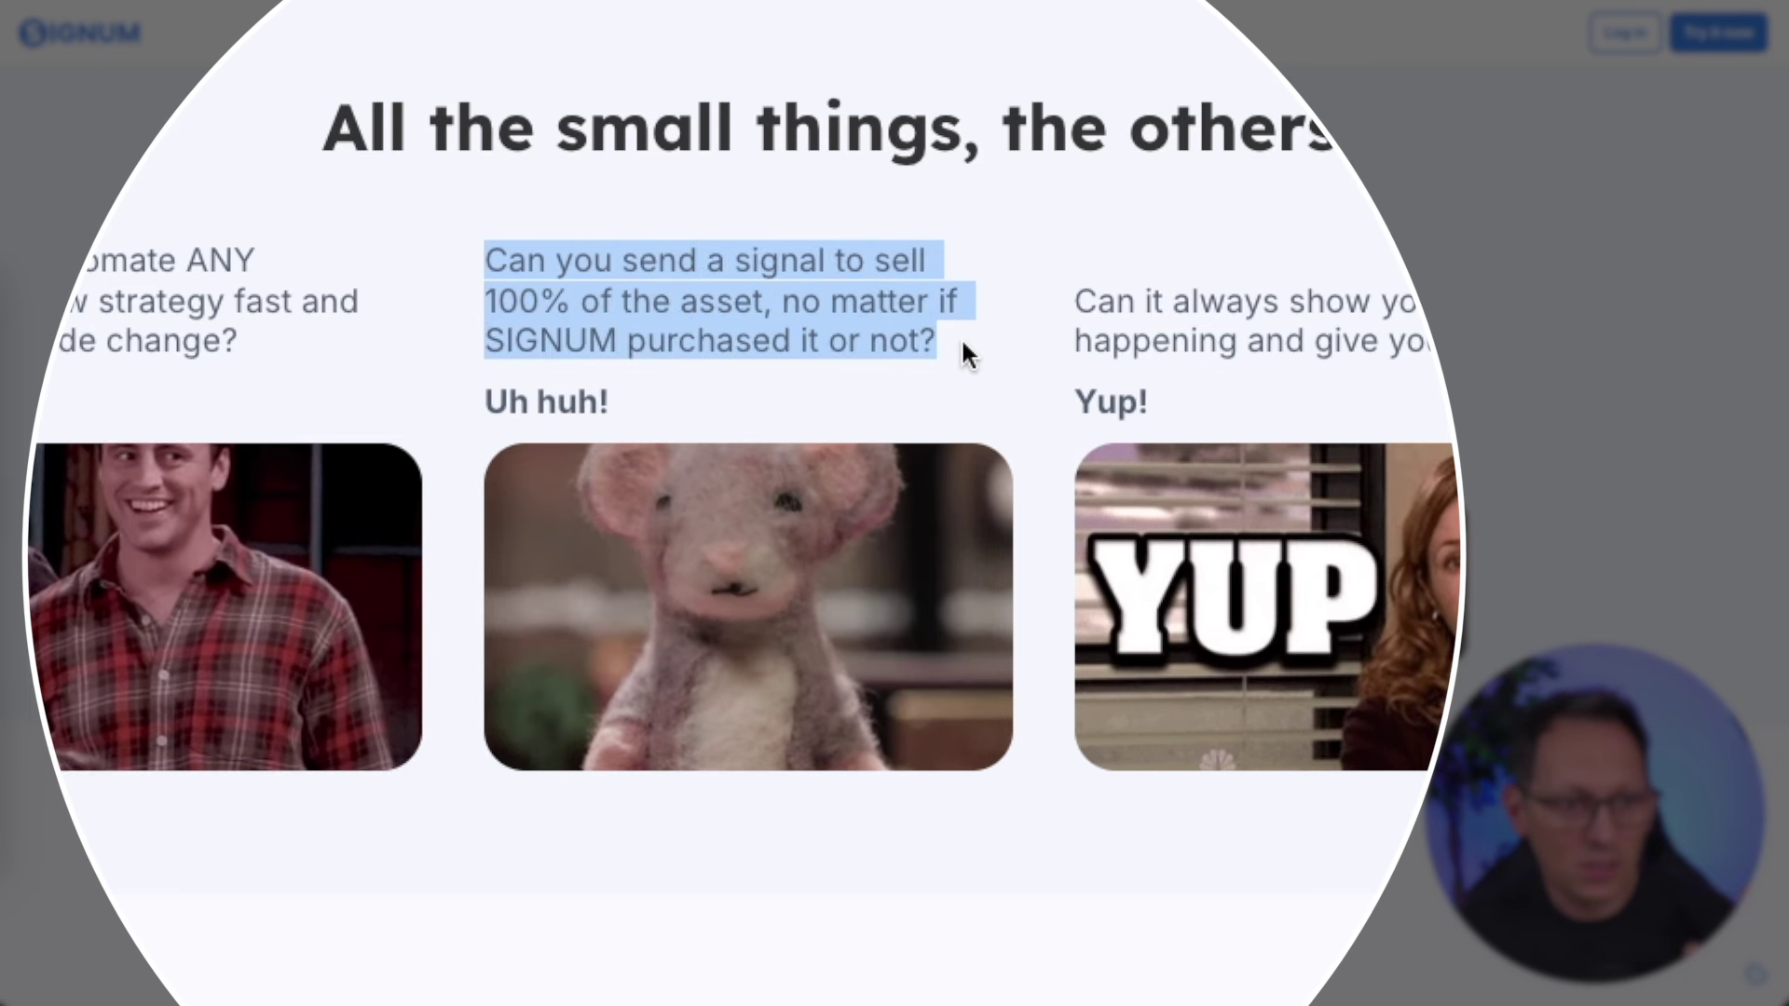
pyautogui.click(955, 347)
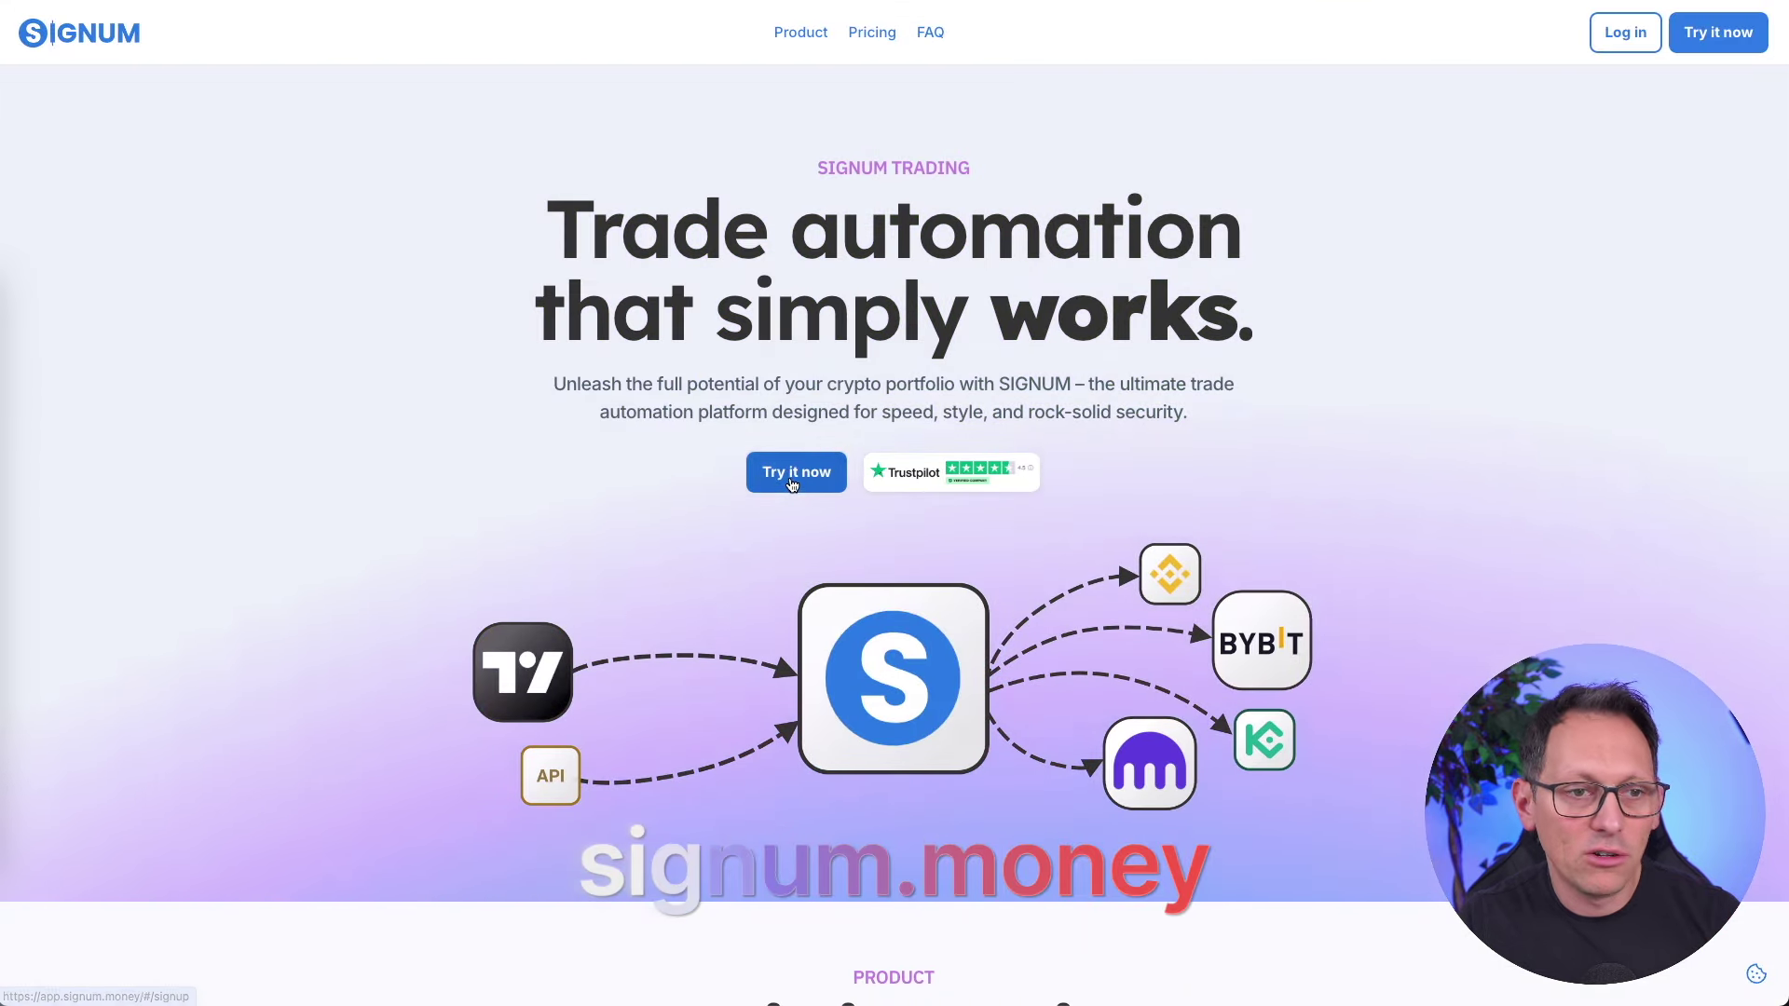
# Enter the Signum app and begin a new bot with Bybit as its exchange
pyautogui.click(792, 484)
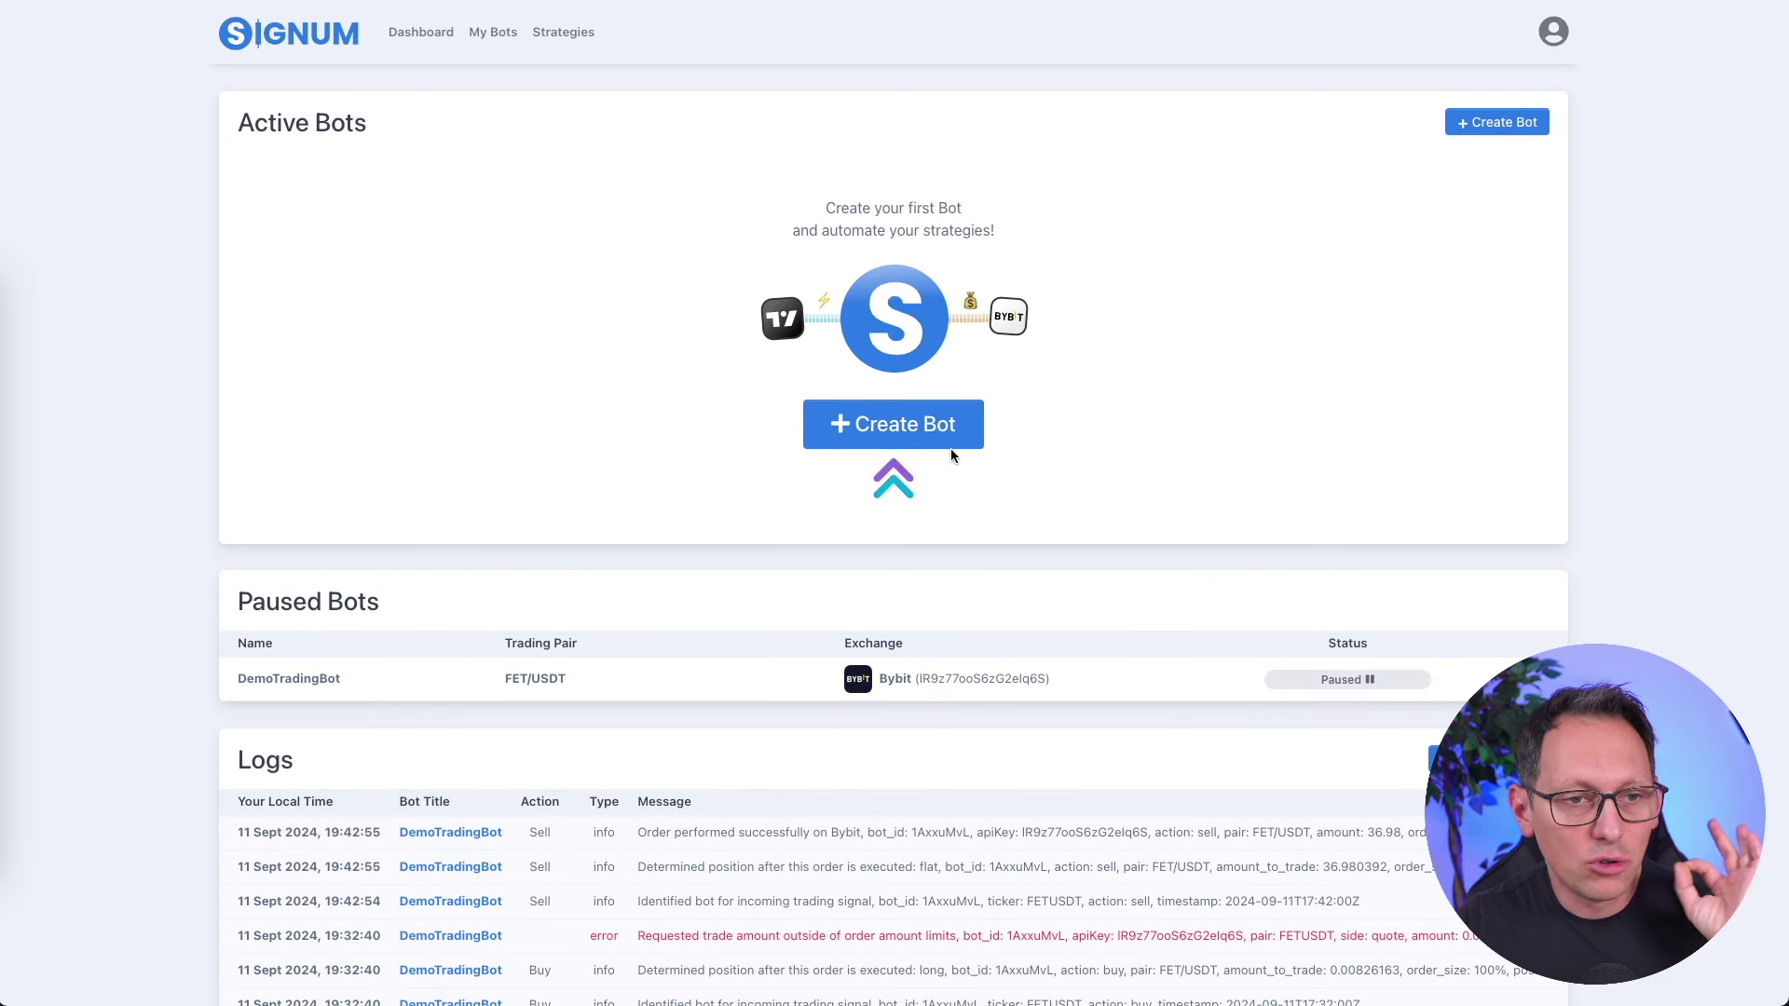
pyautogui.click(885, 428)
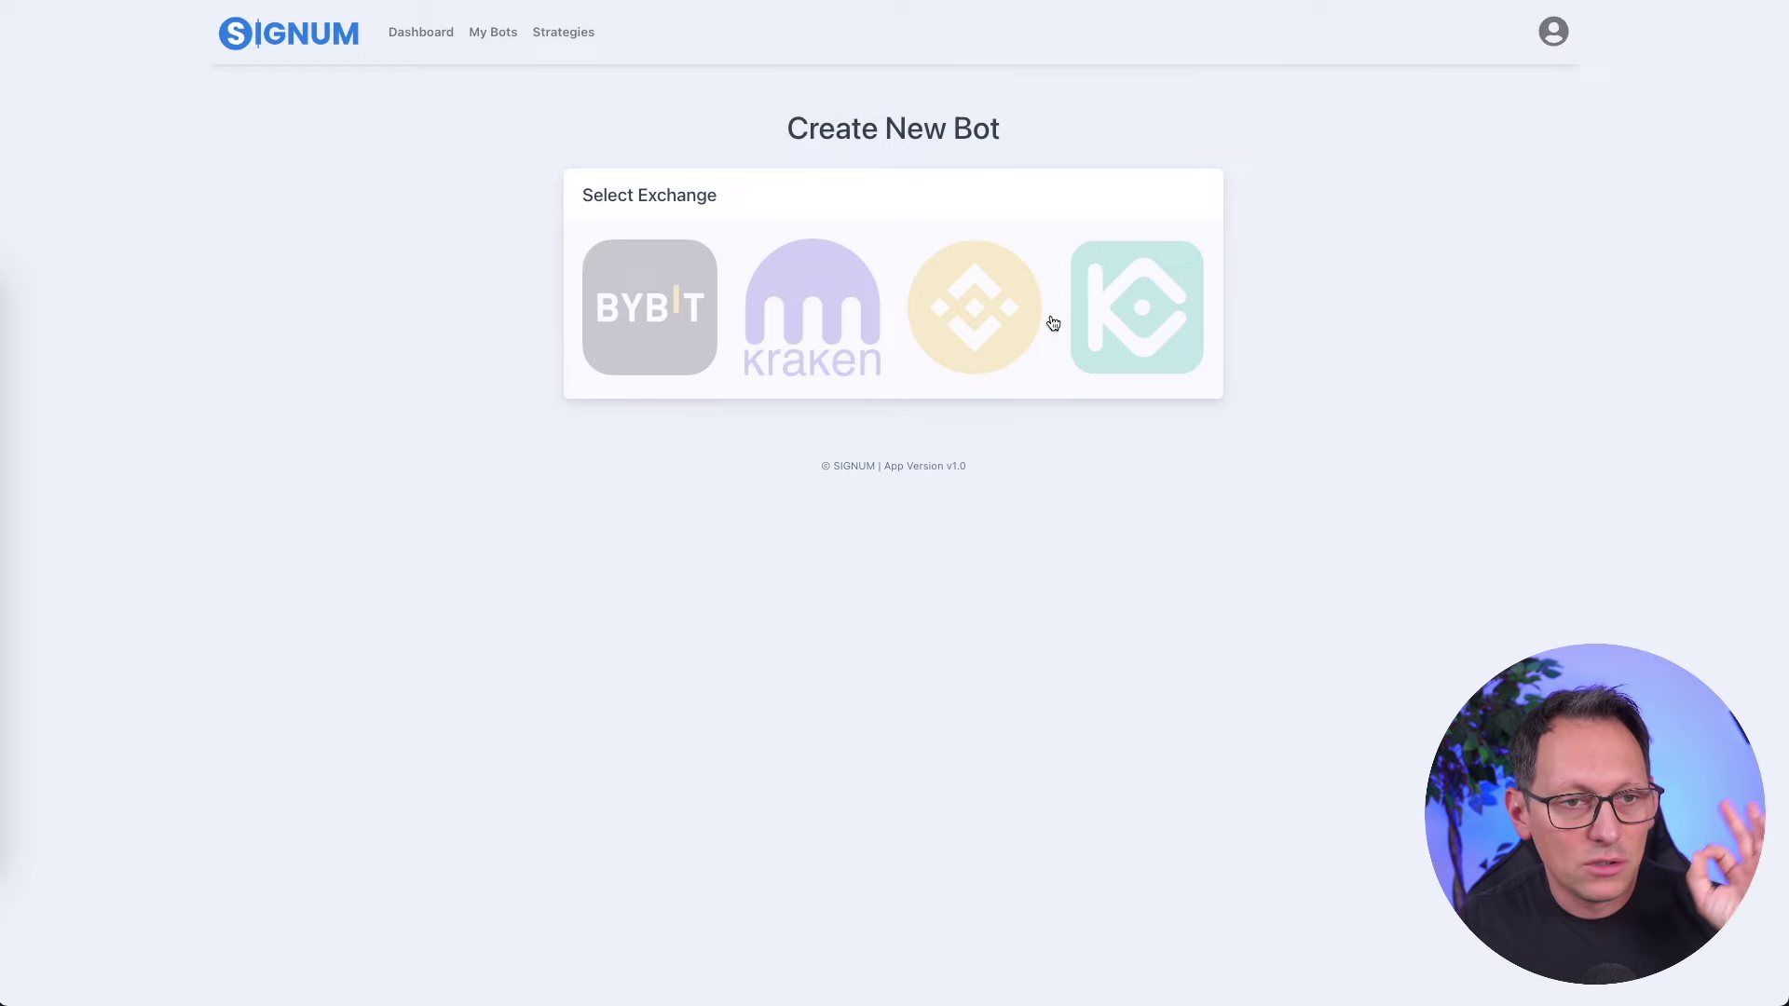
pyautogui.click(667, 325)
# Examine the Bybit help on creating a subaccount and an API key, and locate the API credential fields
pyautogui.scroll(-7, 818, 607)
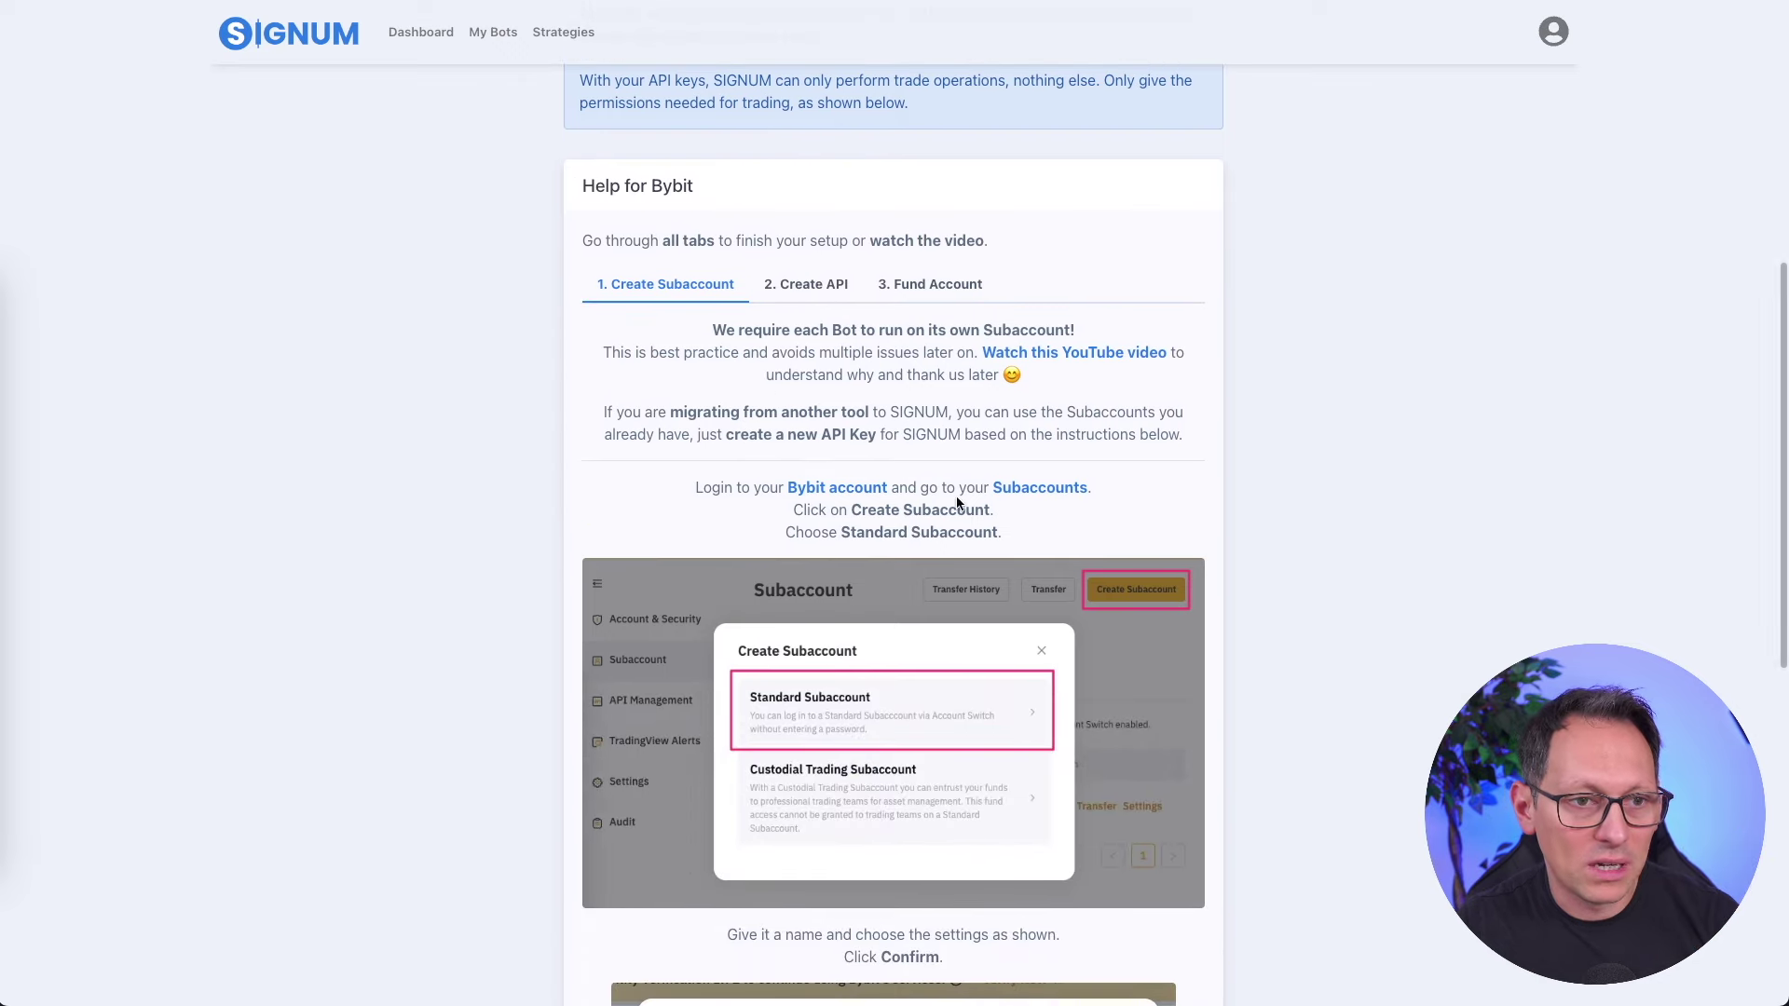
pyautogui.scroll(-3, 947, 611)
pyautogui.scroll(2, 911, 615)
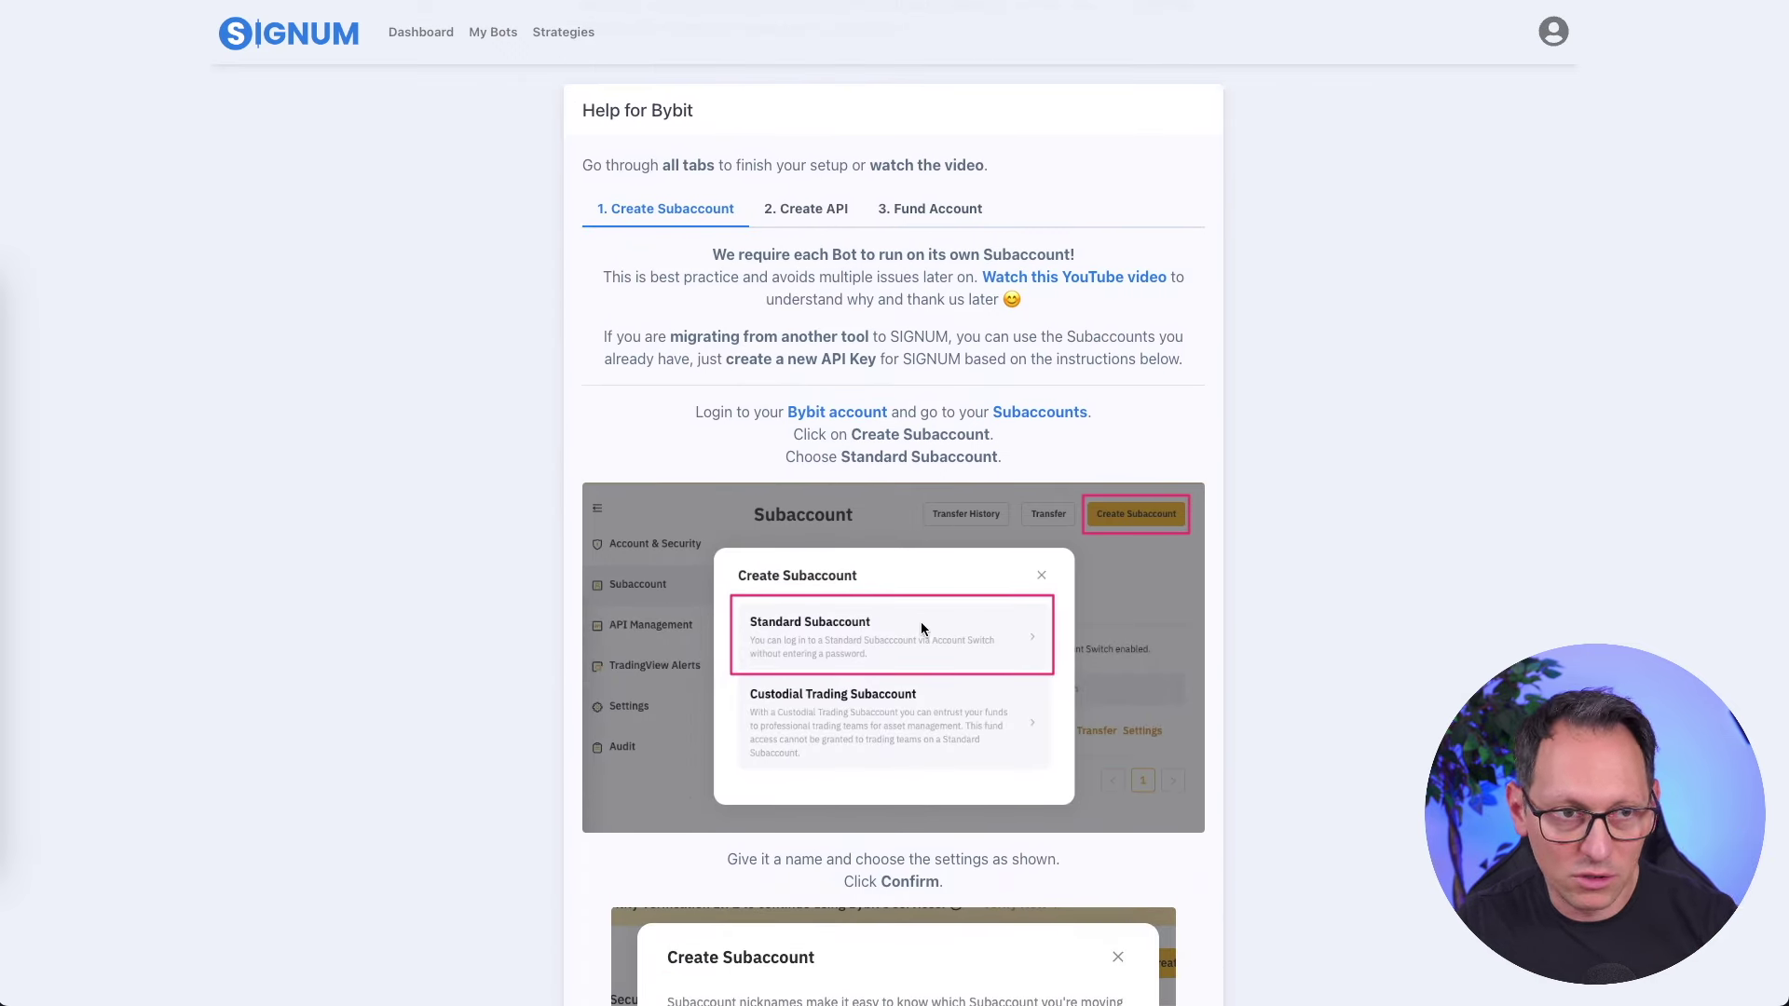
pyautogui.click(824, 209)
pyautogui.scroll(-10, 937, 440)
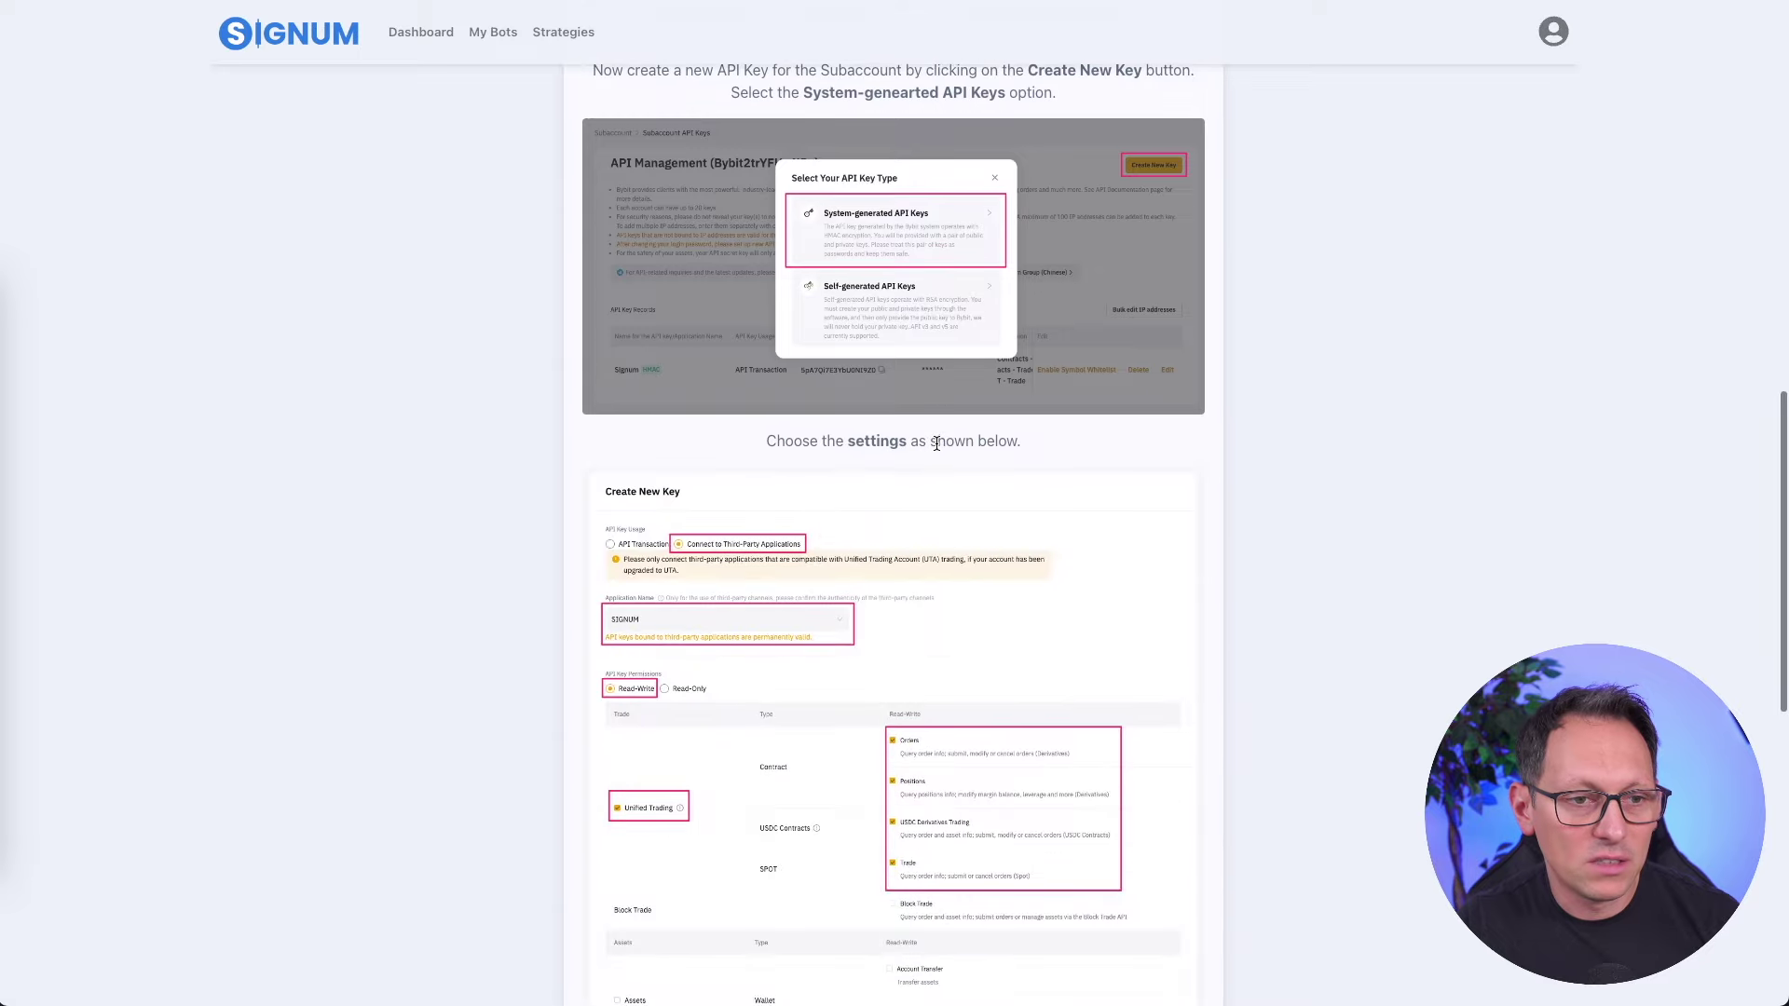
pyautogui.scroll(10, 862, 683)
pyautogui.scroll(-1, 863, 683)
pyautogui.click(1004, 512)
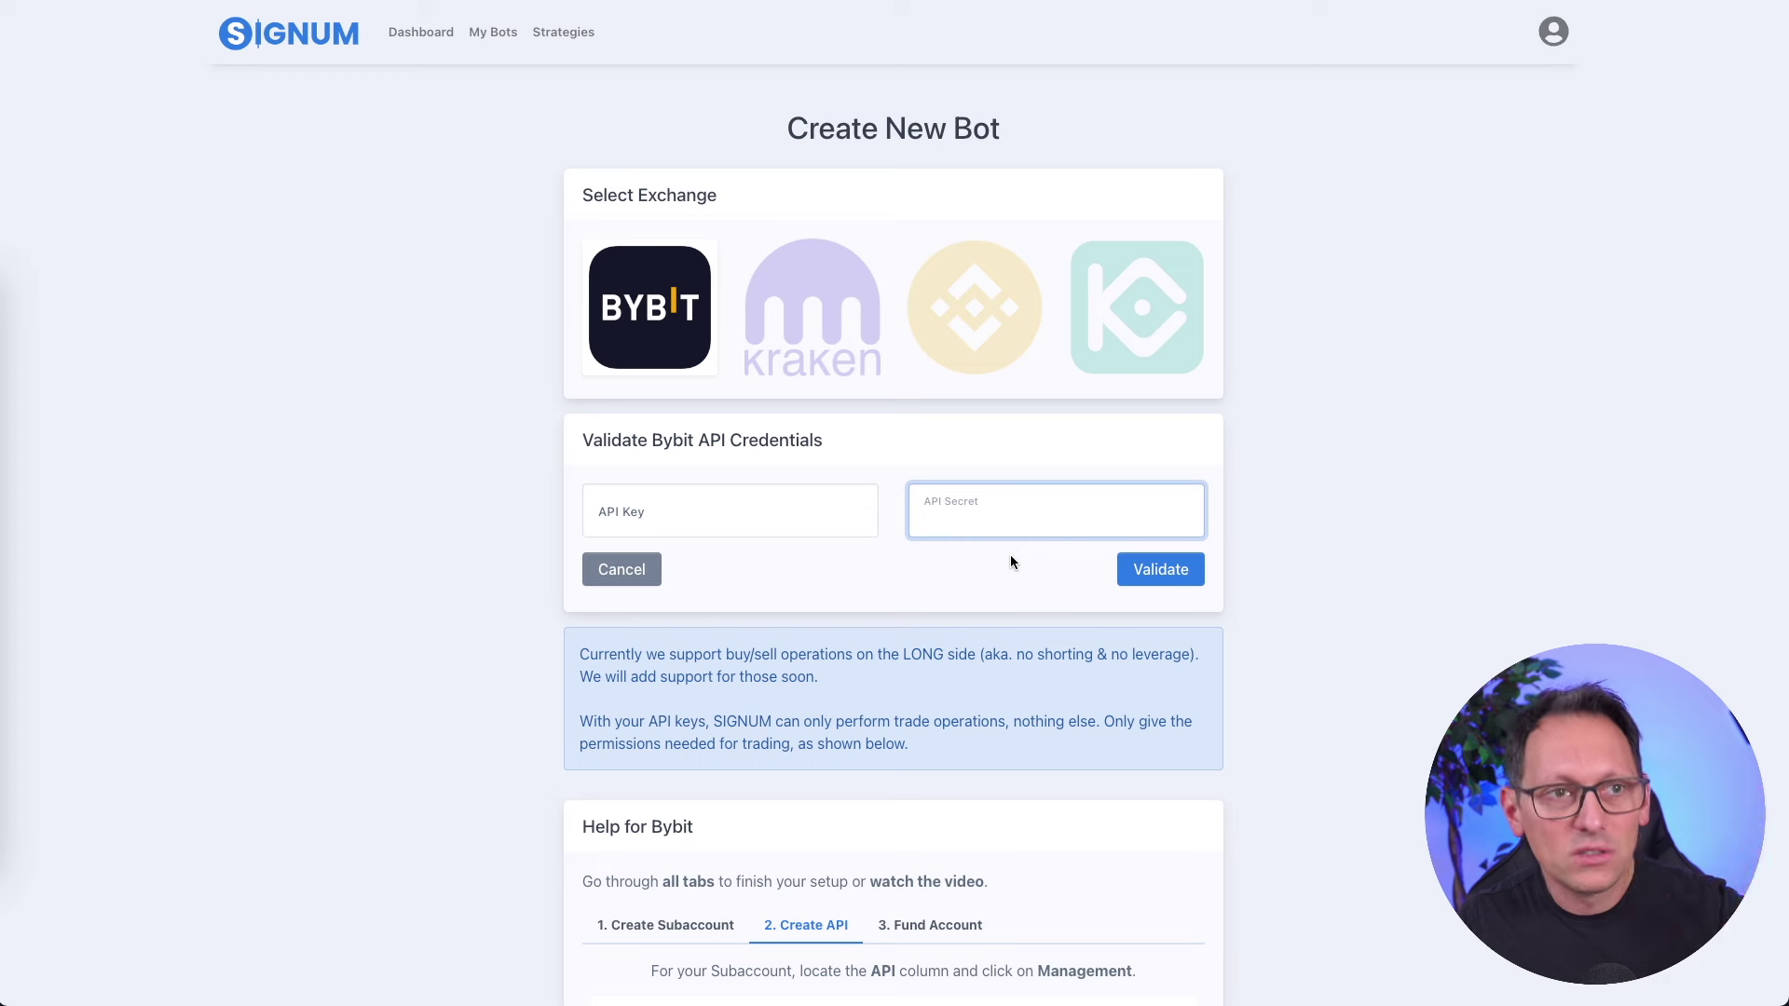
# Open the existing DemoTradingBot for editing from the list of bots
pyautogui.click(494, 32)
pyautogui.click(1407, 679)
pyautogui.click(1429, 713)
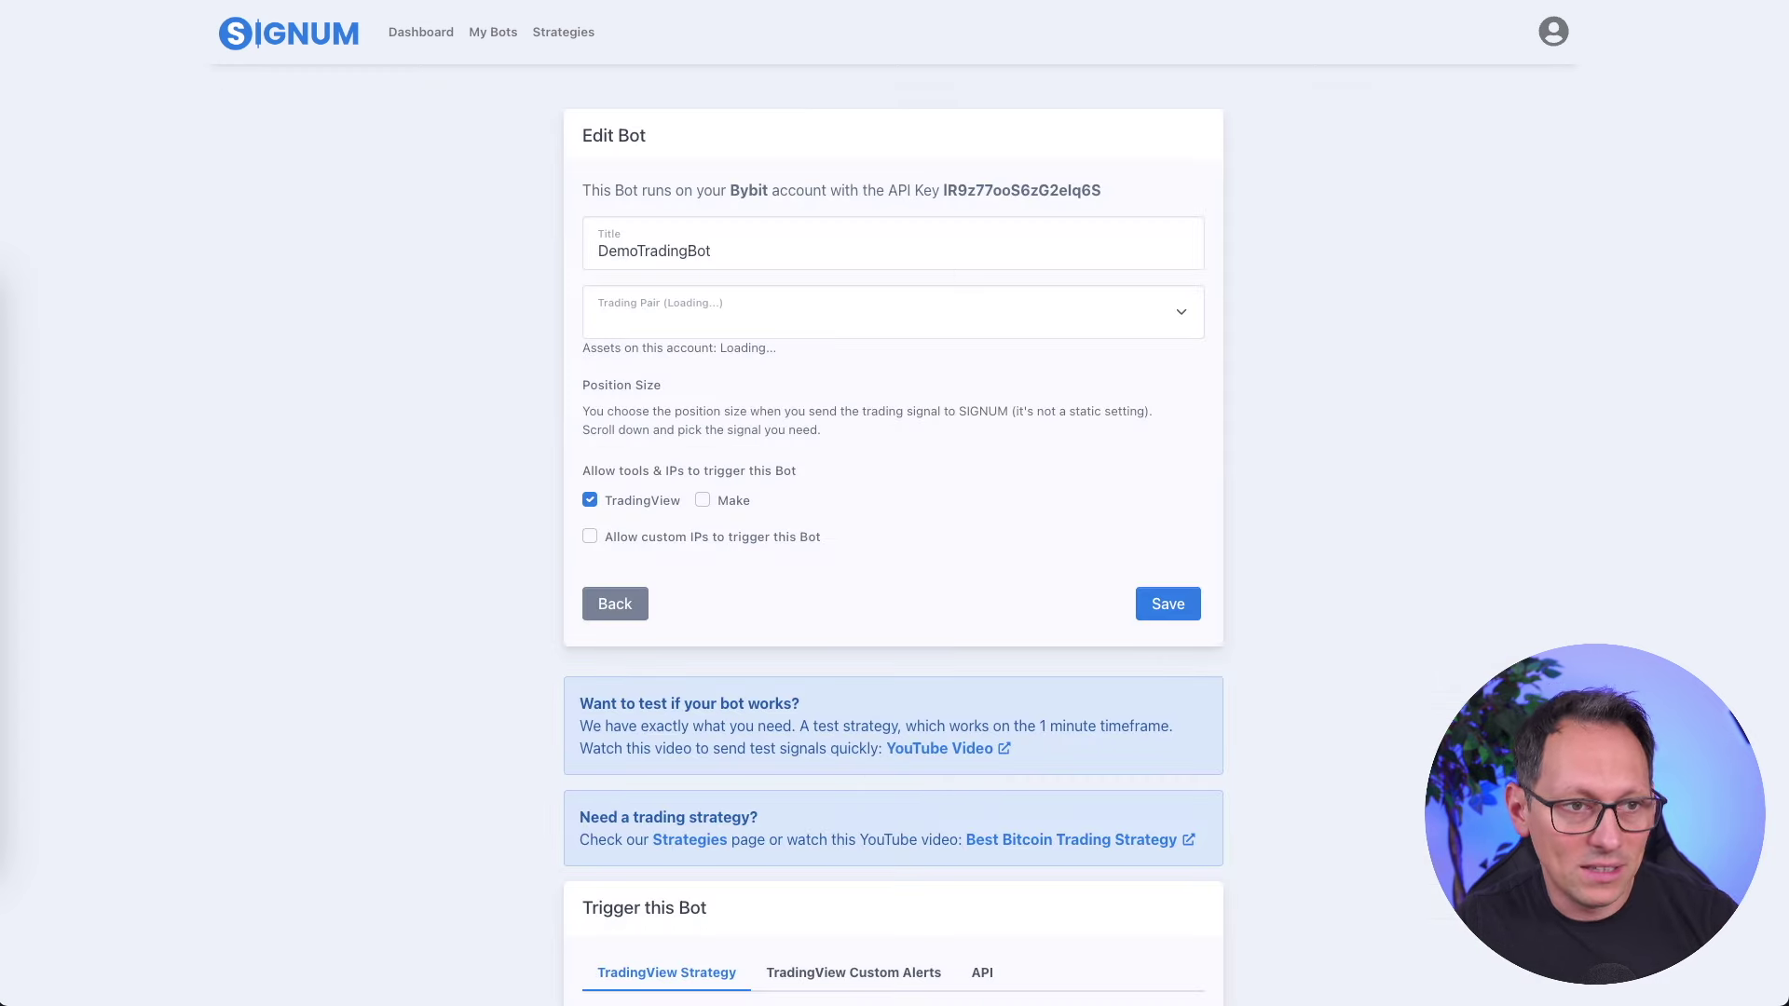
# Review the bot's title and choose a BTC trading pair for the bot
pyautogui.moveTo(718, 250); pyautogui.dragTo(572, 251)
pyautogui.click(663, 321)
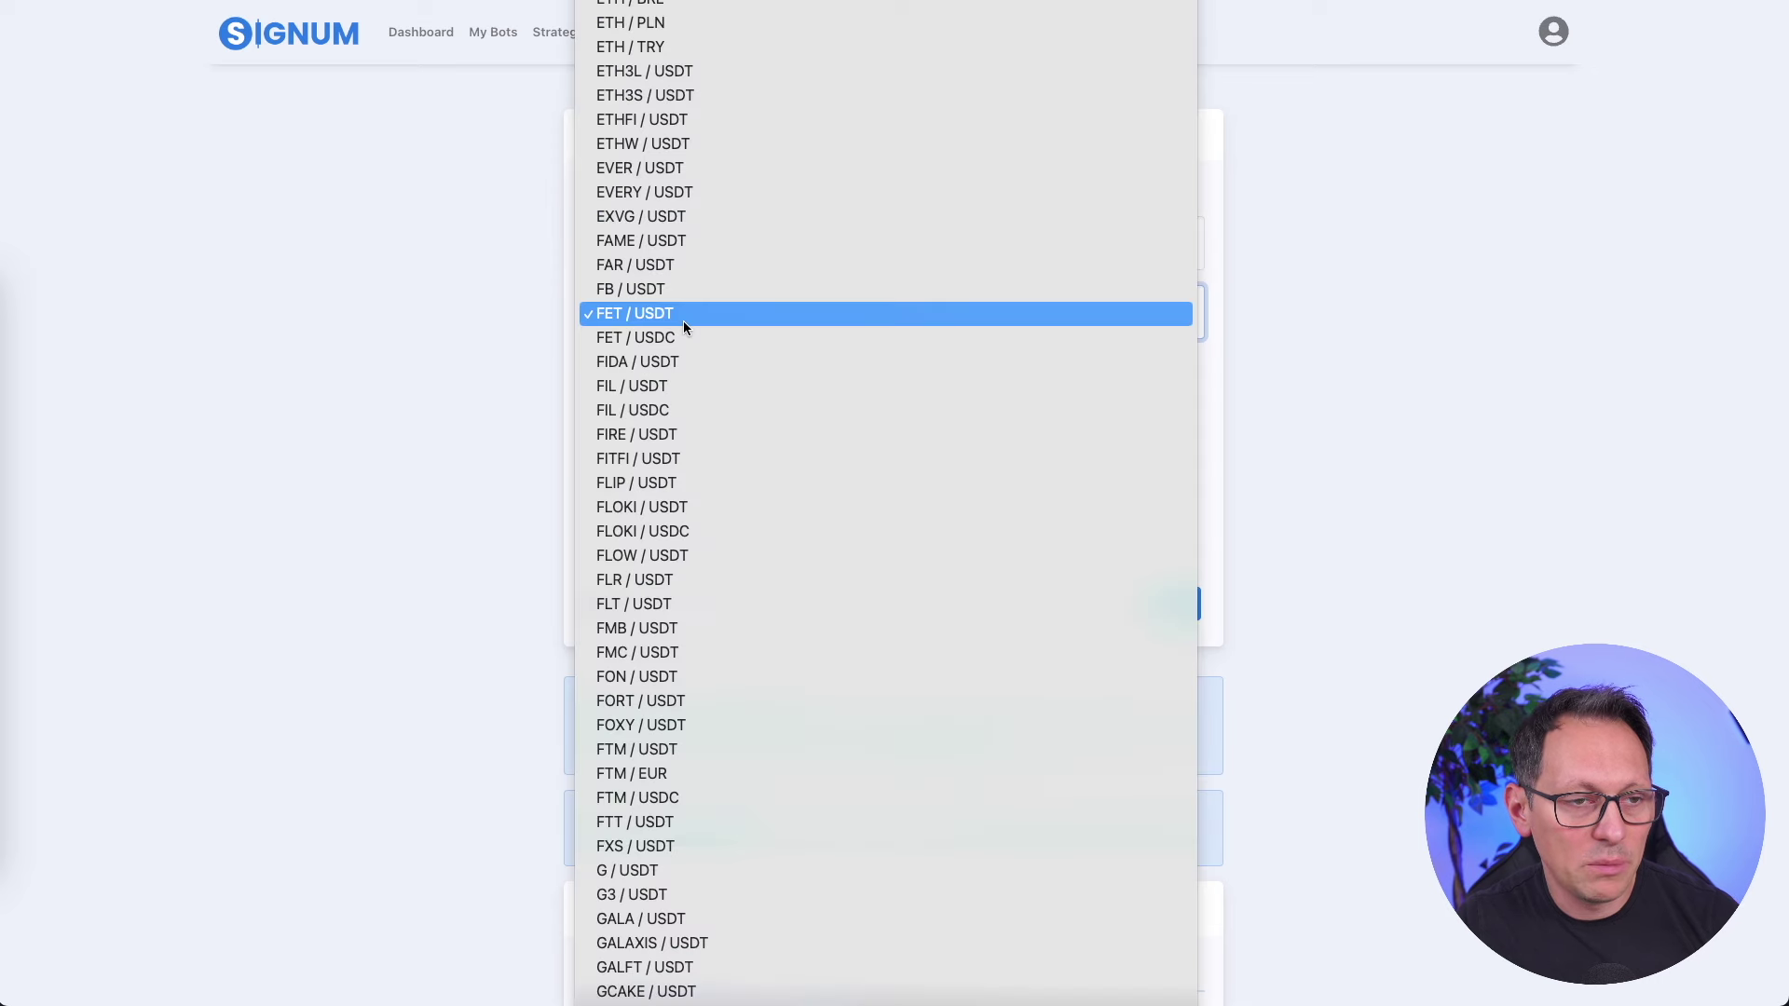
pyautogui.write('btc')
pyautogui.press('Return')
pyautogui.click(1374, 451)
# Show the TradingView Custom Alerts instructions for triggering the bot and enlarge the page to 125%
pyautogui.scroll(-10, 932, 512)
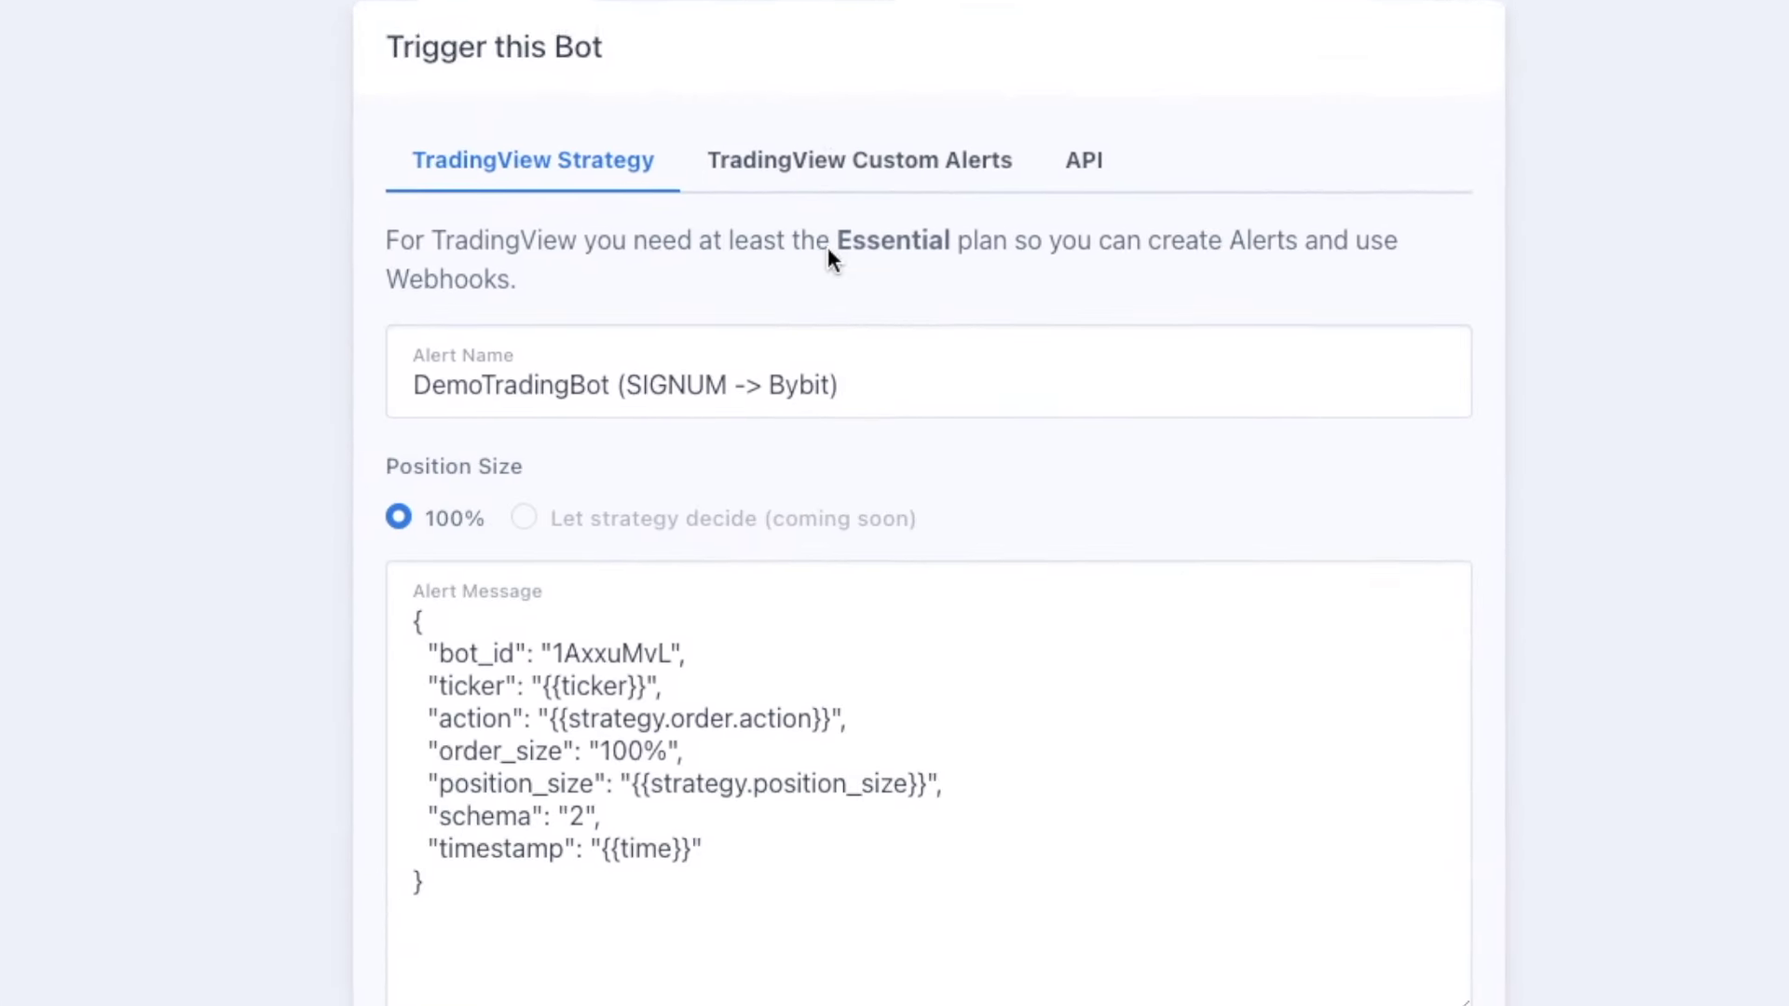
pyautogui.scroll(-1, 832, 252)
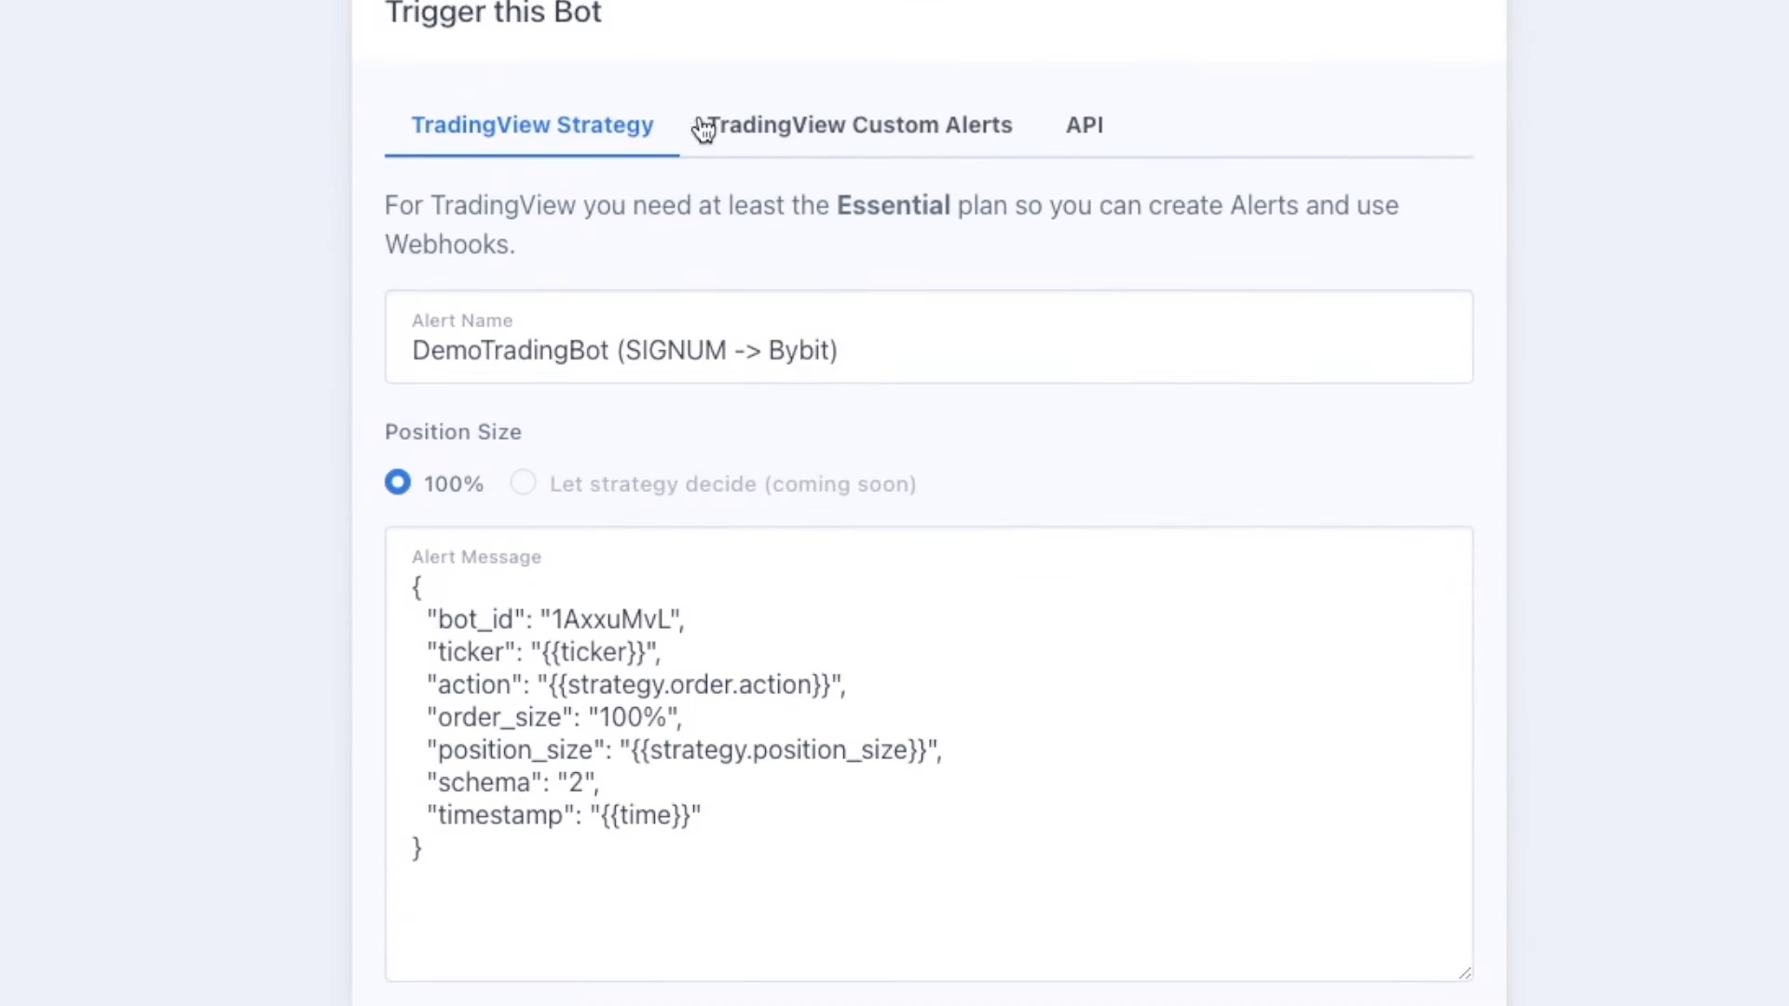
pyautogui.click(873, 140)
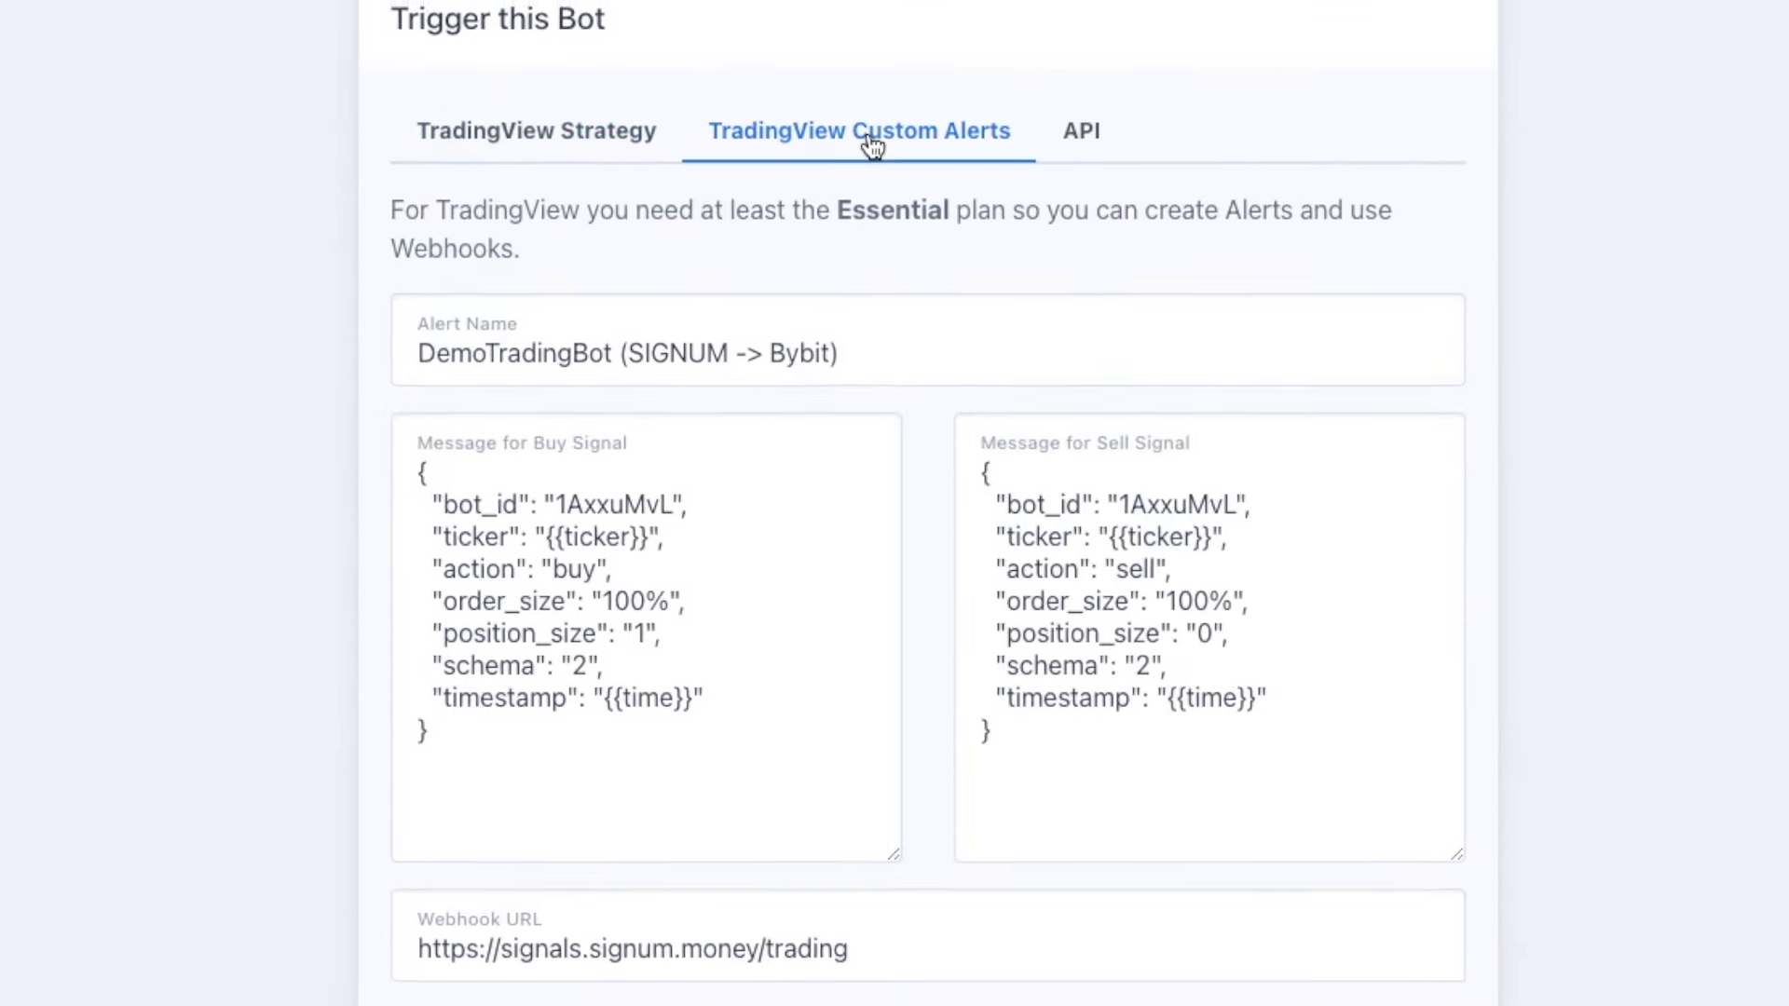
pyautogui.hotkey('ctrl', '+')
pyautogui.hotkey('ctrl', '+')
pyautogui.scroll(-4, 783, 470)
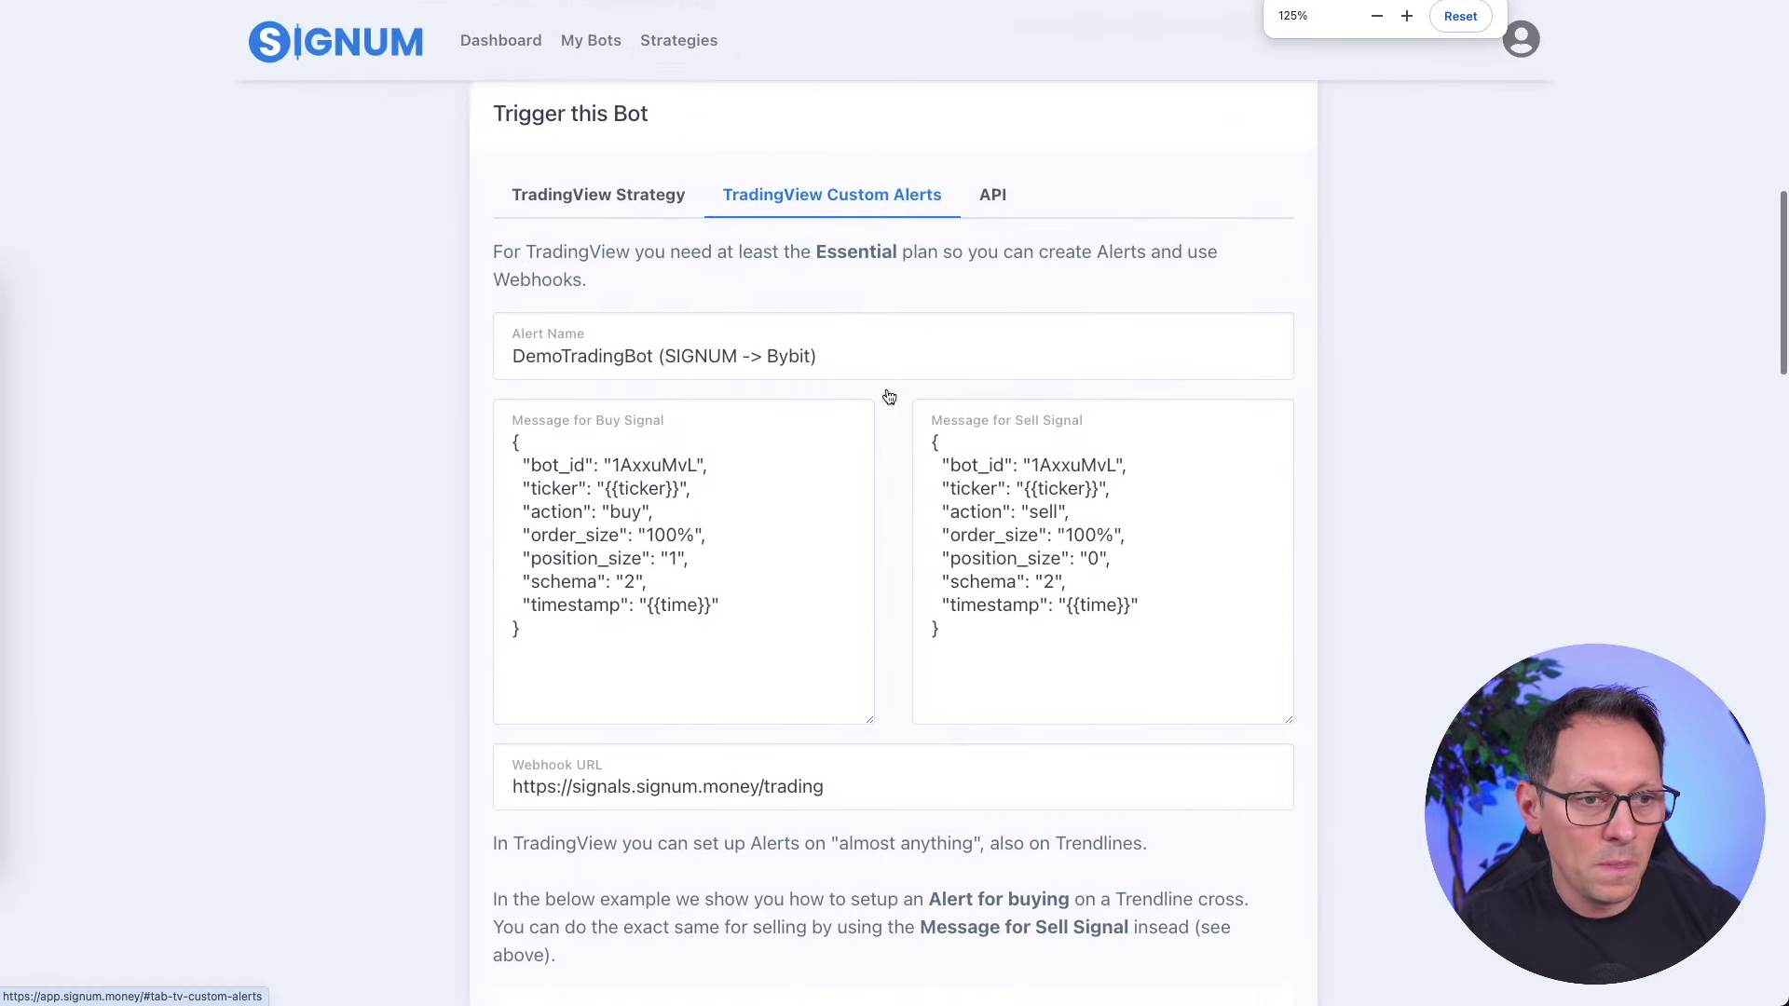
# Examine the buy and sell signal messages, highlighting their full text and the order_size value in the buy message
pyautogui.click(579, 461)
pyautogui.hotkey('ctrl', 'a')
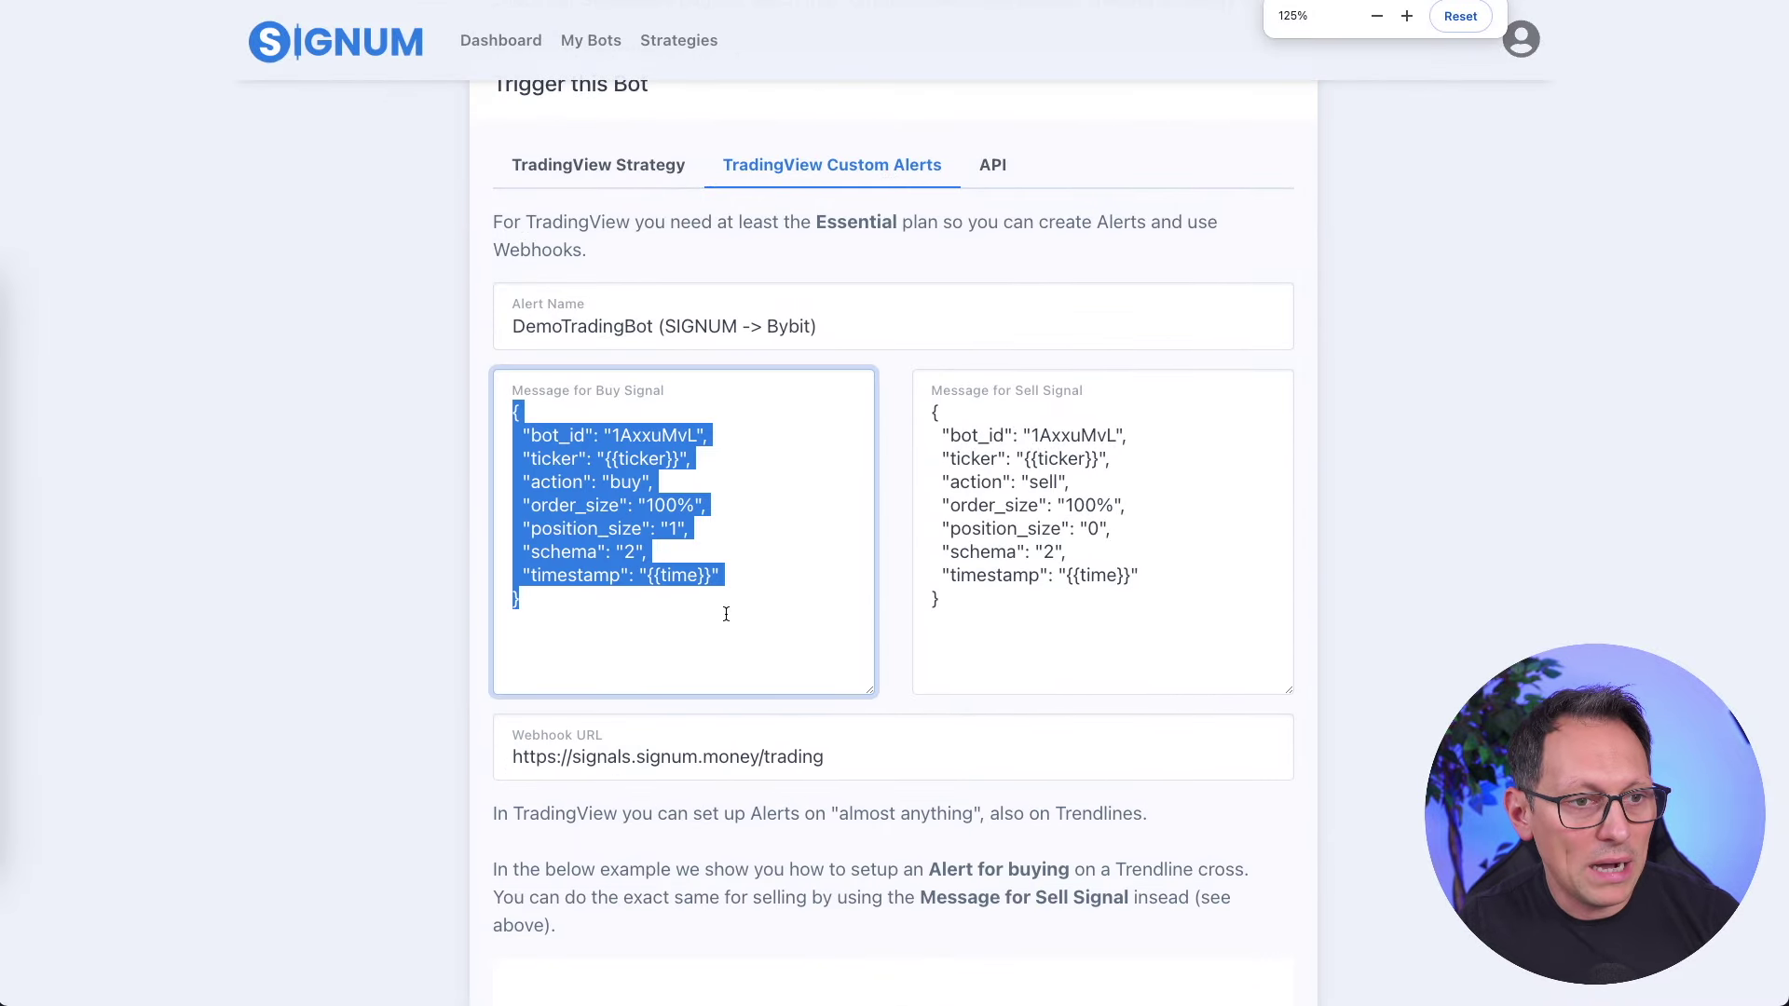
pyautogui.click(985, 473)
pyautogui.hotkey('ctrl', 'a')
pyautogui.click(1394, 581)
pyautogui.click(669, 531)
pyautogui.hotkey('ctrl', 'a')
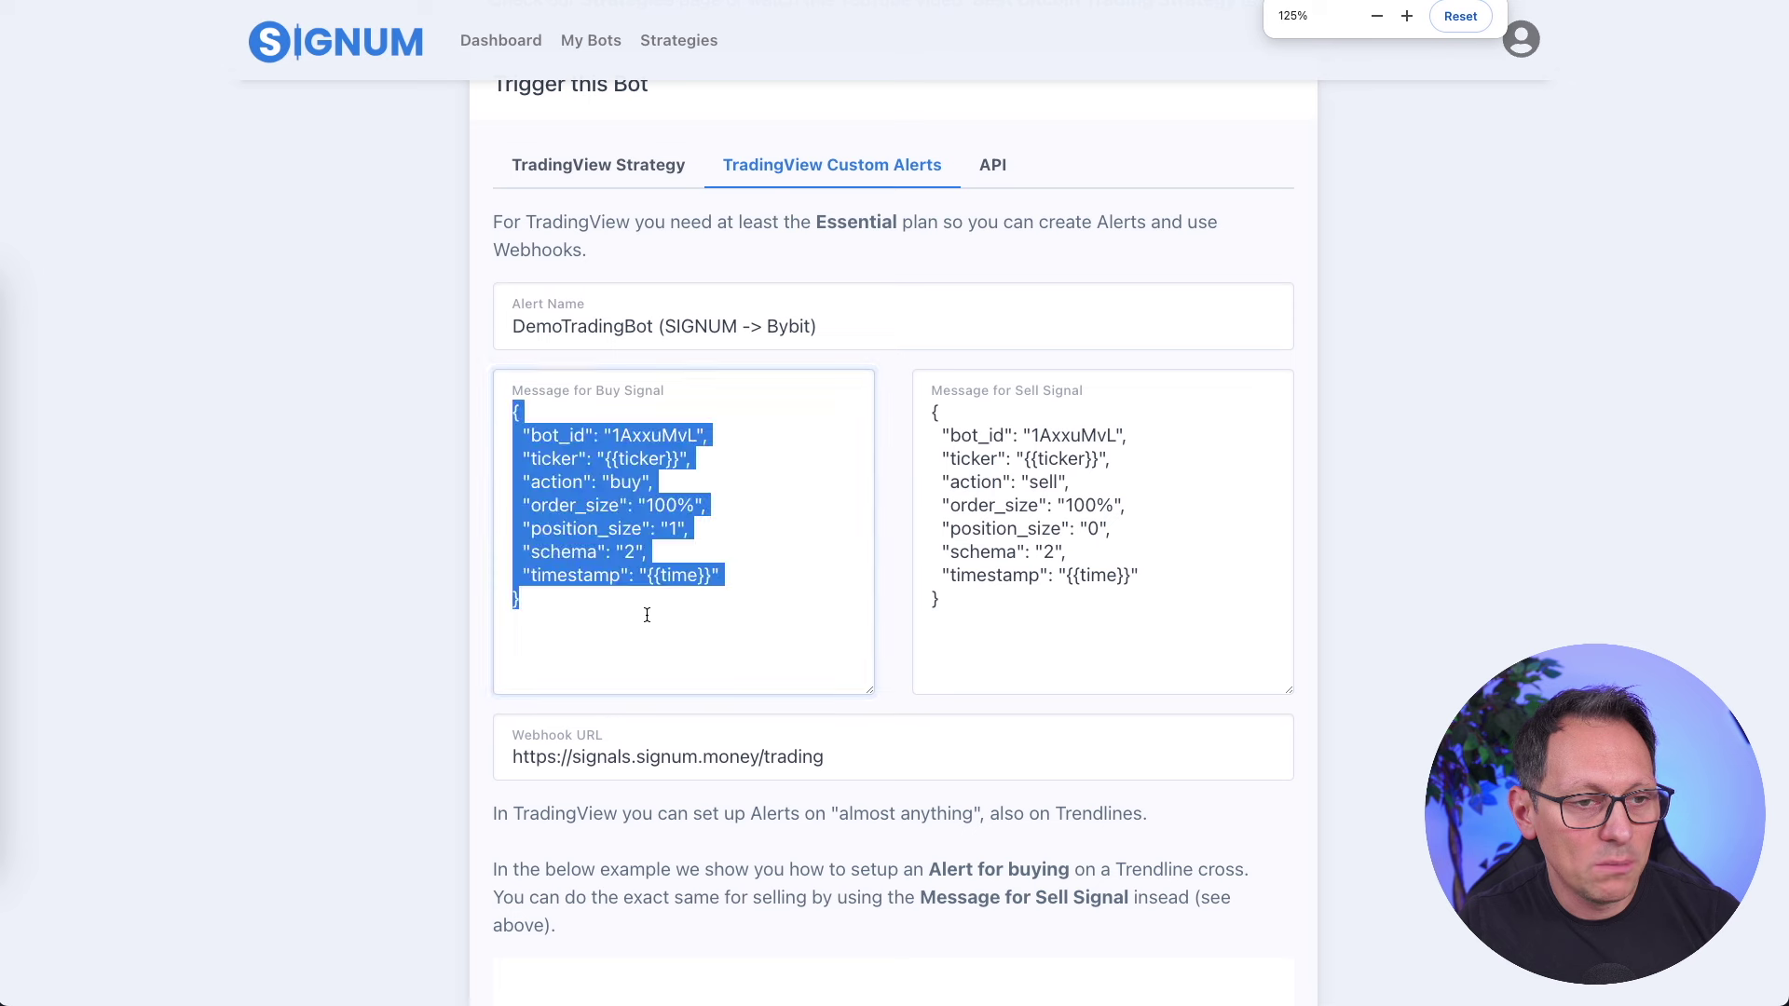
pyautogui.click(656, 508)
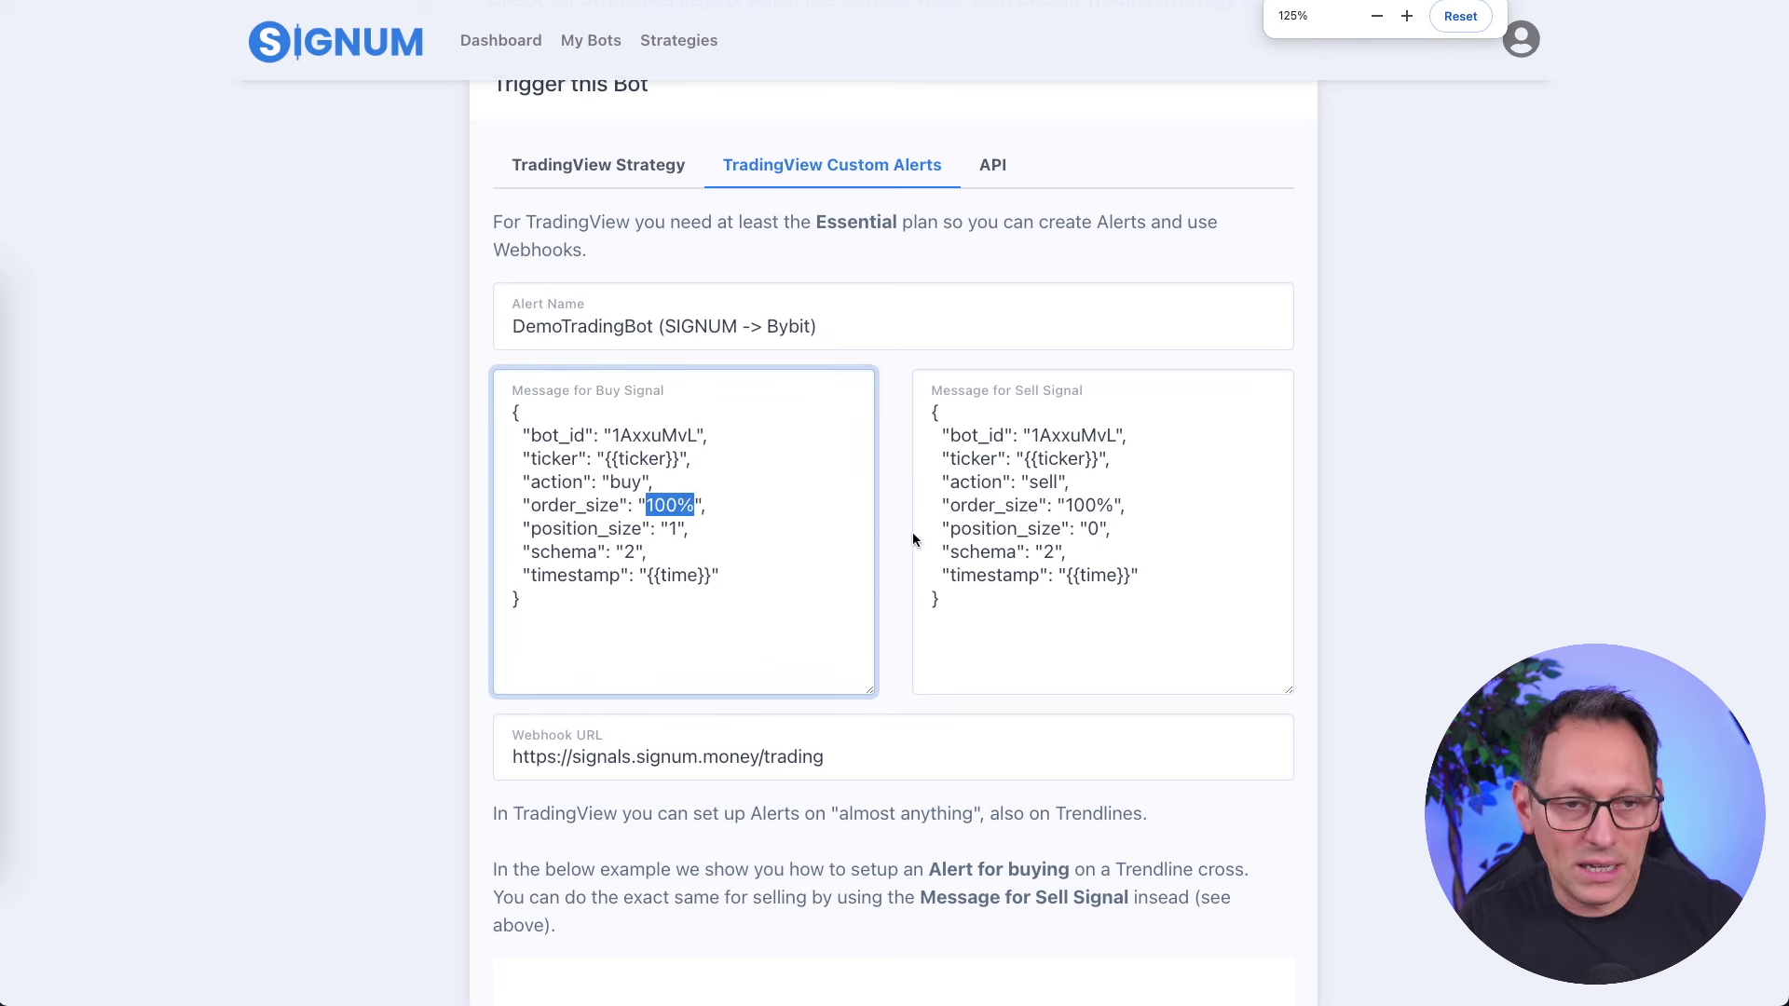
pyautogui.moveTo(932, 412); pyautogui.dragTo(1358, 515)
pyautogui.click(1358, 516)
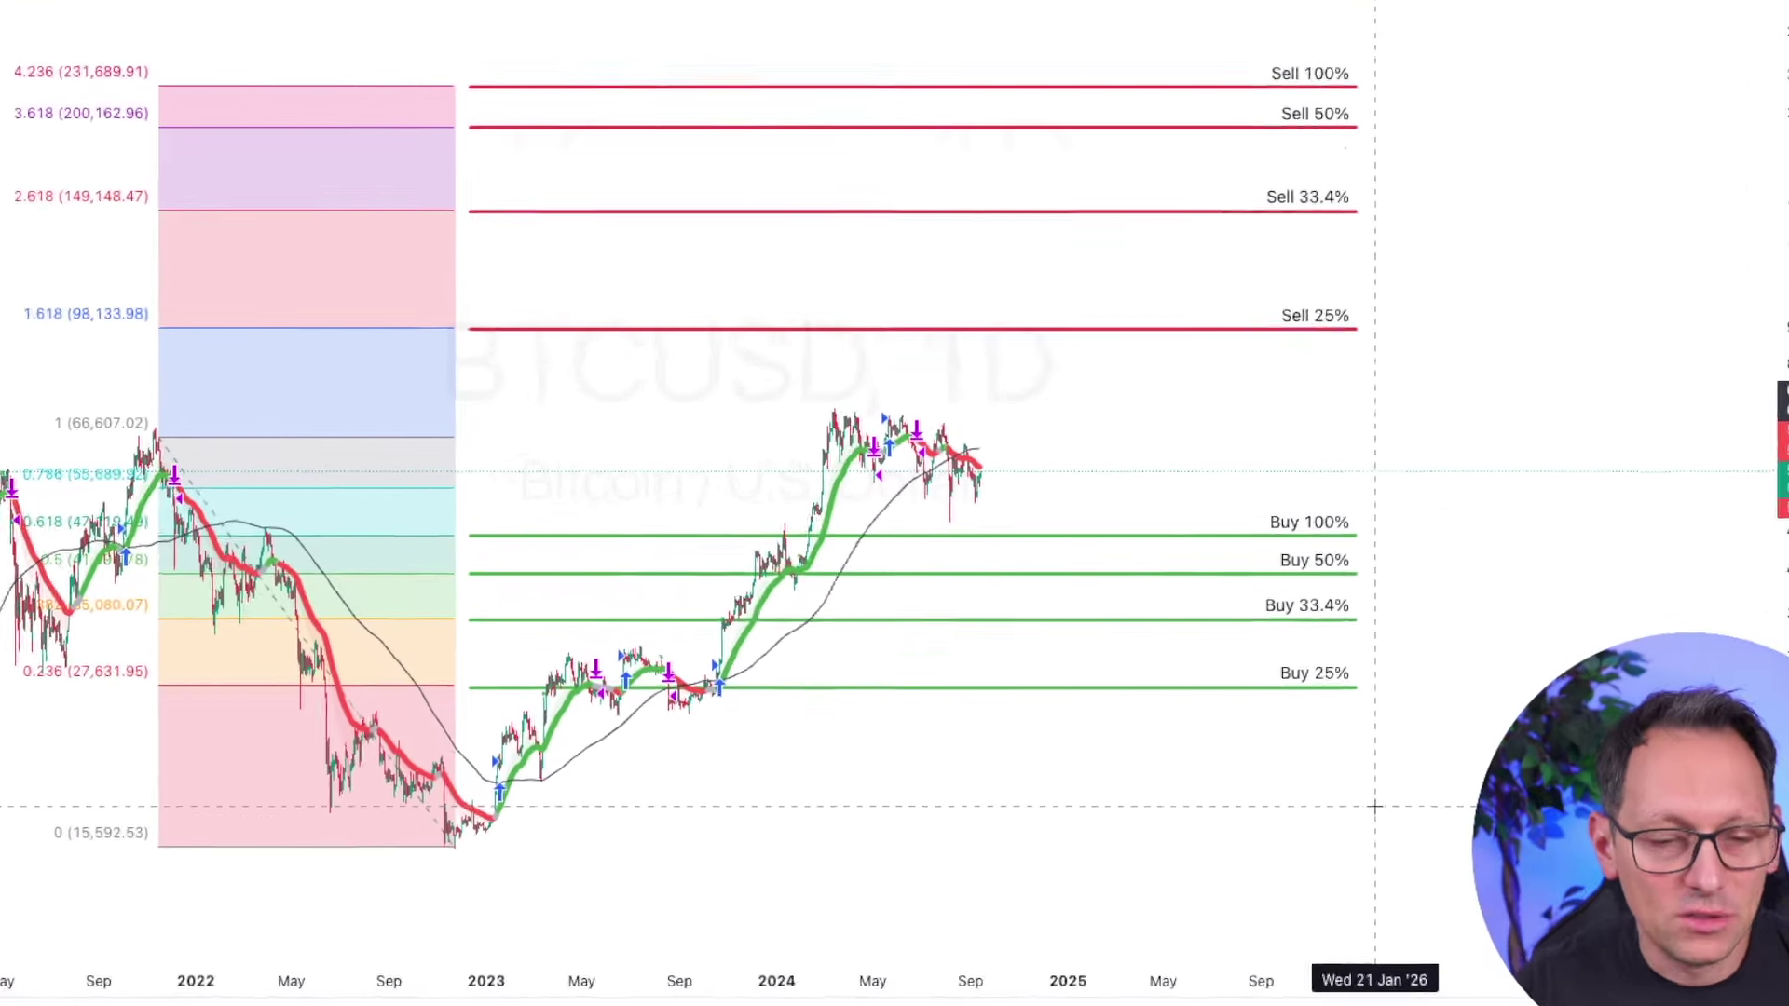
# Switch to TradingView, view the new-alert settings for the Buy 25% trend line, and cancel without creating the alert
pyautogui.click(1122, 691)
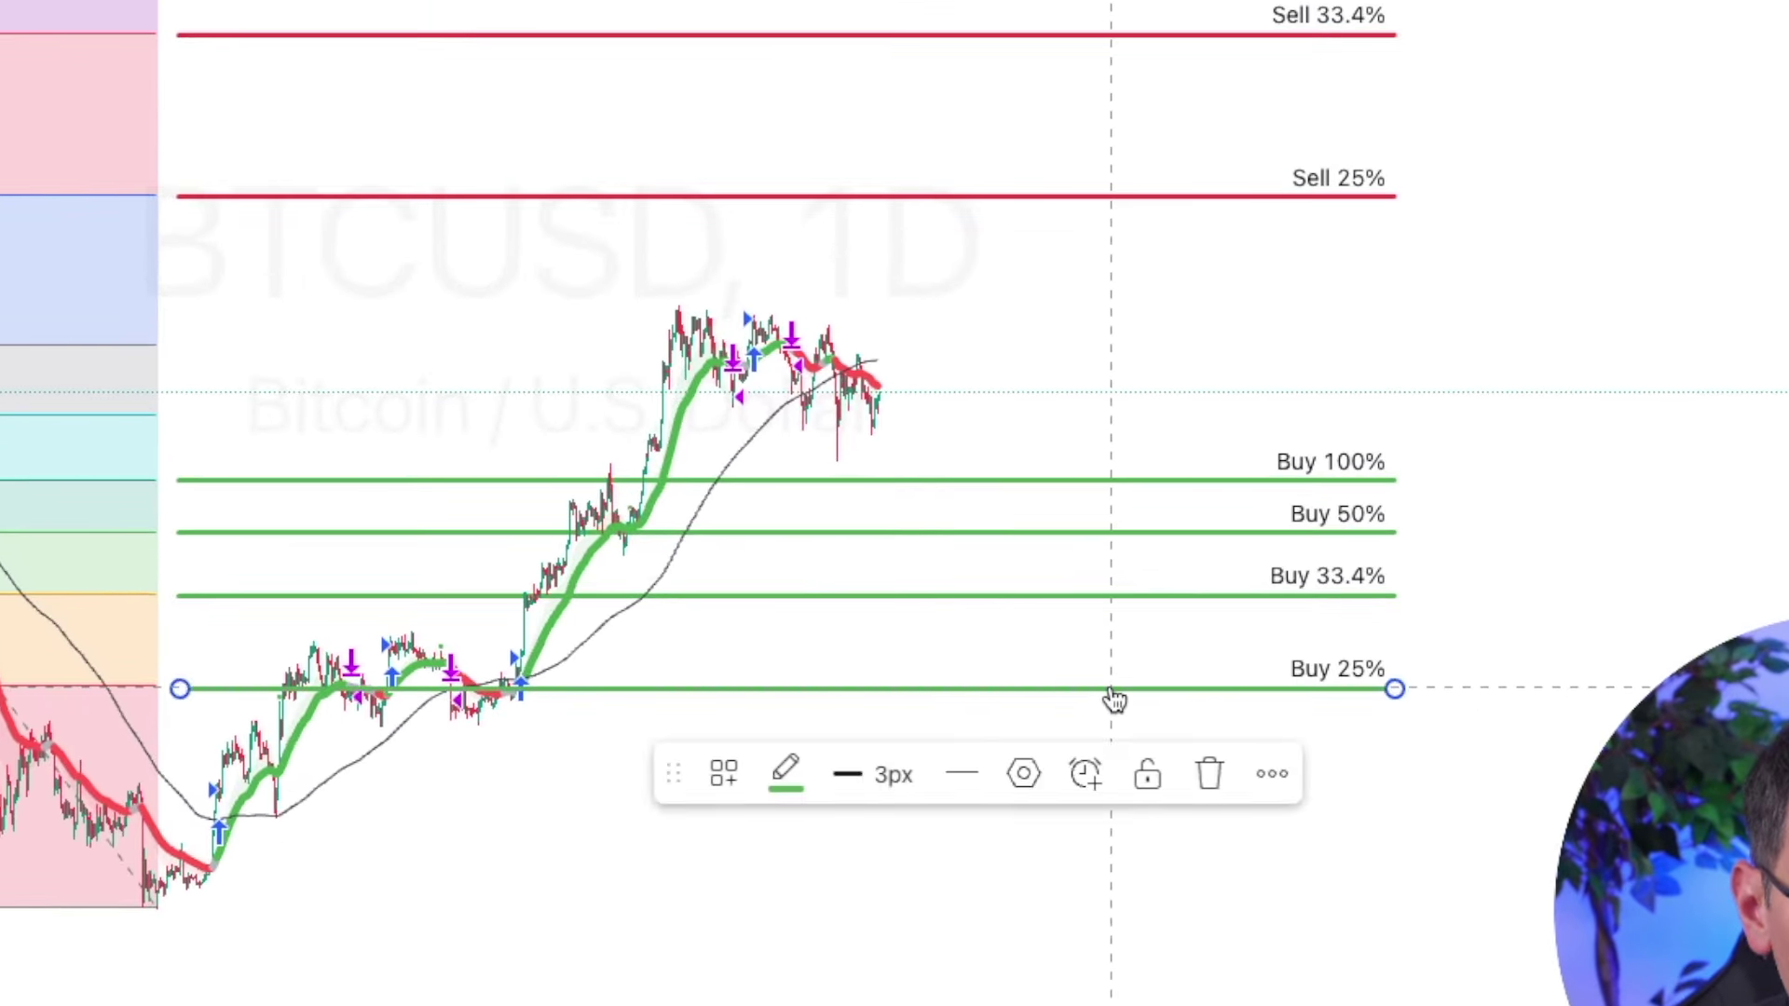
pyautogui.click(1085, 774)
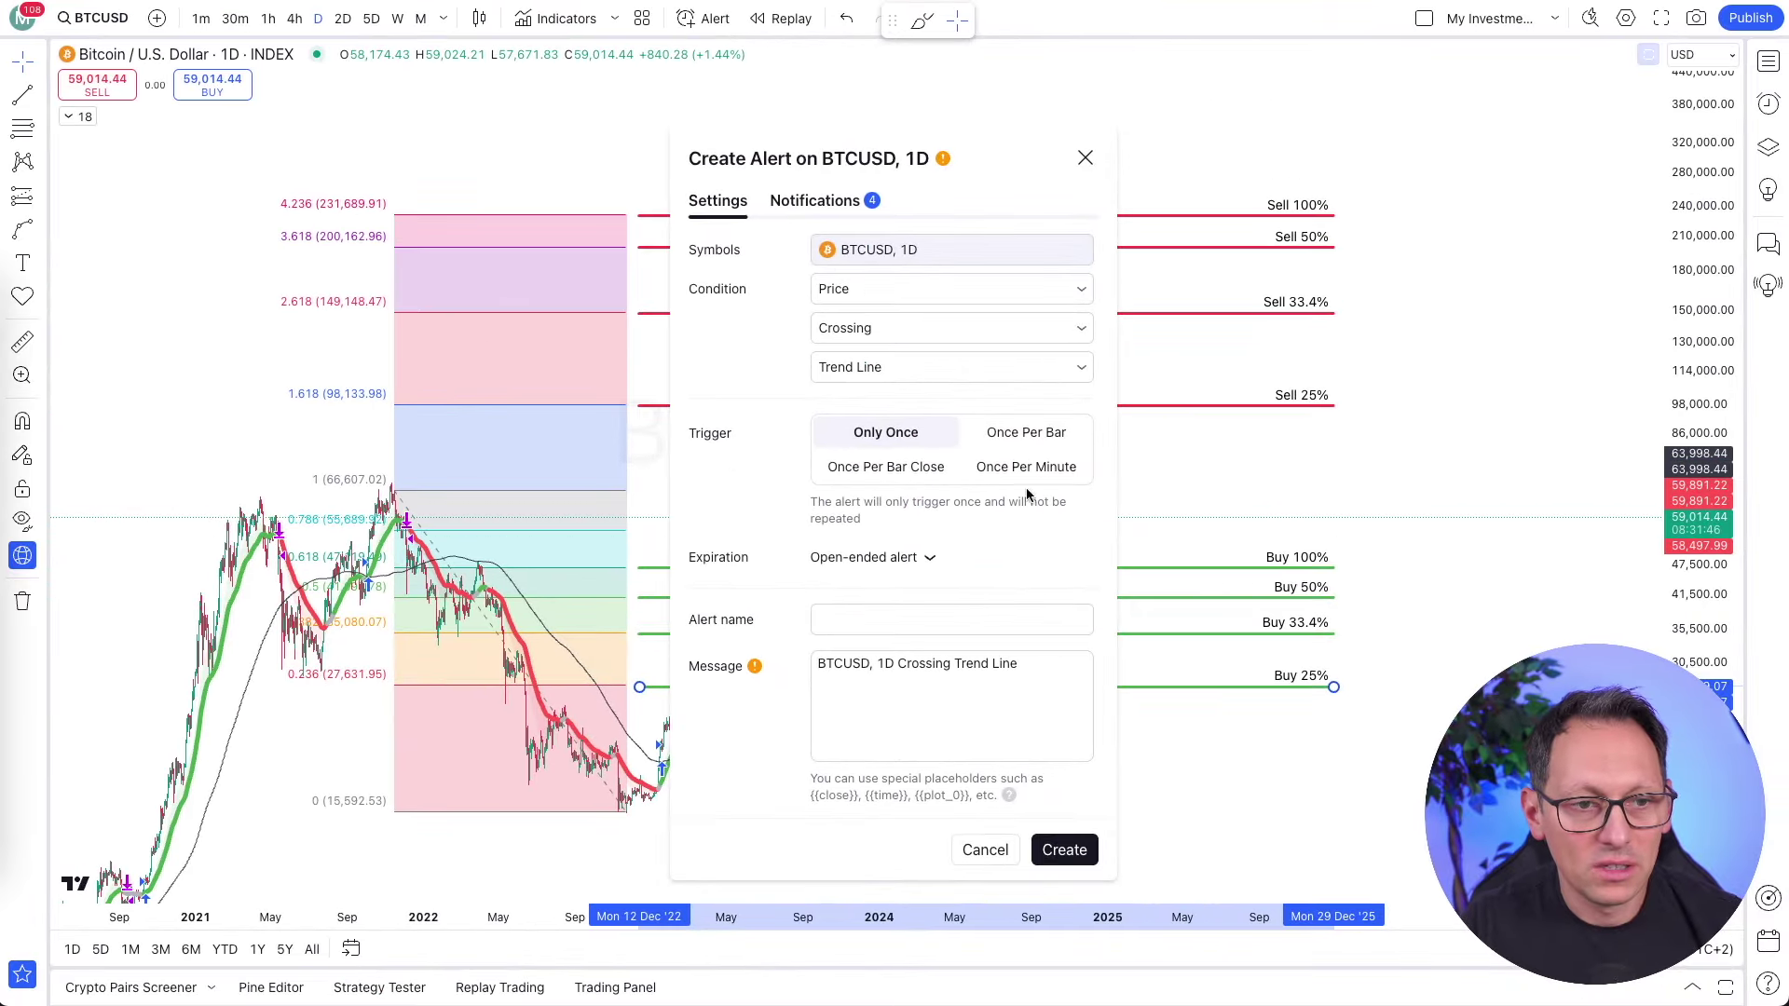
pyautogui.click(985, 851)
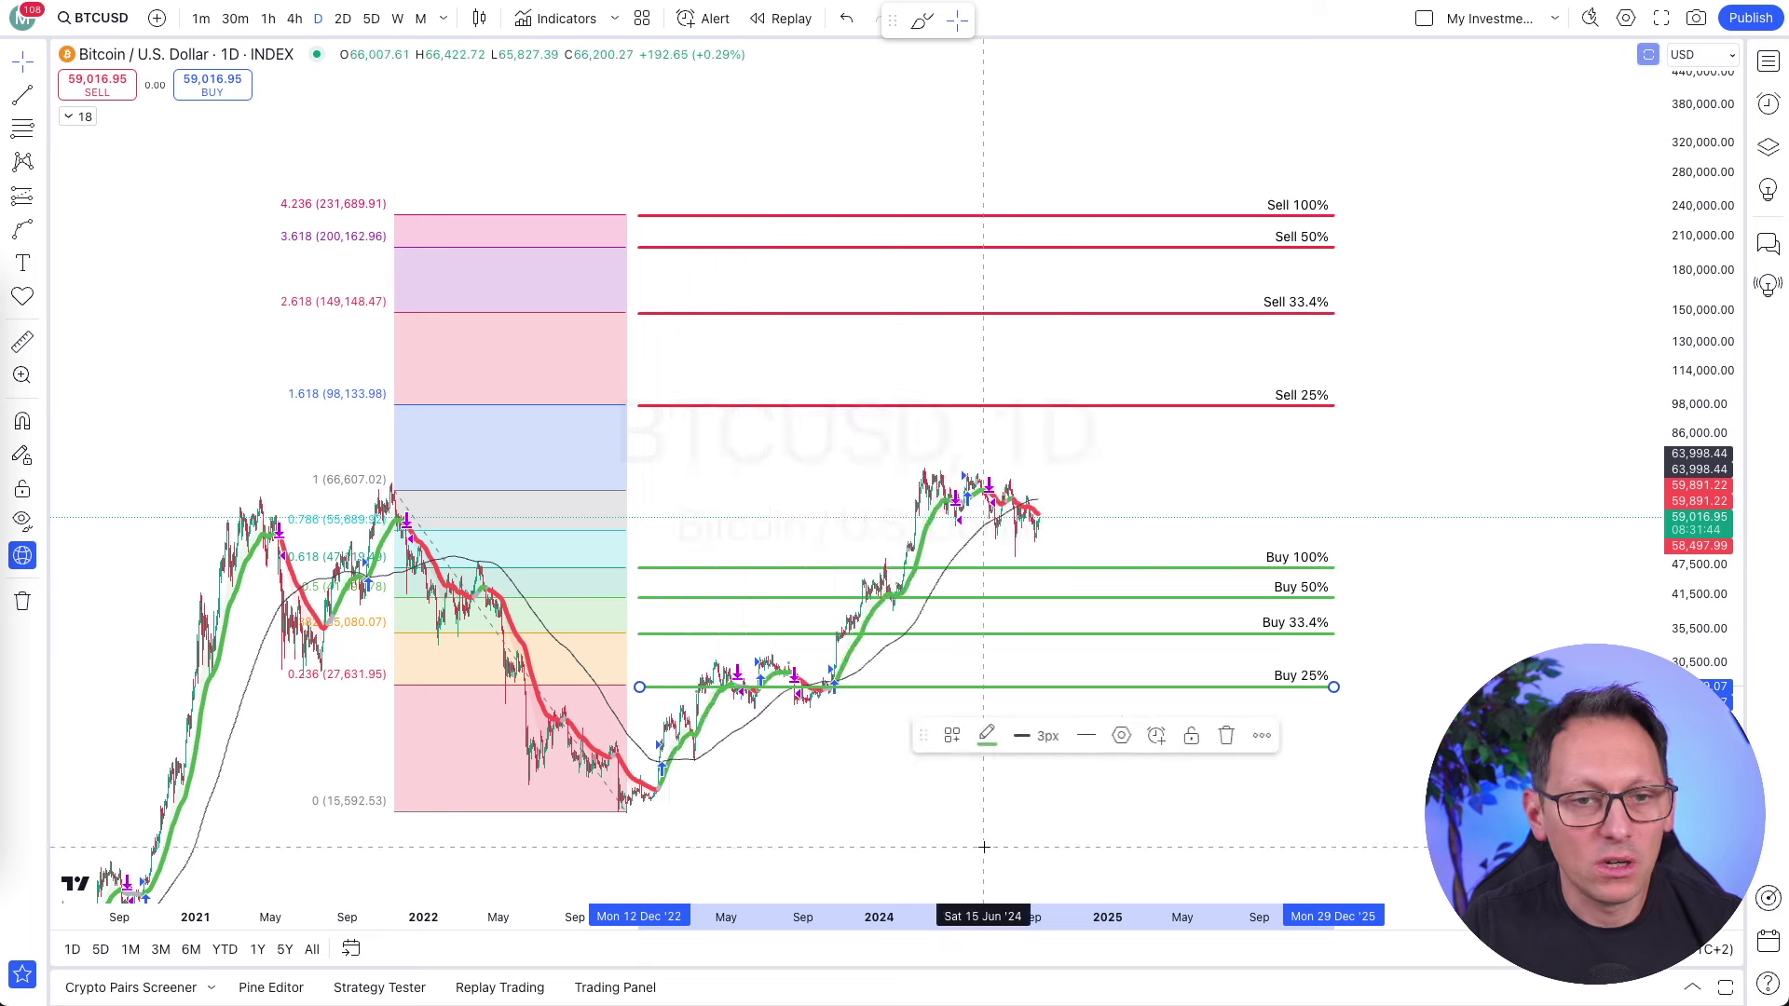
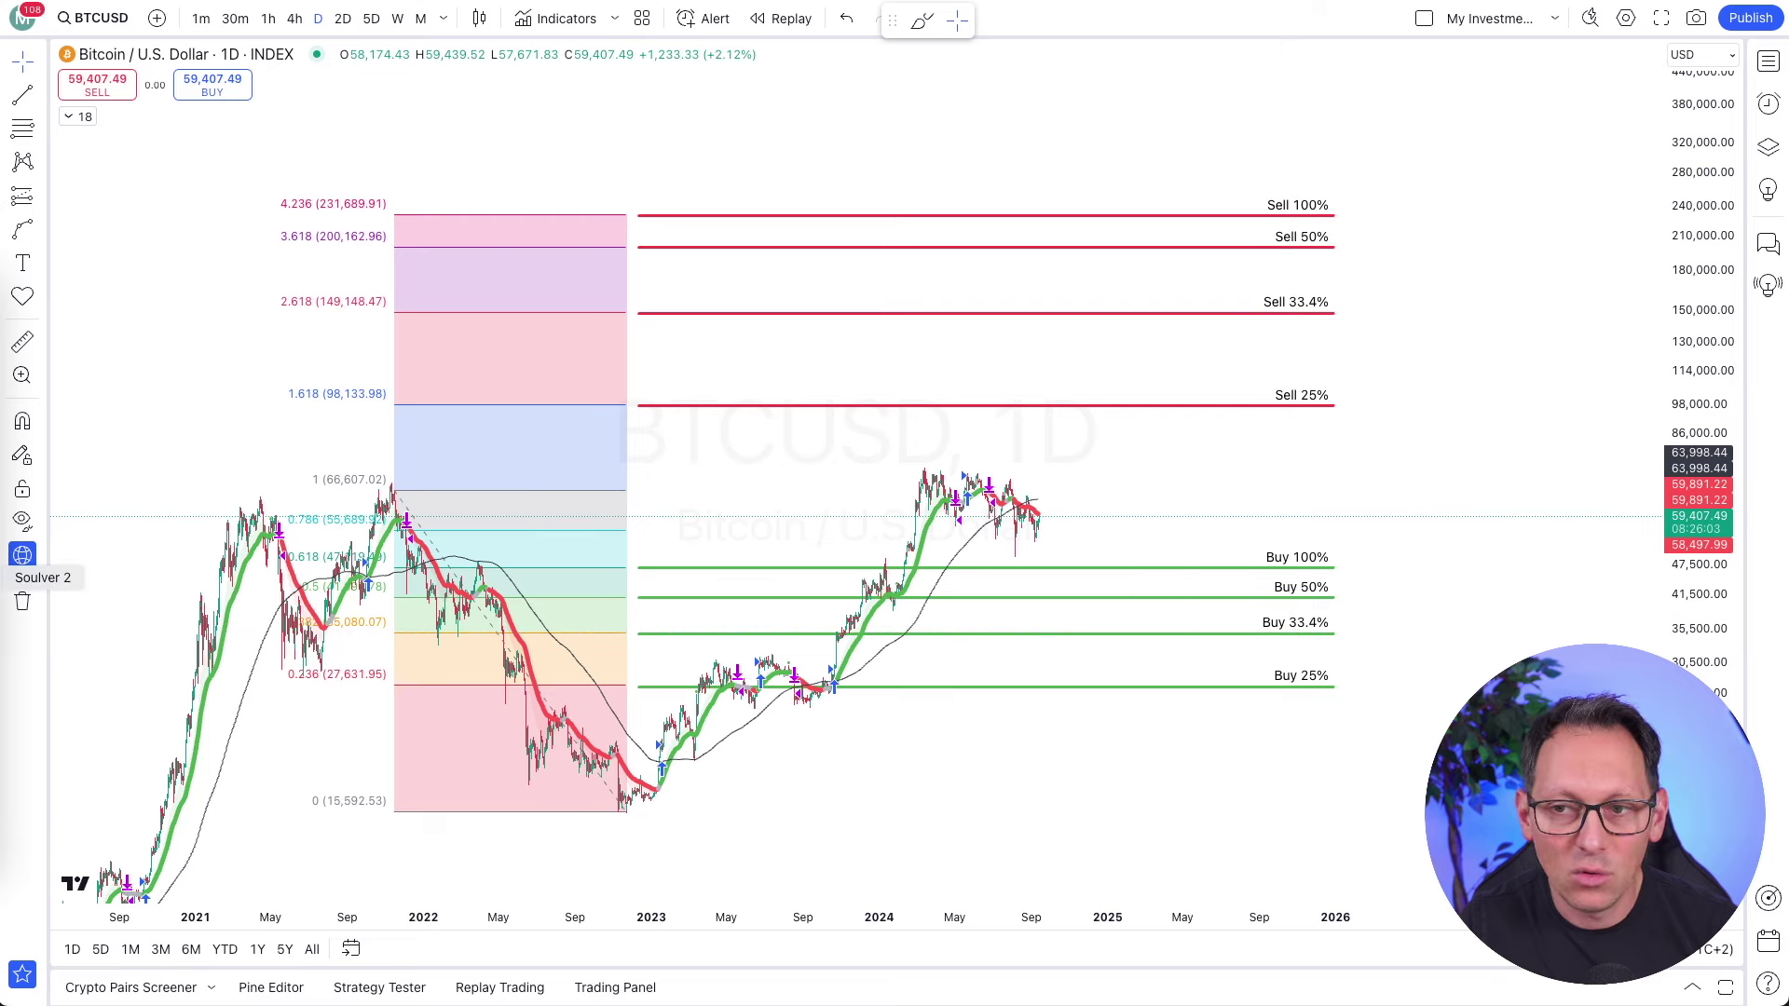
# Switch to Soulver 2 and set the total units to buy to 1000 in the Percent Trading sheet
pyautogui.click(22, 555)
pyautogui.write('000')
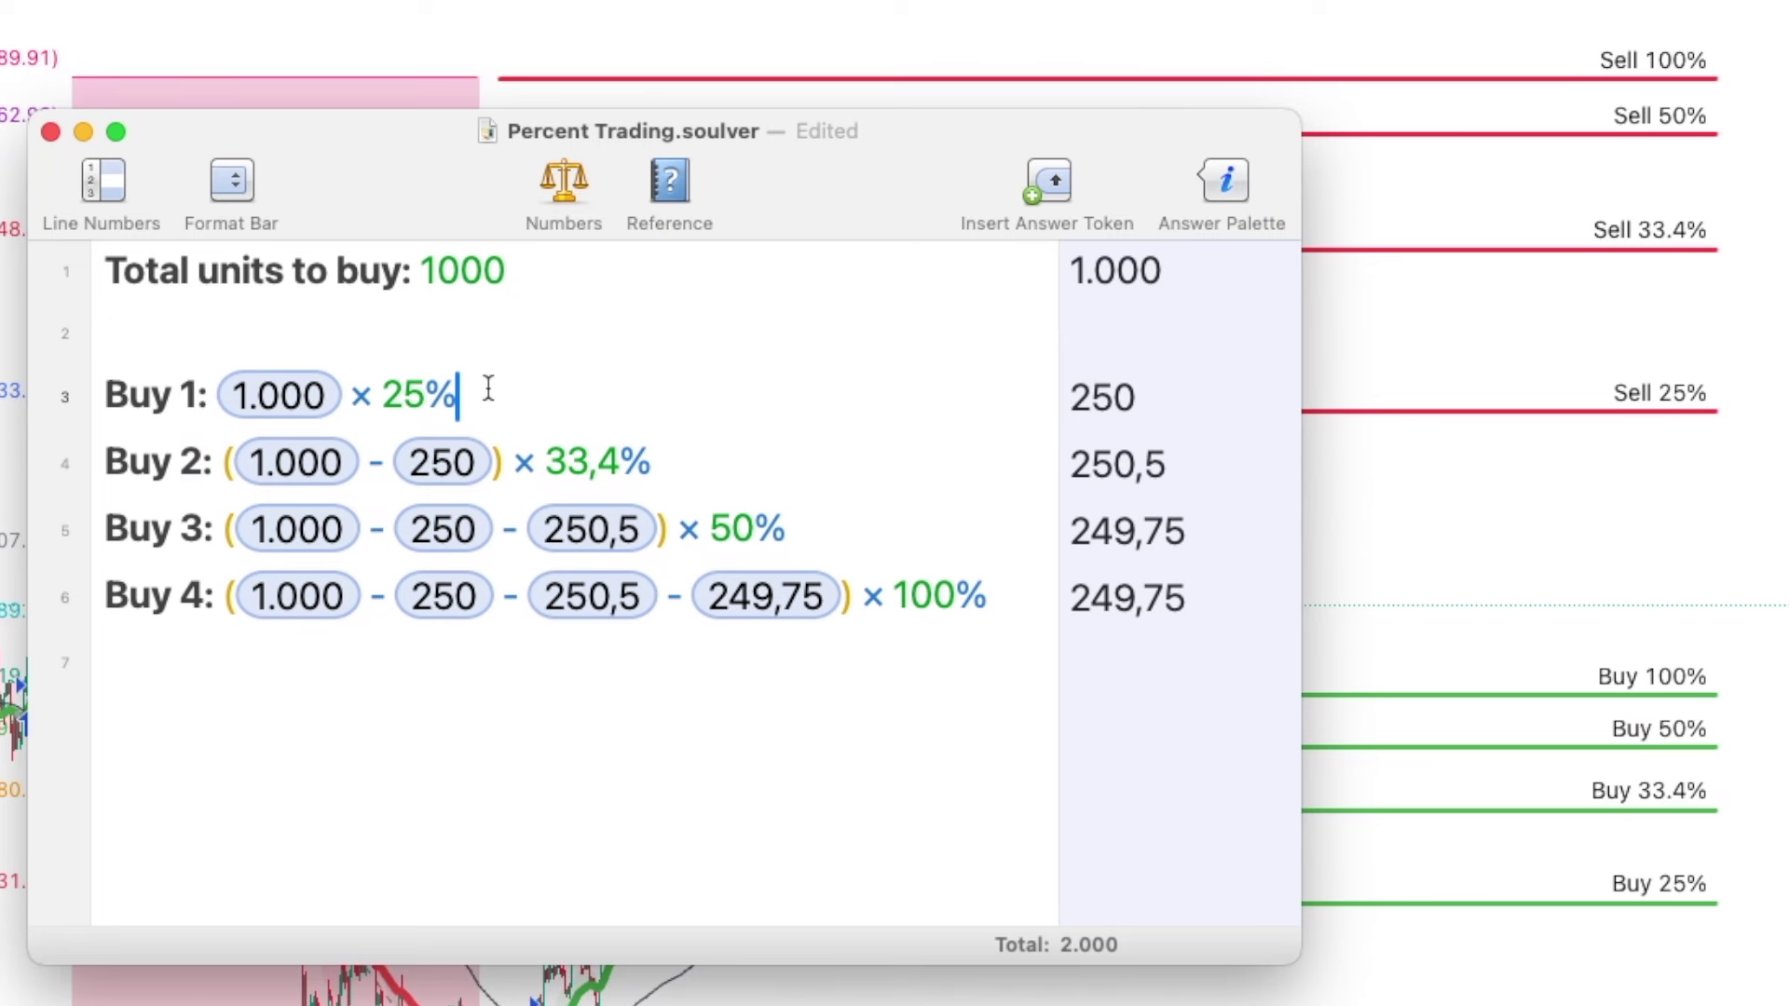
# Examine the Buy 1 to Buy 4 formulas and their results, highlighting the Buy 1 and Buy 4 lines and the 33,4% factor
pyautogui.moveTo(310, 399); pyautogui.dragTo(72, 395)
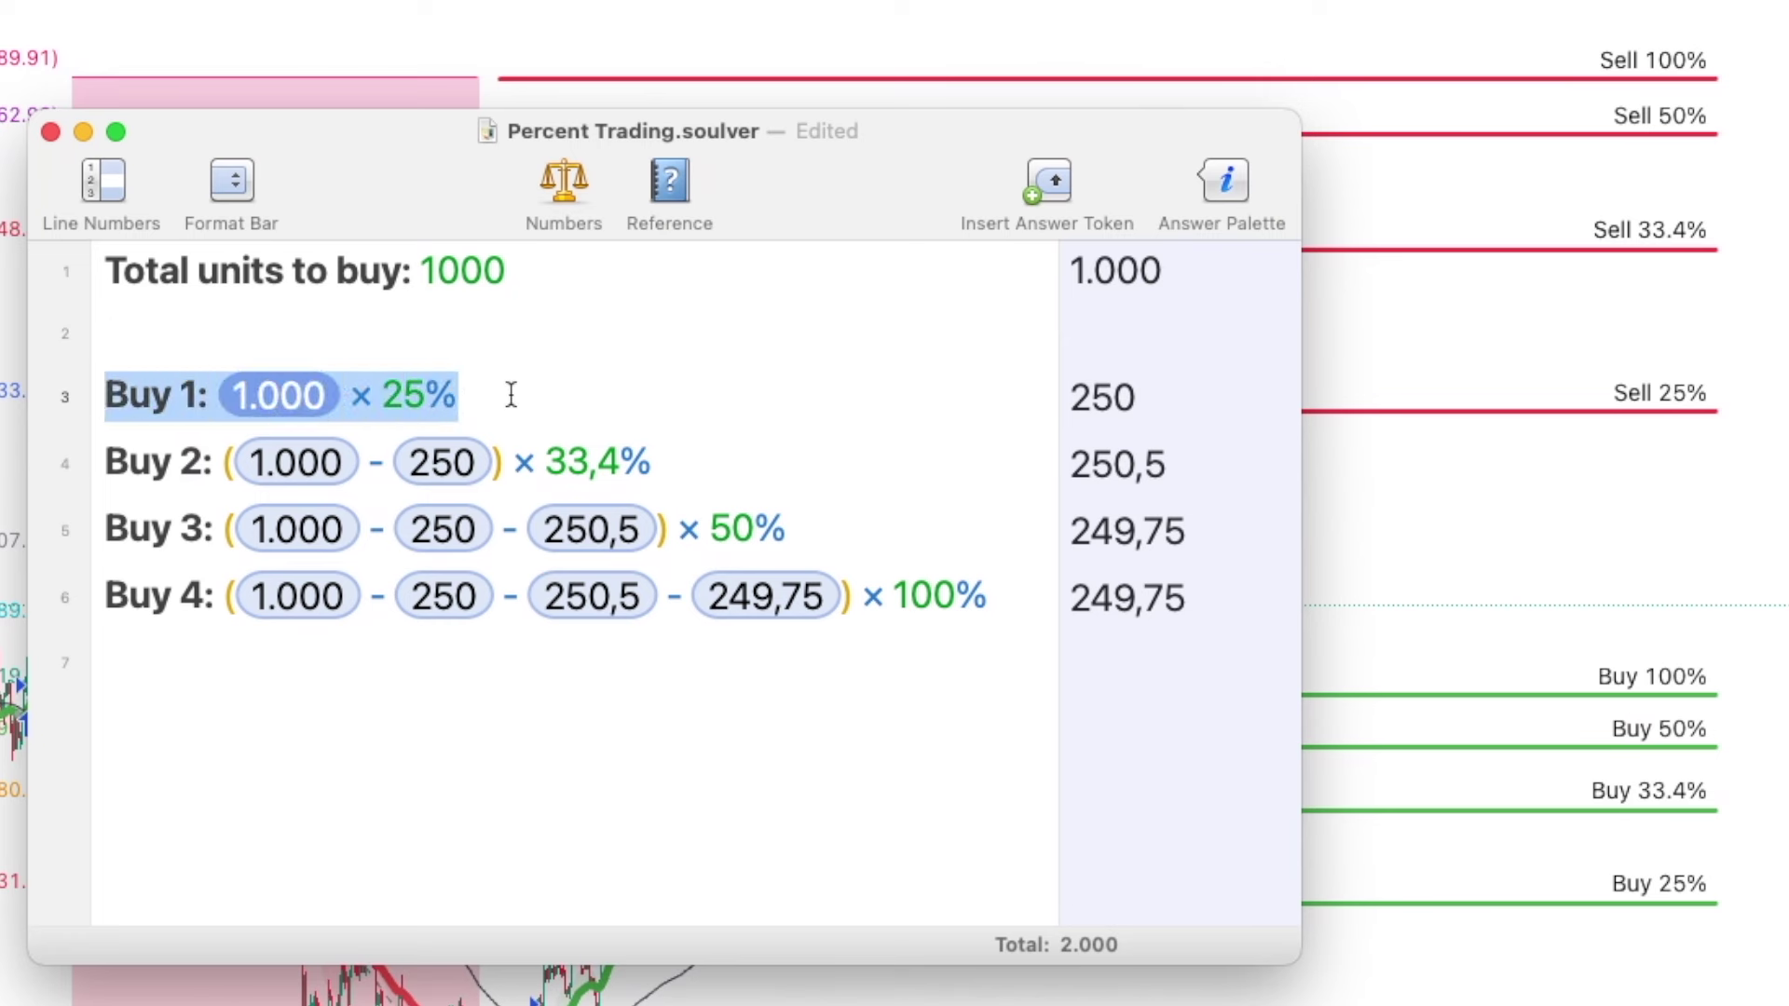
pyautogui.click(548, 392)
pyautogui.click(1142, 400)
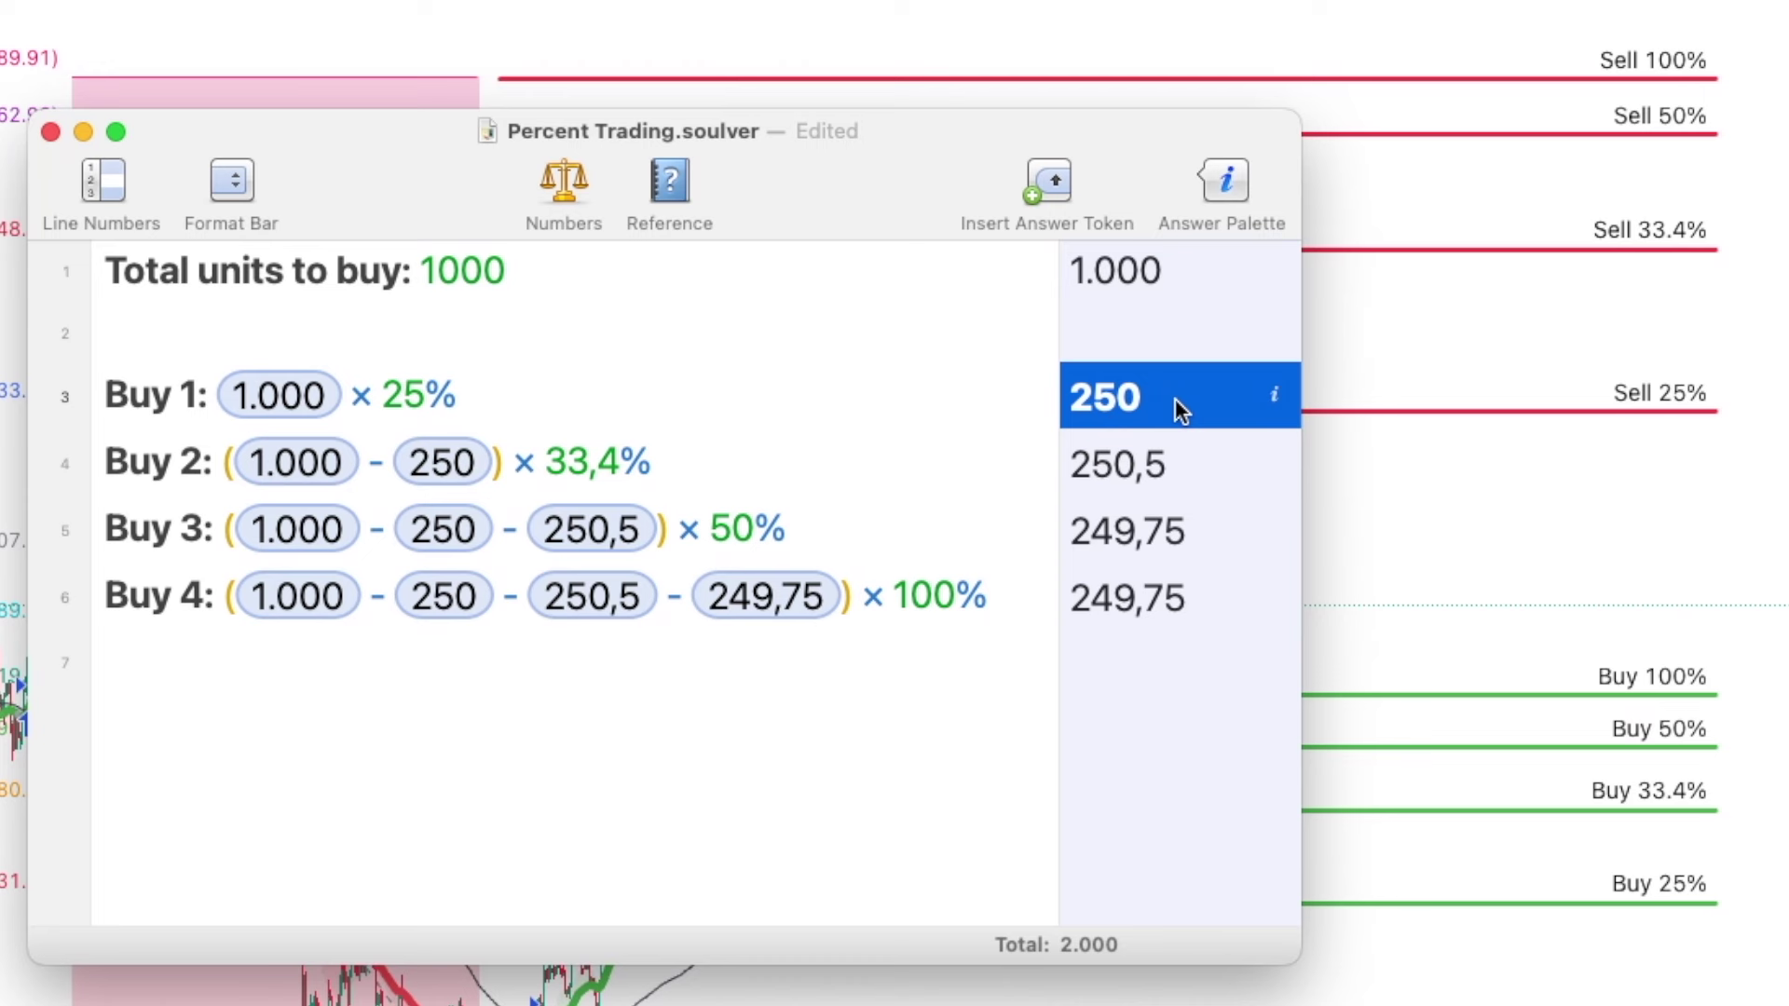
pyautogui.click(787, 484)
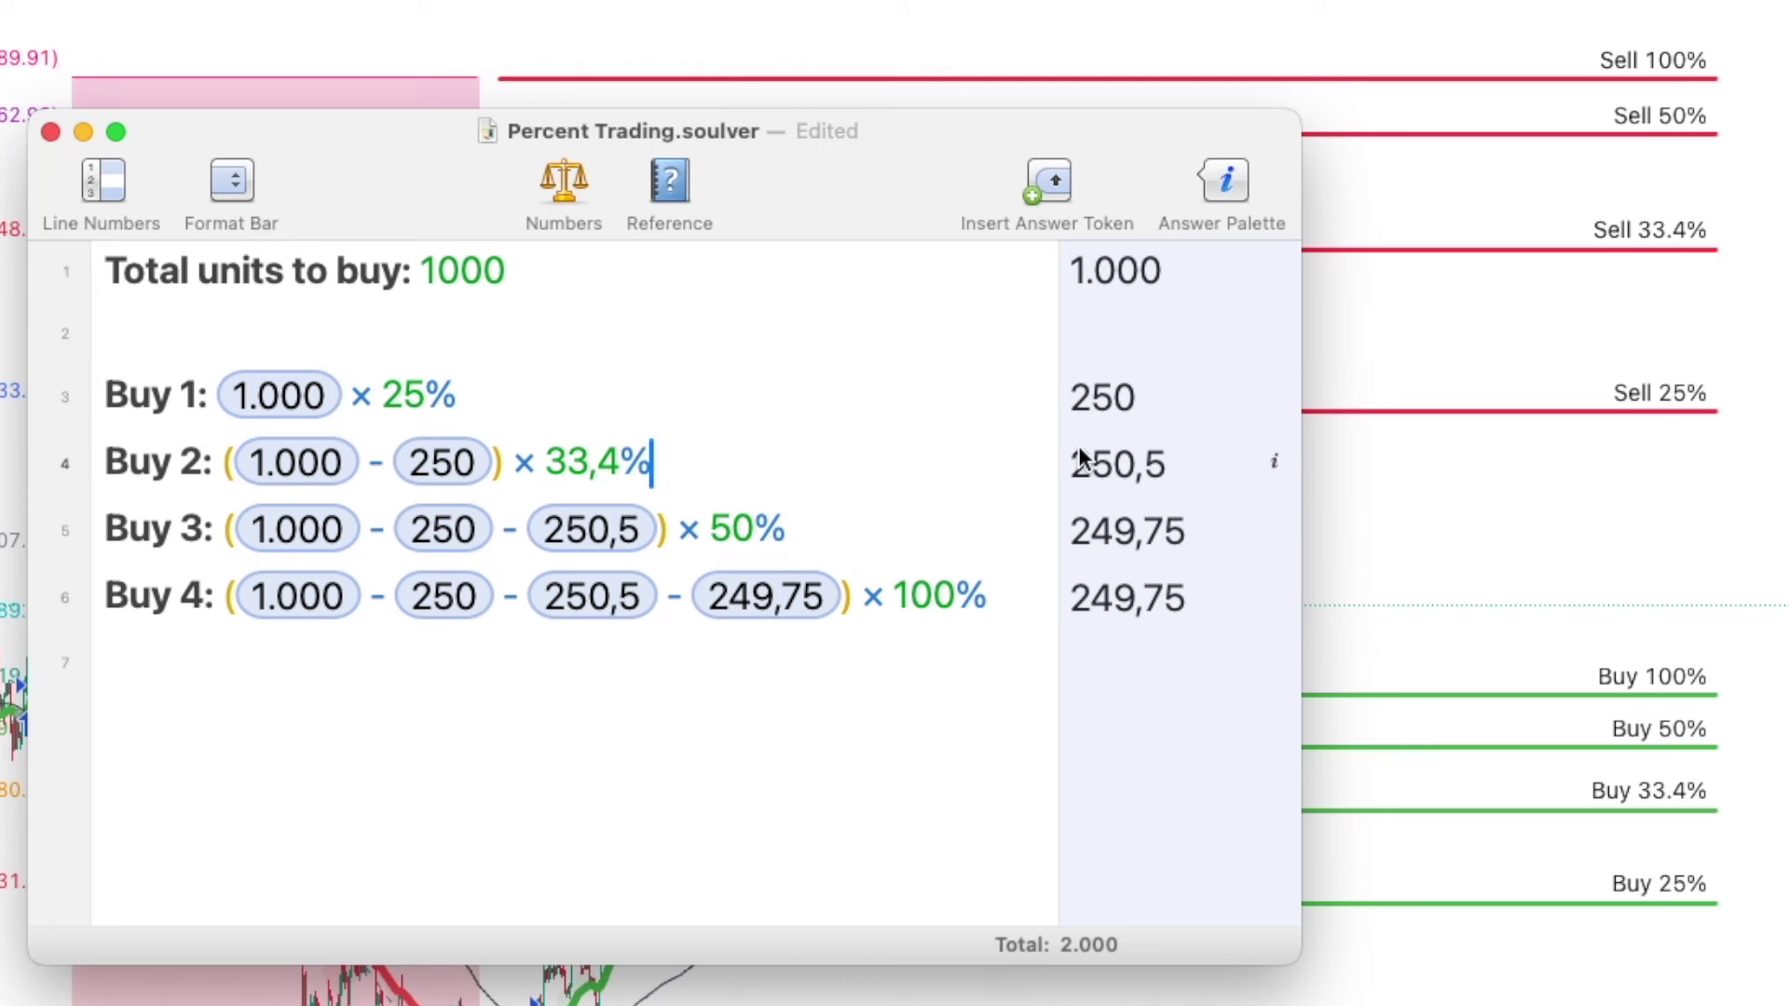
pyautogui.click(1164, 463)
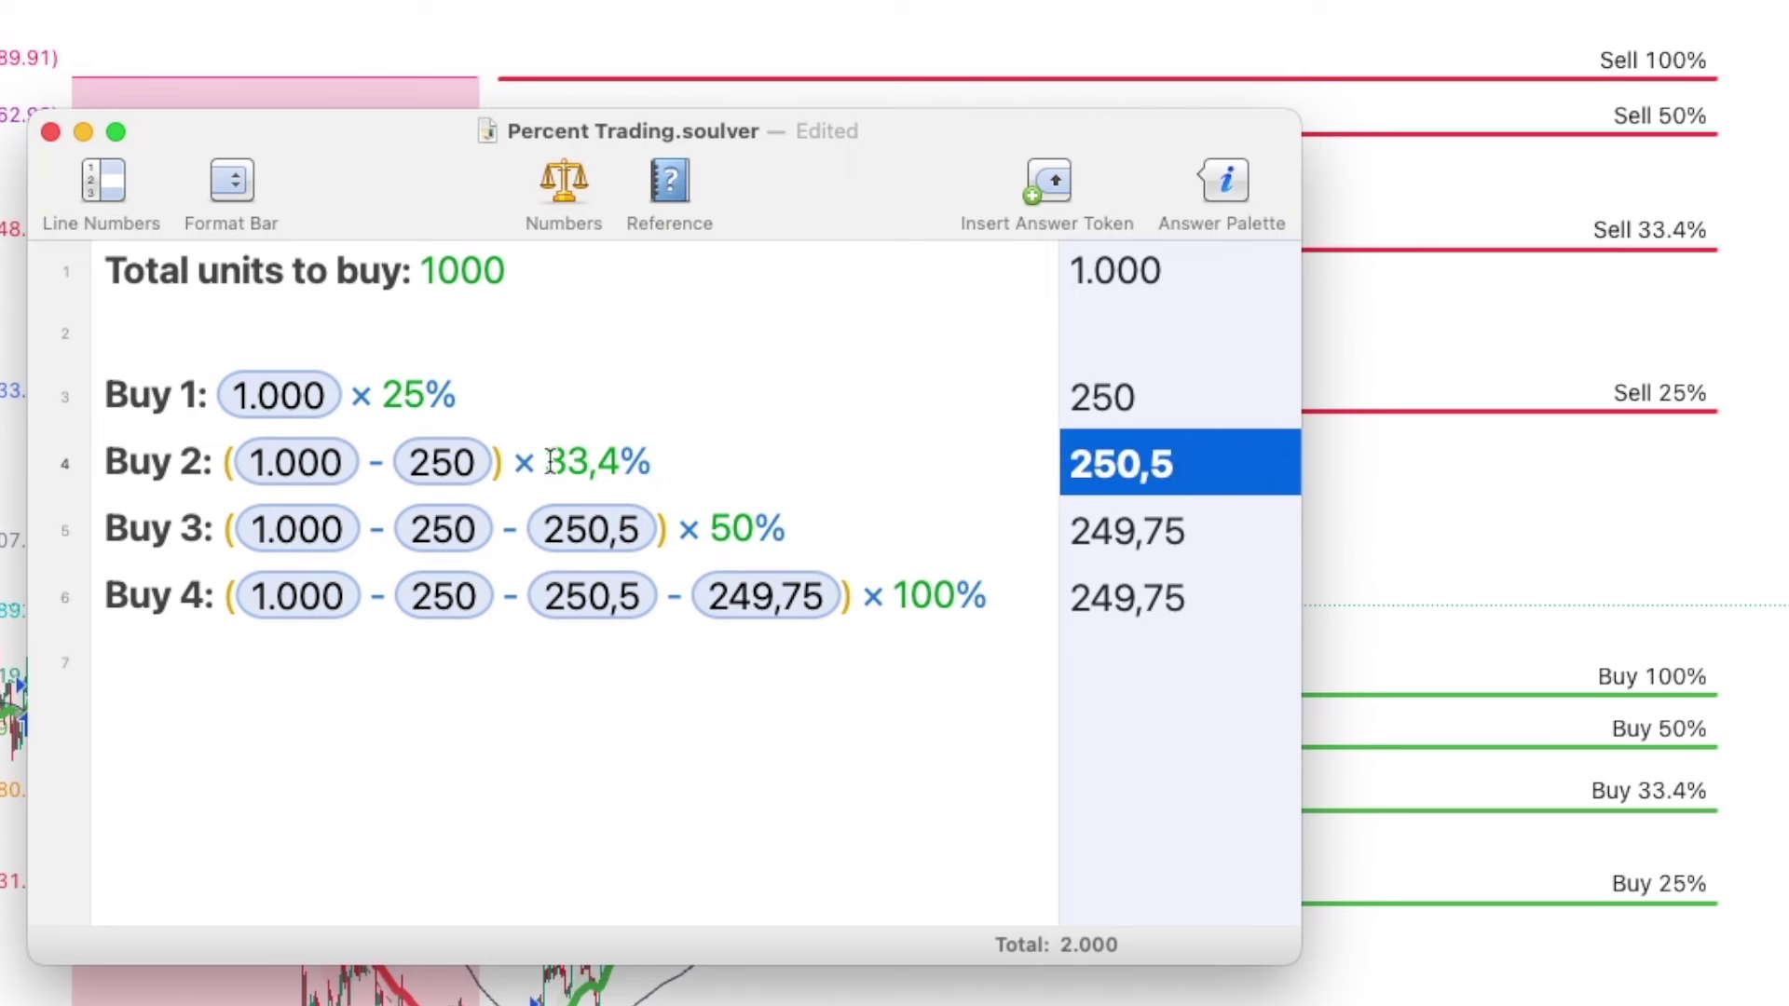
pyautogui.moveTo(552, 462); pyautogui.dragTo(606, 462)
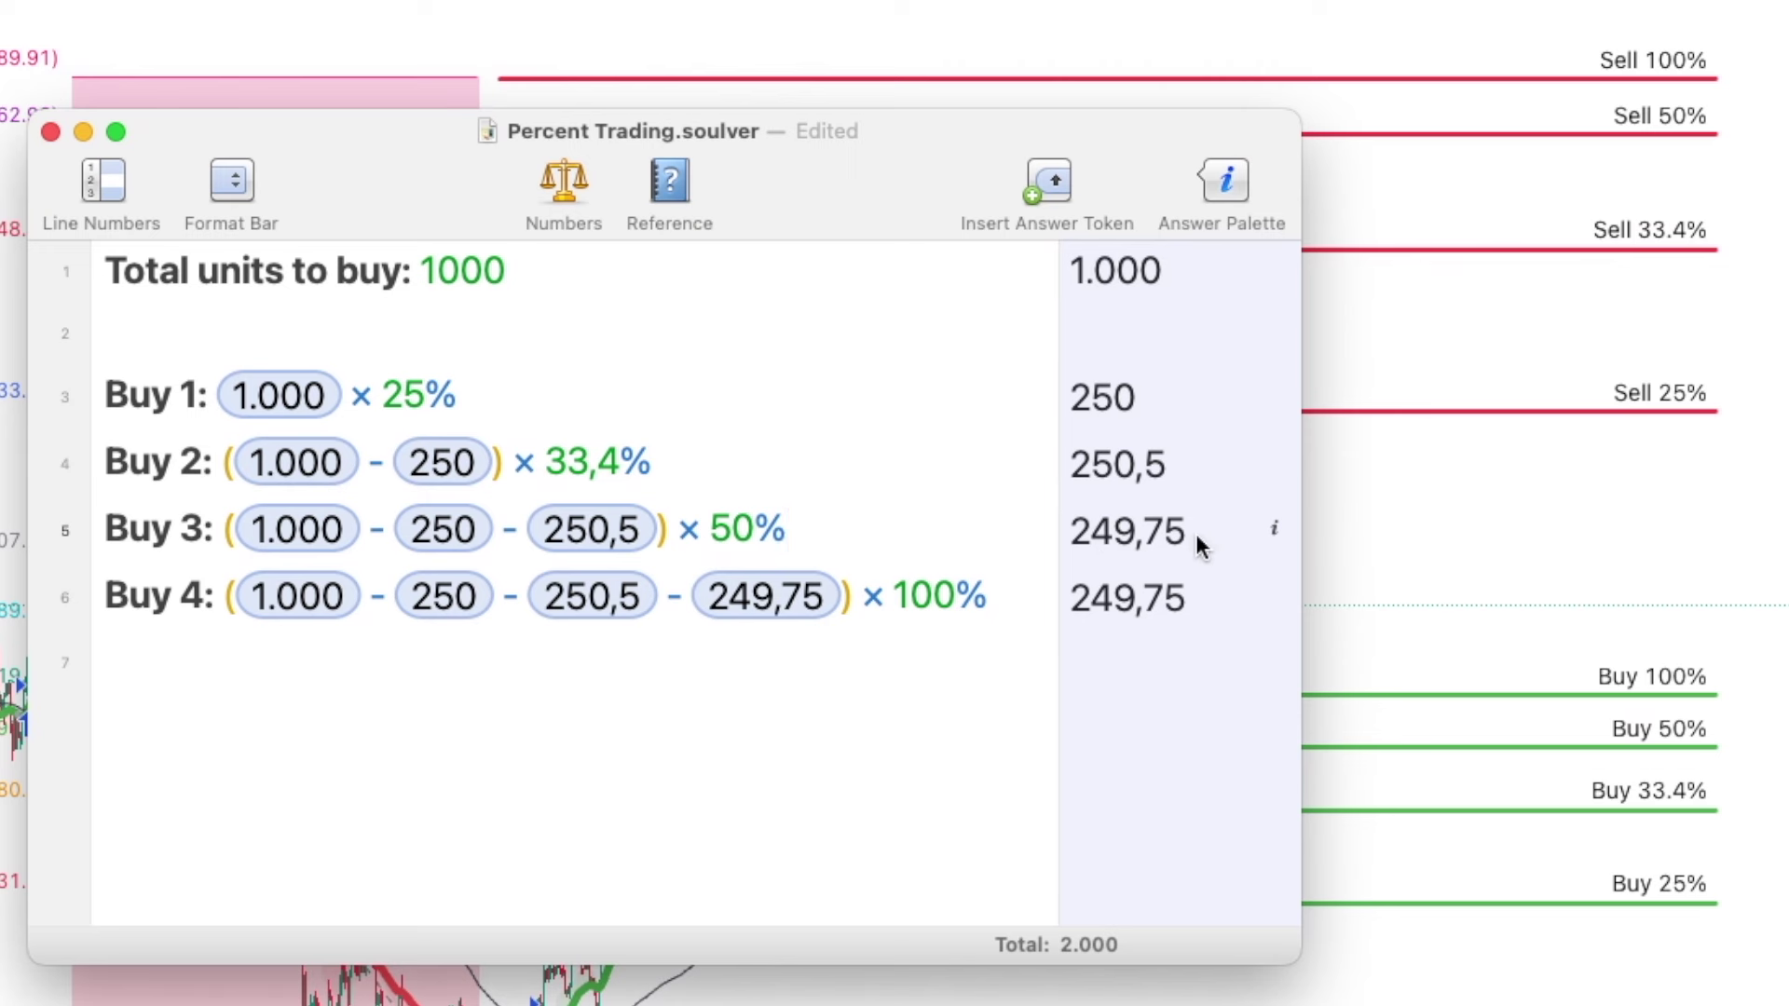
pyautogui.moveTo(1018, 604); pyautogui.dragTo(138, 604)
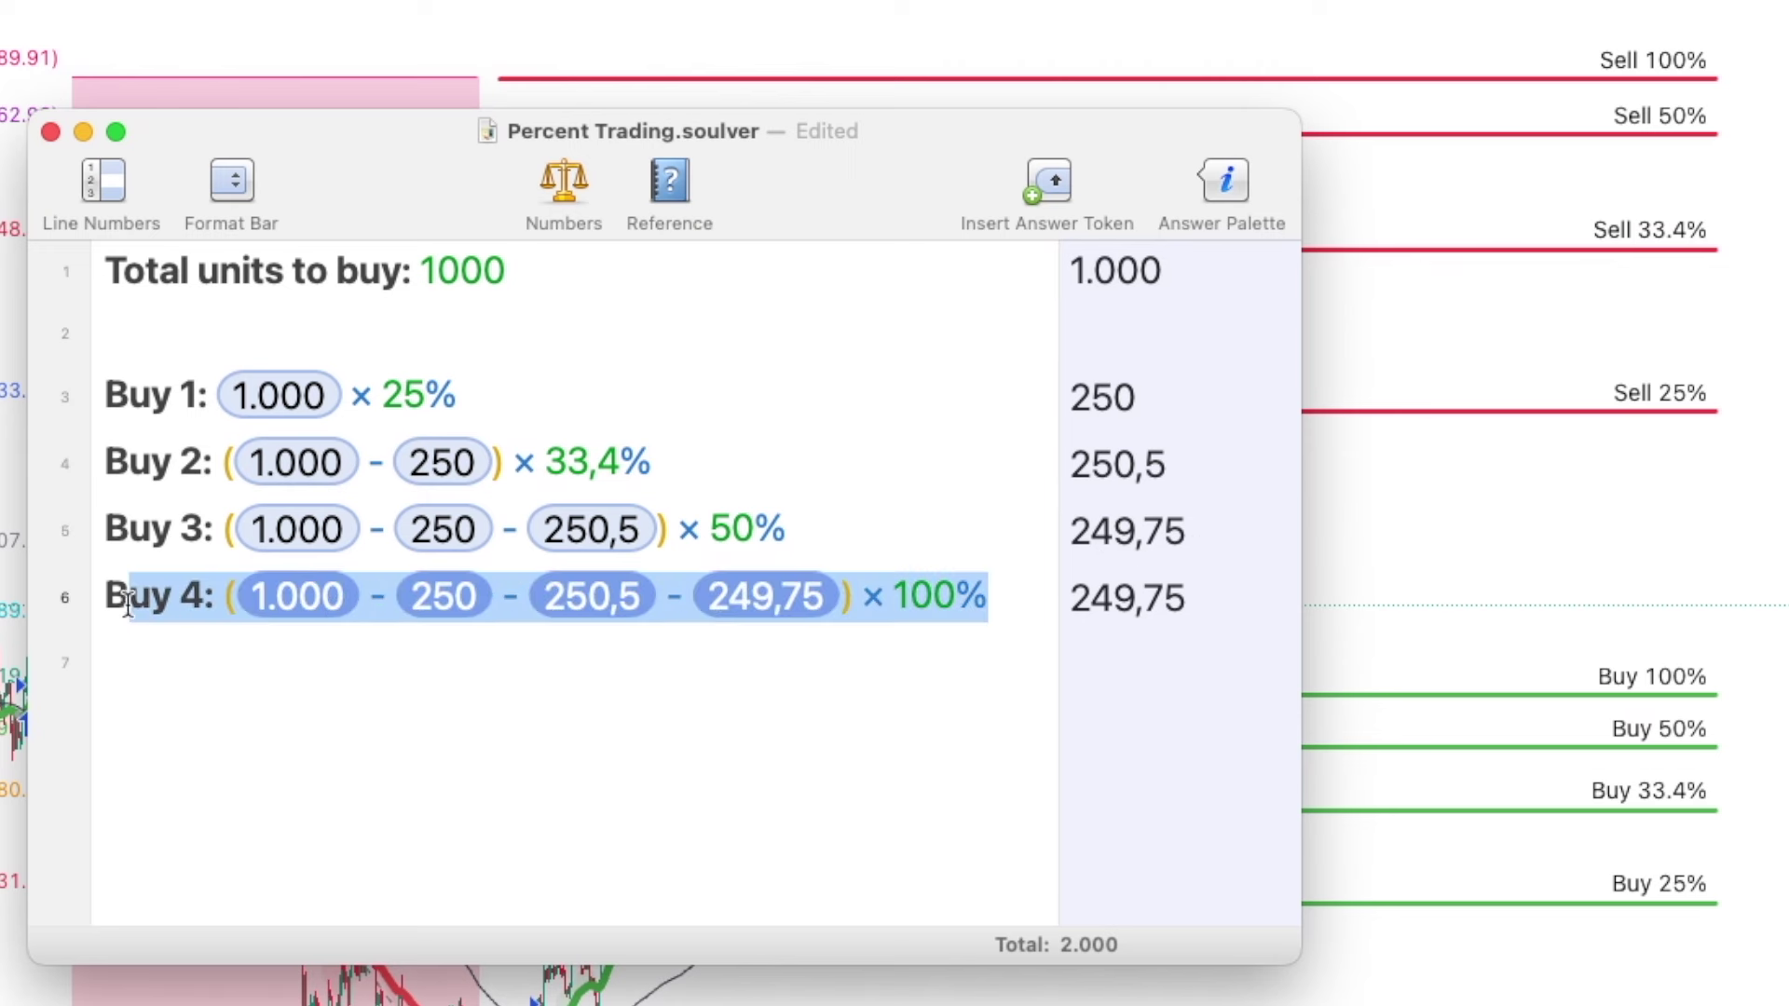
pyautogui.click(1021, 604)
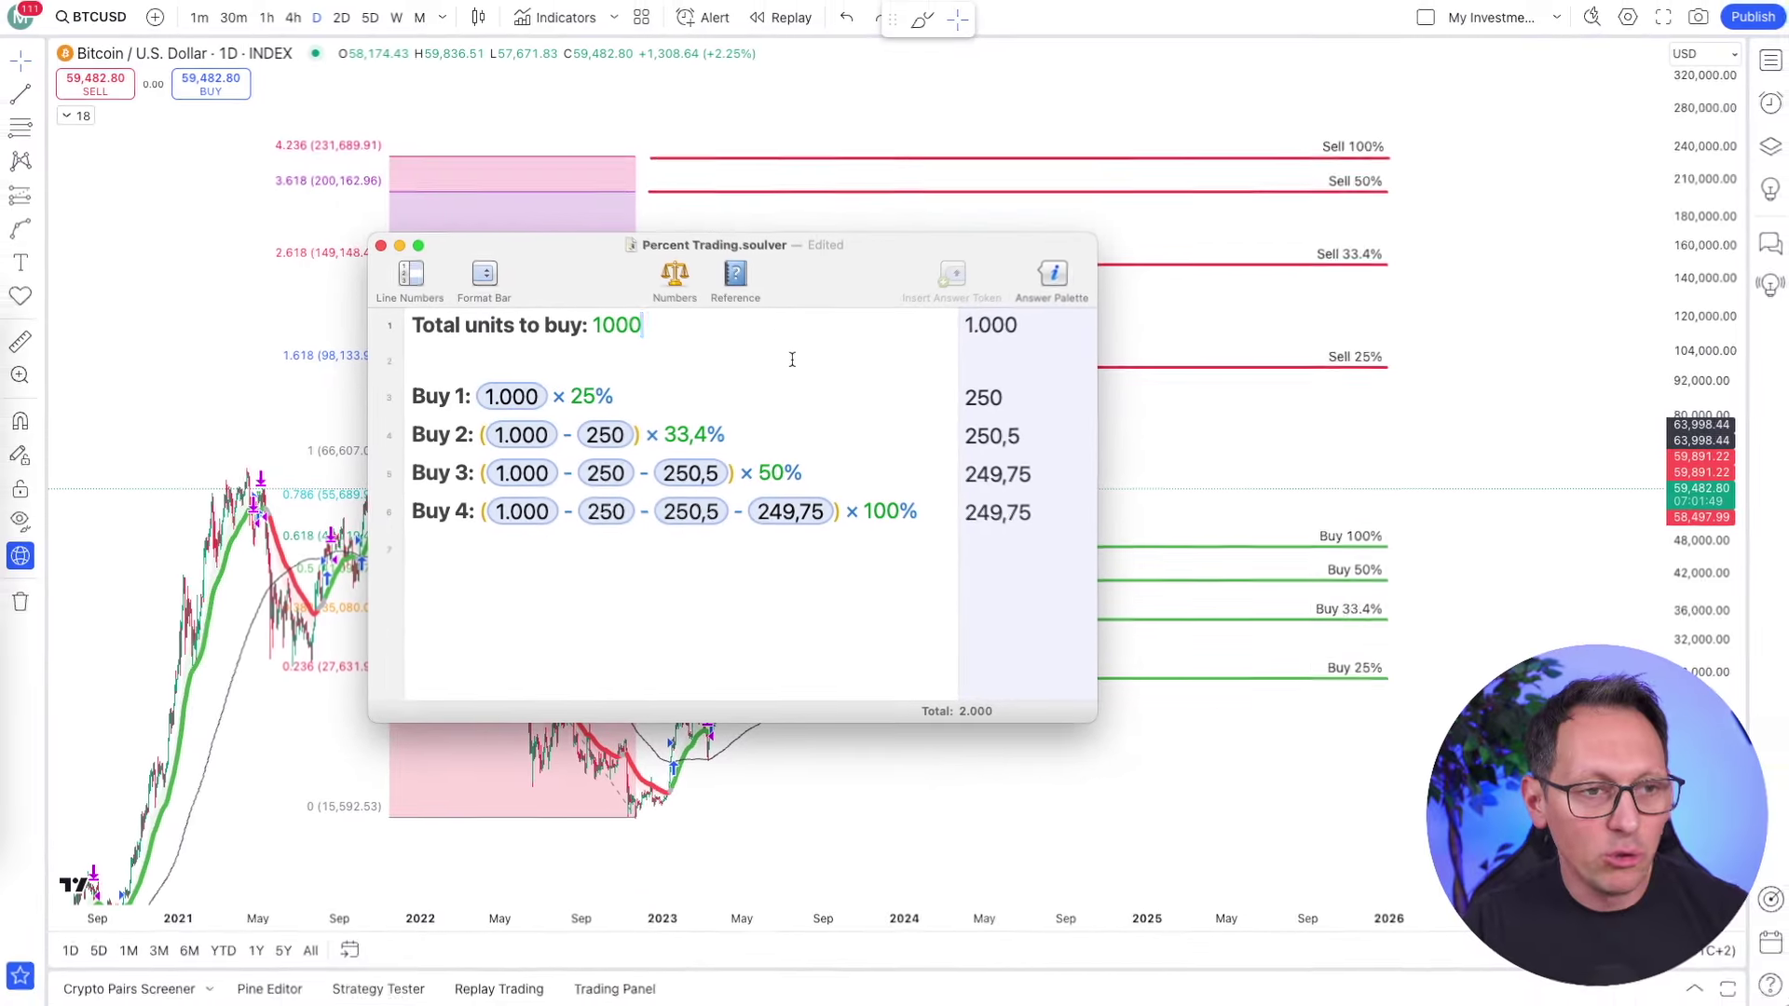
# Try 2500, 5000 and 69,7 as the total units to buy
pyautogui.click(736, 288)
pyautogui.hotkey('alt', 'shift', 'Left')
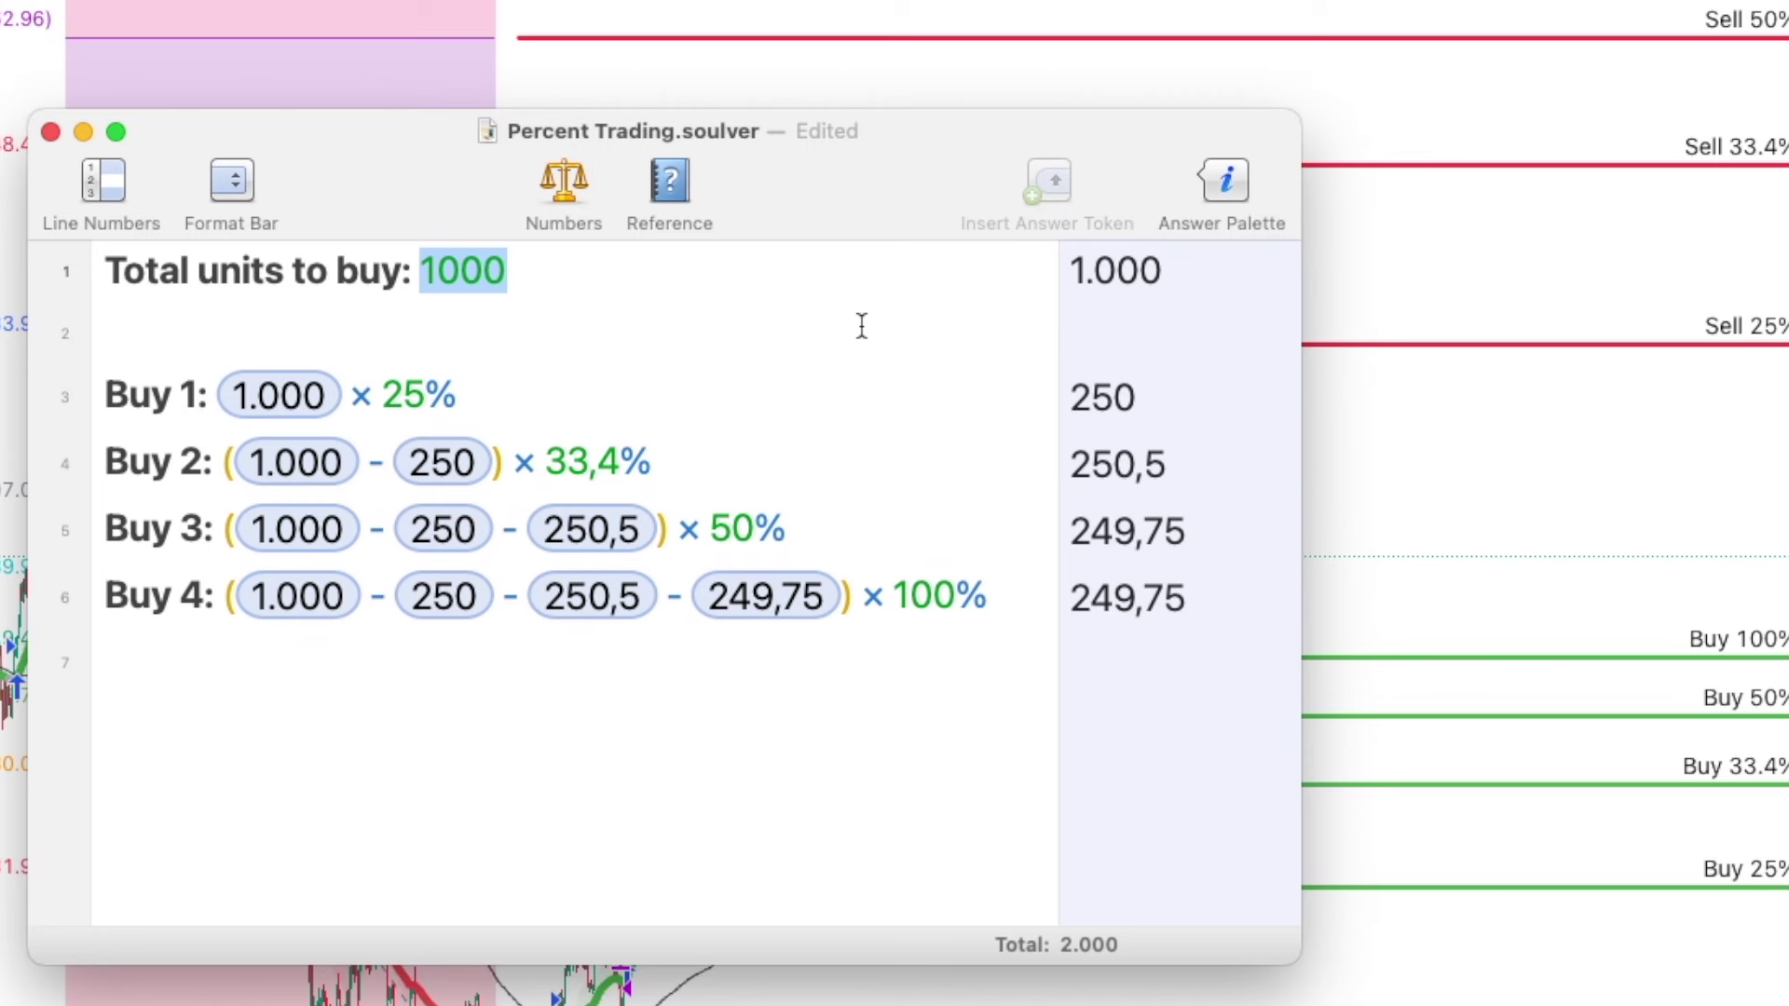
pyautogui.write('2500')
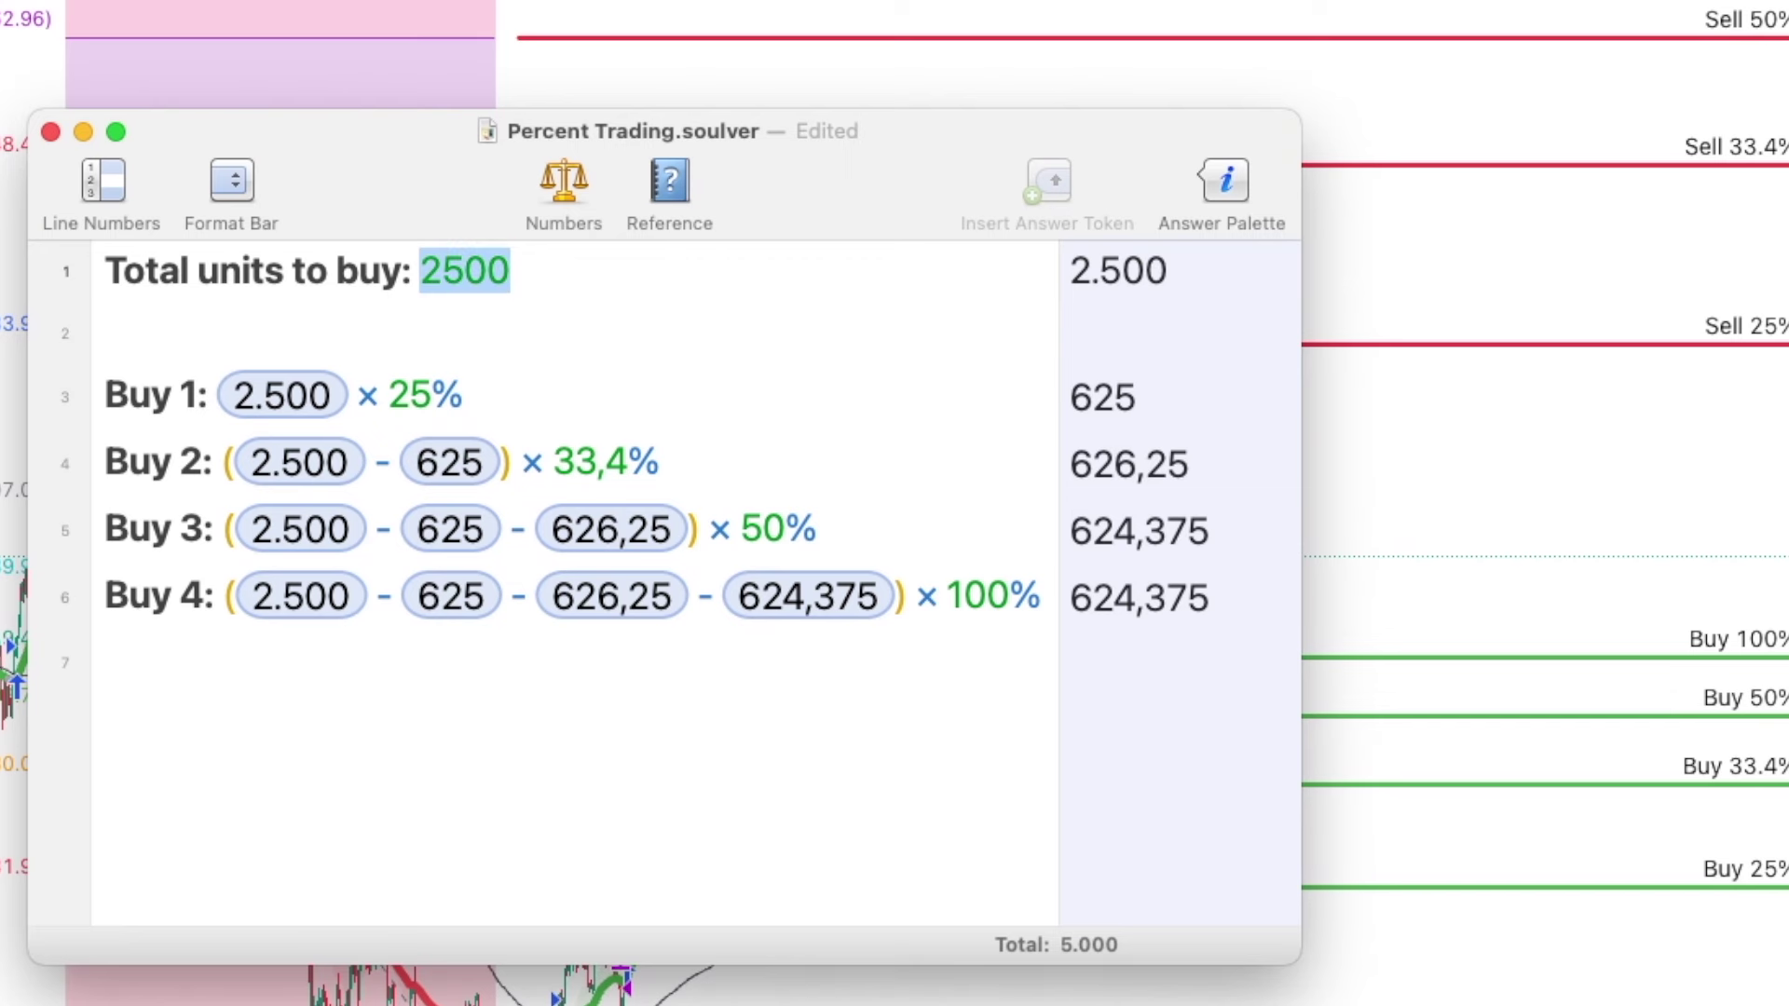
pyautogui.write('5000')
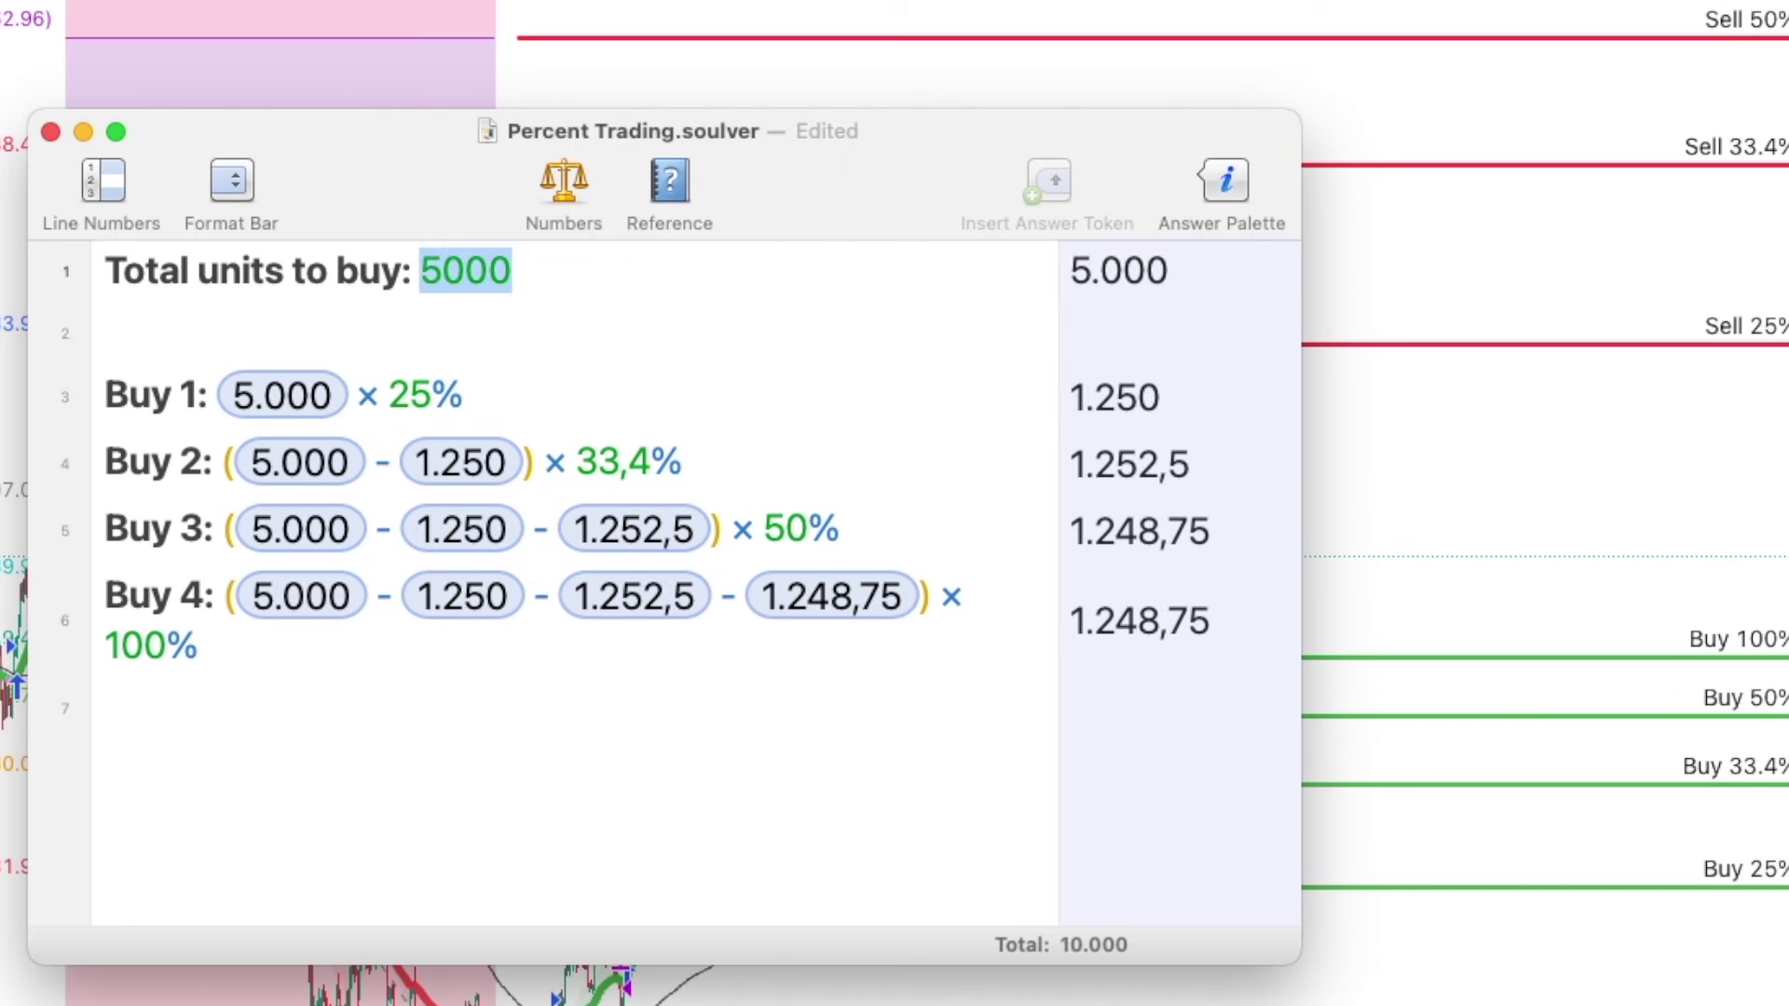
pyautogui.write('666')
pyautogui.press('BackSpace')
pyautogui.press('BackSpace')
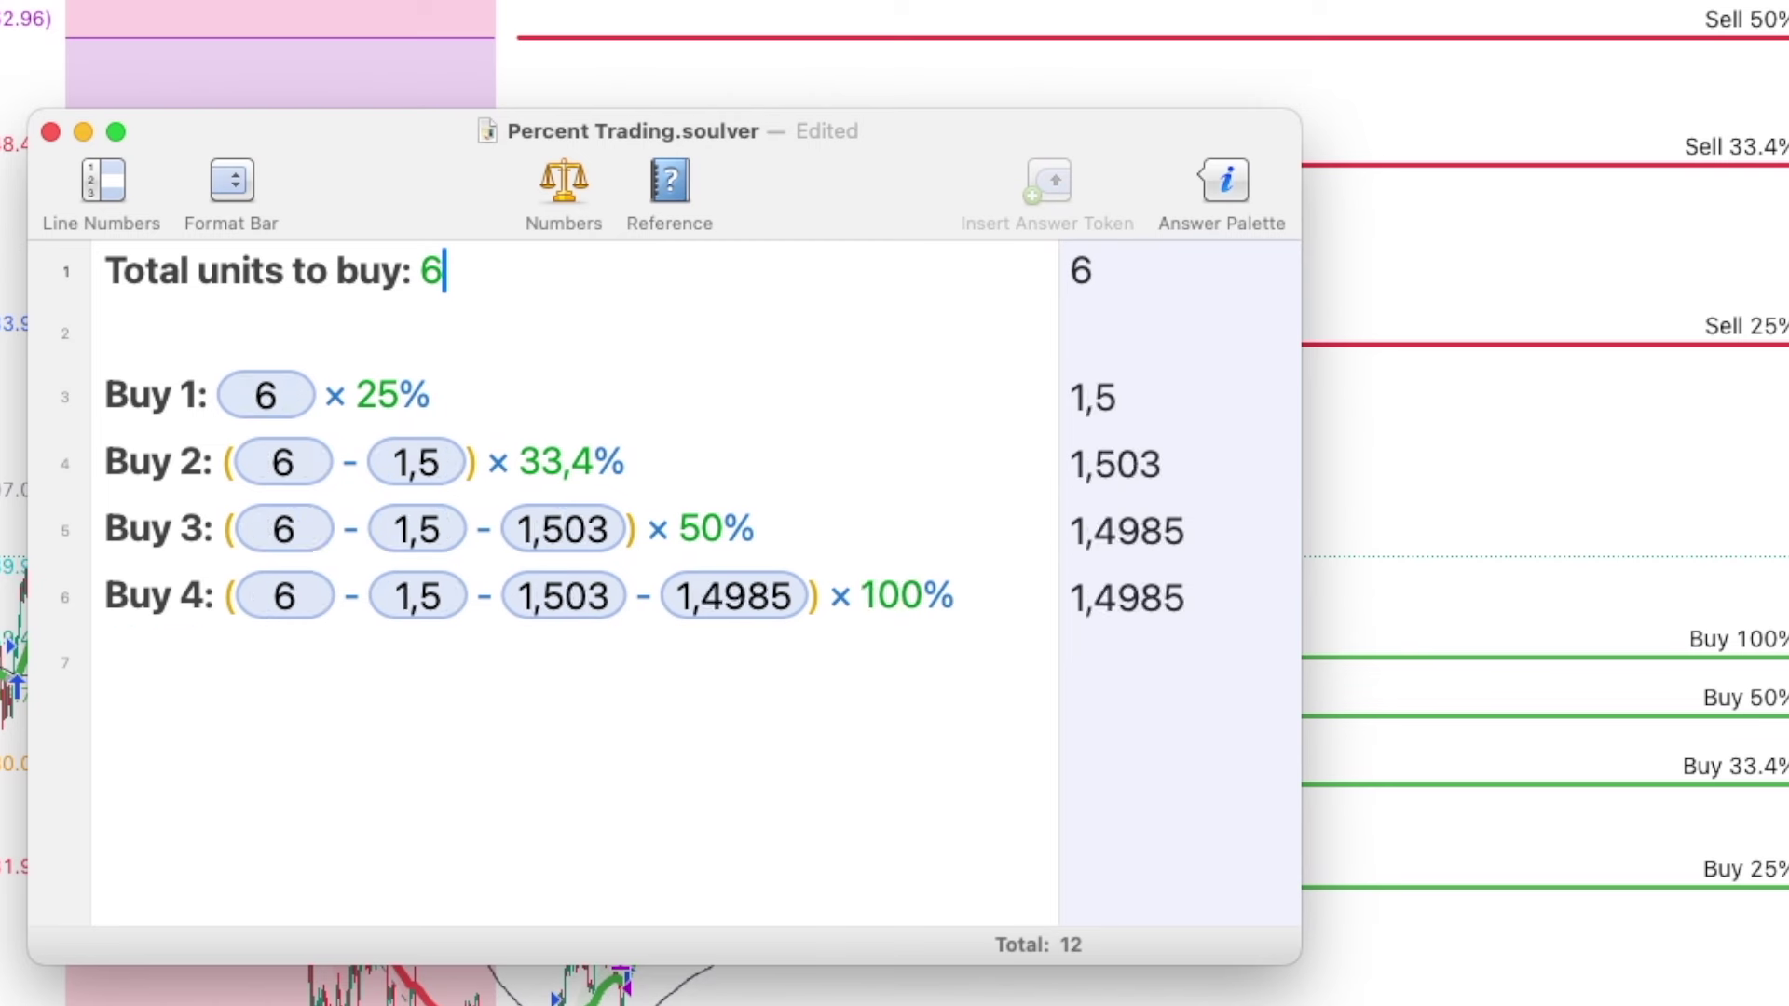
pyautogui.write('9,7')
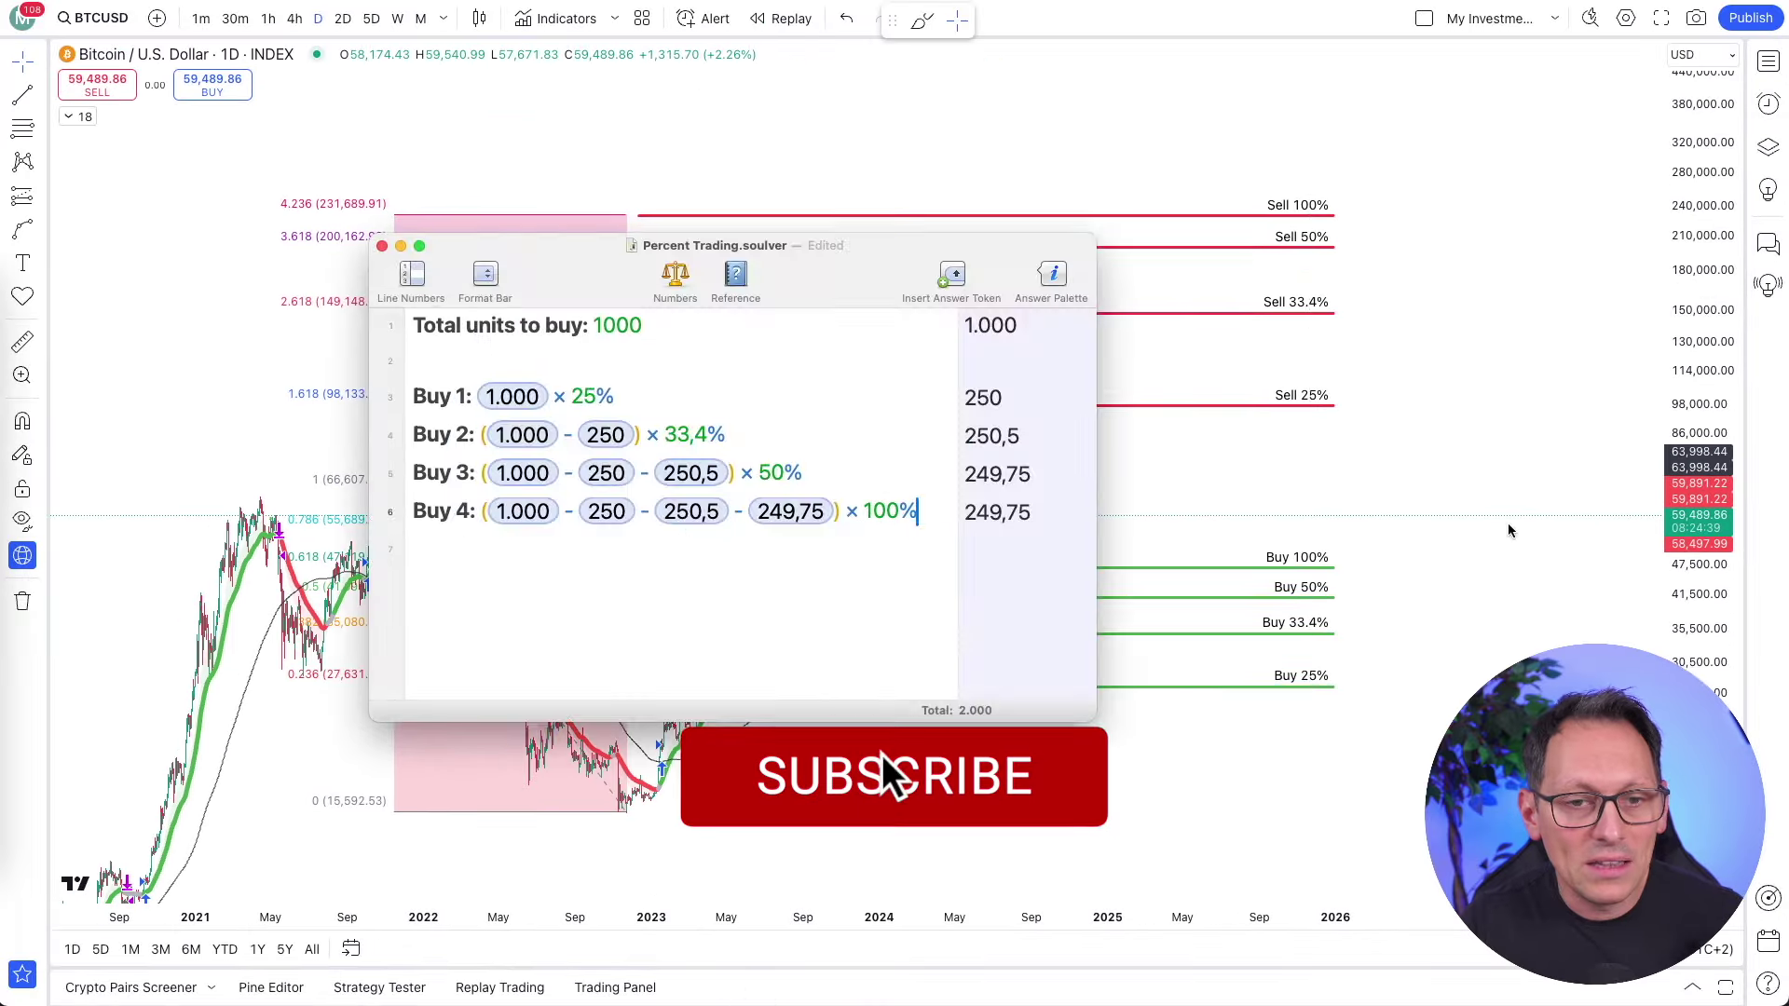
# Switch to the TradingView chart and nudge the Sell 100% trend line slightly lower, to about 230,000, and slightly later in time
pyautogui.click(1509, 529)
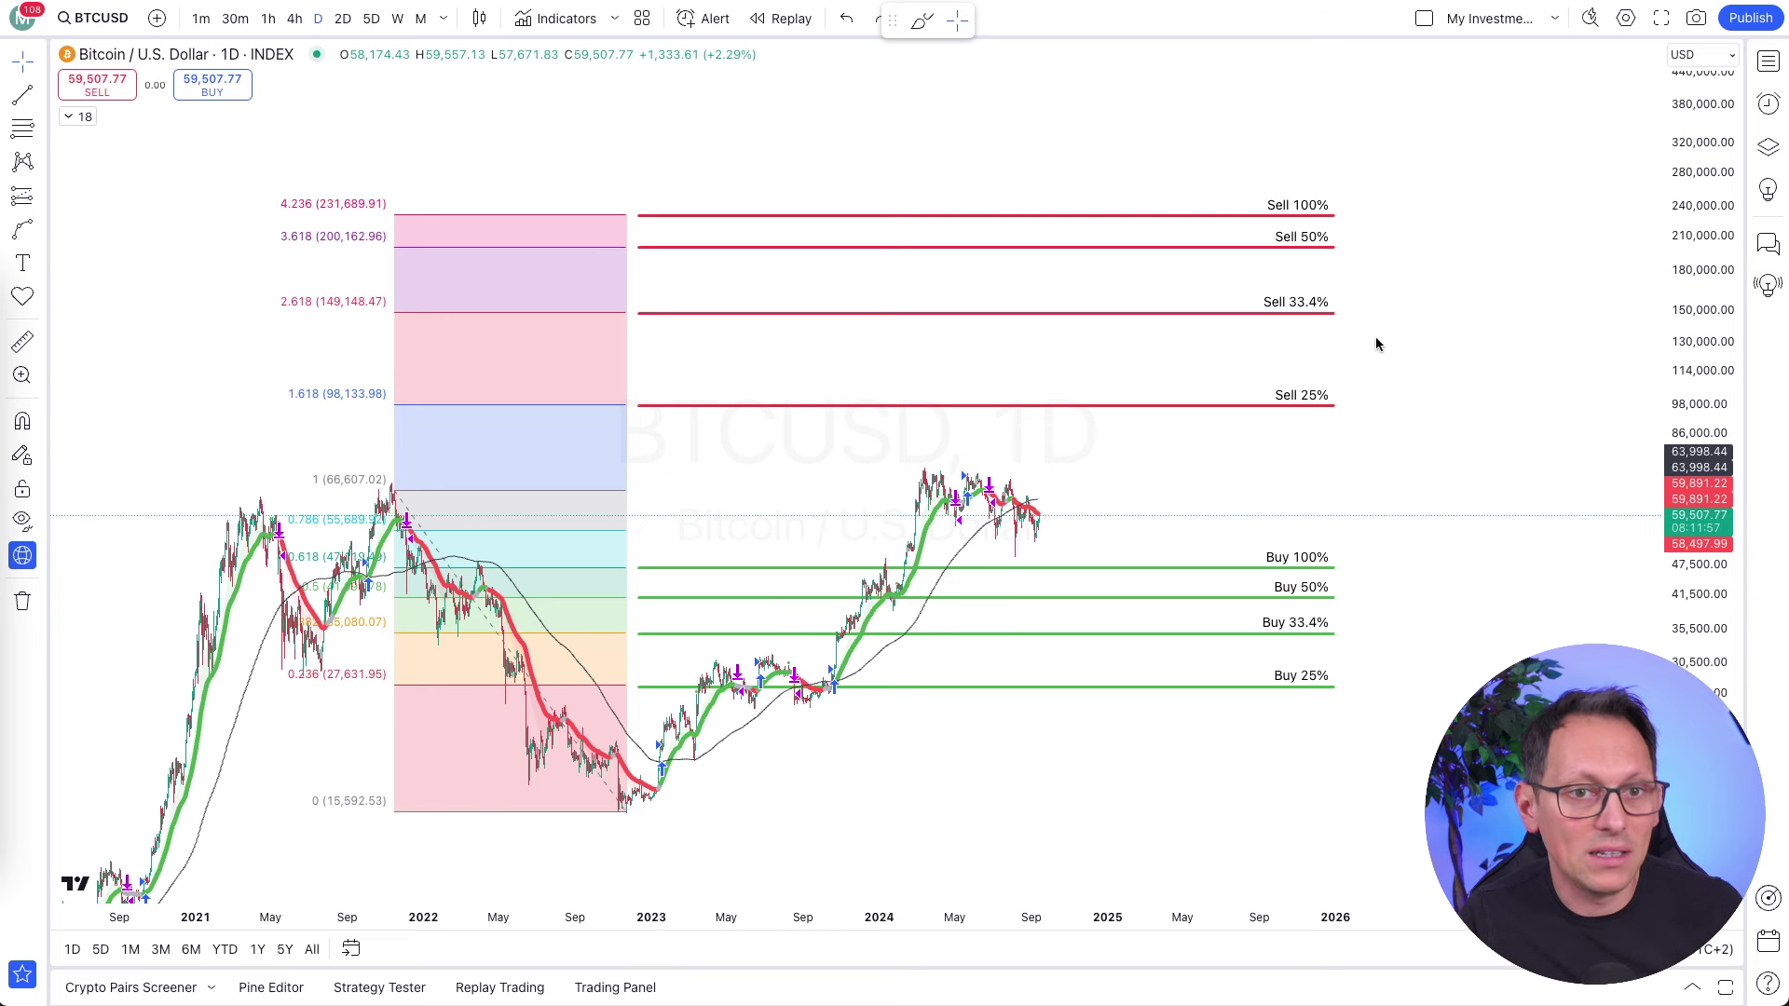
pyautogui.click(1278, 215)
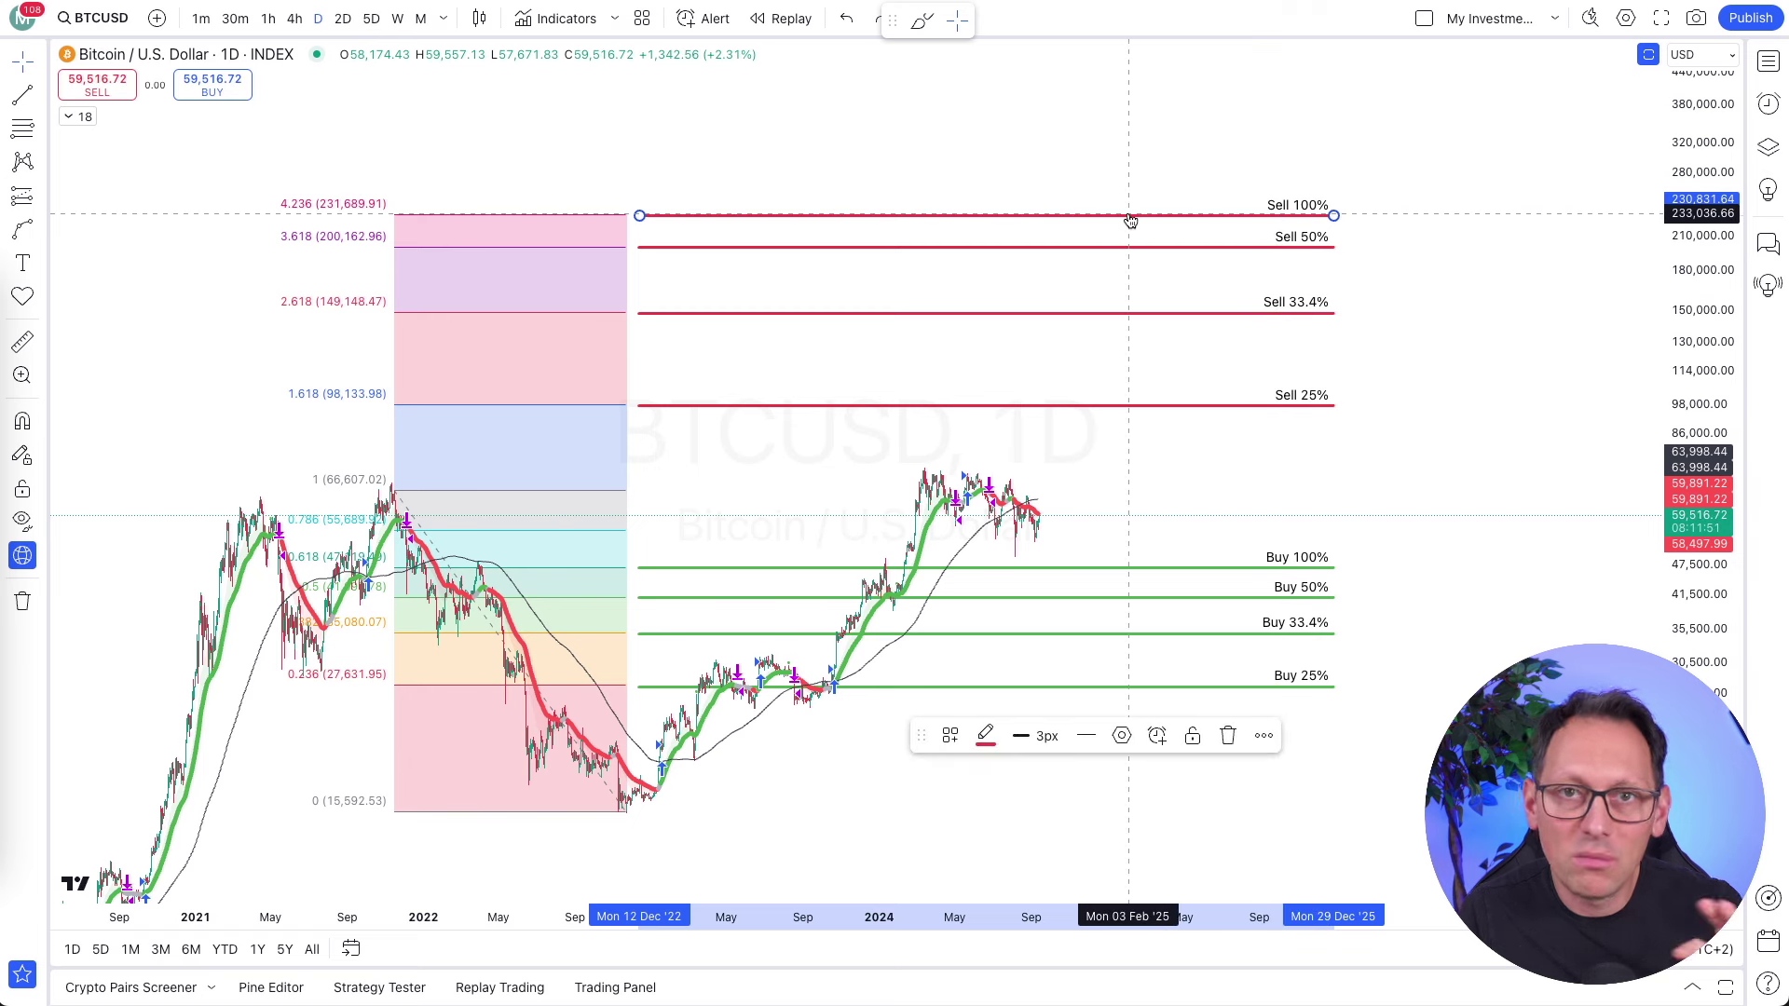
pyautogui.moveTo(1155, 216)
pyautogui.mouseDown()
pyautogui.moveTo(1174, 516)
pyautogui.moveTo(1164, 216)
pyautogui.mouseUp()
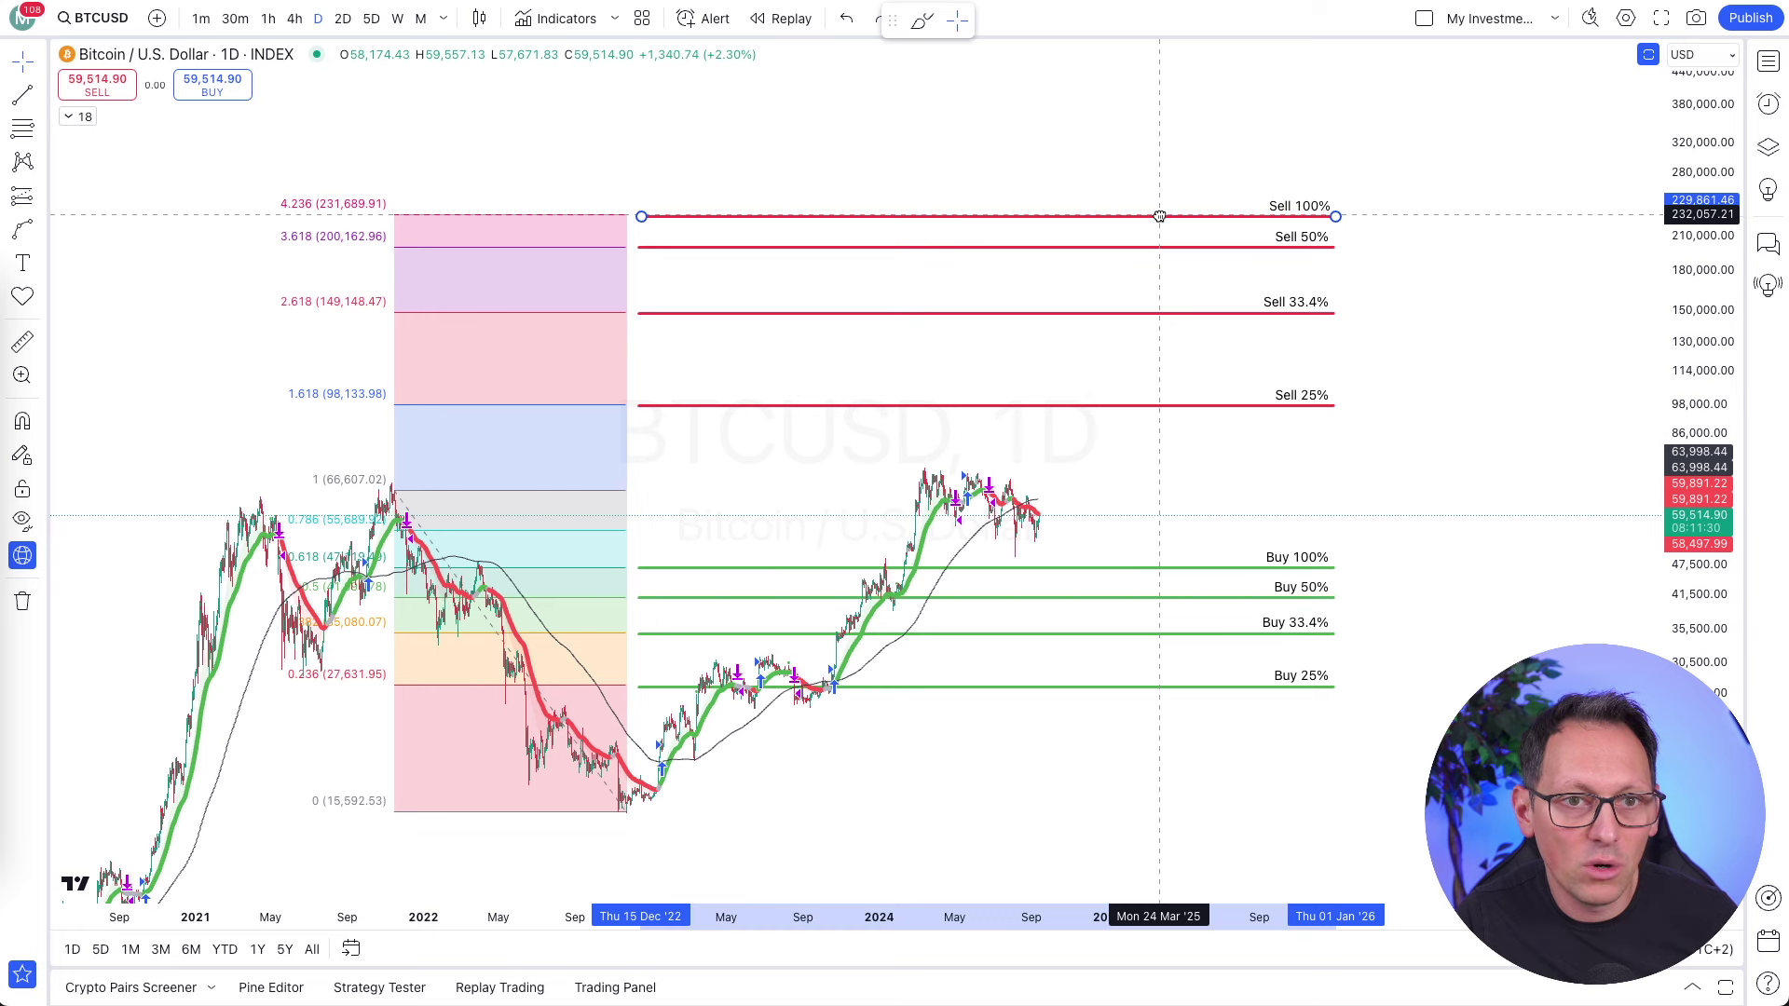
pyautogui.moveTo(1161, 221); pyautogui.dragTo(1162, 220)
pyautogui.click(1366, 186)
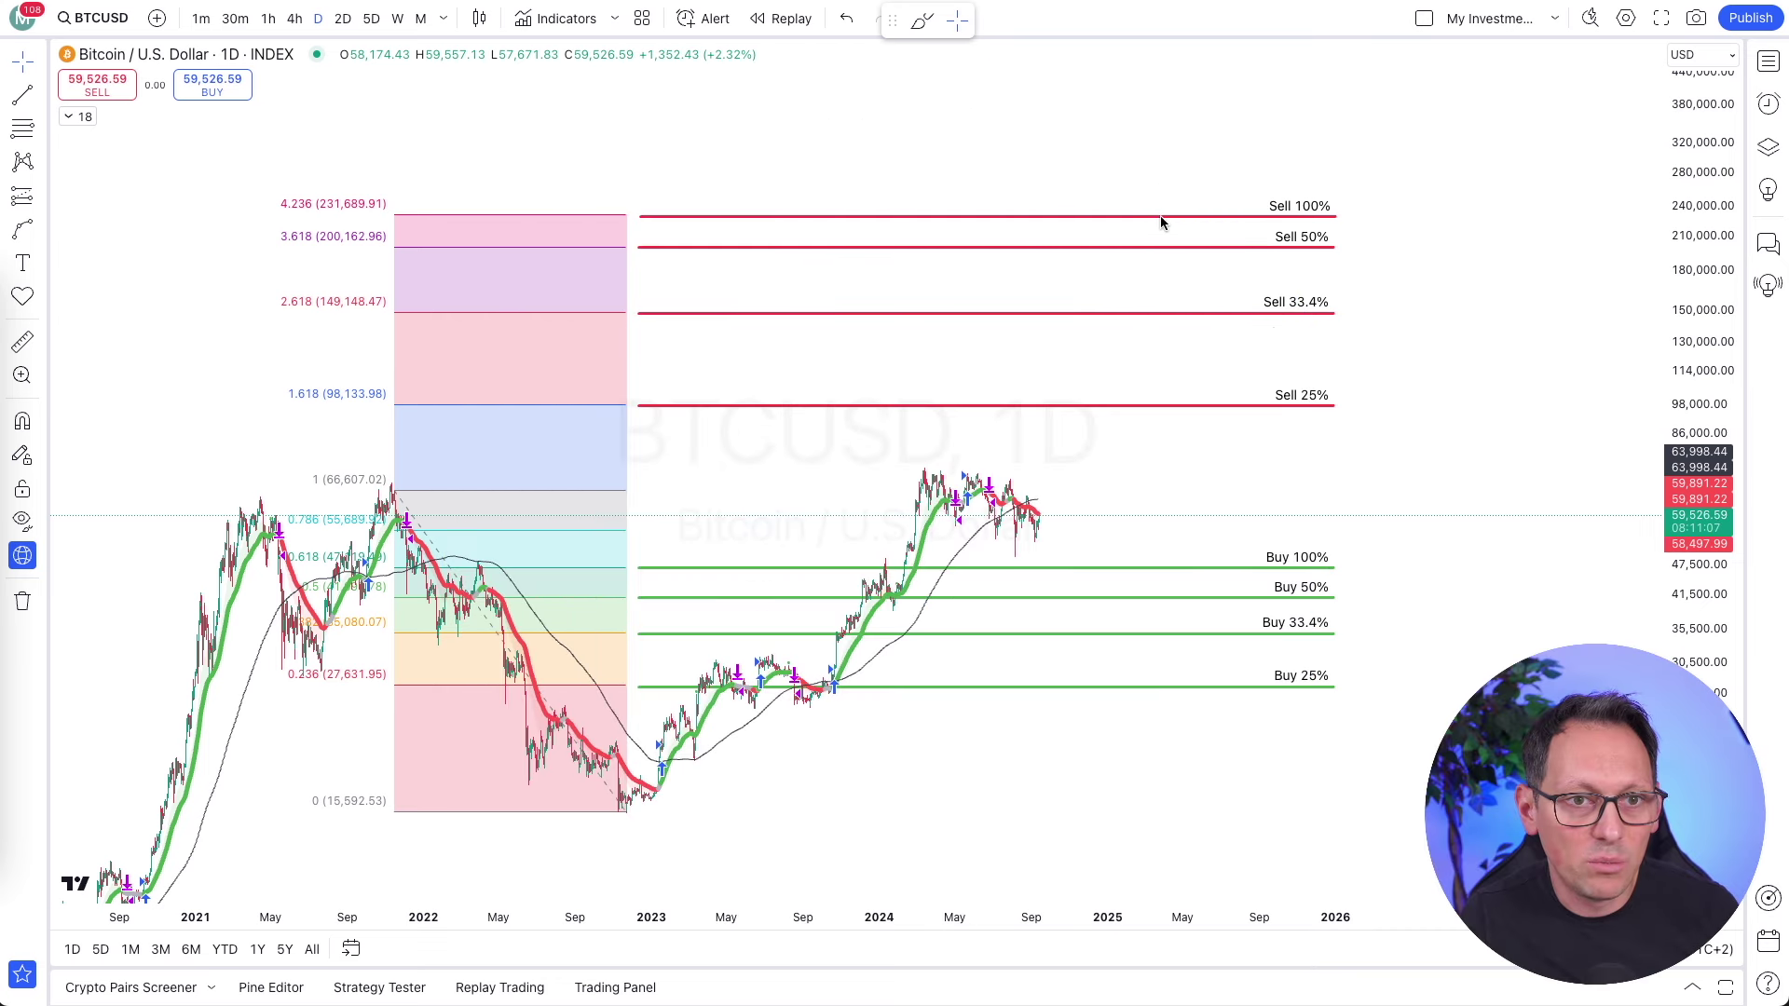
pyautogui.click(1161, 217)
pyautogui.moveTo(1170, 217); pyautogui.dragTo(1272, 725)
pyautogui.click(1477, 723)
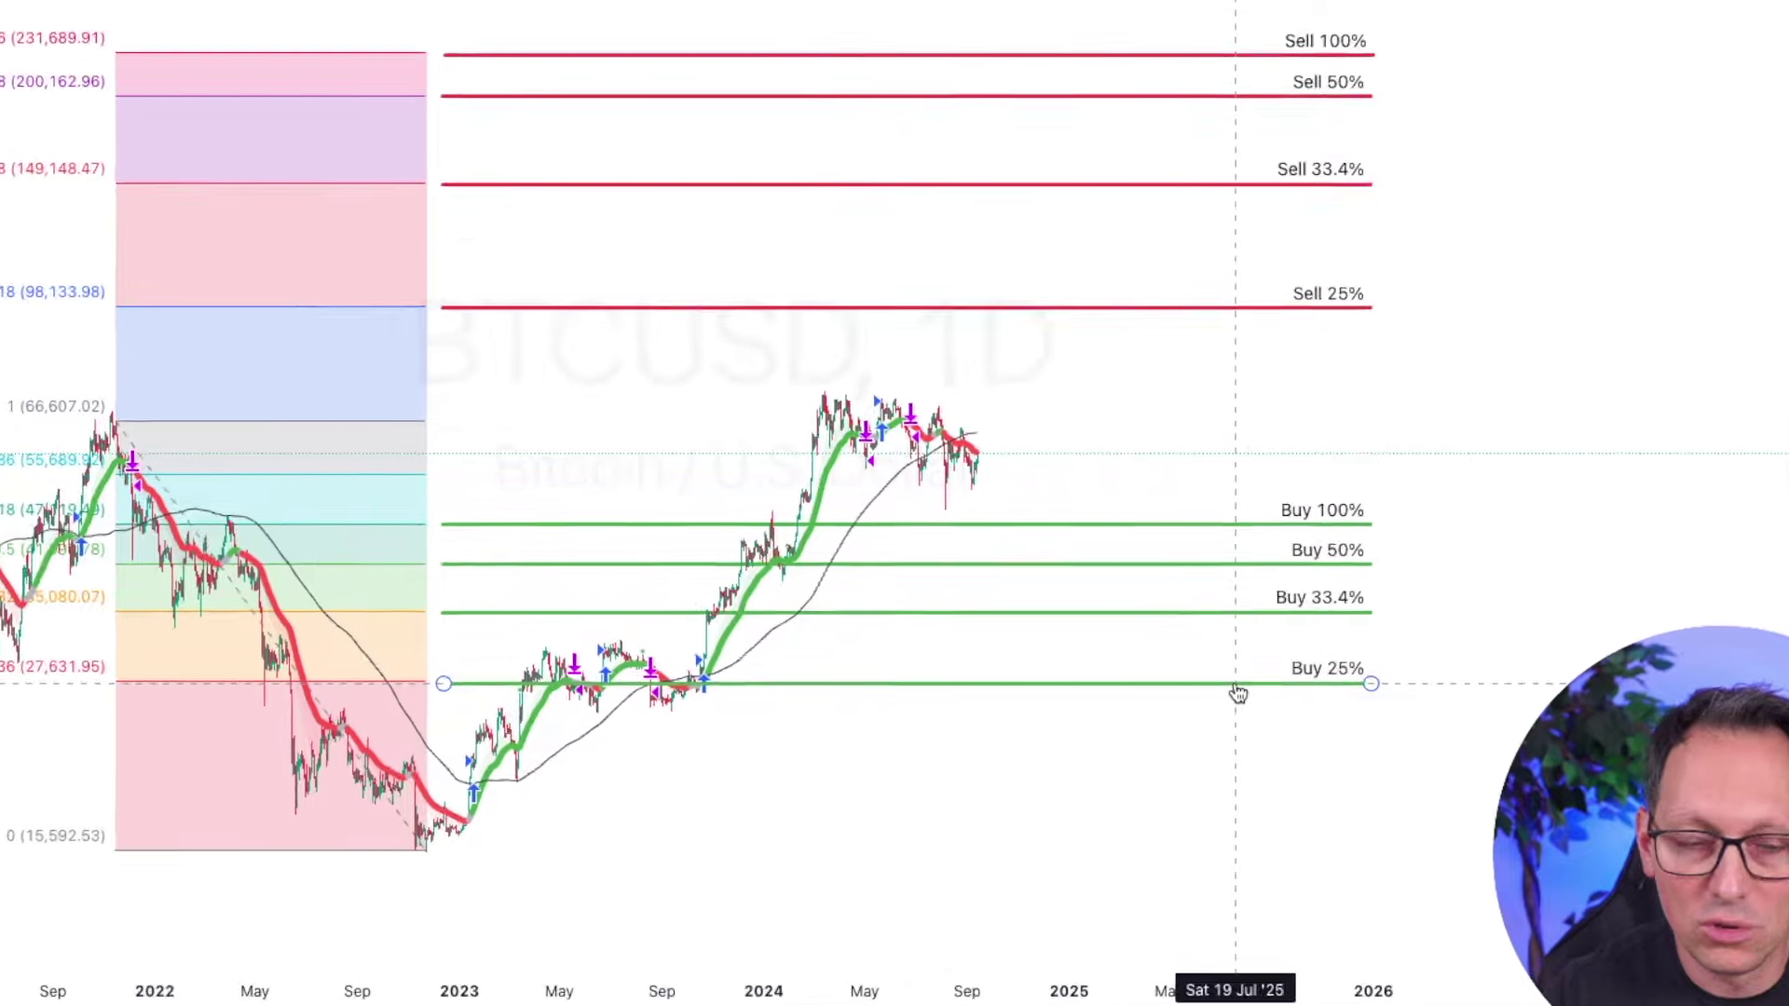
# Start a new alert on the Buy 25% trend line and clear its default message
pyautogui.click(1234, 692)
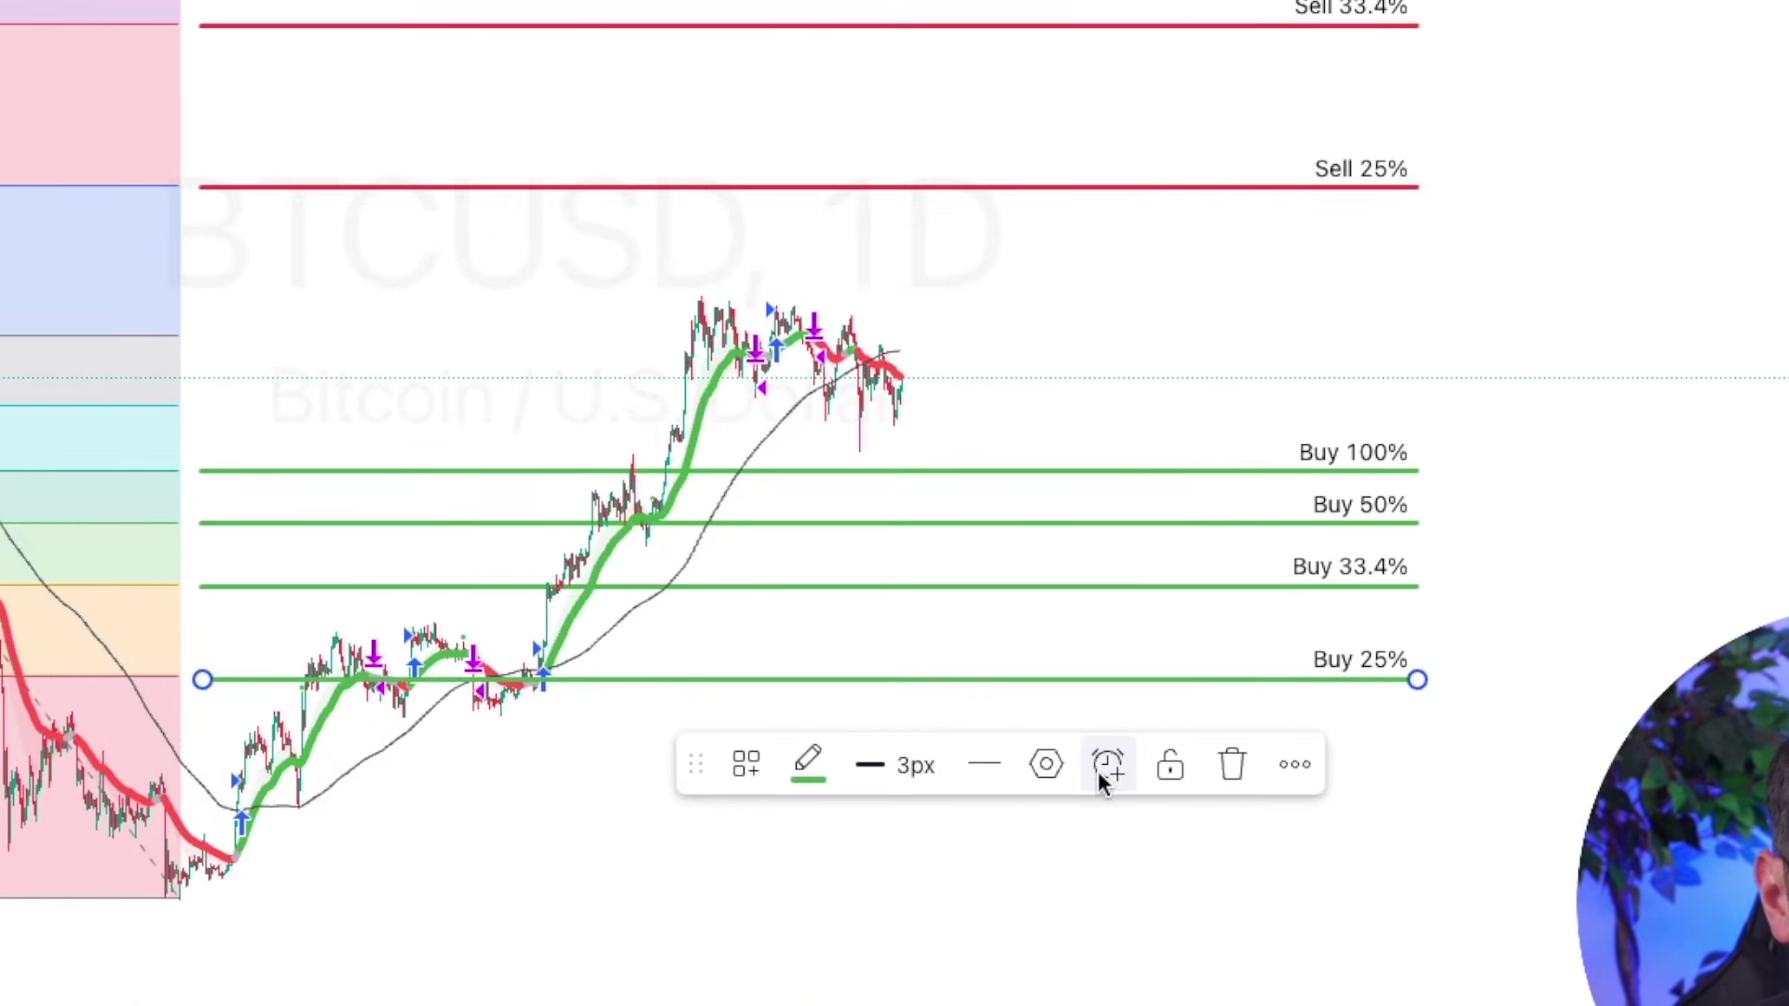
pyautogui.click(1257, 687)
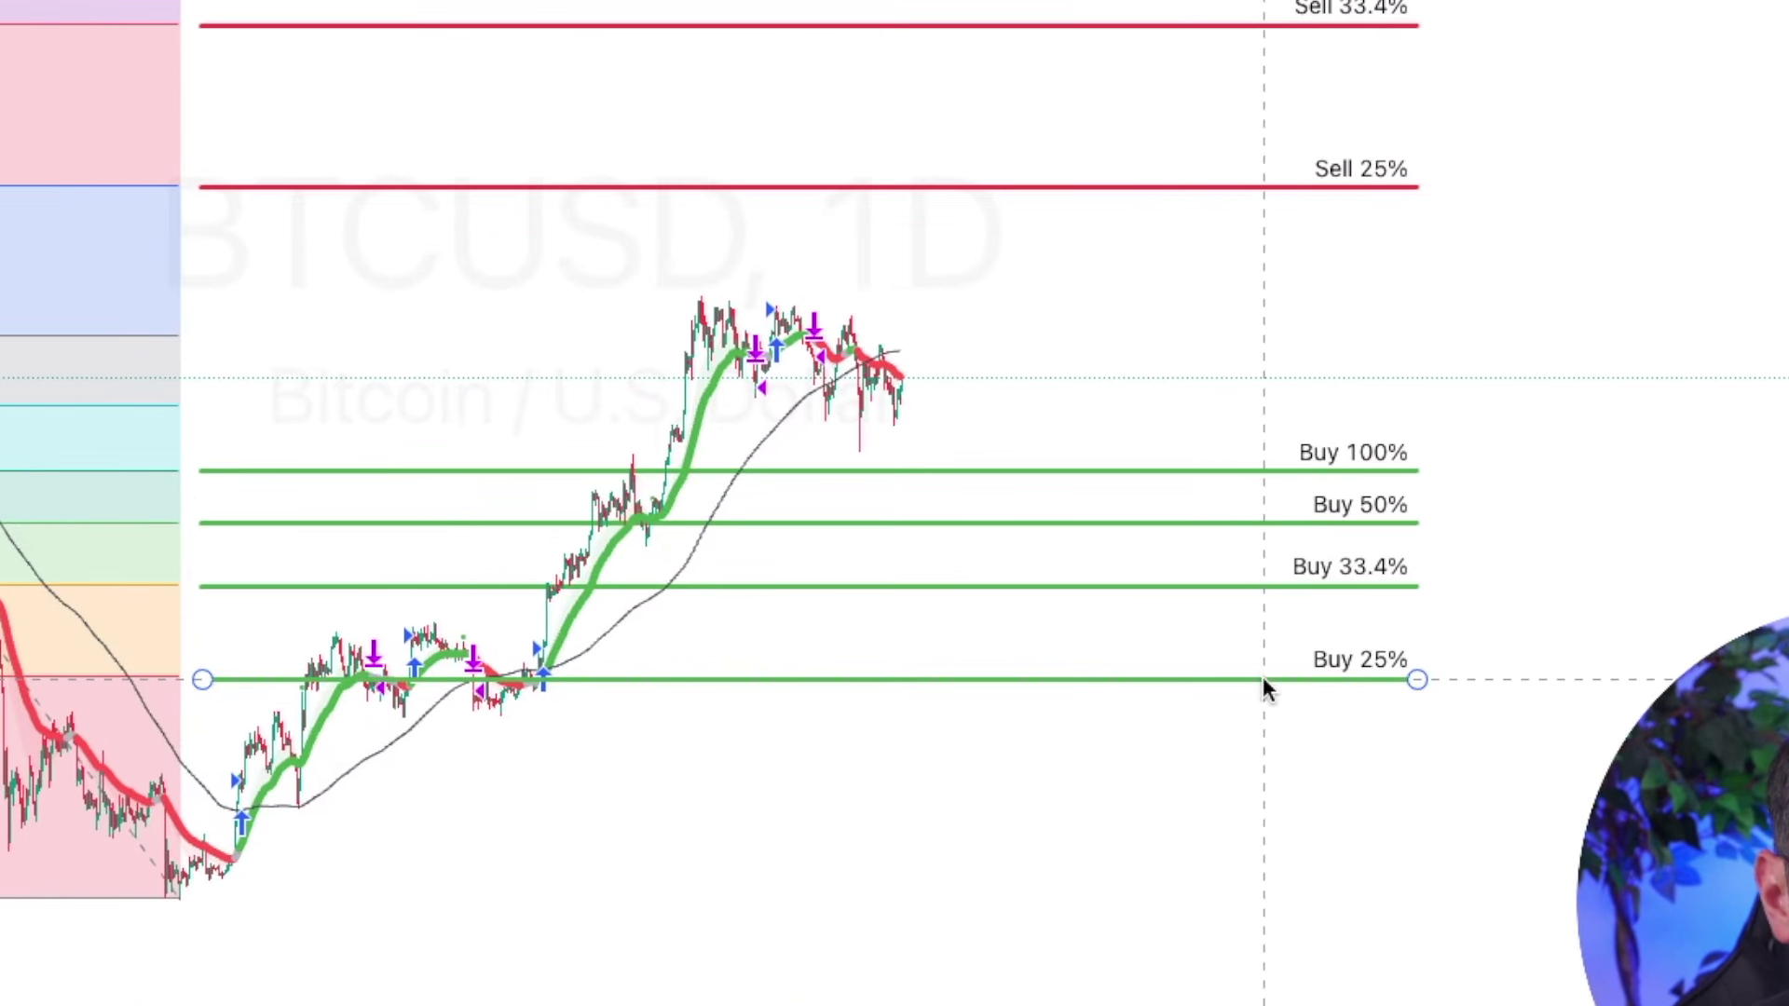
pyautogui.rightClick(1265, 686)
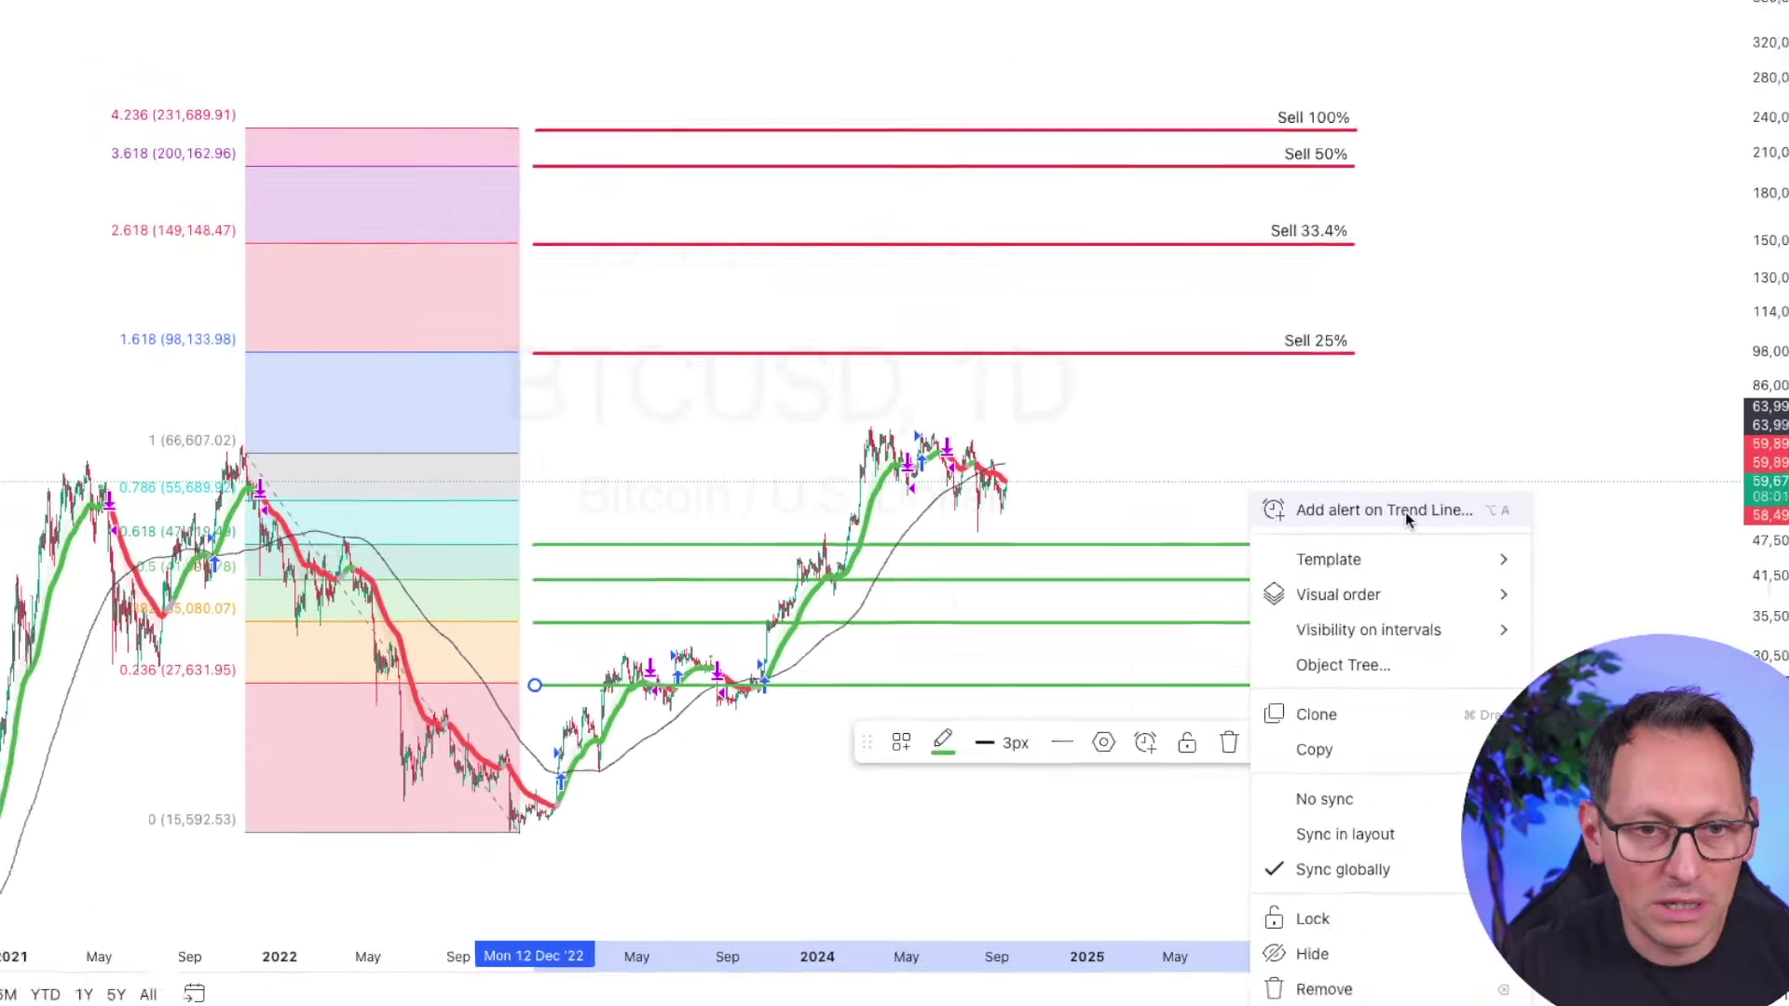
pyautogui.click(1472, 421)
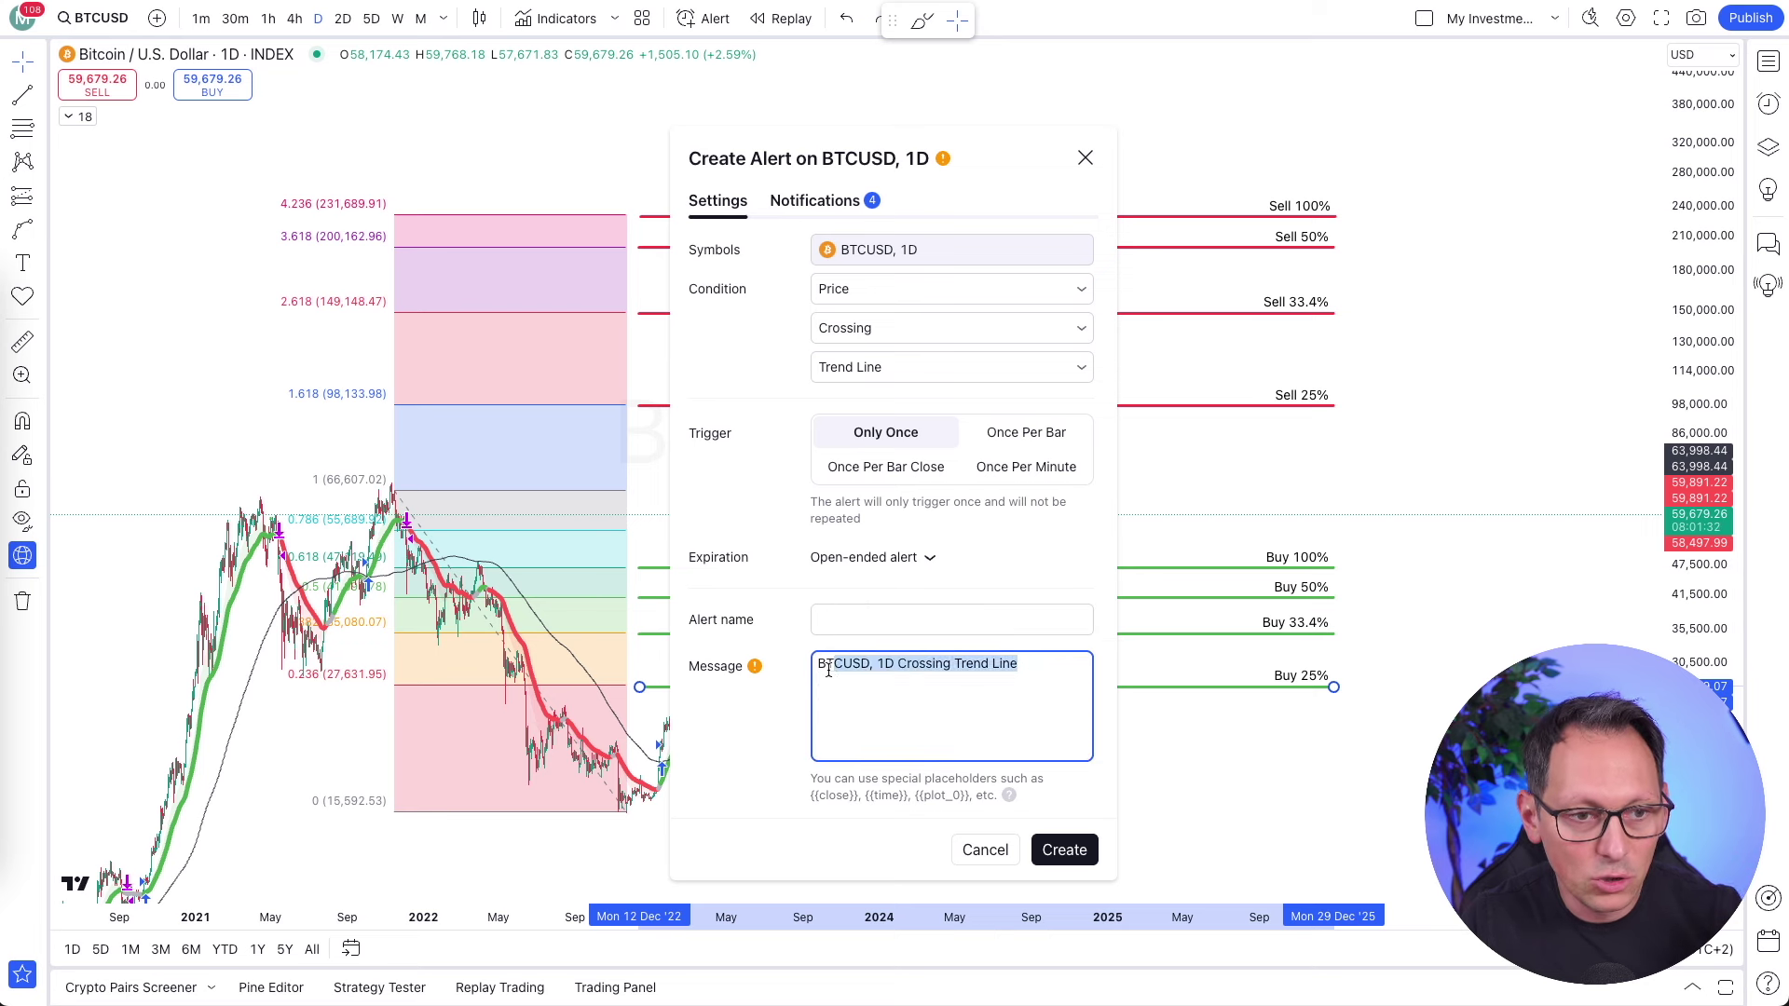
pyautogui.moveTo(888, 662); pyautogui.dragTo(1020, 664)
pyautogui.press('BackSpace')
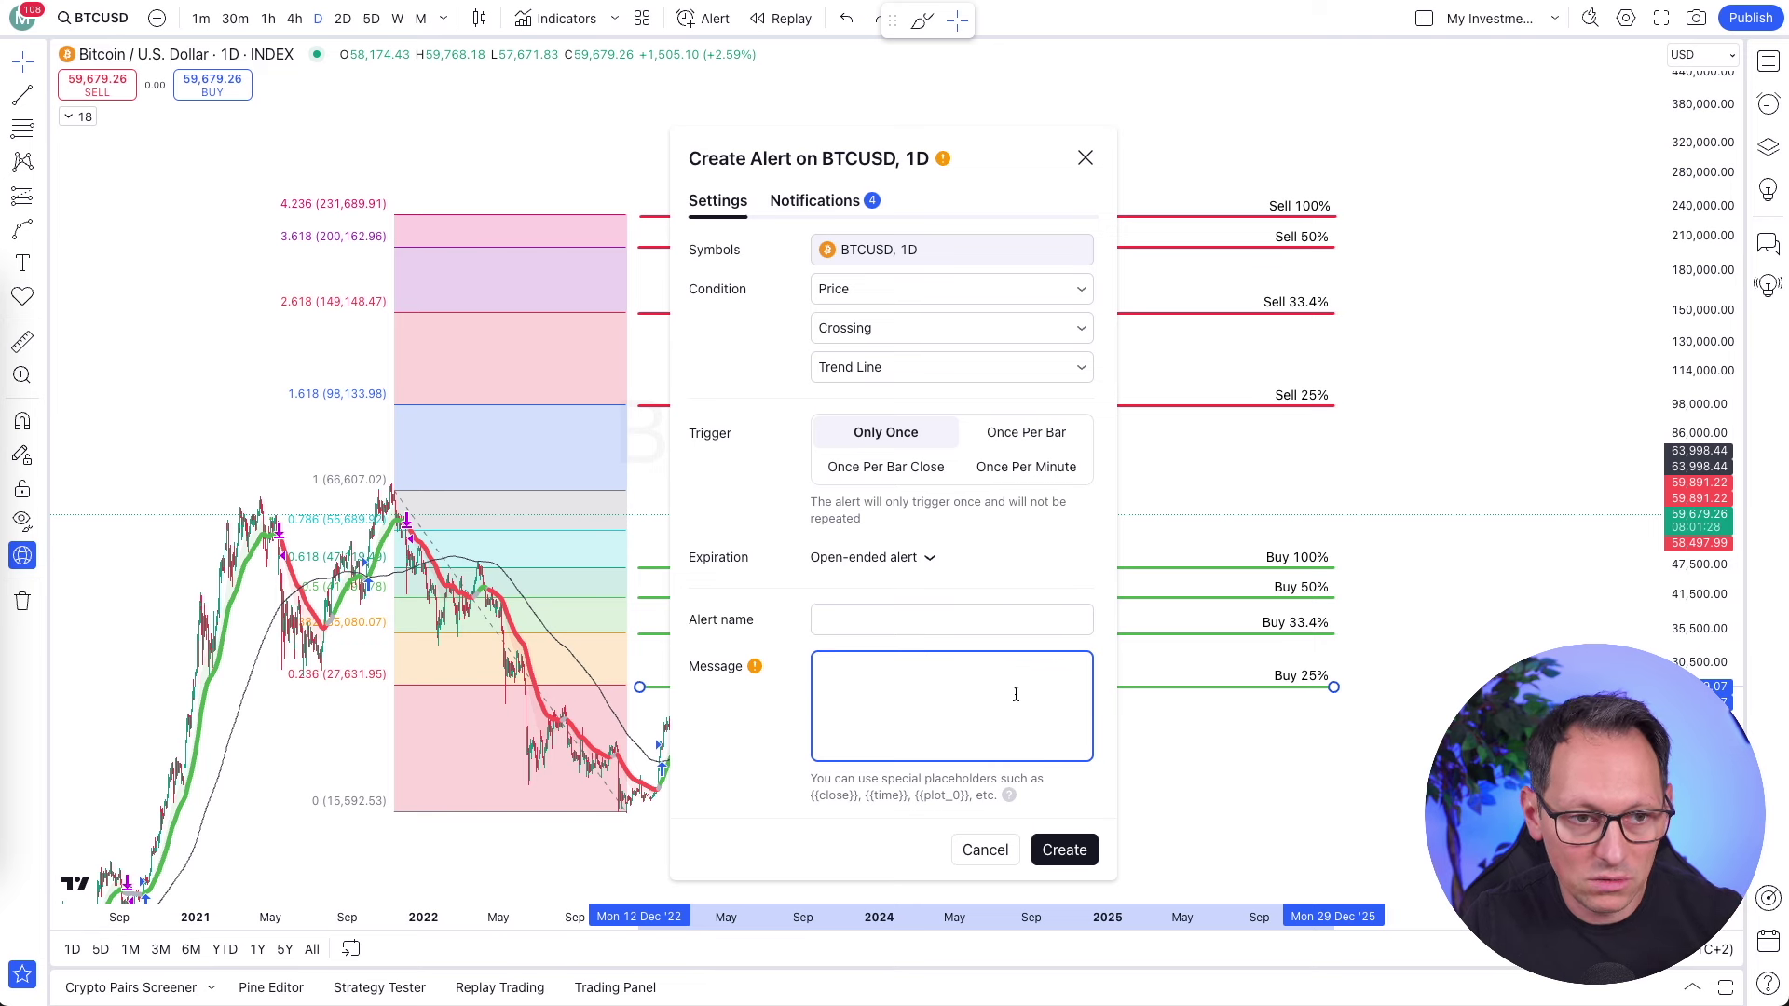
pyautogui.click(824, 210)
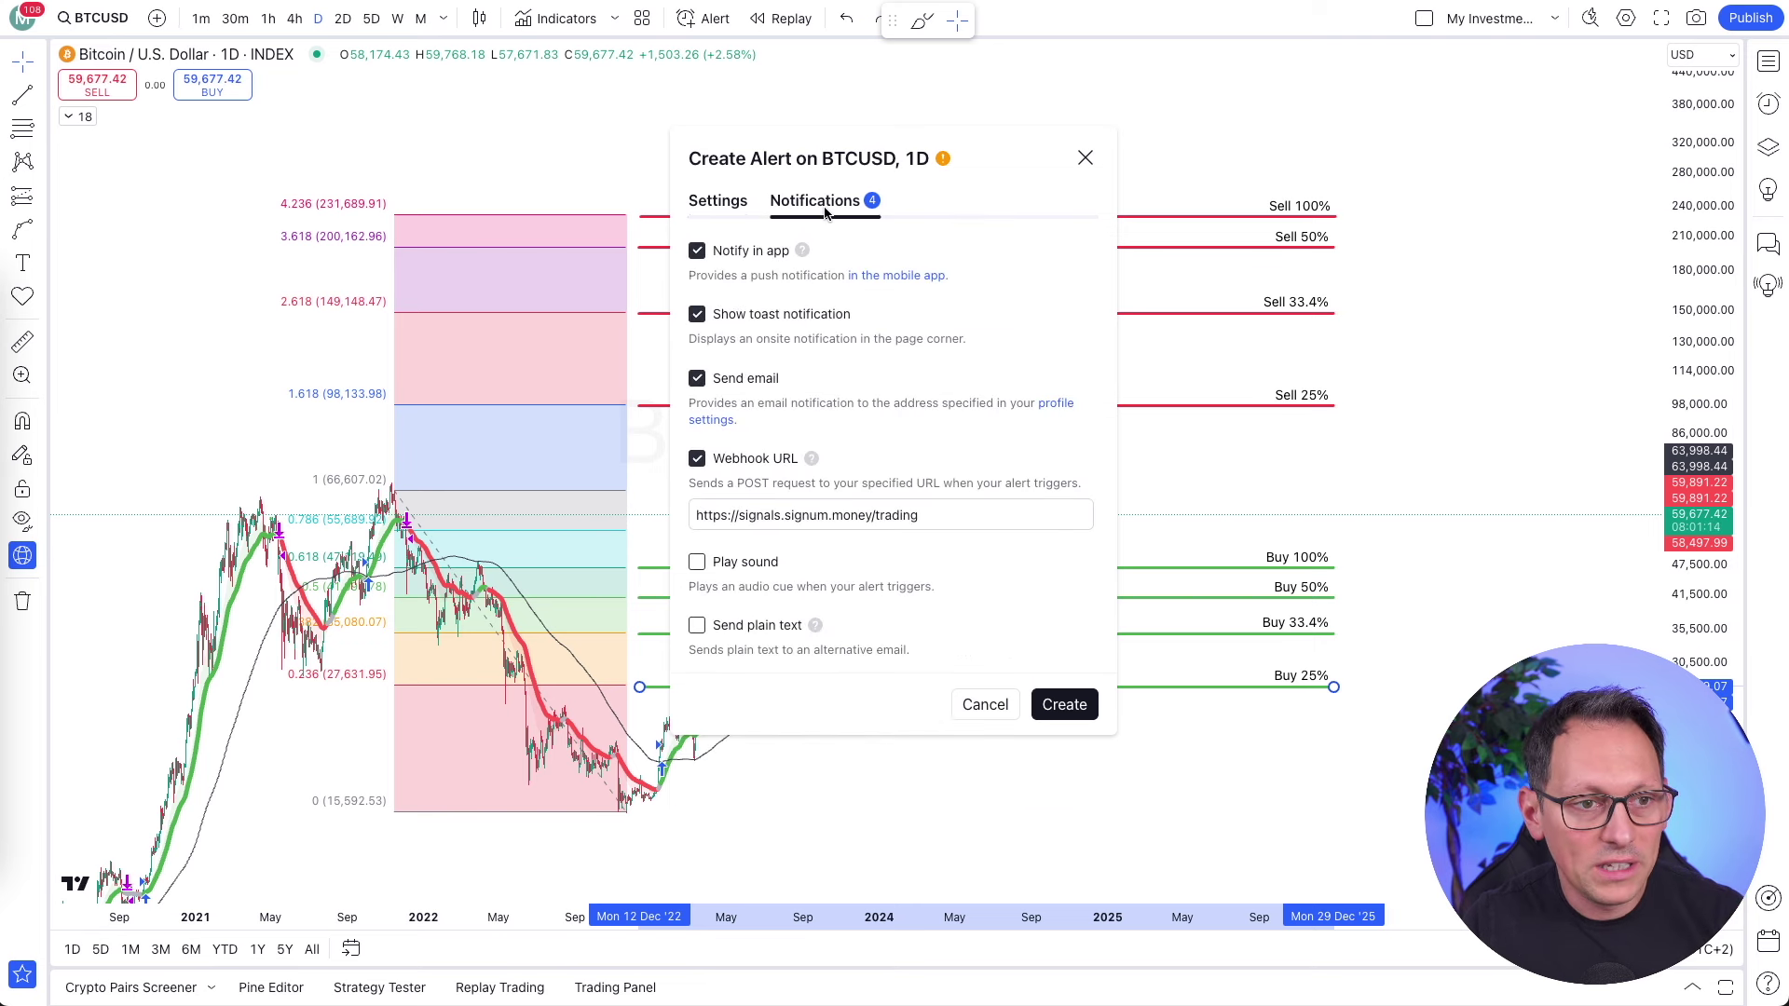
pyautogui.click(699, 461)
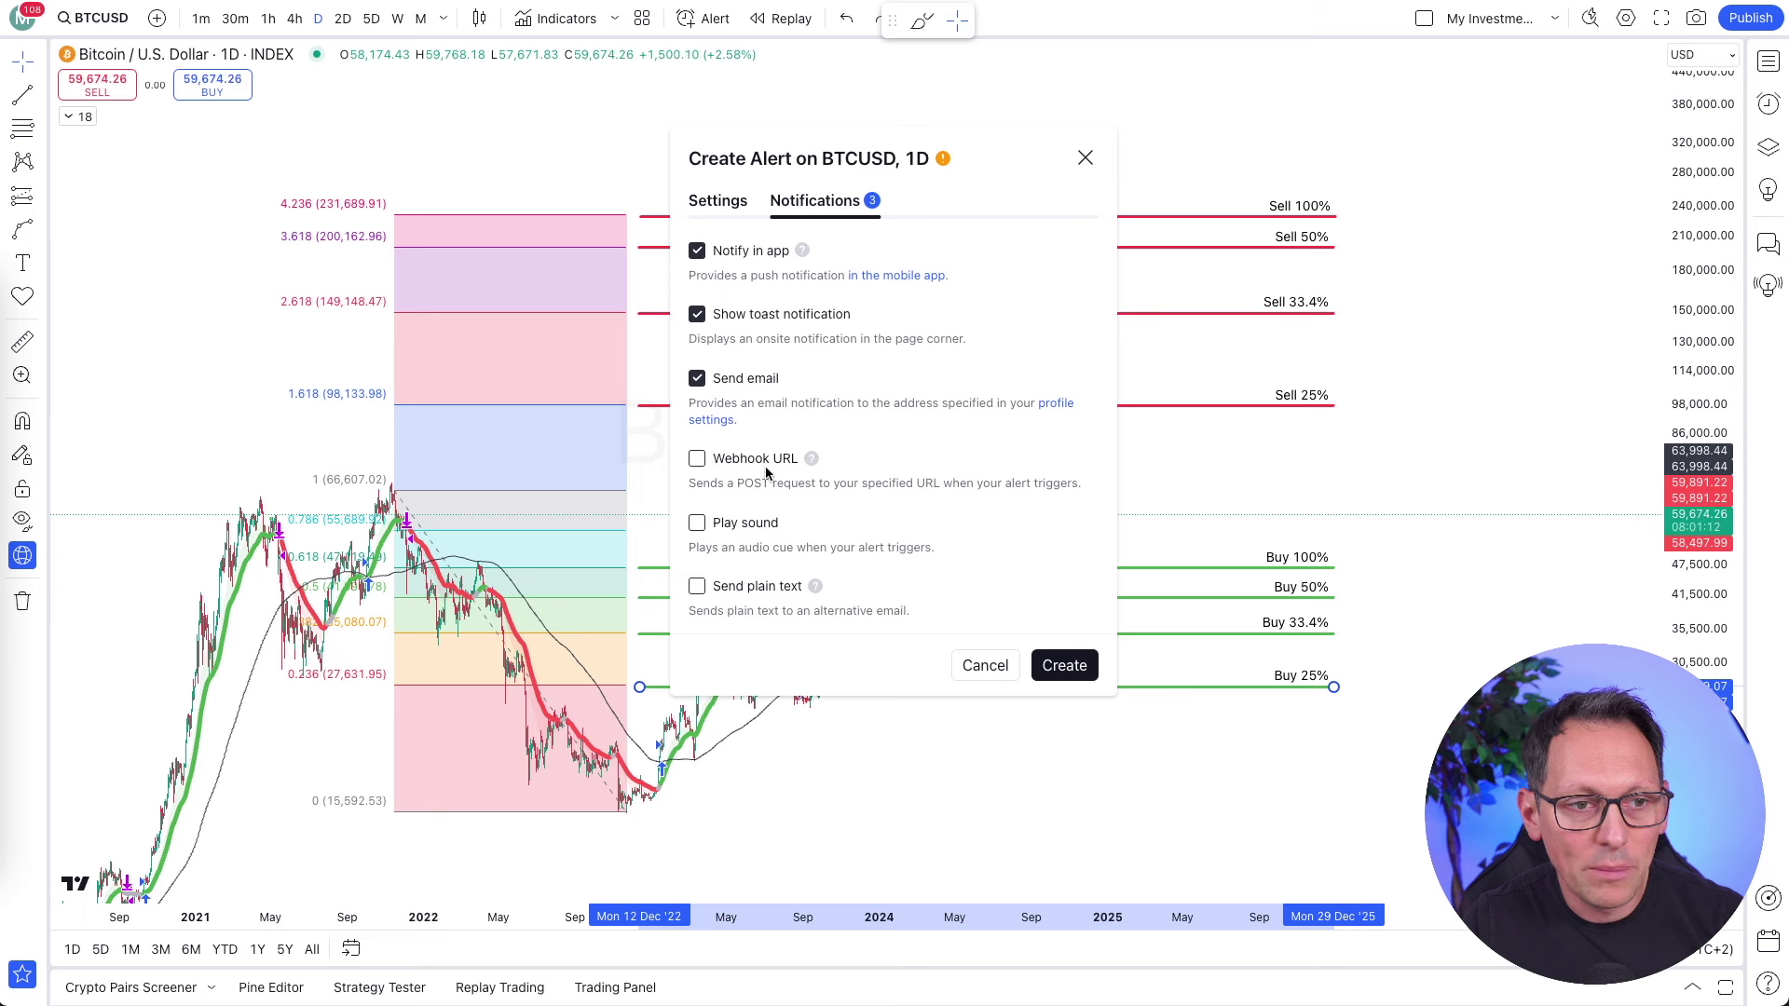
pyautogui.click(697, 463)
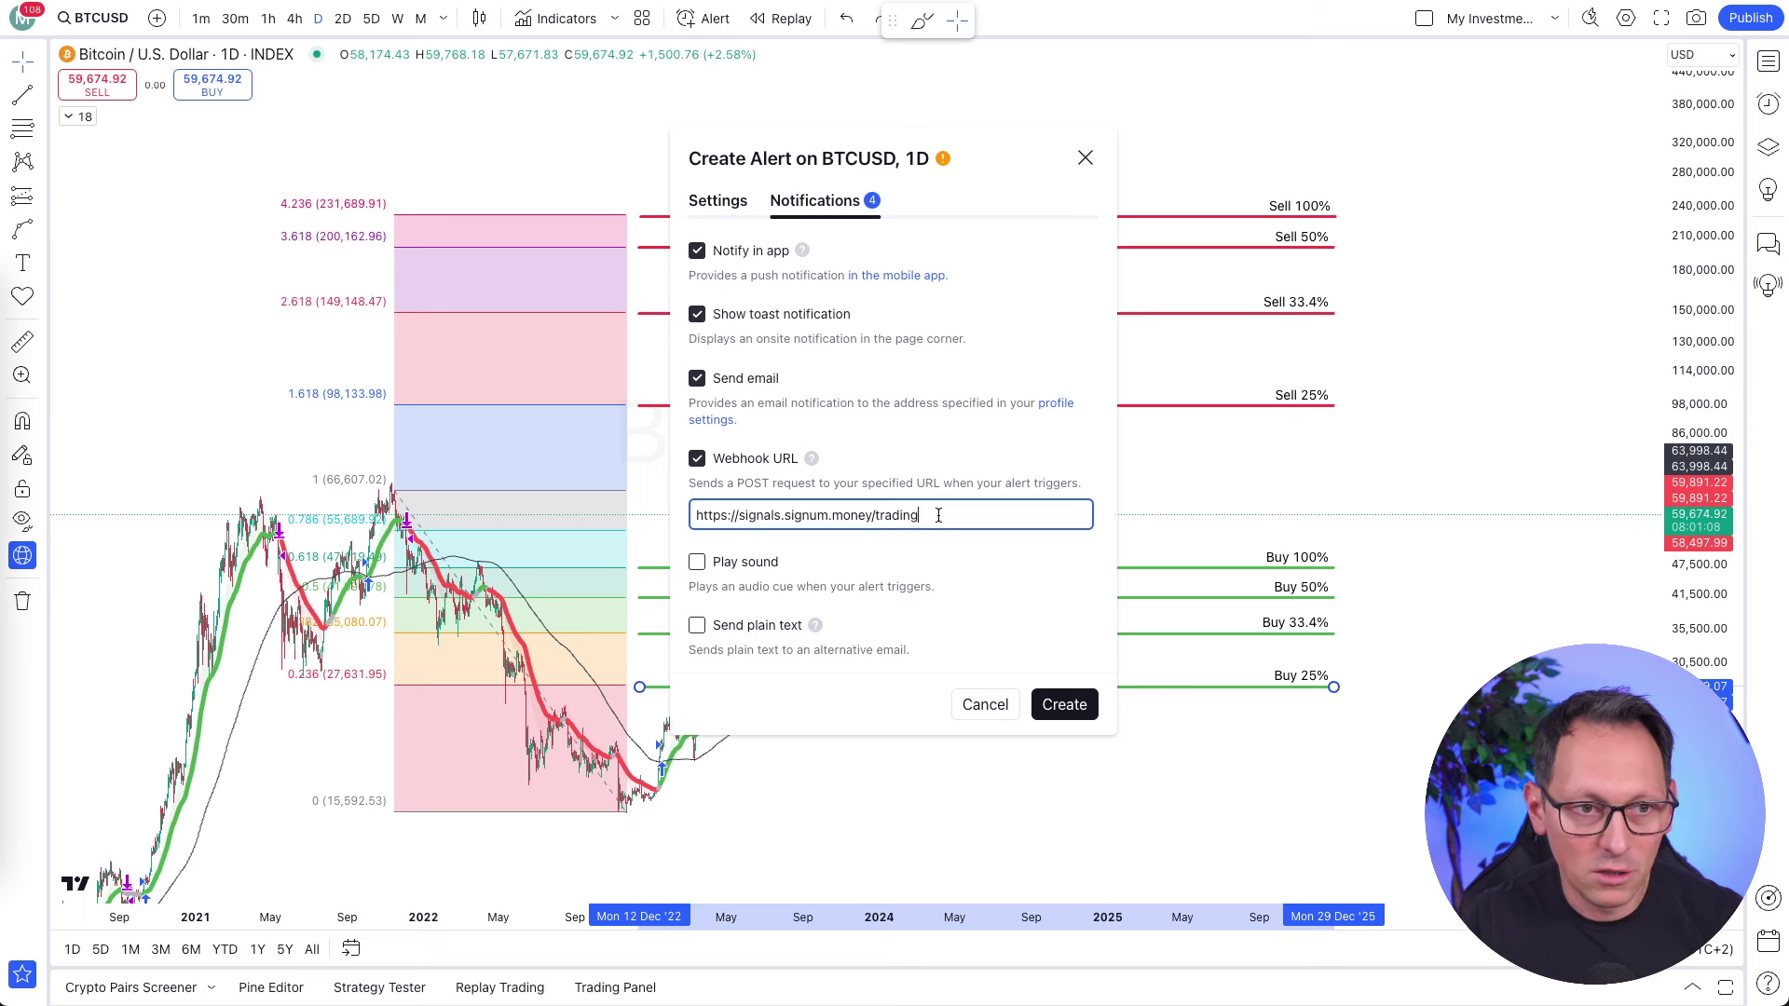
pyautogui.press('Return')
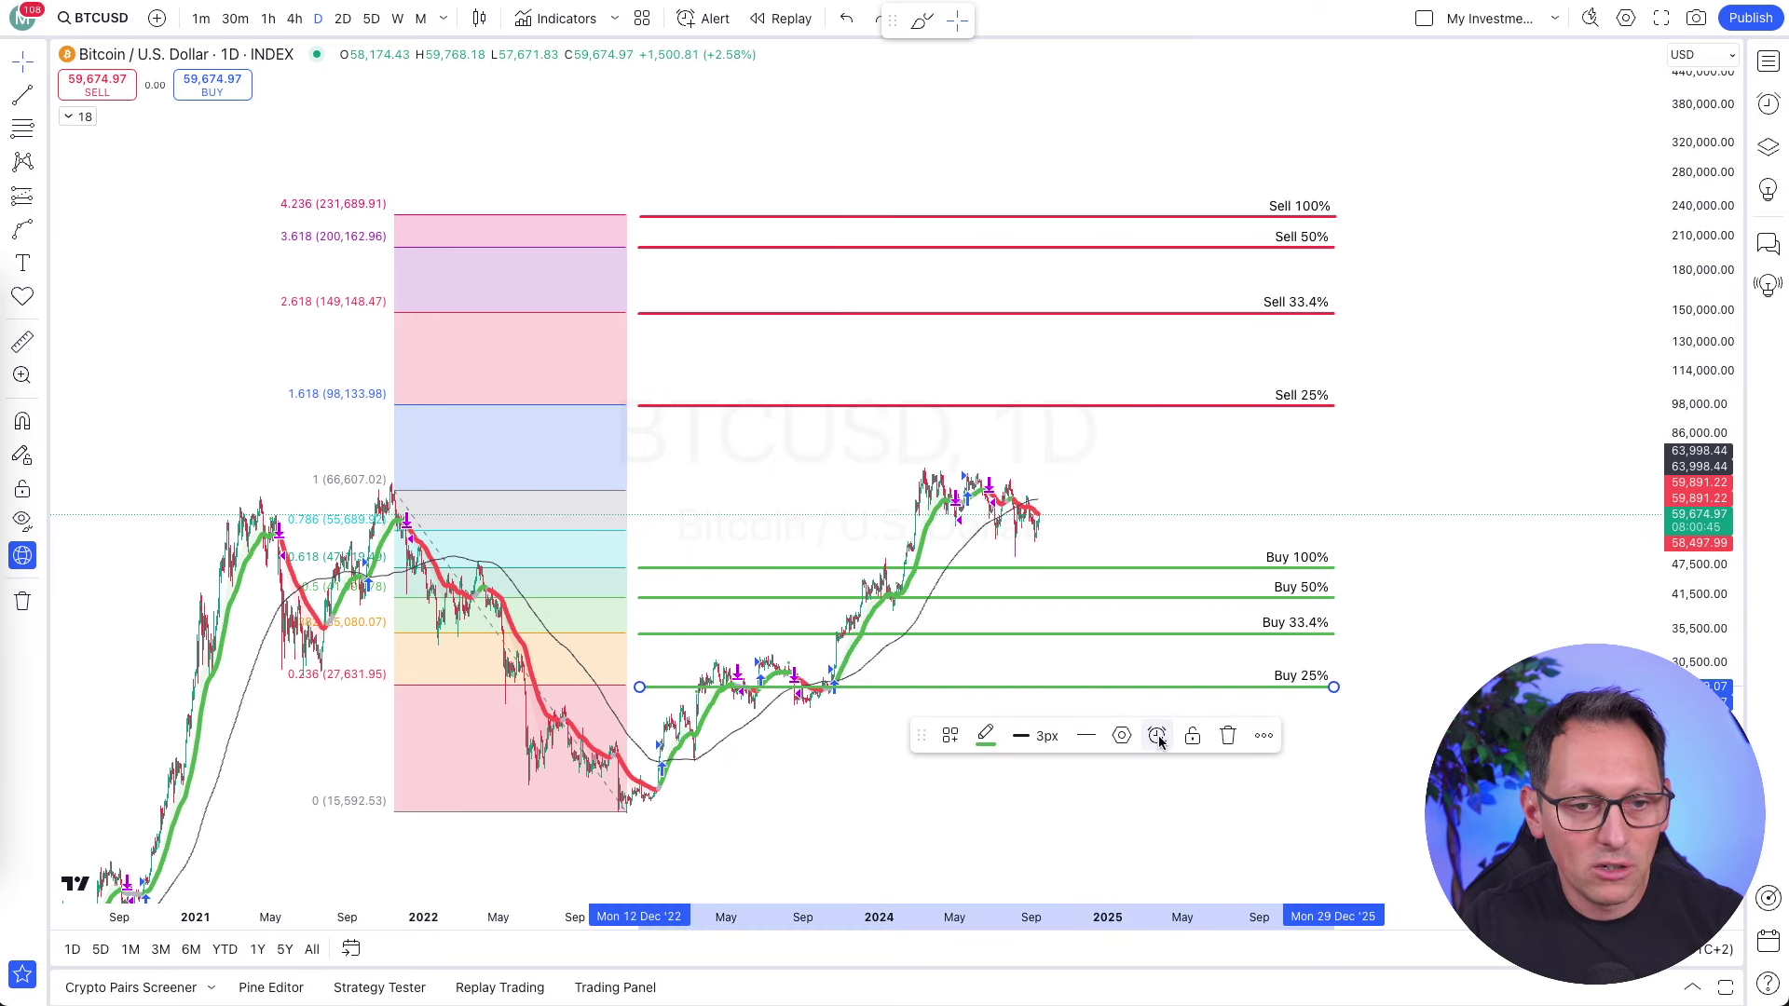
pyautogui.click(1157, 736)
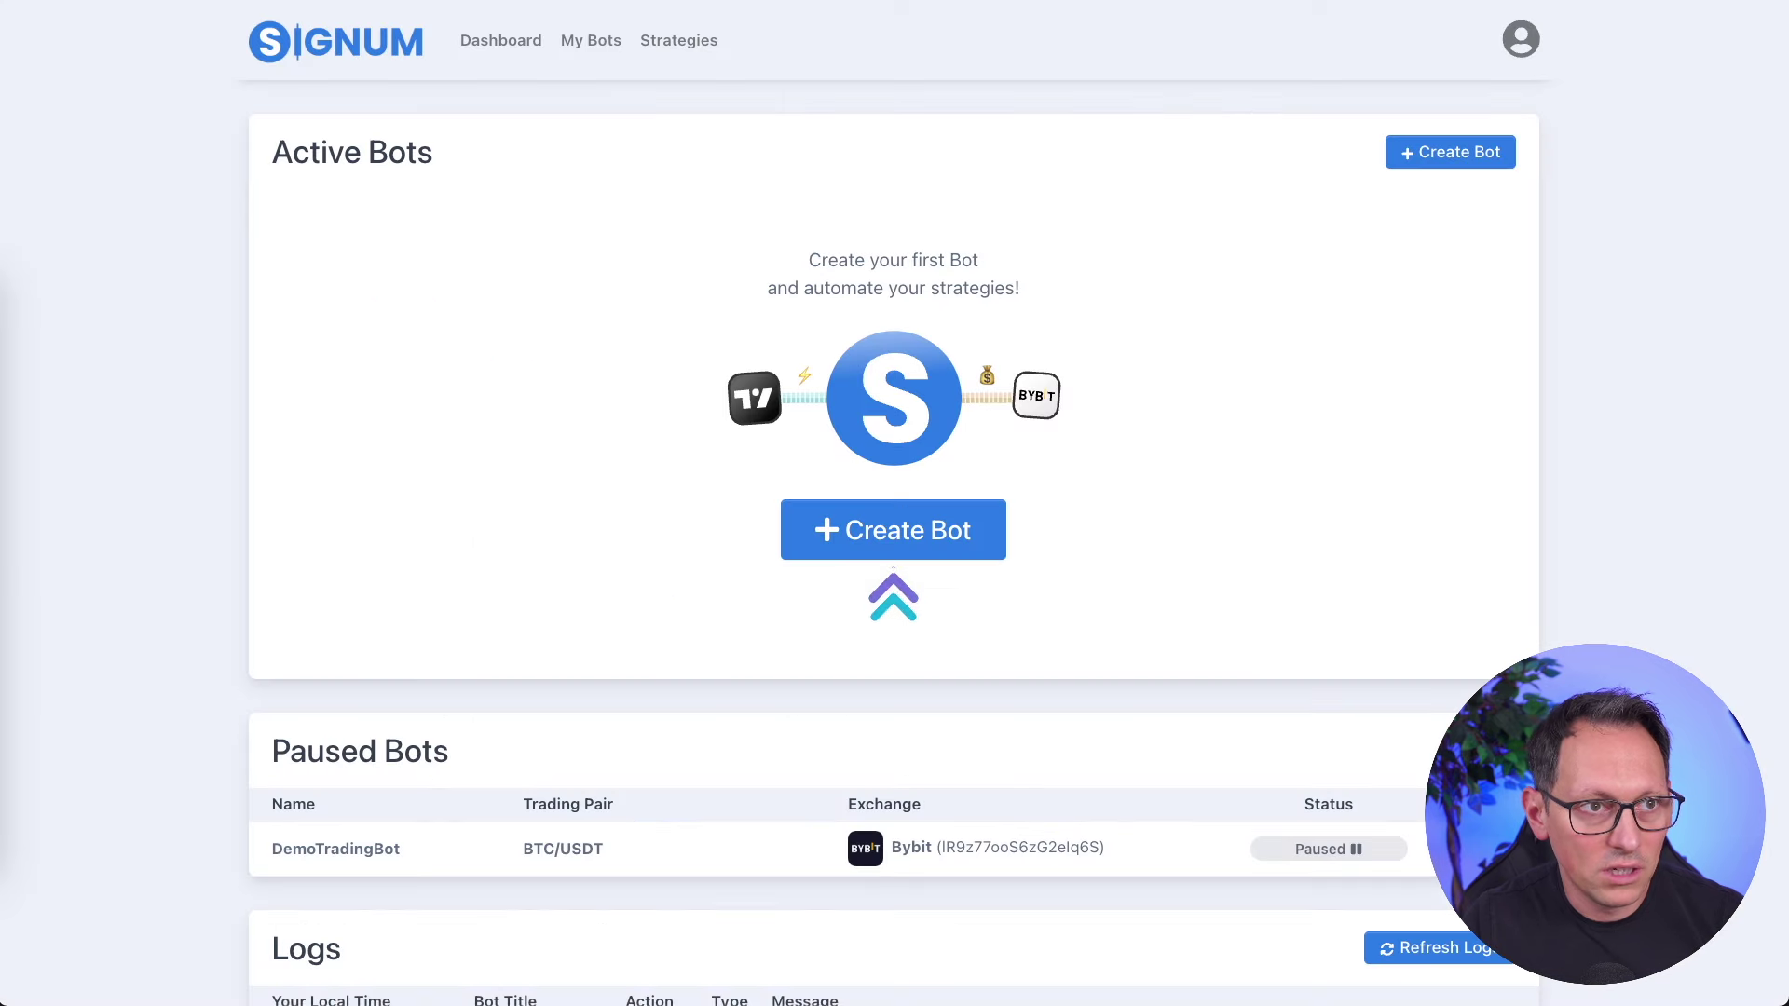
# In Signum, open the paused DemoTradingBot for editing
pyautogui.scroll(-1, 1397, 848)
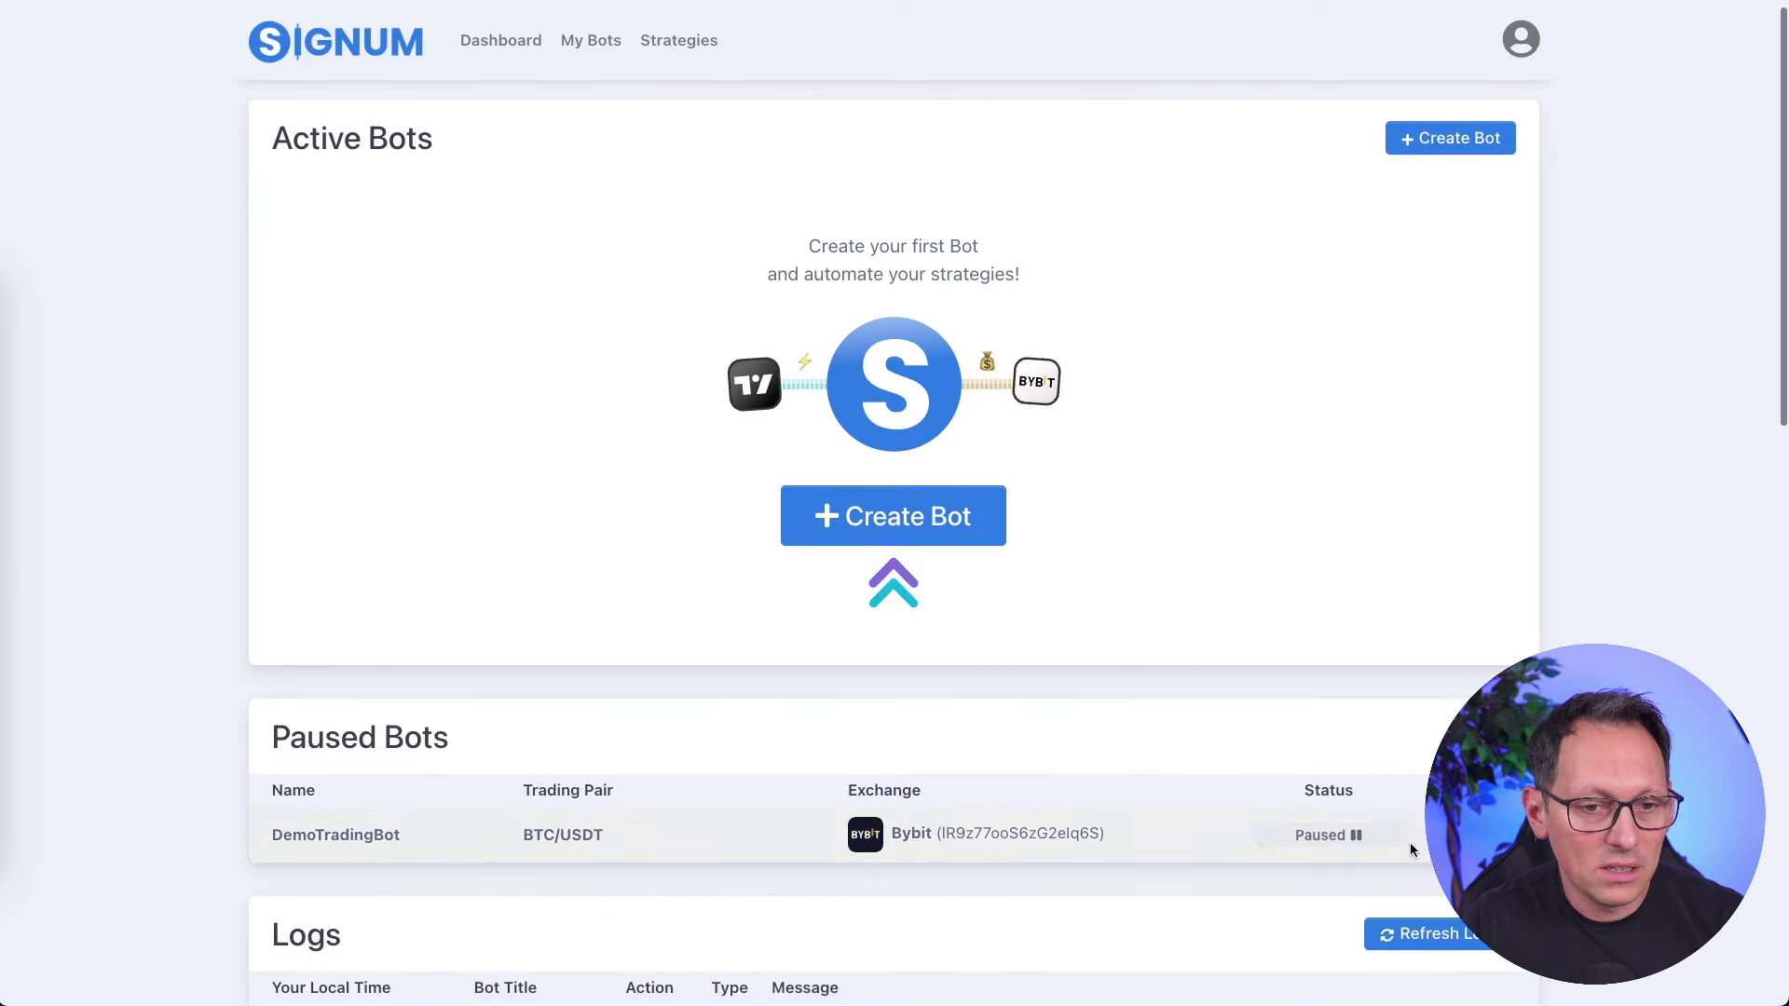
pyautogui.click(1409, 836)
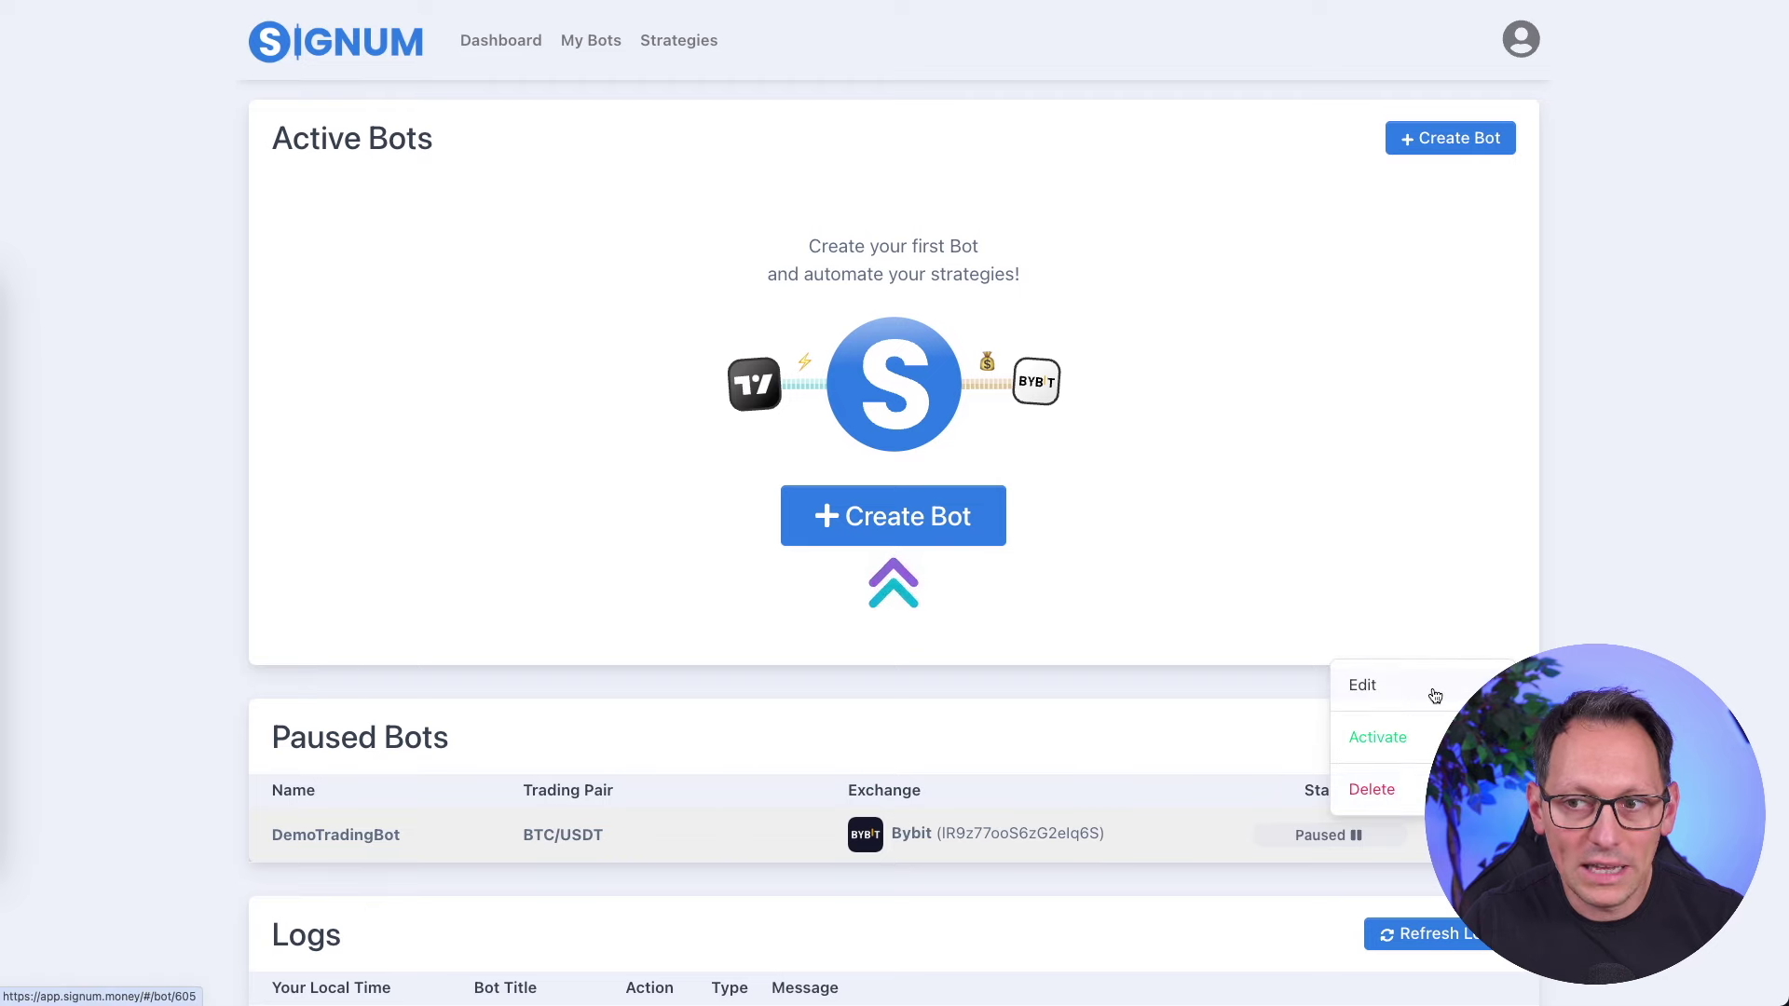
pyautogui.click(1618, 524)
pyautogui.scroll(-4, 1526, 584)
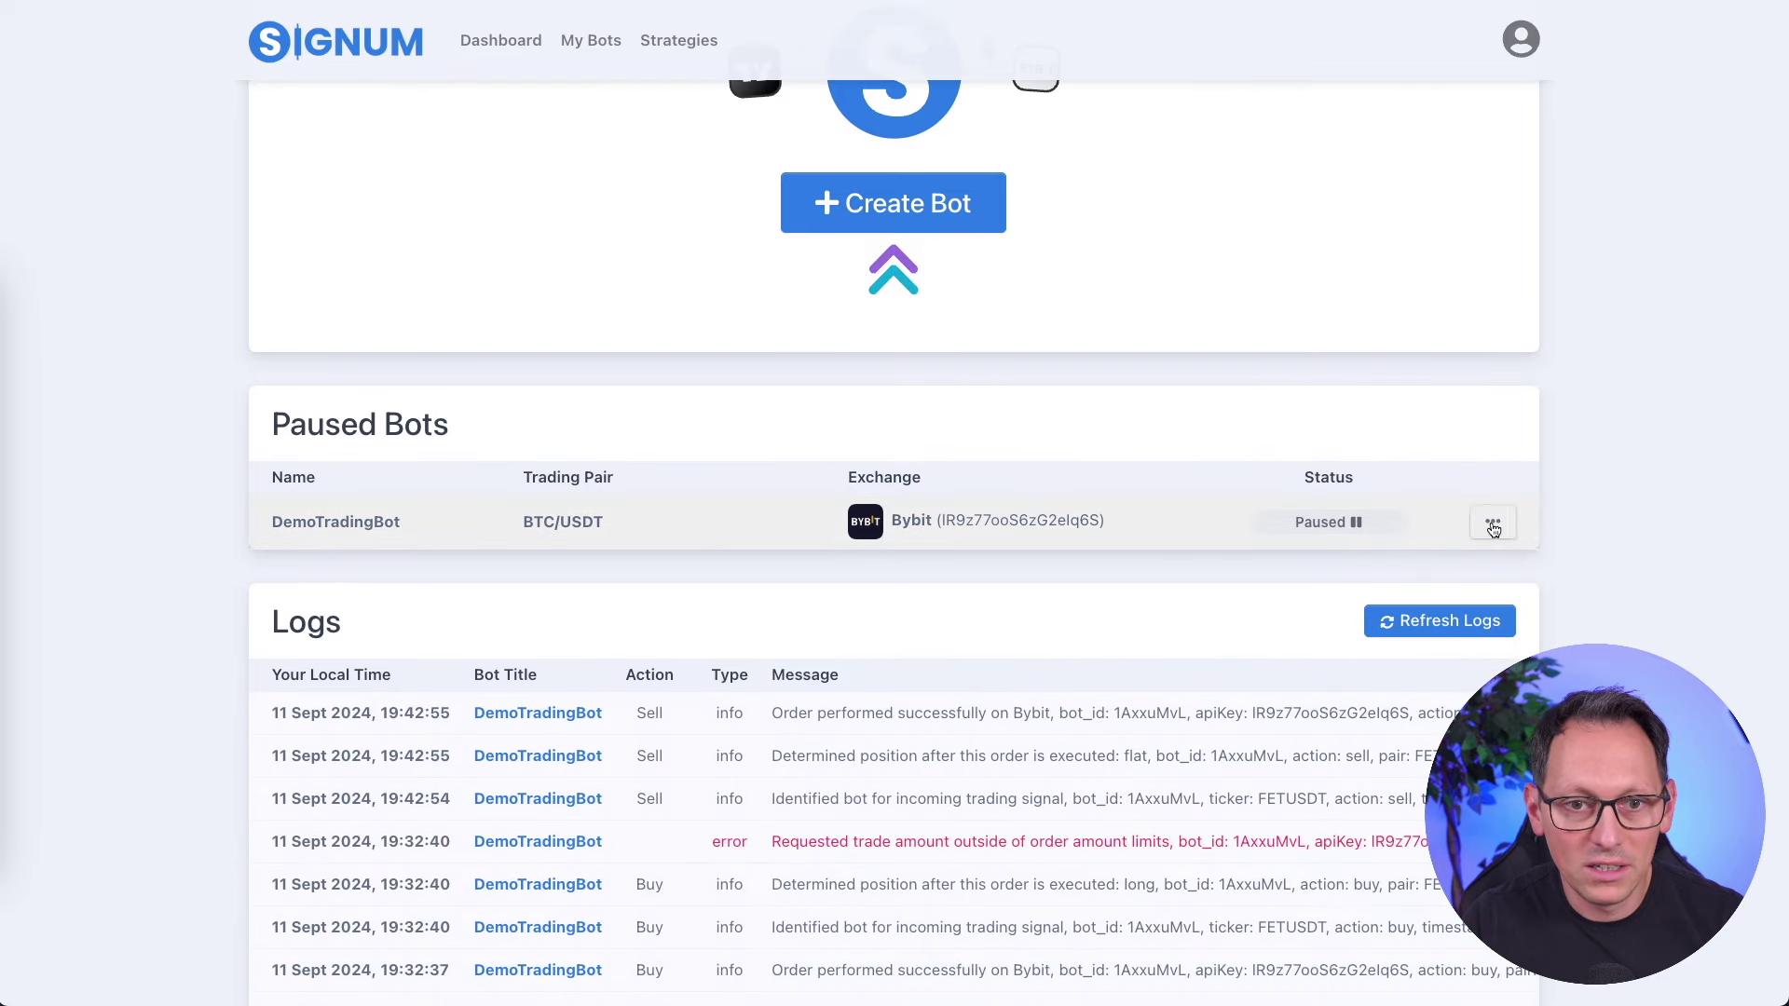
pyautogui.click(1493, 526)
pyautogui.click(1406, 566)
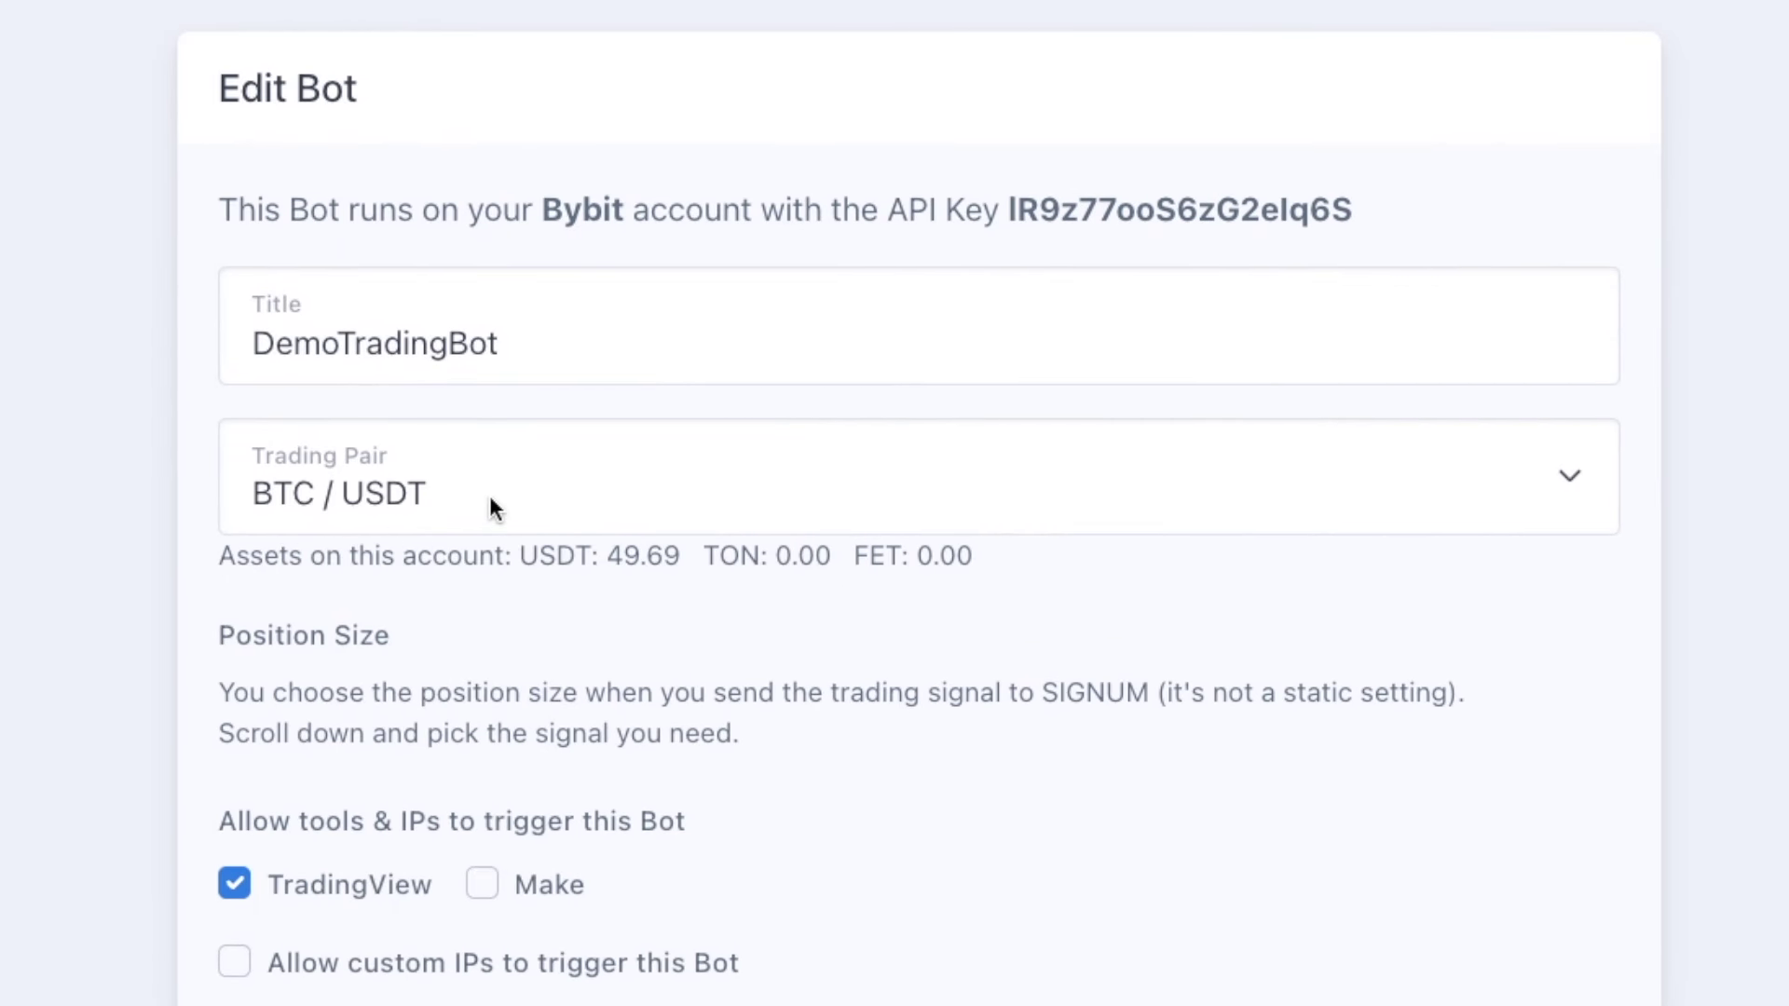
# Examine the account's asset balances under the bot's trading pair, reload the page and highlight the balances again
pyautogui.moveTo(528, 546); pyautogui.dragTo(683, 556)
pyautogui.click(687, 605)
pyautogui.moveTo(327, 555); pyautogui.dragTo(1079, 571)
pyautogui.click(1079, 571)
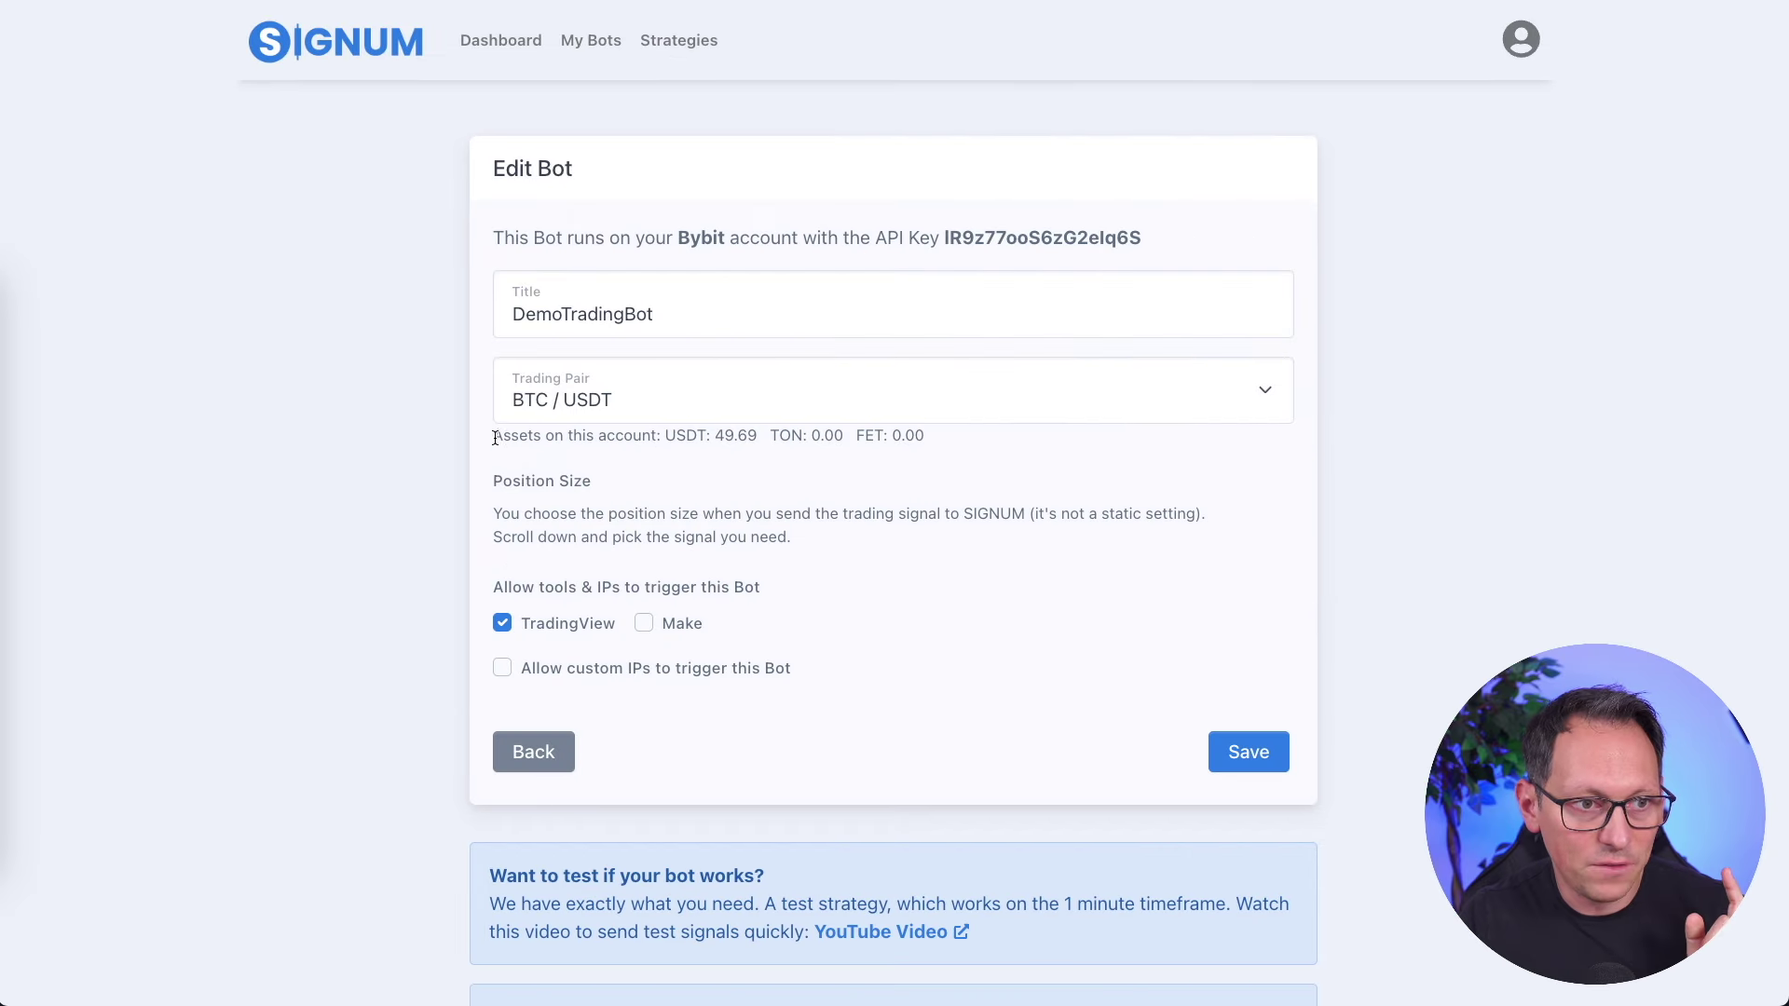
pyautogui.moveTo(449, 428); pyautogui.dragTo(966, 460)
pyautogui.click(970, 447)
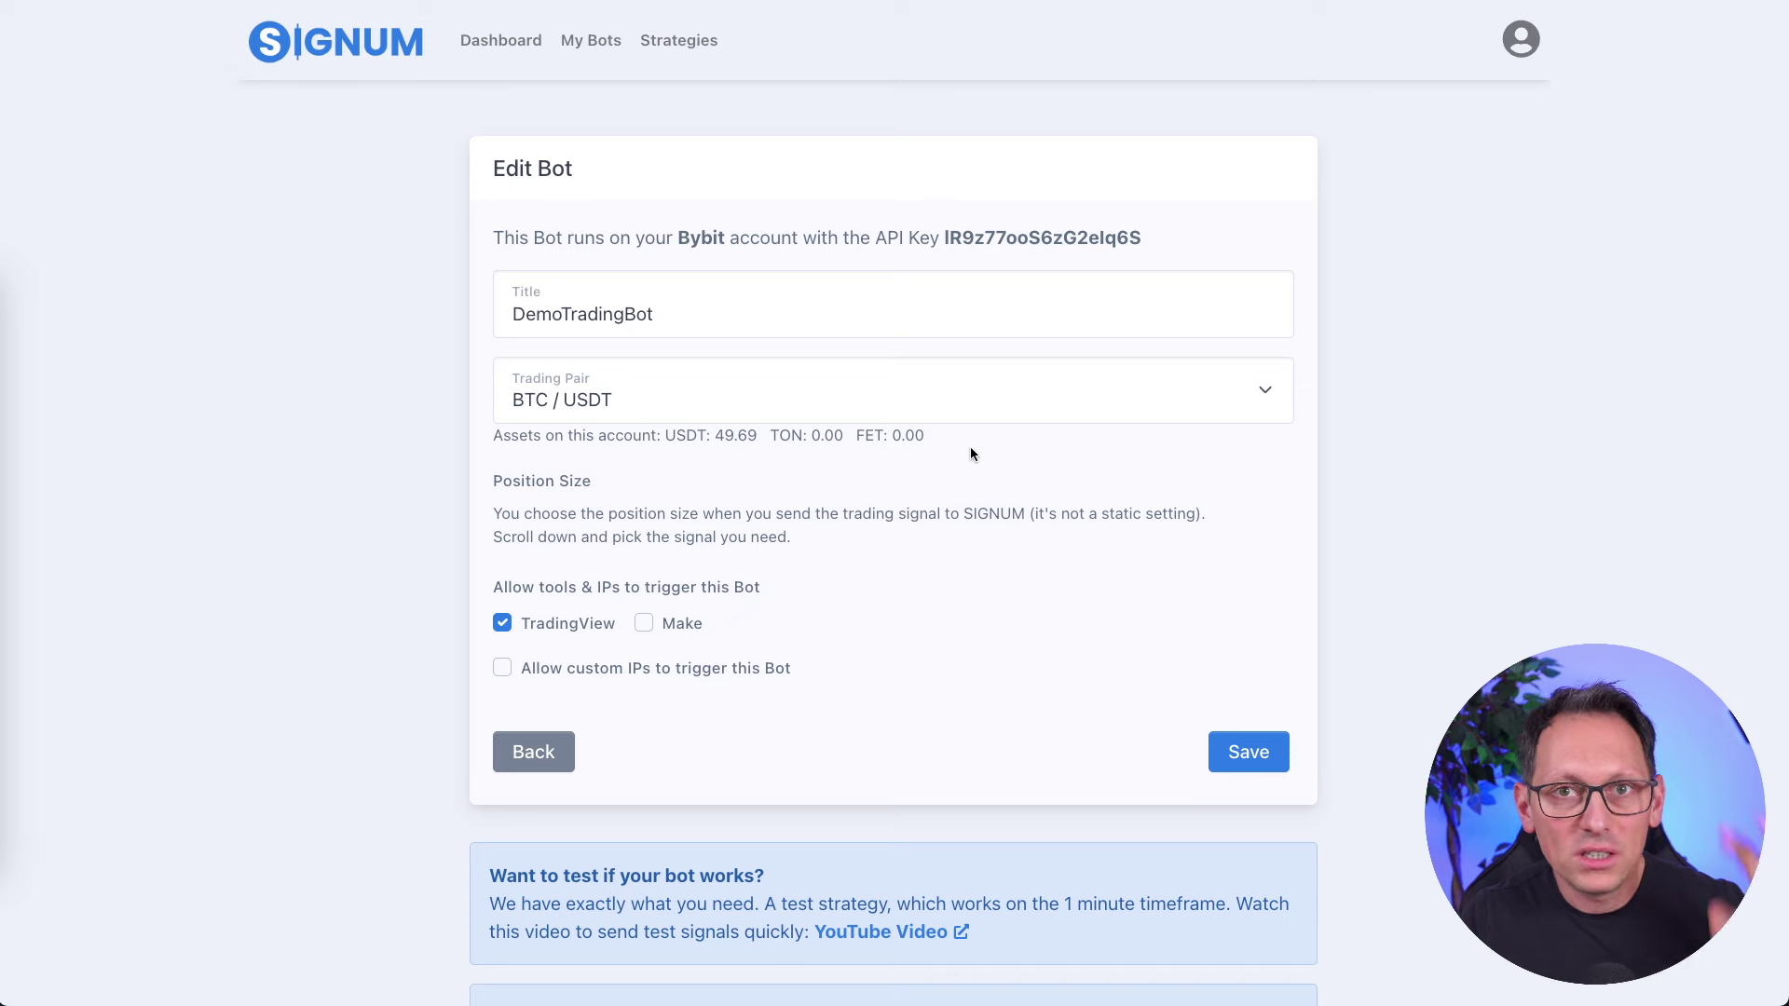
pyautogui.press('super+r')
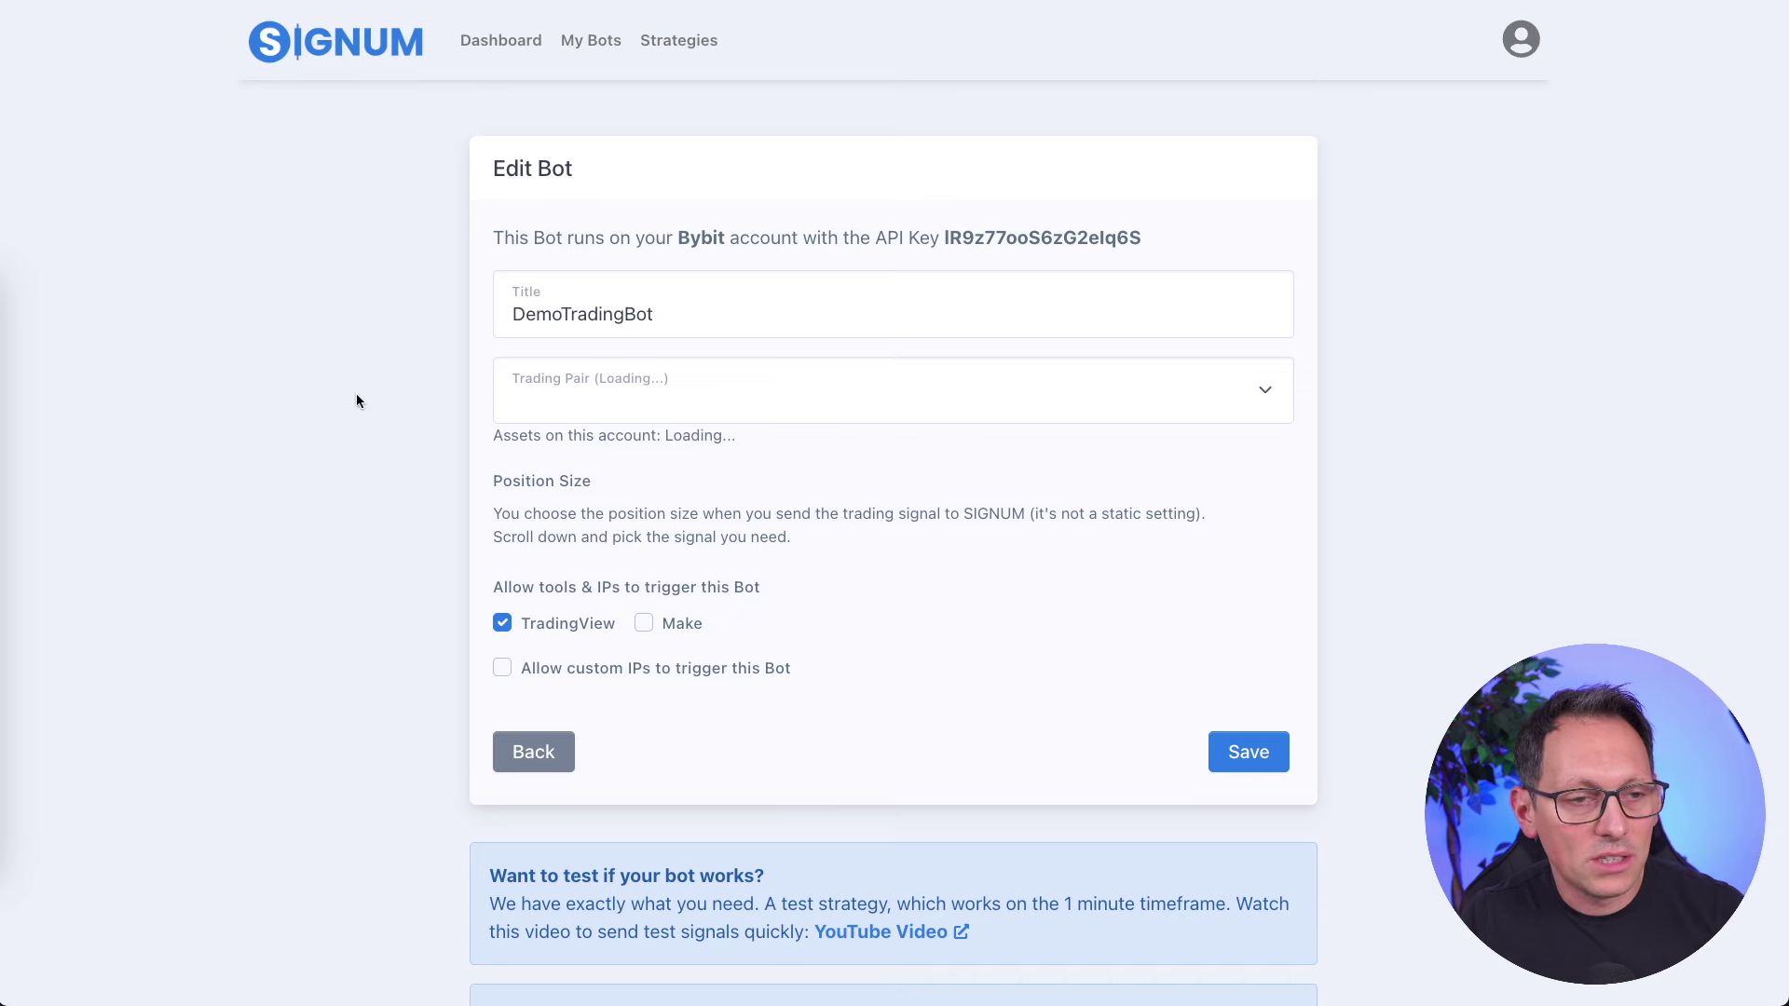
pyautogui.moveTo(641, 437); pyautogui.dragTo(950, 449)
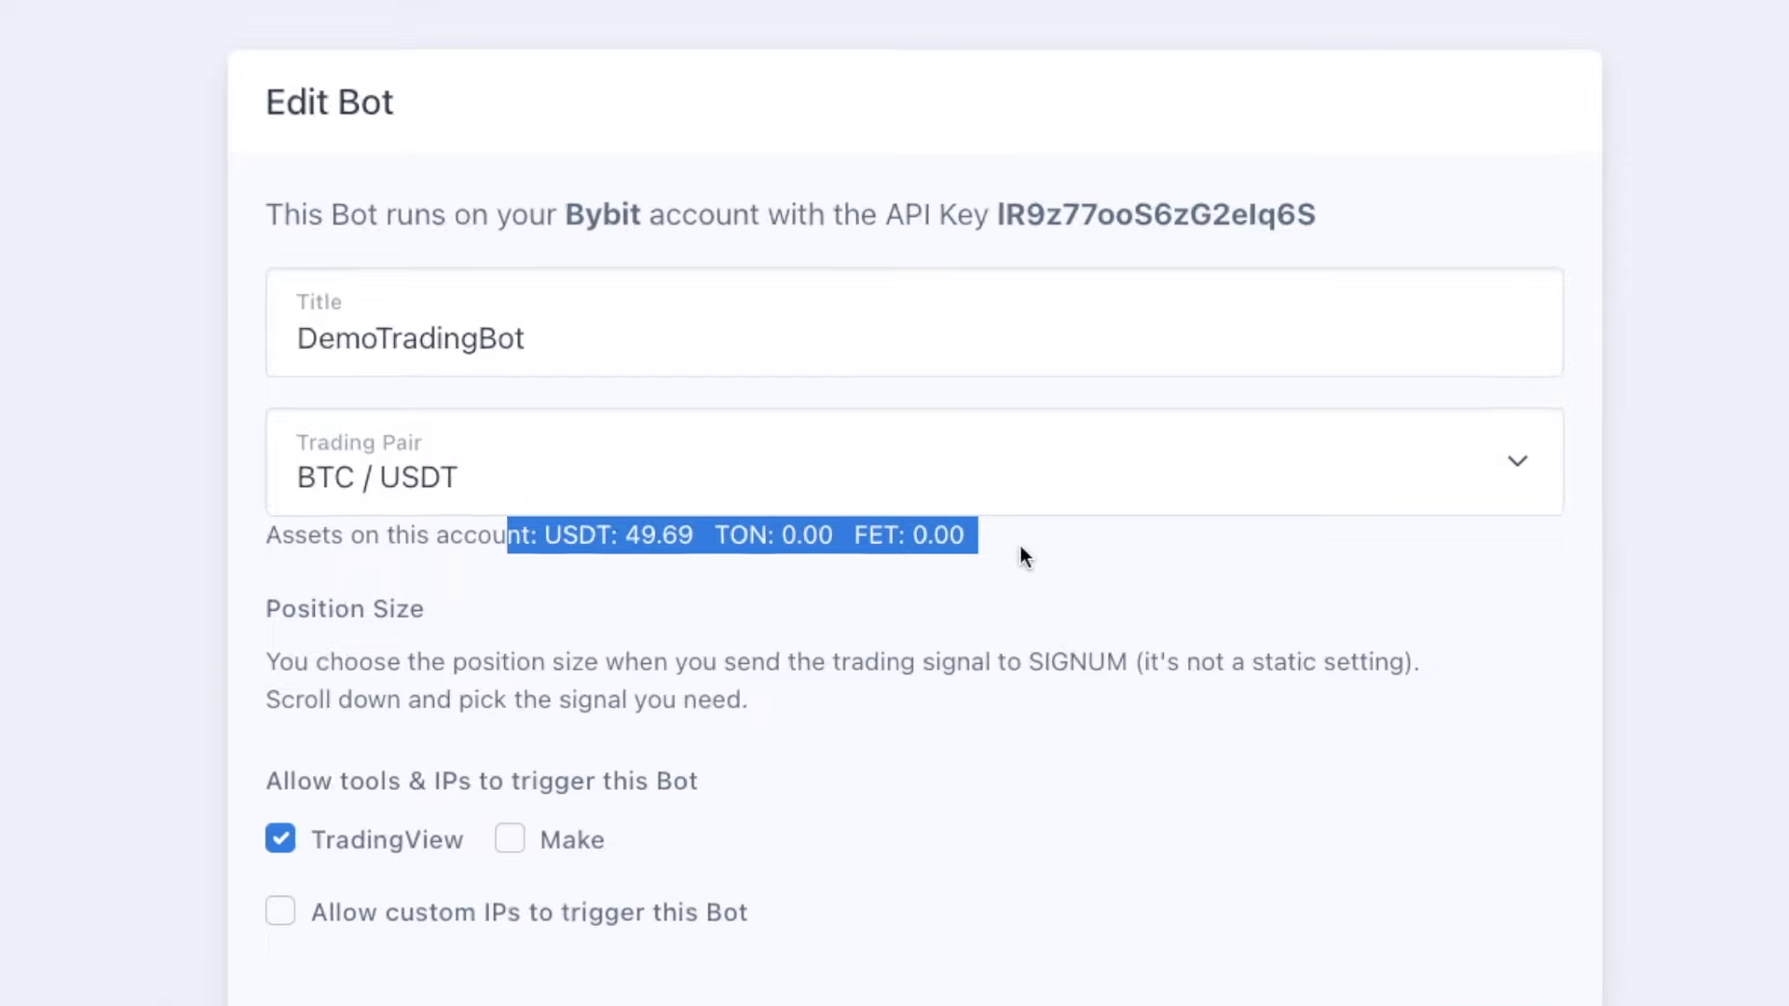
# Show the bot's trigger settings for TradingView Custom Alerts and look through the trend line alert instructions
pyautogui.click(918, 443)
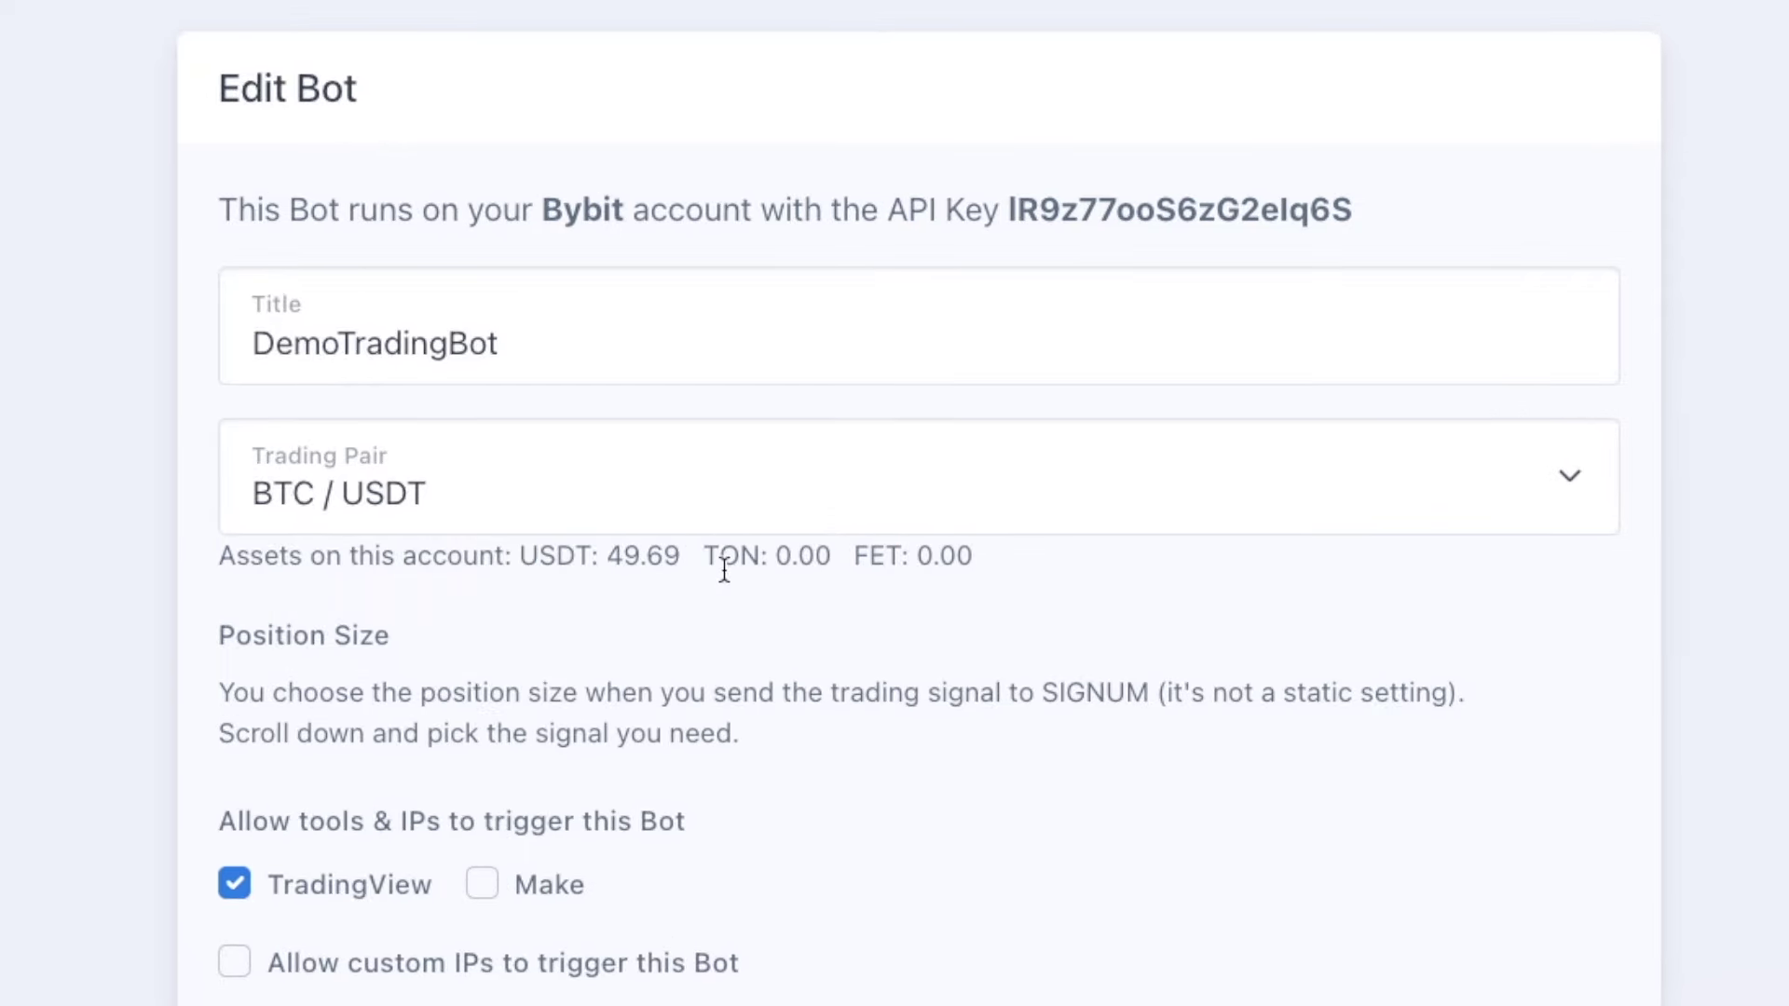
pyautogui.scroll(-10, 846, 606)
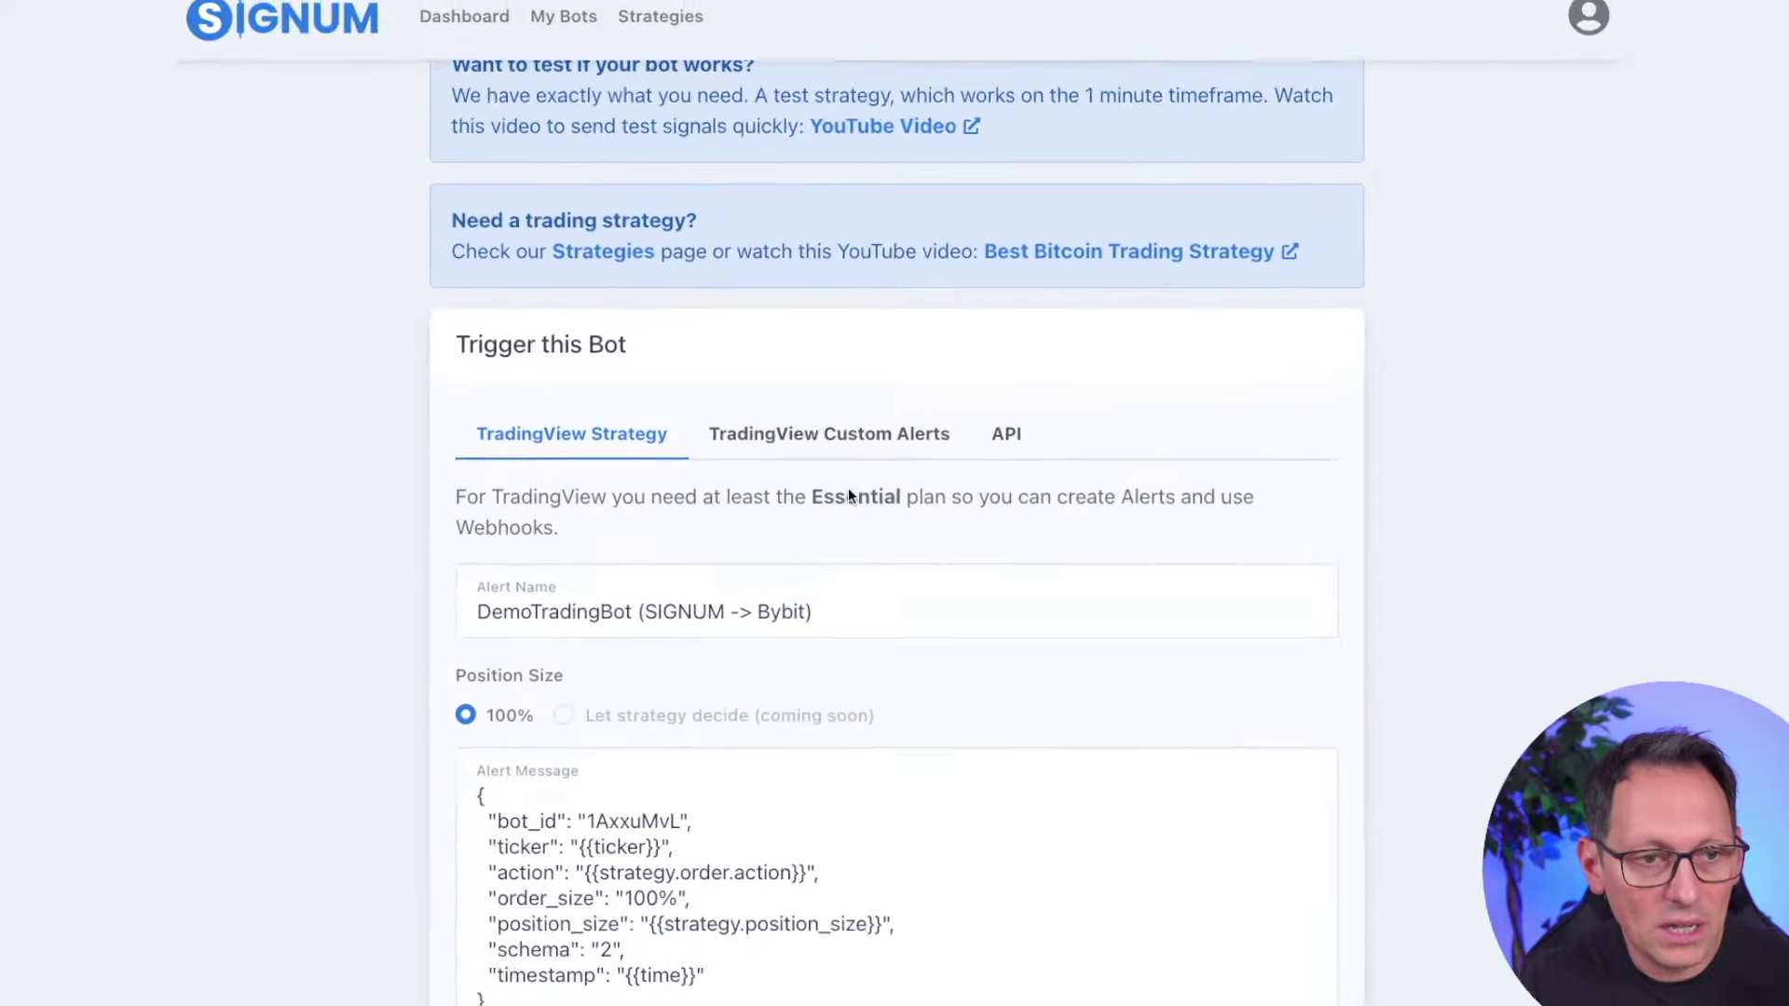
pyautogui.moveTo(491, 178); pyautogui.dragTo(674, 183)
pyautogui.click(672, 182)
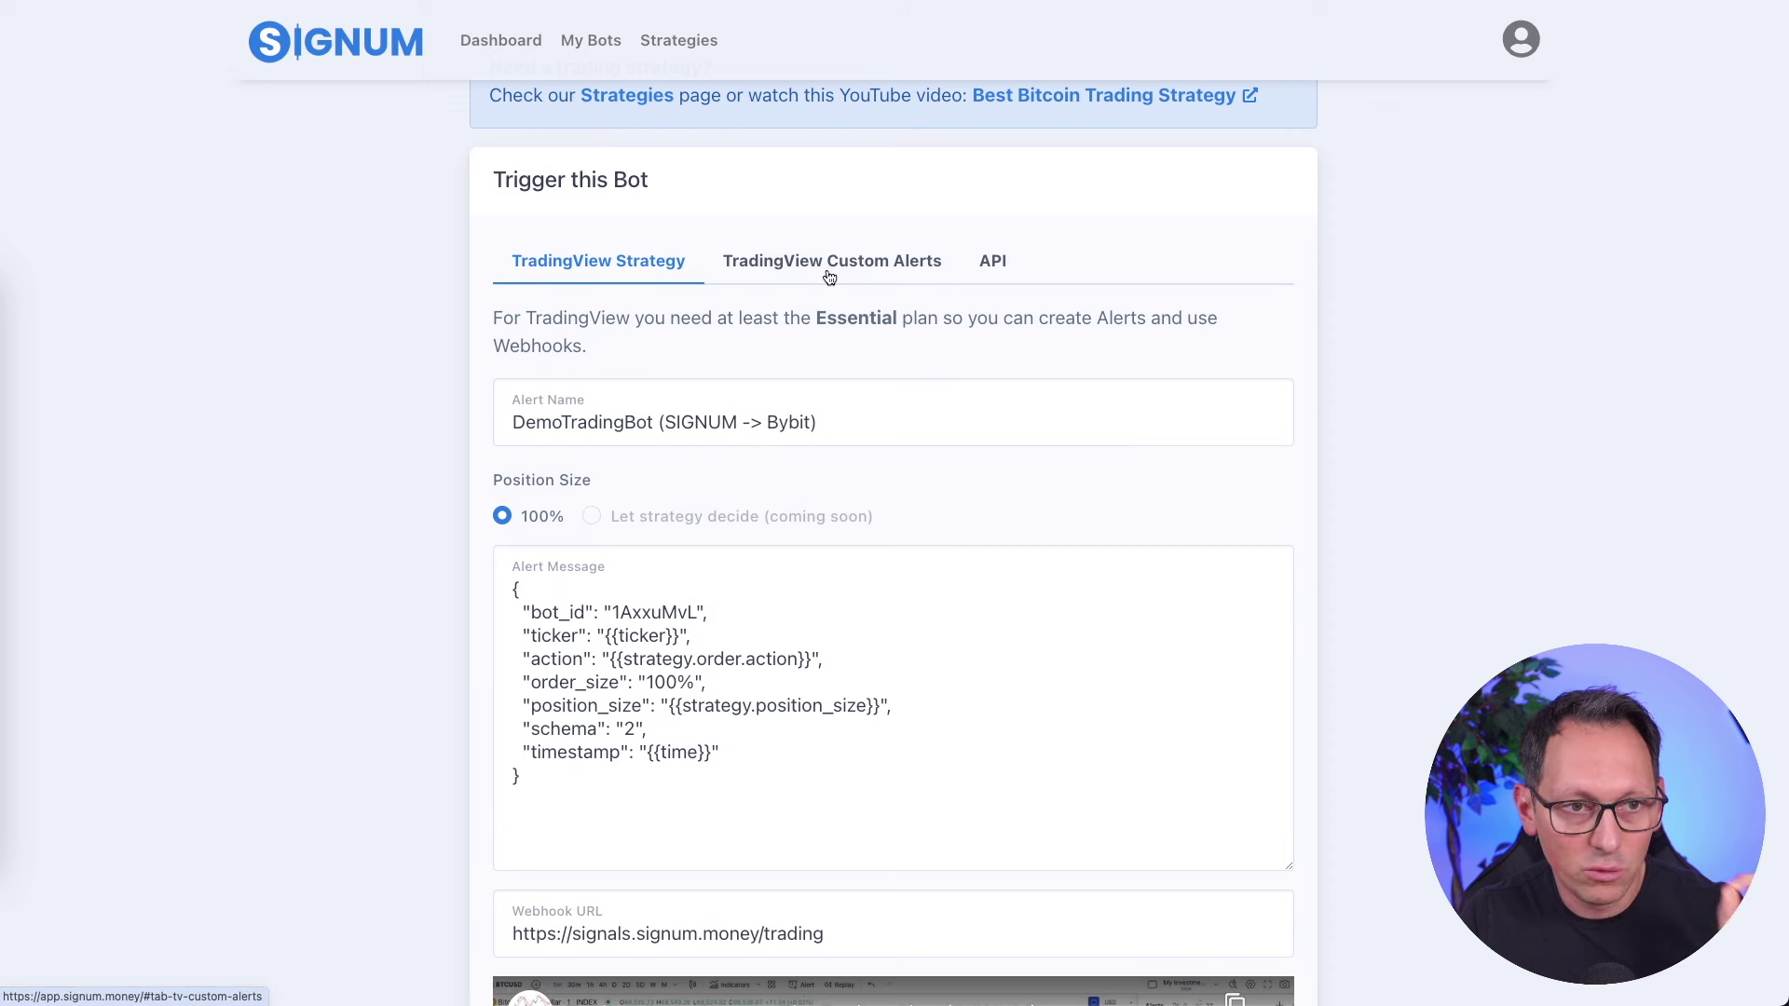
pyautogui.scroll(-1, 837, 272)
pyautogui.click(816, 241)
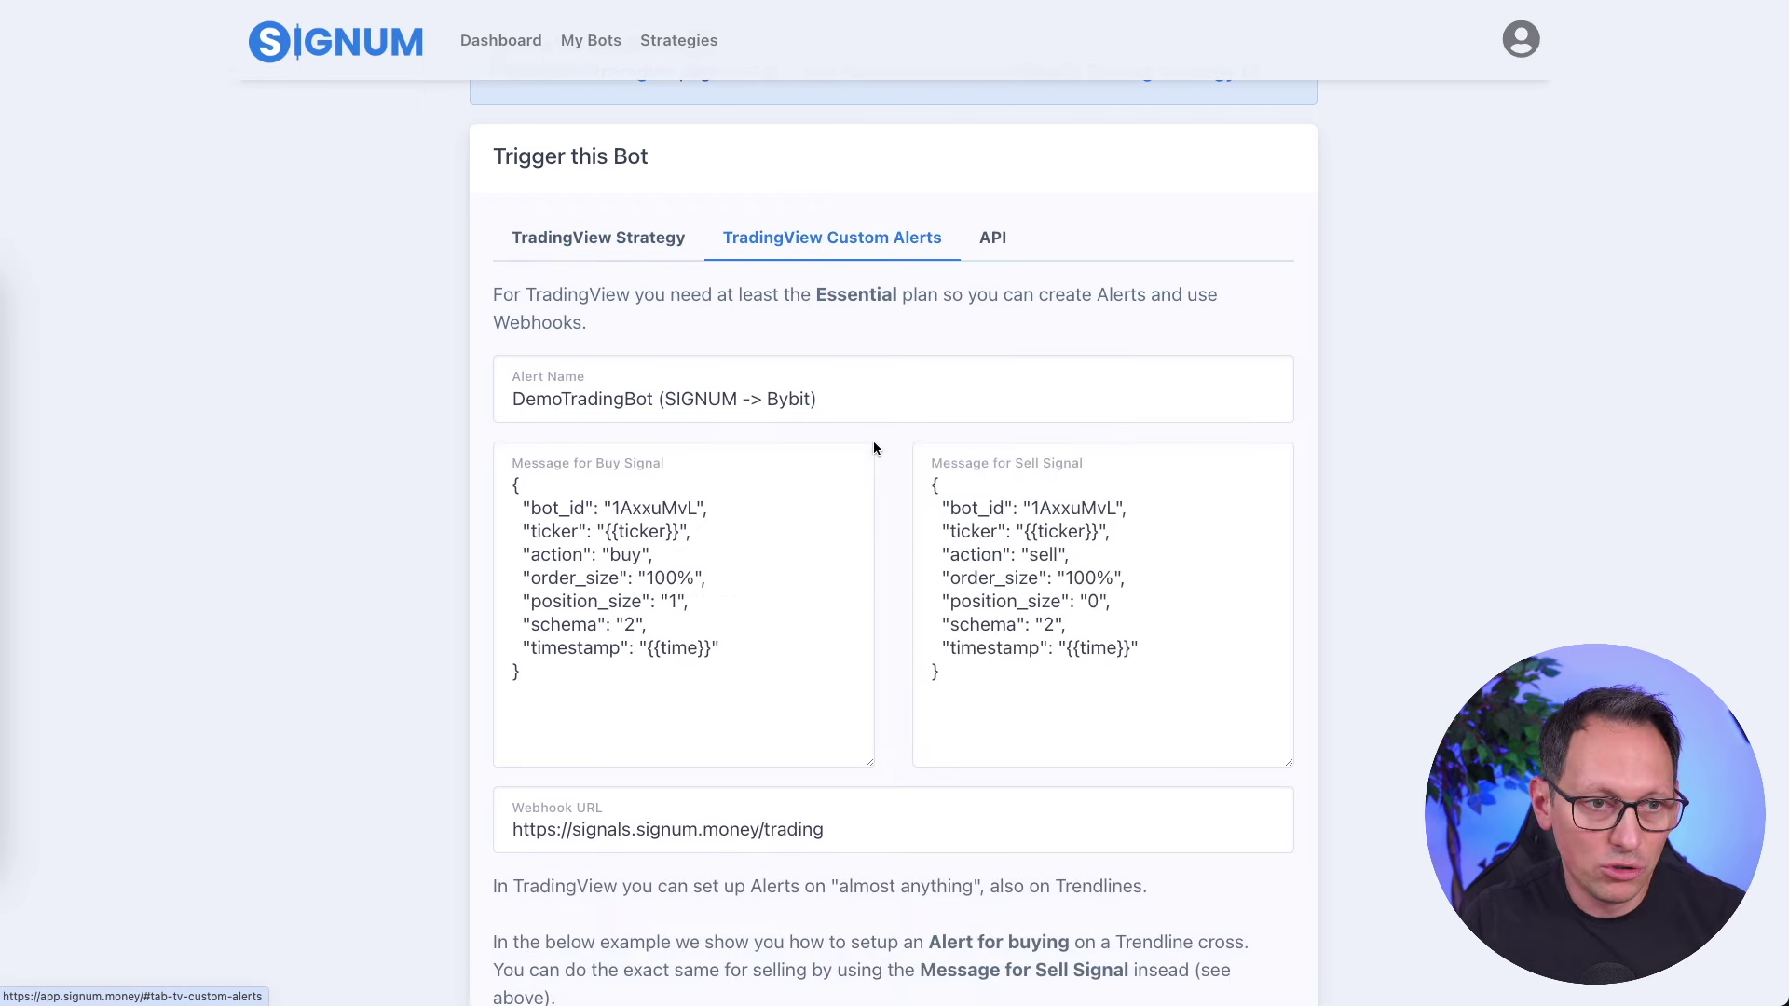
pyautogui.scroll(-8, 874, 449)
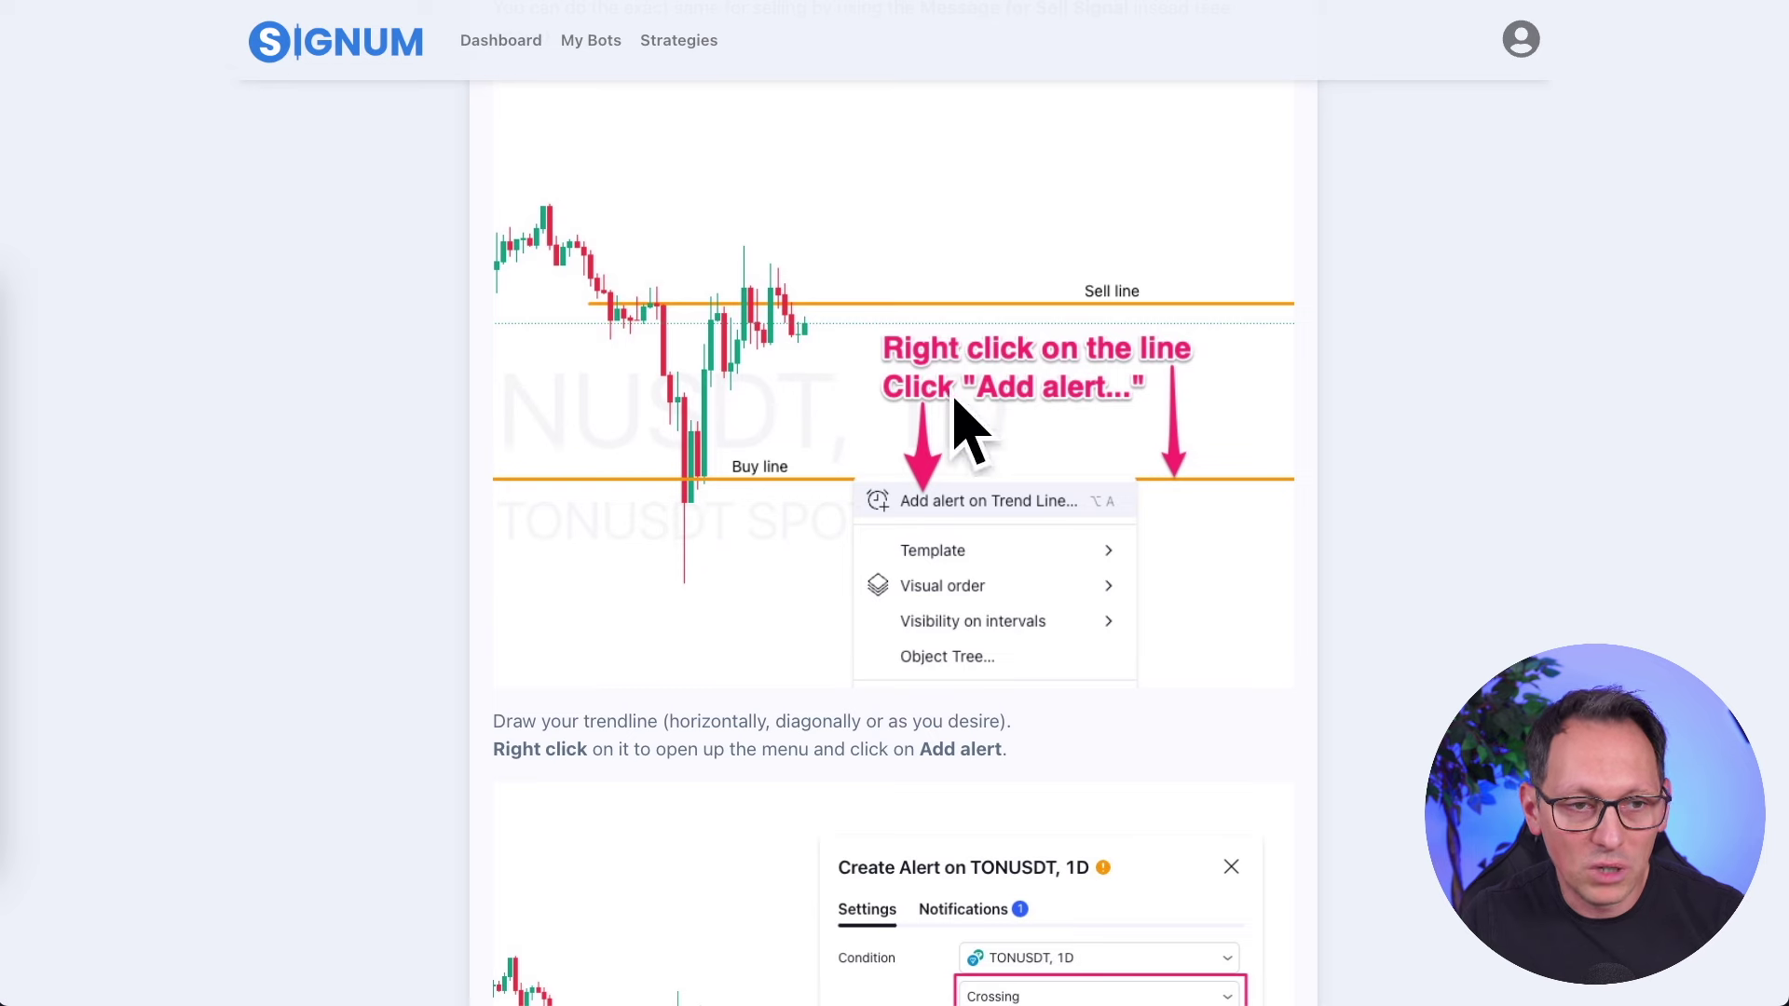
pyautogui.scroll(10, 833, 544)
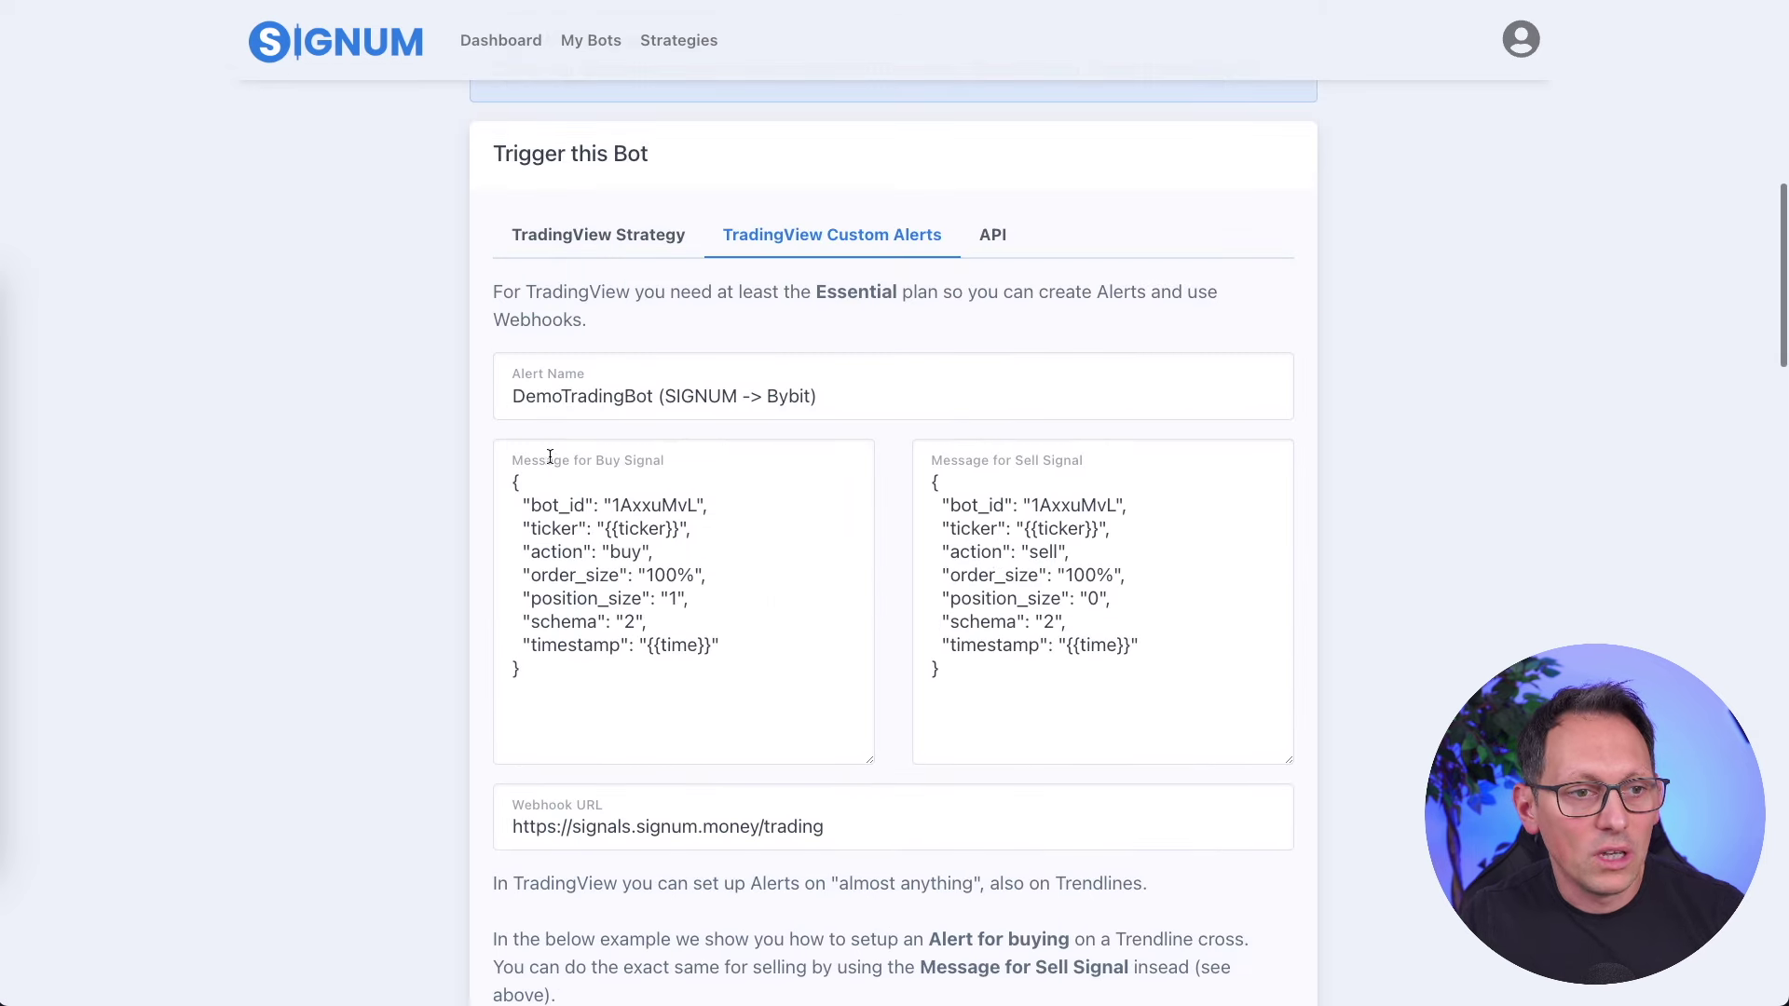
# Compare the buy signal message with the sell signal message, highlighting the lines down to the action in each
pyautogui.moveTo(550, 457); pyautogui.dragTo(708, 528)
pyautogui.click(736, 646)
pyautogui.moveTo(933, 480); pyautogui.dragTo(1088, 598)
pyautogui.click(893, 673)
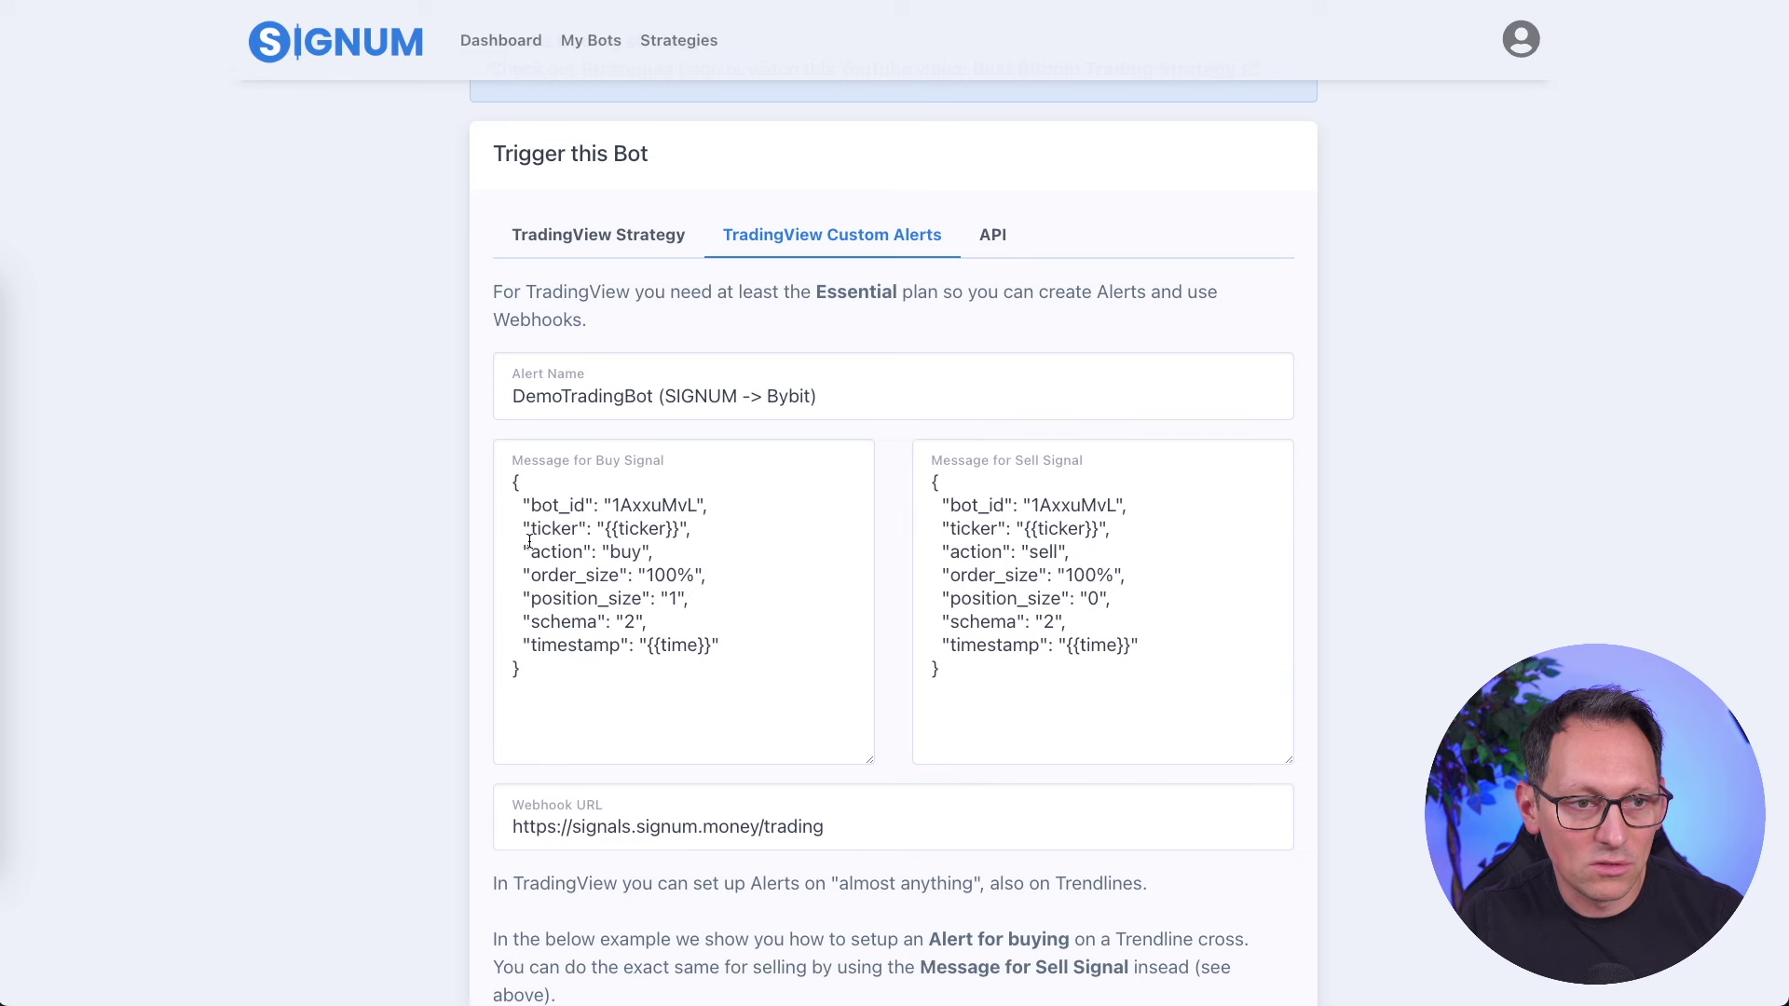
pyautogui.moveTo(513, 480); pyautogui.dragTo(649, 551)
pyautogui.moveTo(933, 481); pyautogui.dragTo(1086, 554)
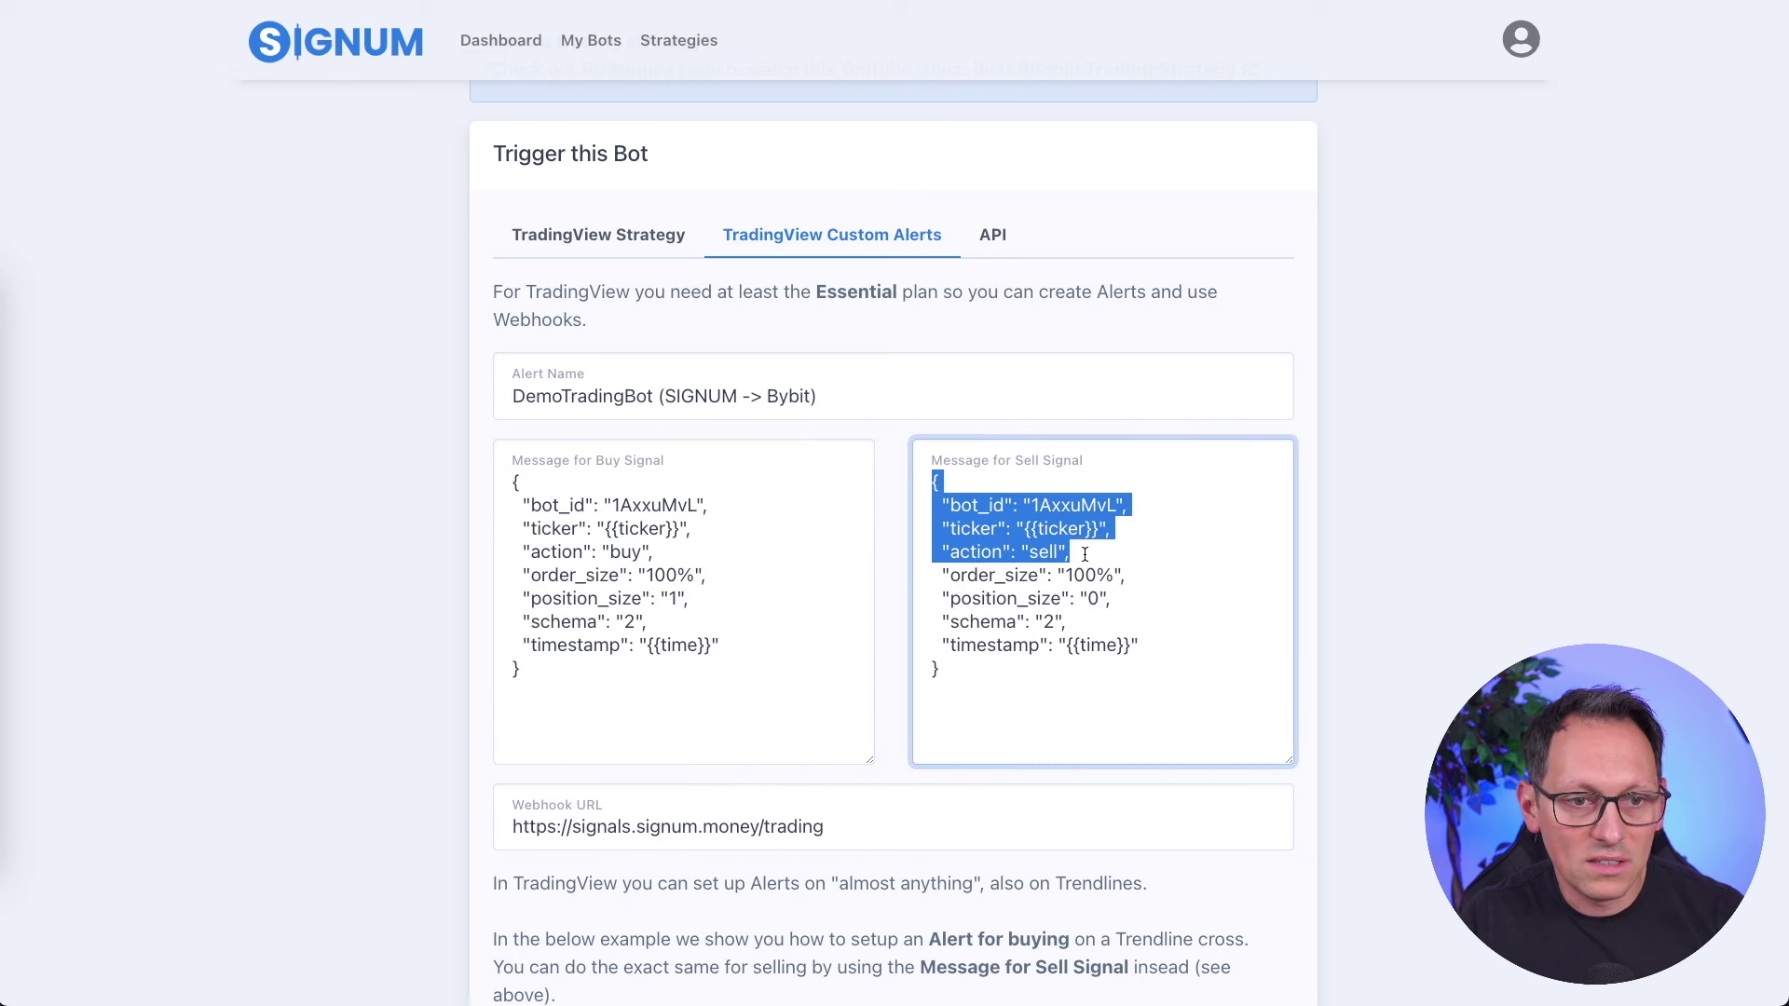
pyautogui.click(896, 575)
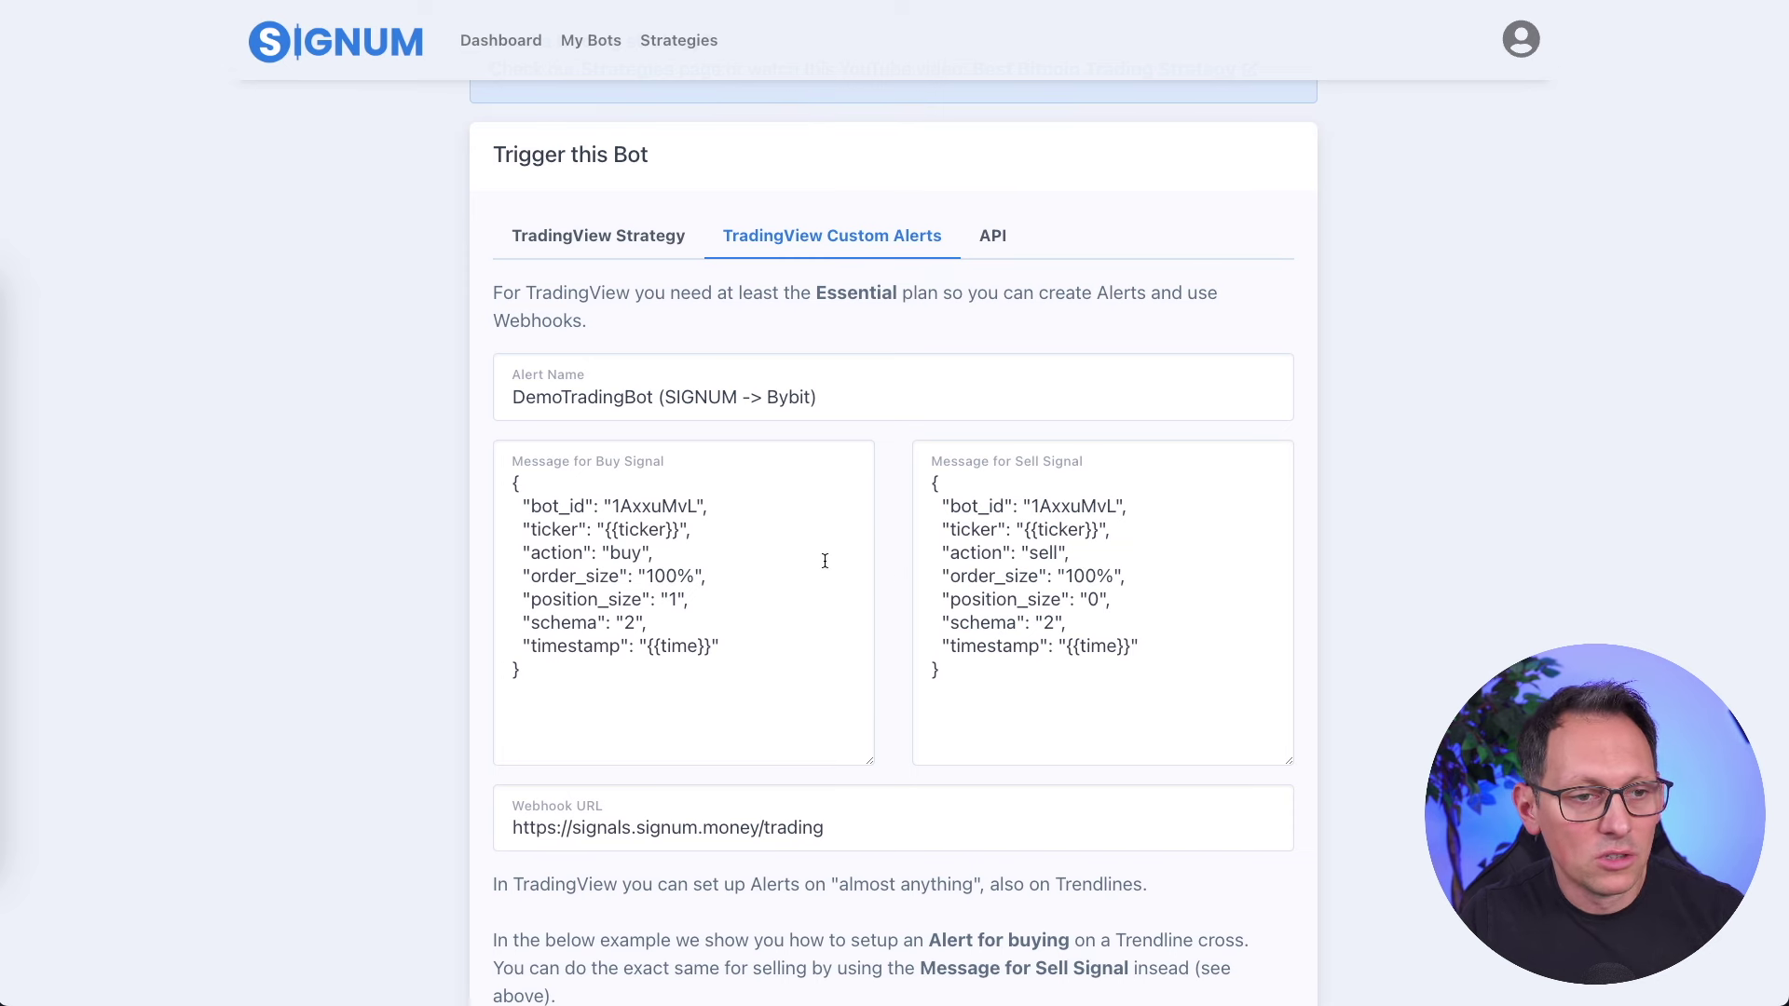
# Copy the buy signal message from Signum and replace the default message of the Buy 25% alert in TradingView with it
pyautogui.click(664, 701)
pyautogui.hotkey('ctrl', 'a')
pyautogui.hotkey('ctrl', 'c')
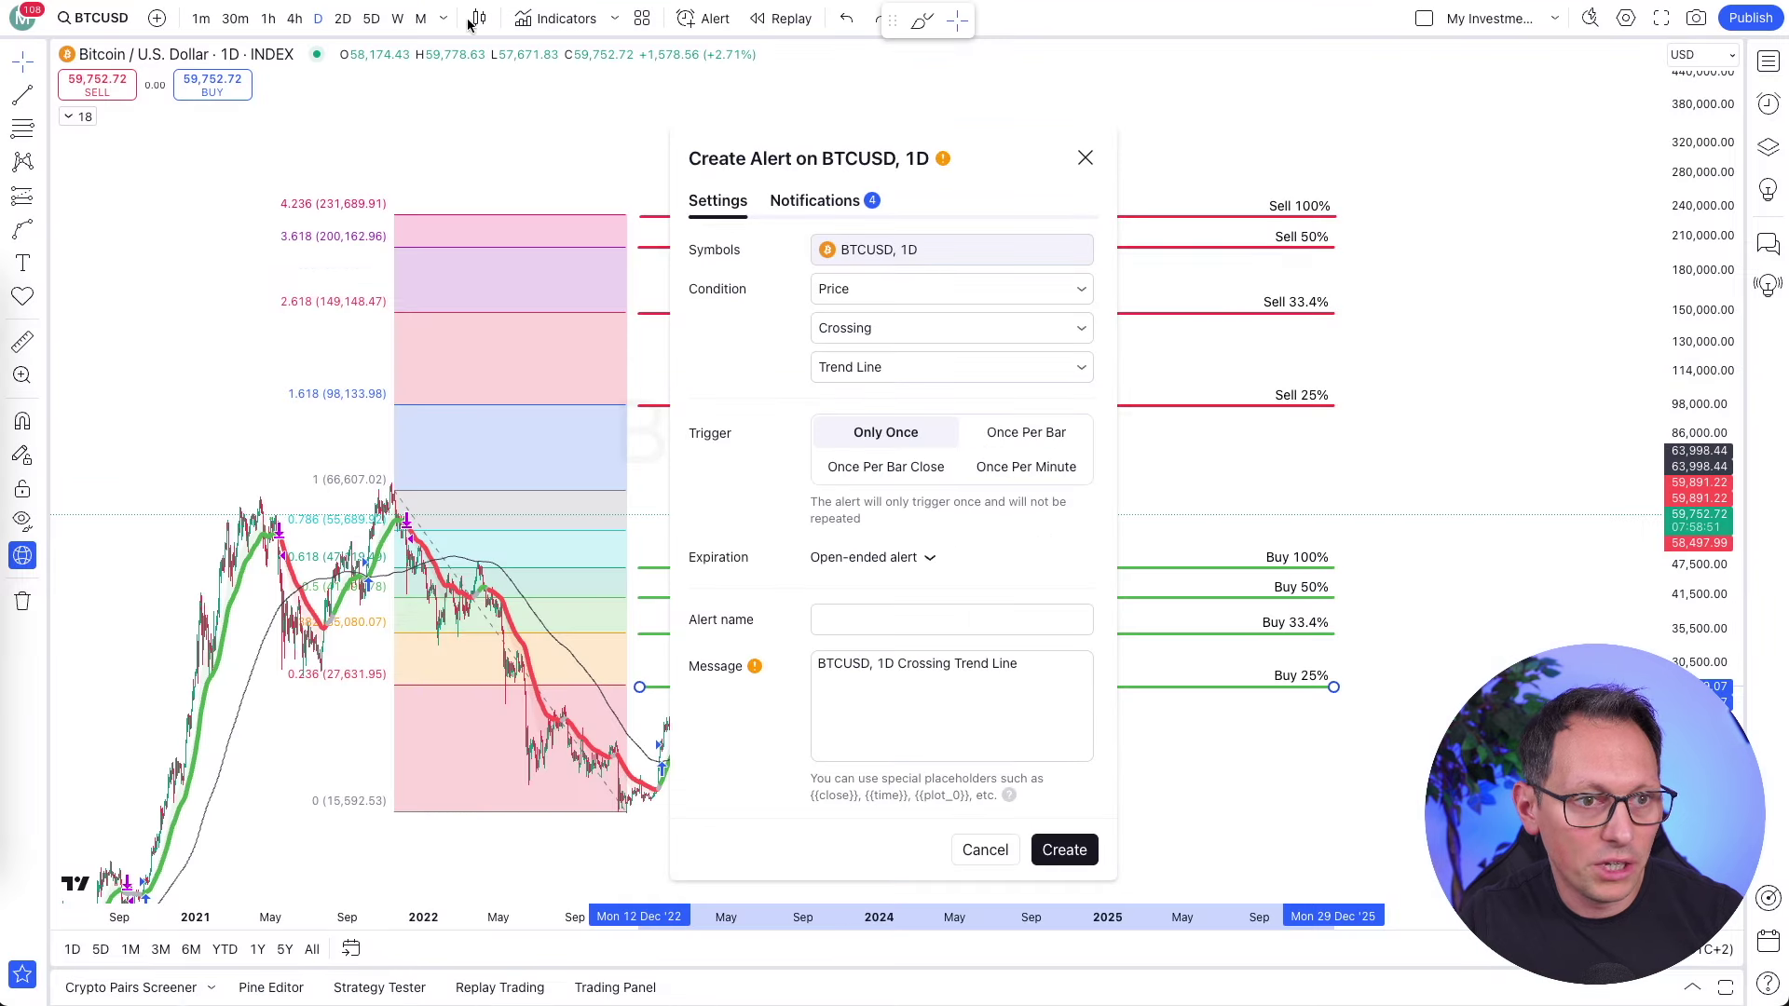
pyautogui.click(1042, 672)
pyautogui.hotkey('ctrl', 'a')
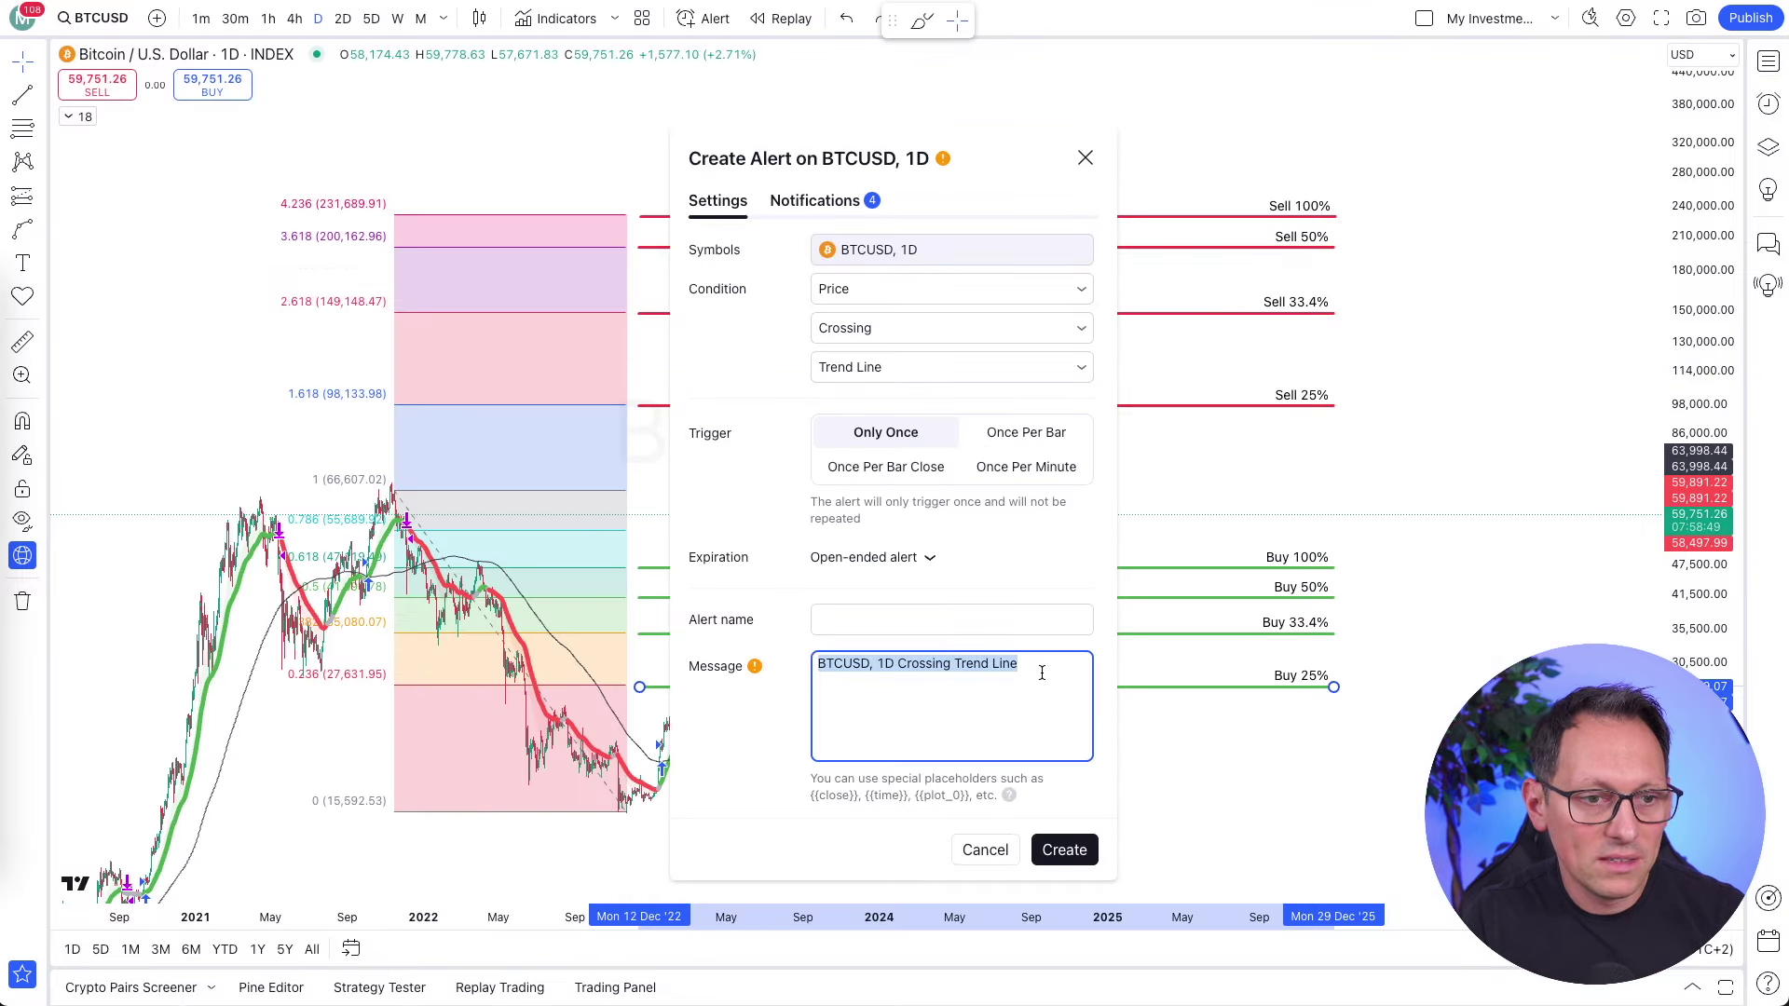
pyautogui.press('BackSpace')
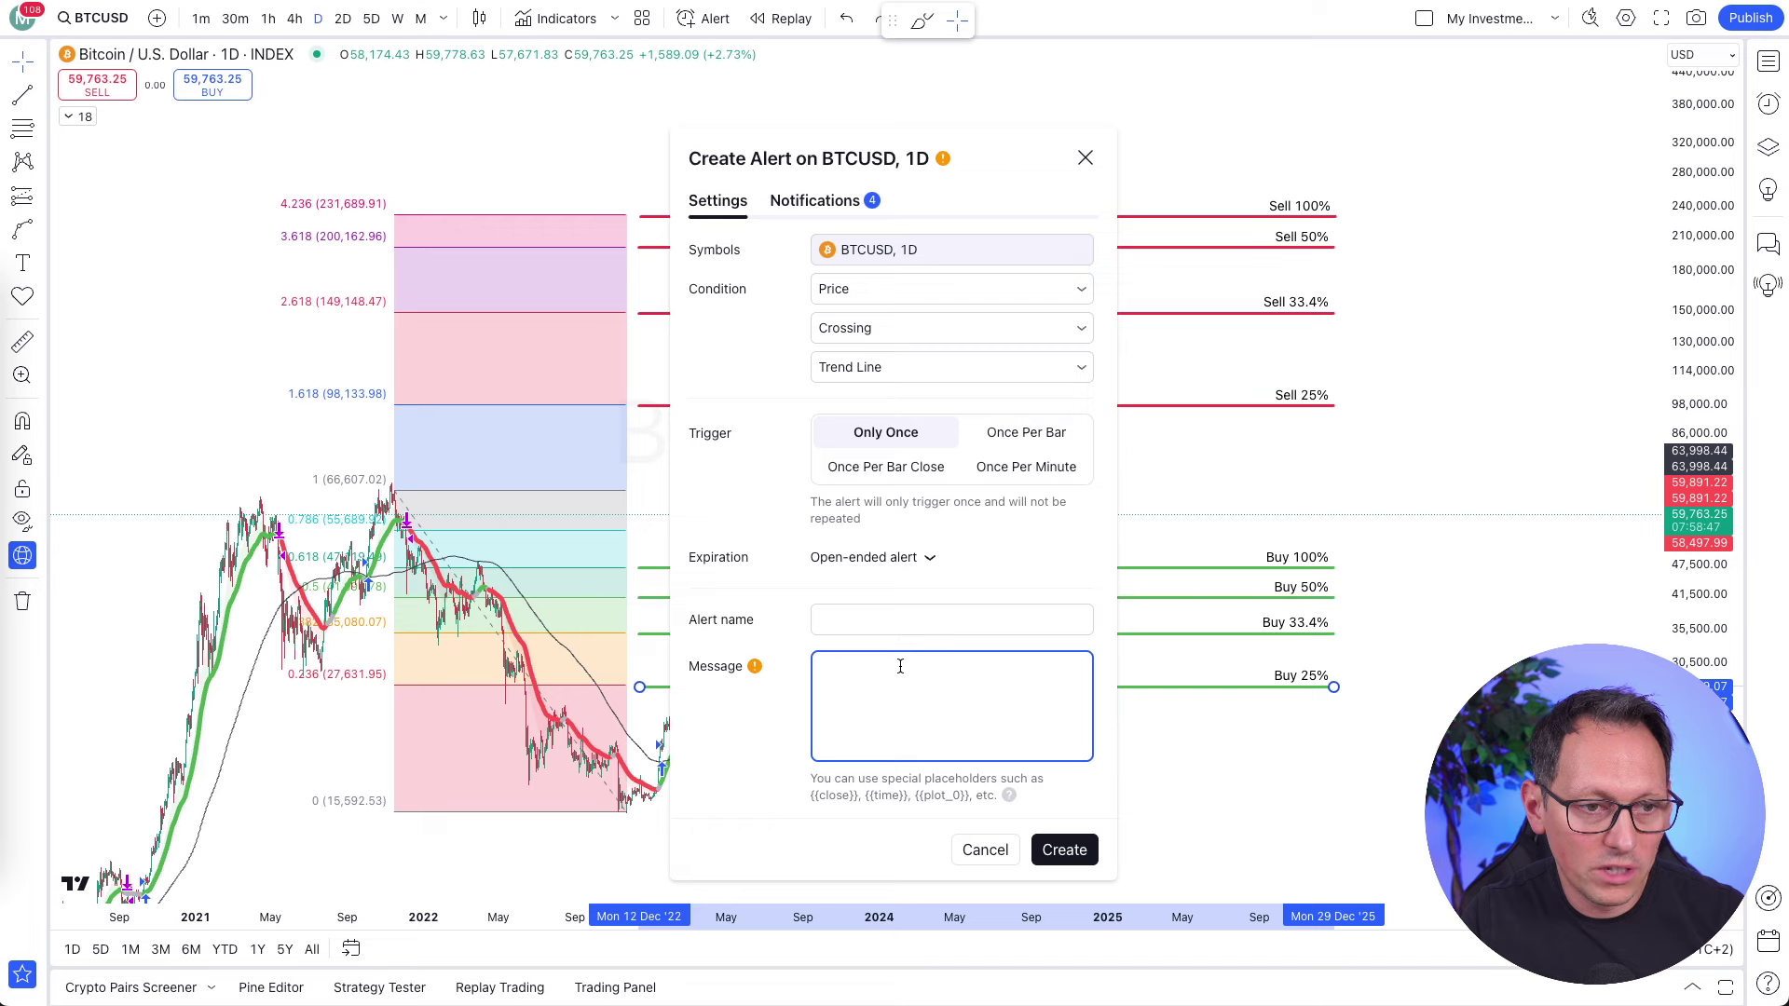
pyautogui.hotkey('ctrl', 'v')
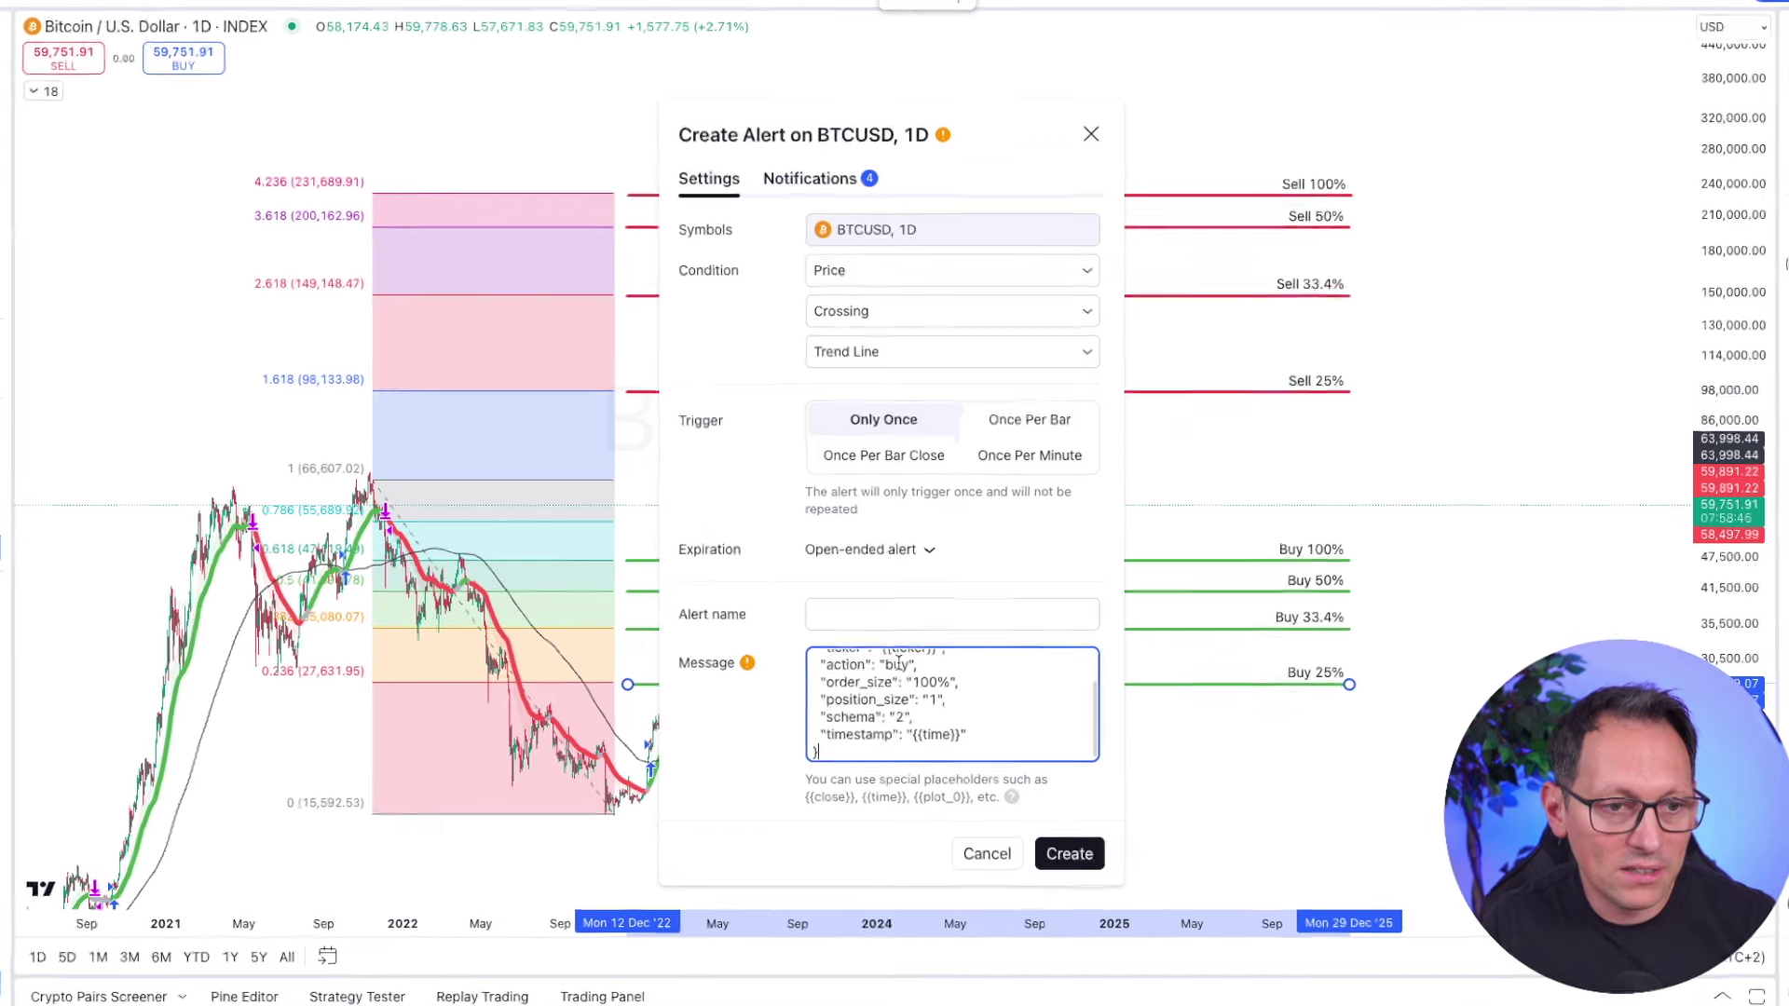
# Set the order size in the alert message to 25% and check the rest of the message
pyautogui.doubleClick(909, 690)
pyautogui.press('BackSpace')
pyautogui.write('25')
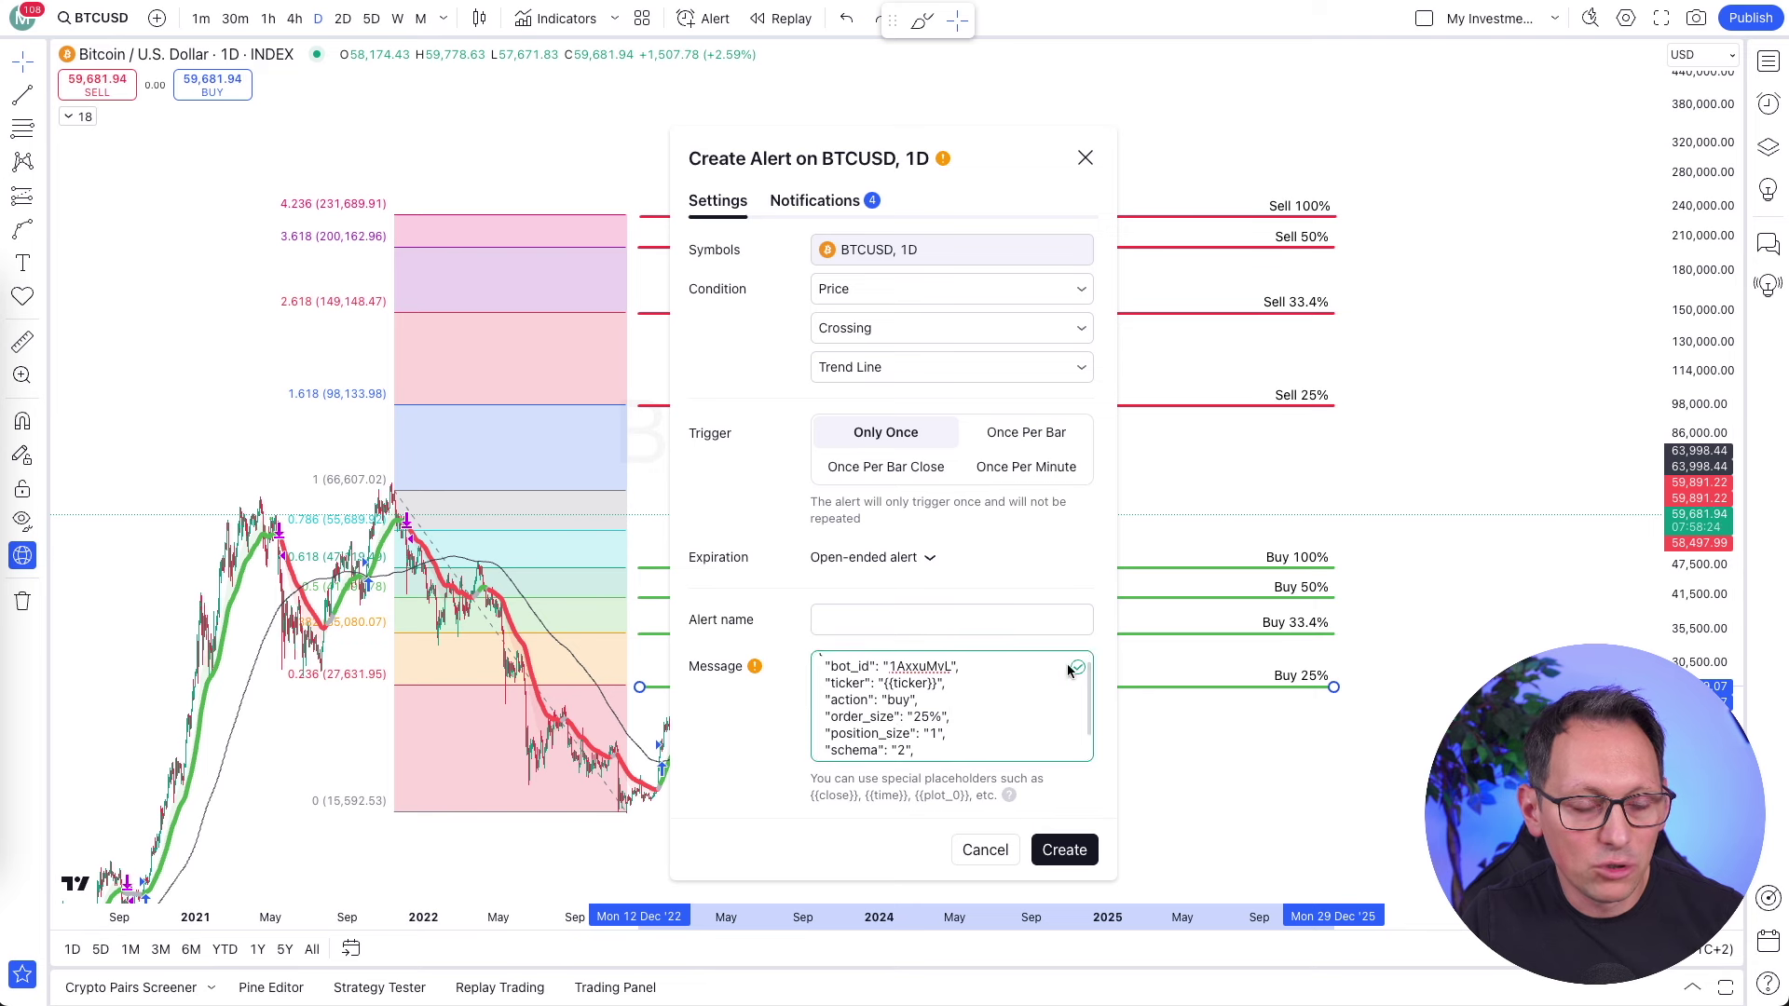
pyautogui.scroll(-2, 895, 727)
pyautogui.scroll(2, 890, 736)
pyautogui.scroll(-2, 885, 746)
pyautogui.scroll(3, 890, 736)
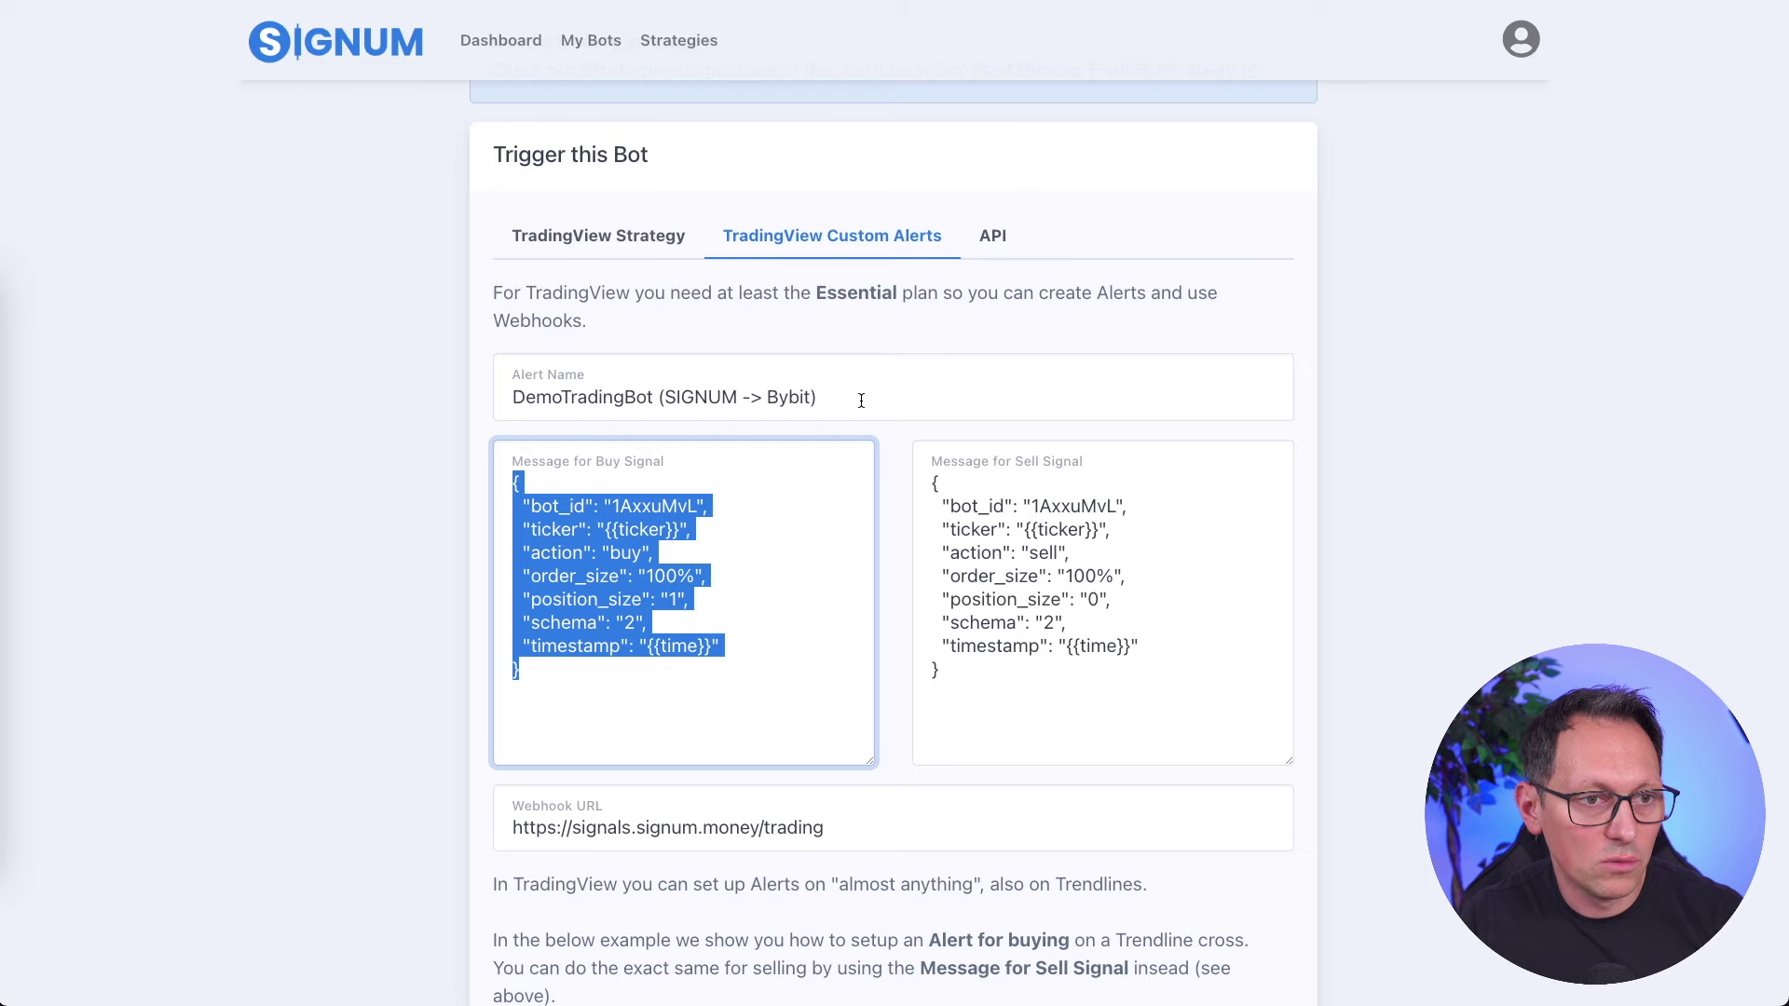
# Copy the bot's alert name from Signum and name the TradingView alert "DemoTradingBot (SIGNUM -> Bybit) (Buy 25%)"
pyautogui.tripleClick(869, 399)
pyautogui.hotkey('ctrl', 'c')
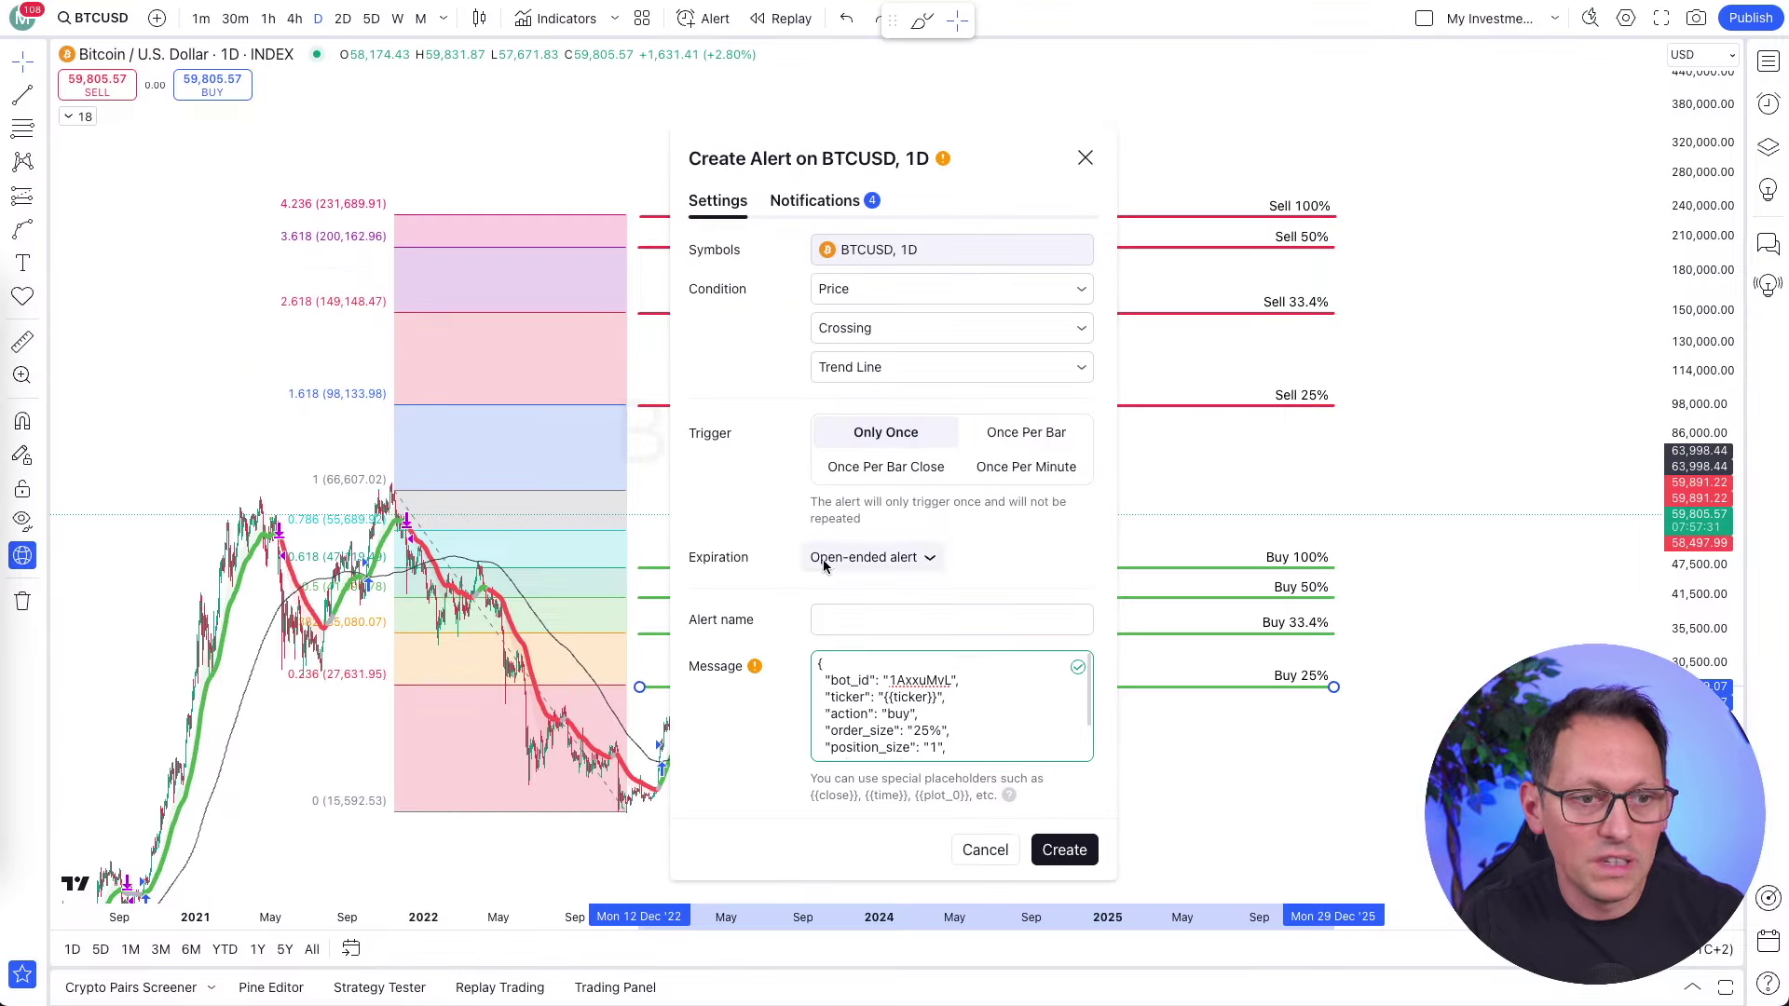
pyautogui.click(830, 619)
pyautogui.hotkey('ctrl', 'v')
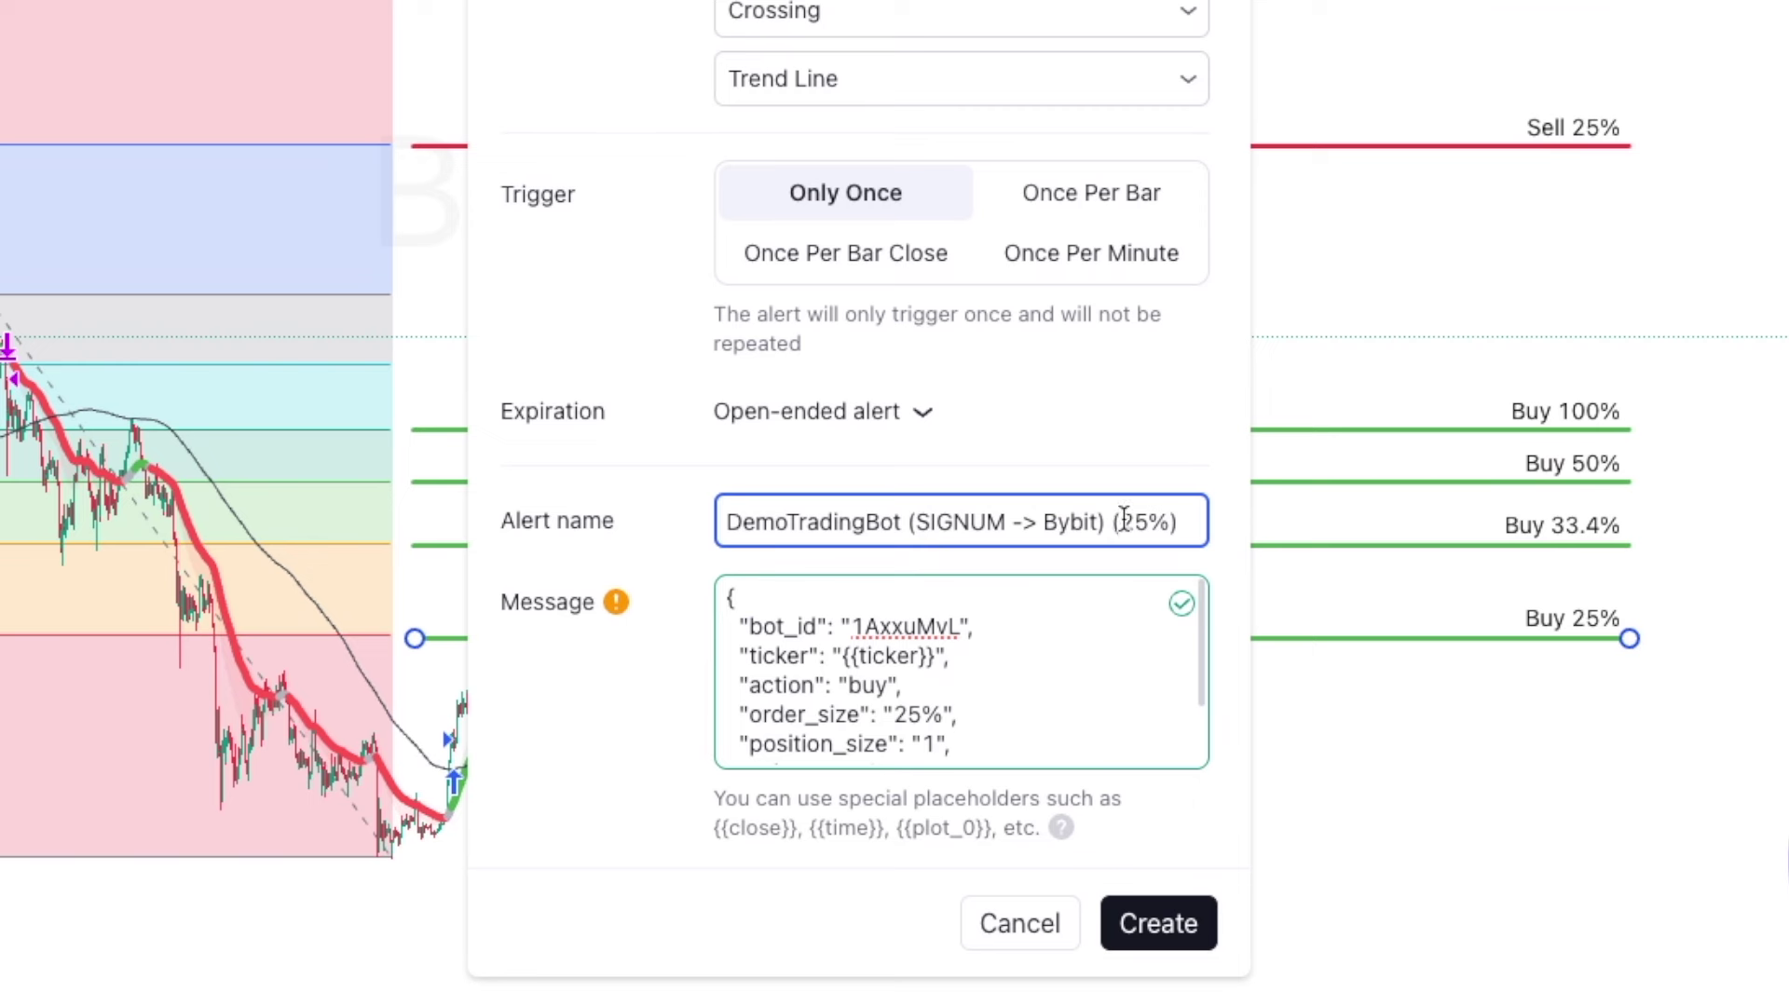
pyautogui.write('Buy')
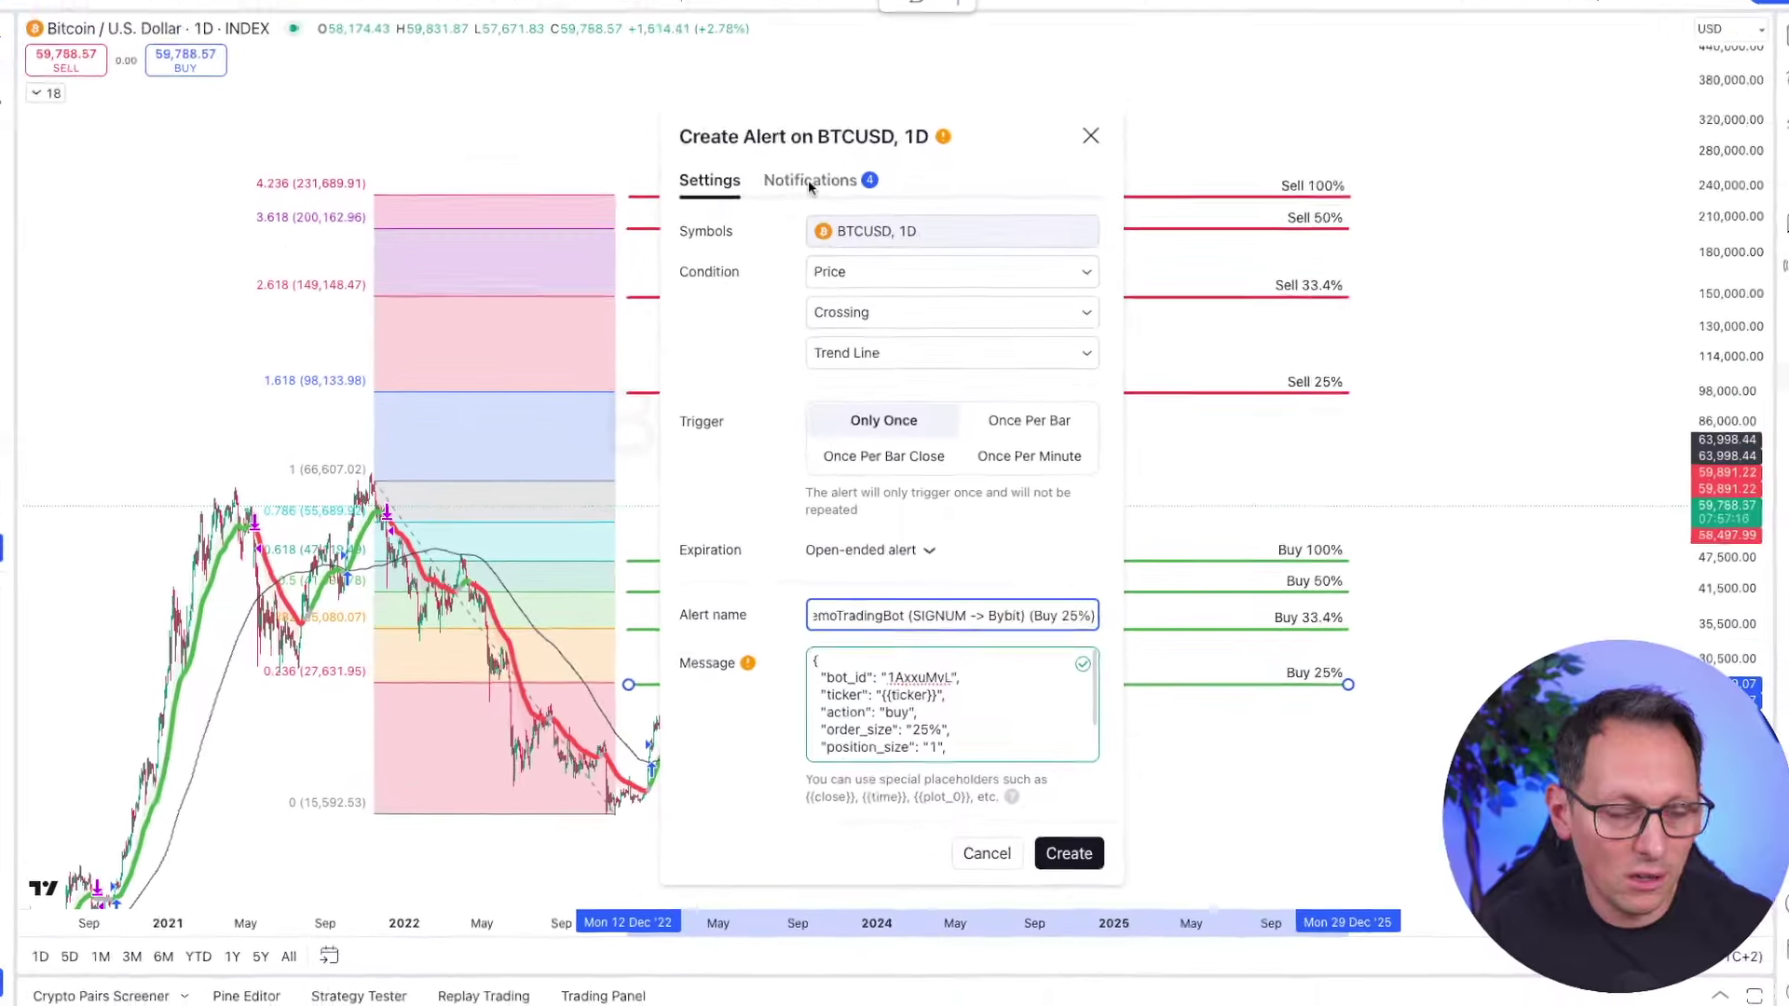
pyautogui.click(807, 203)
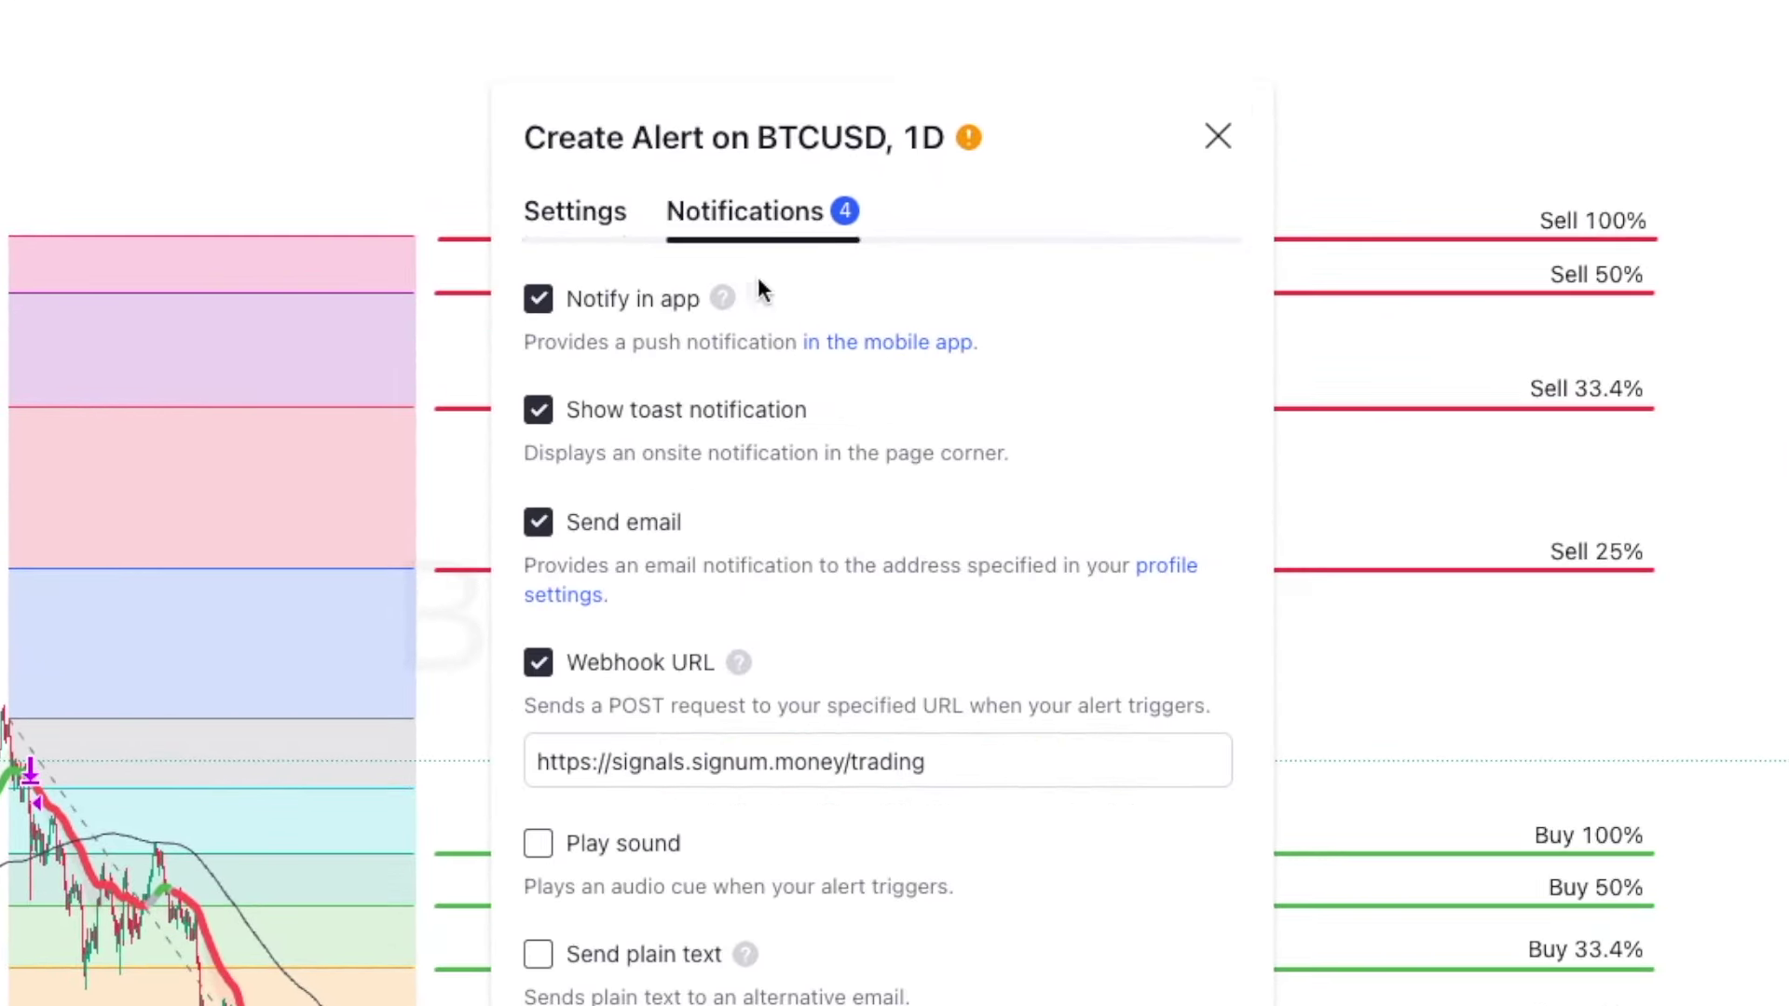
pyautogui.moveTo(1004, 764); pyautogui.dragTo(538, 764)
pyautogui.hotkey('ctrl', 'c')
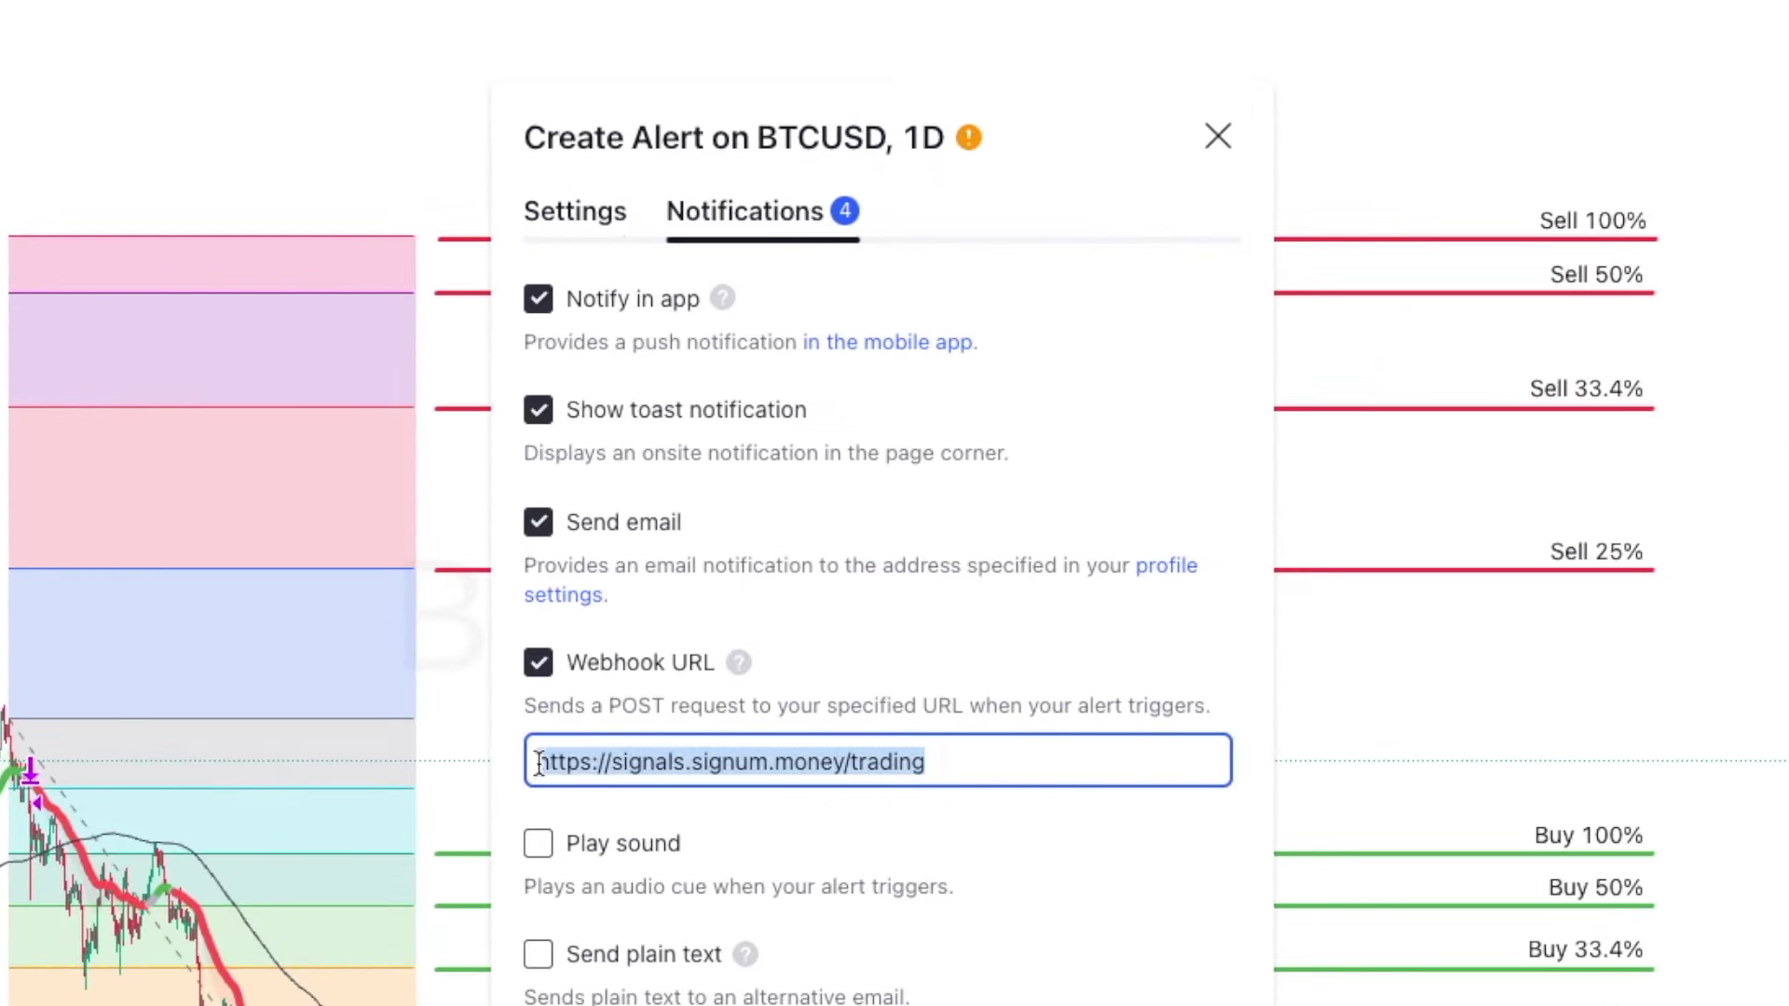
pyautogui.press('BackSpace')
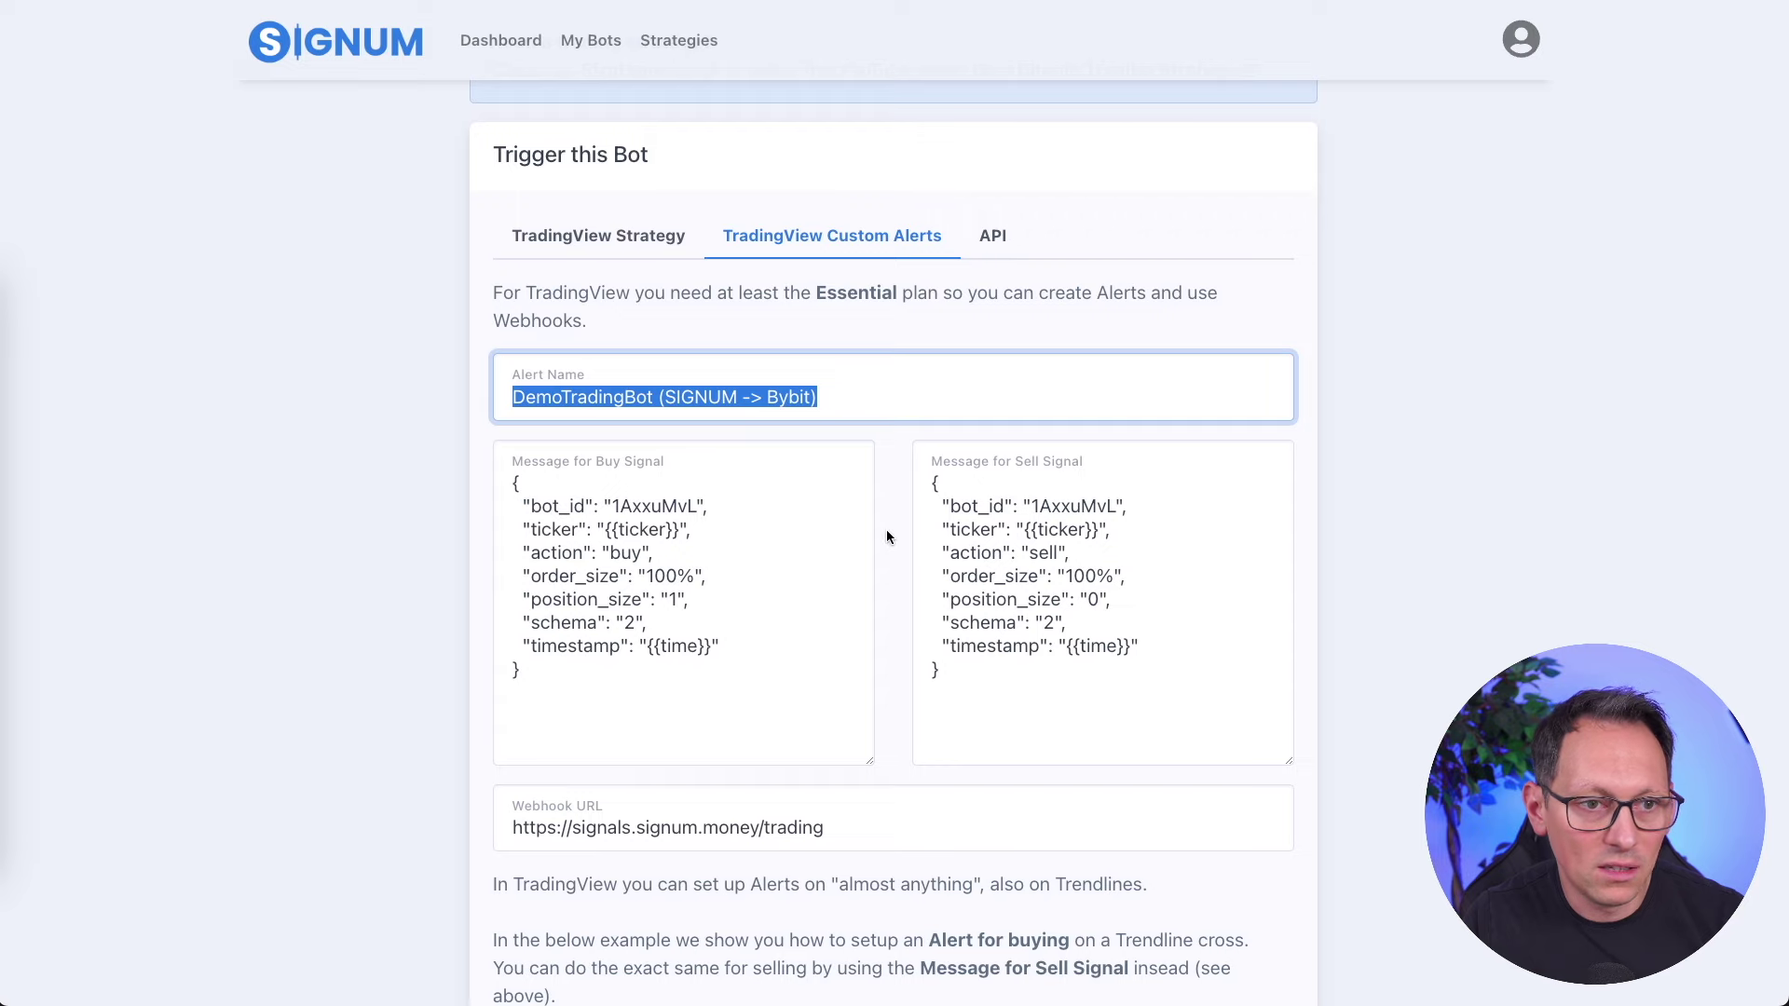
pyautogui.click(886, 529)
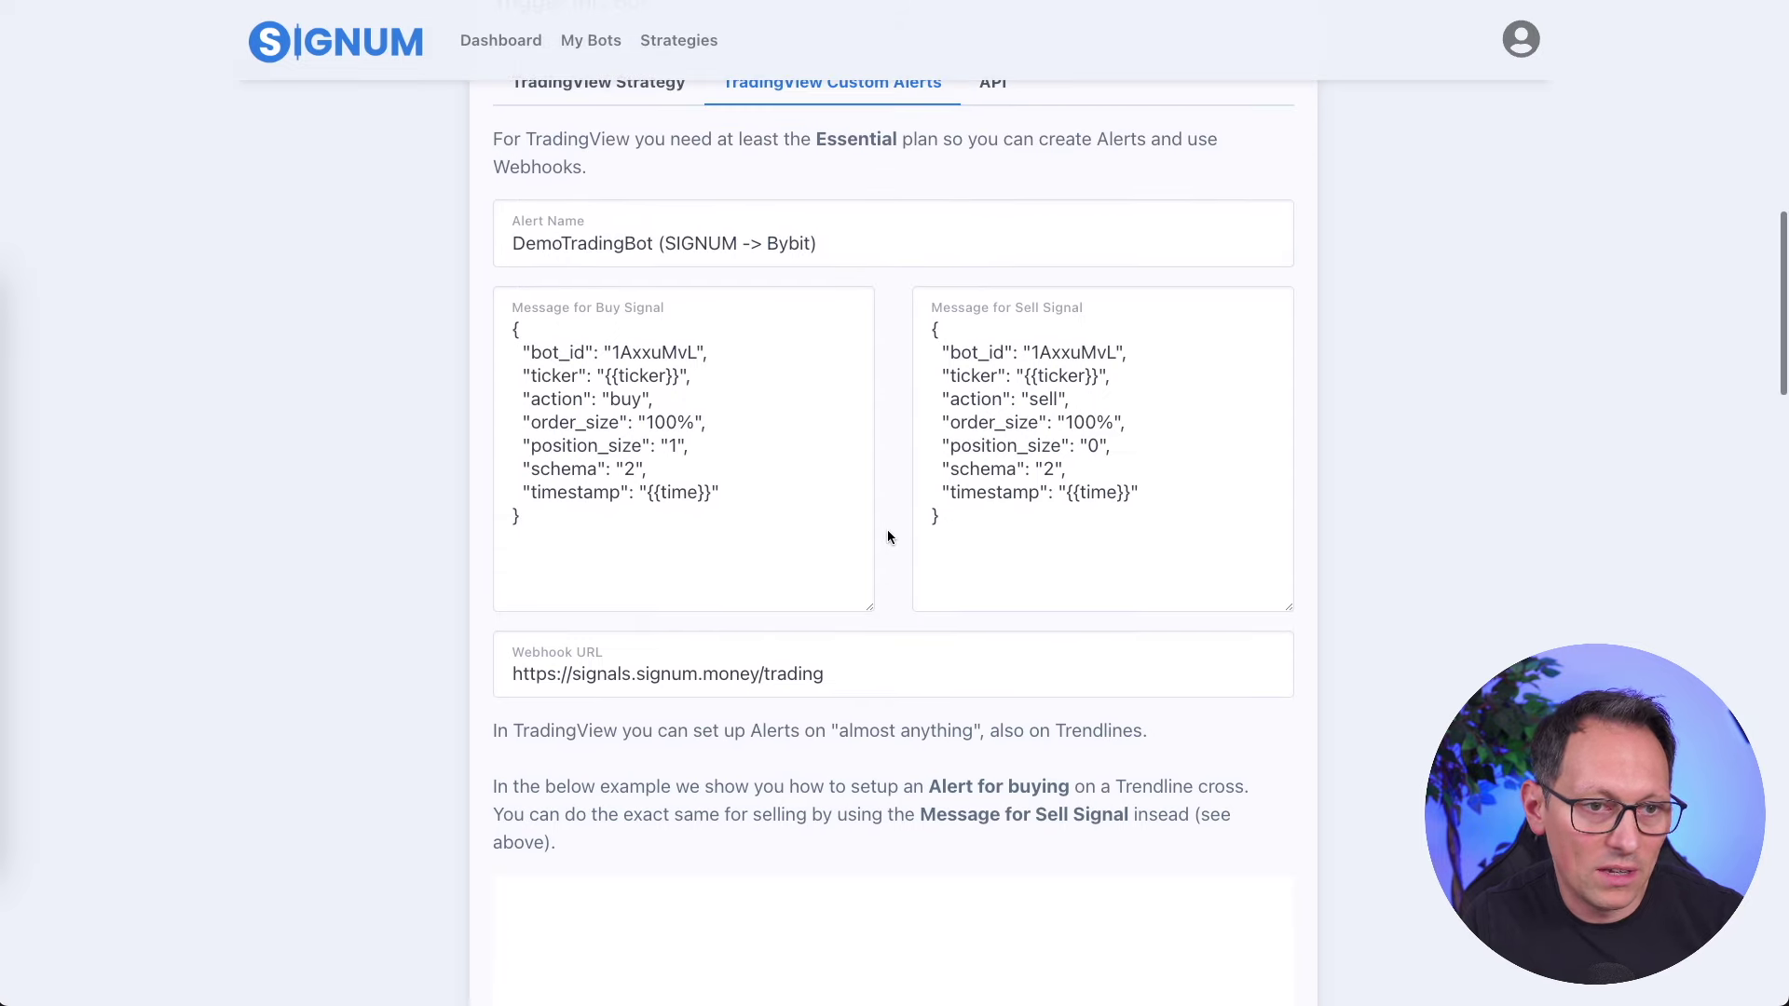
pyautogui.tripleClick(866, 674)
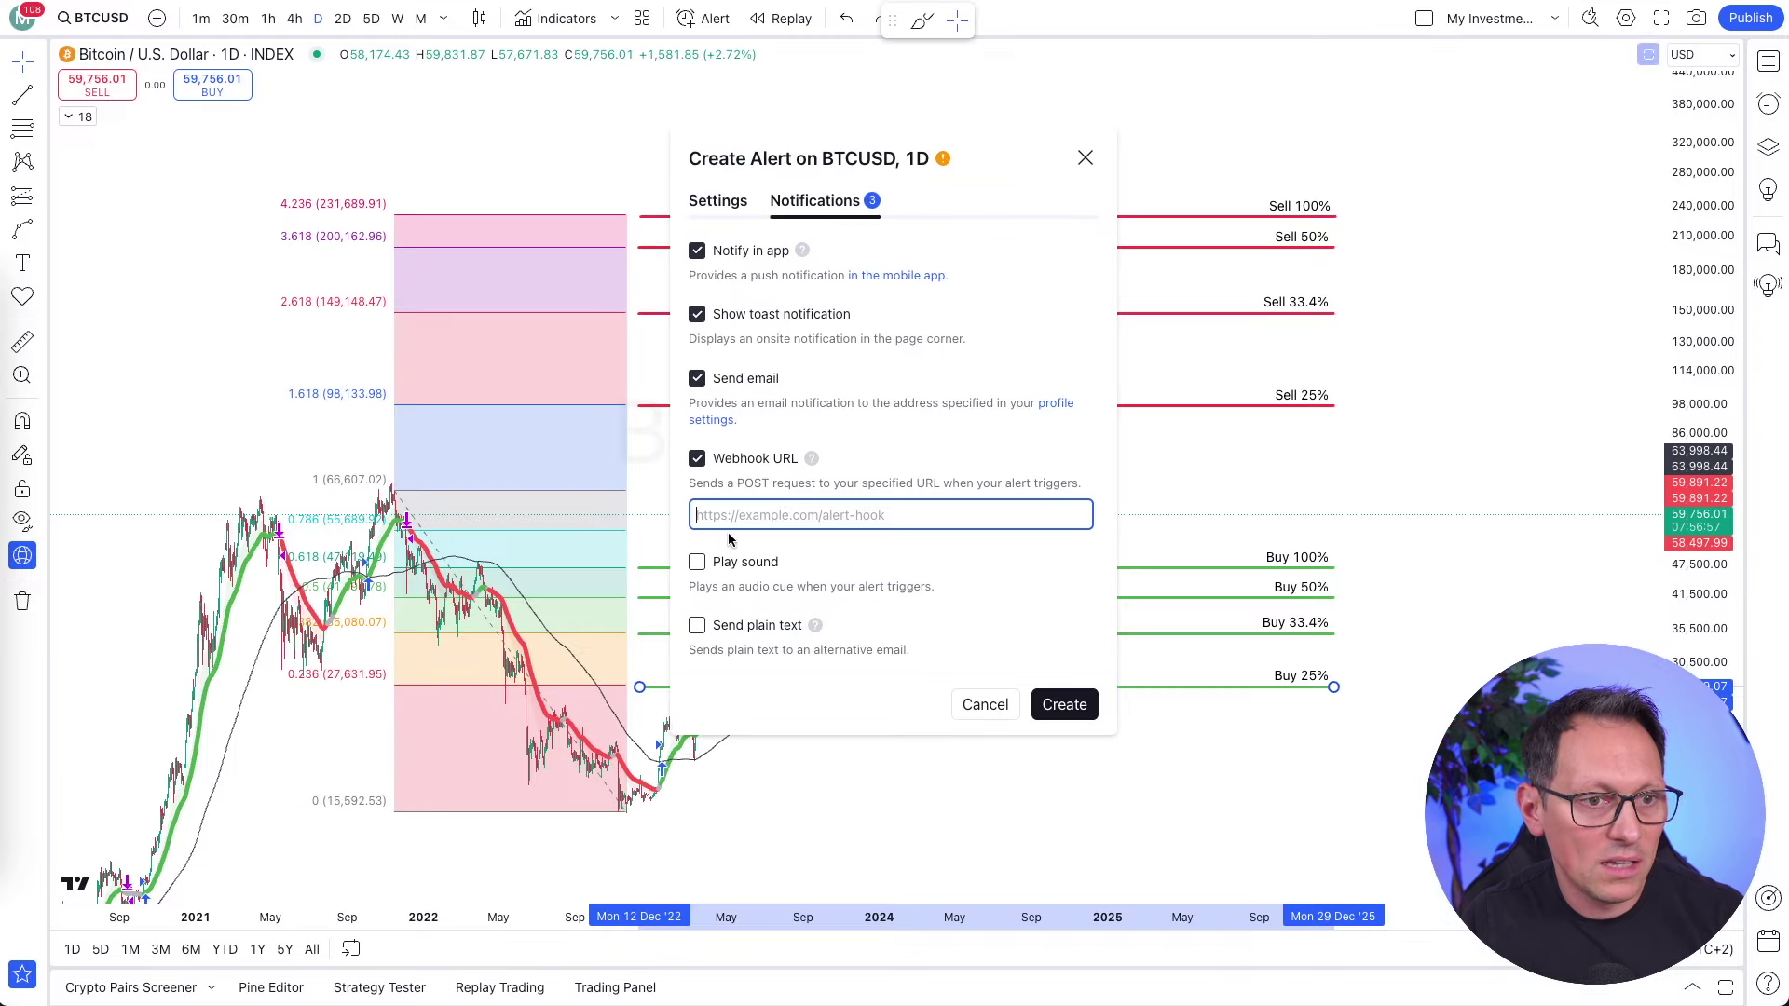
pyautogui.hotkey('ctrl', 'v')
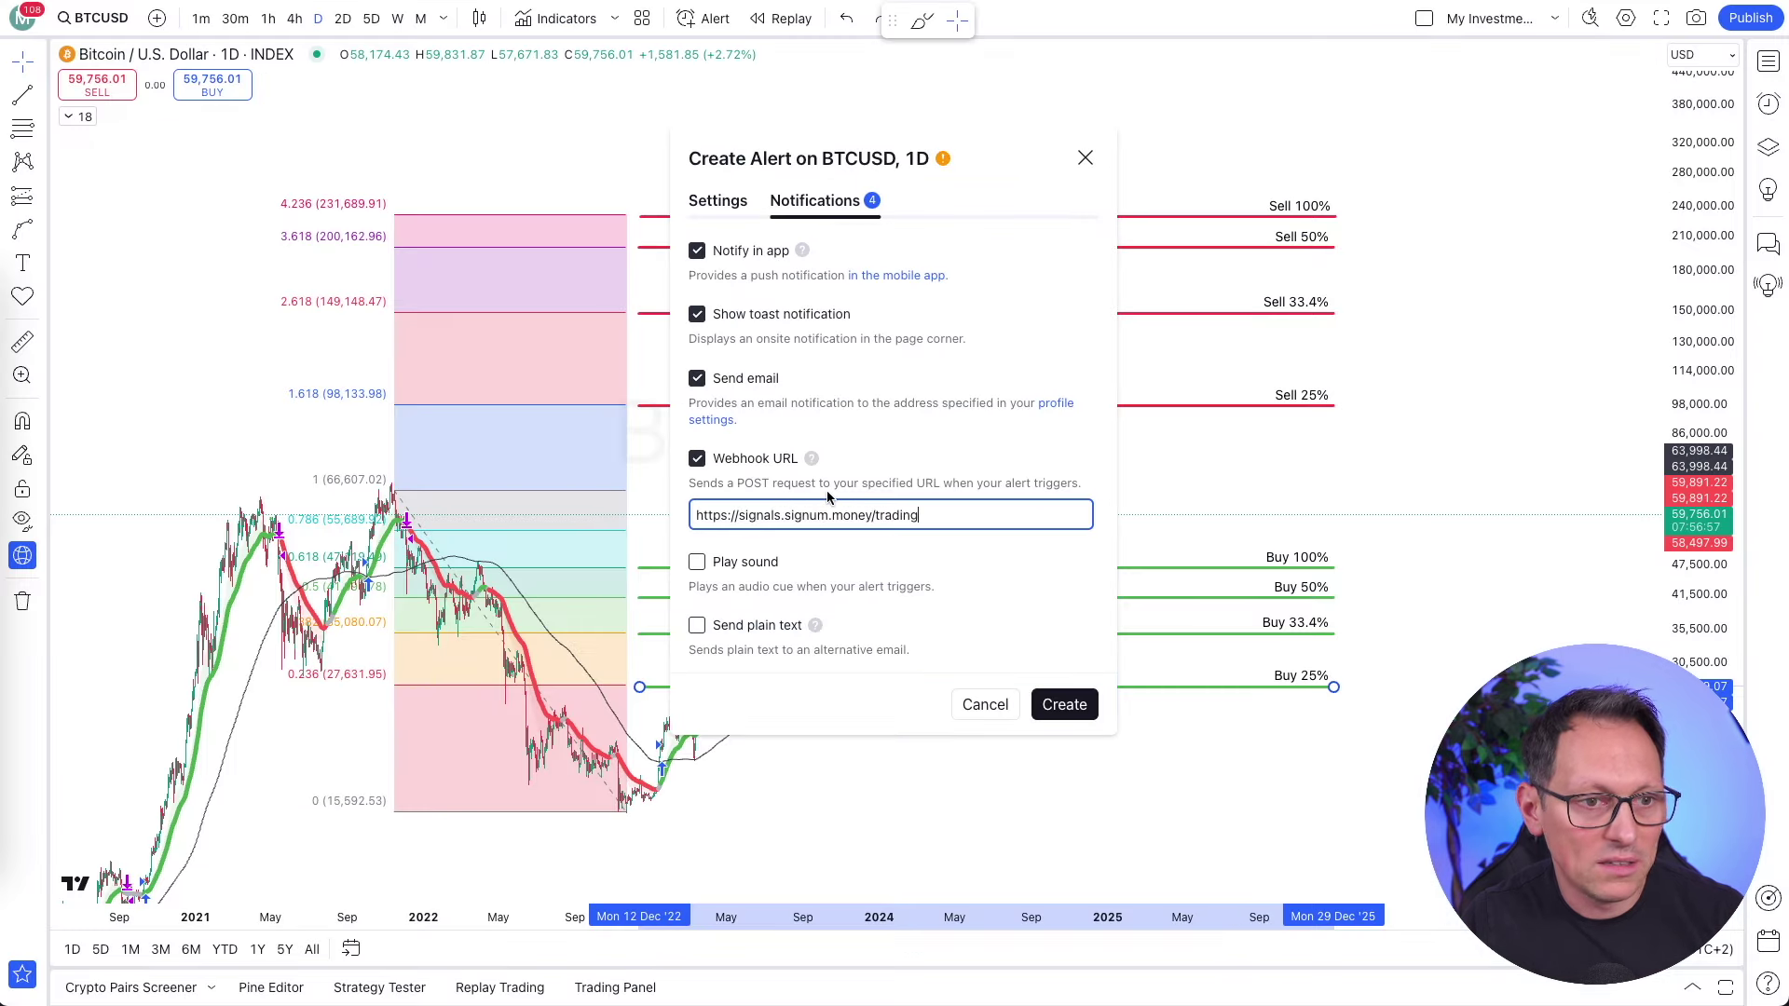
pyautogui.click(1064, 704)
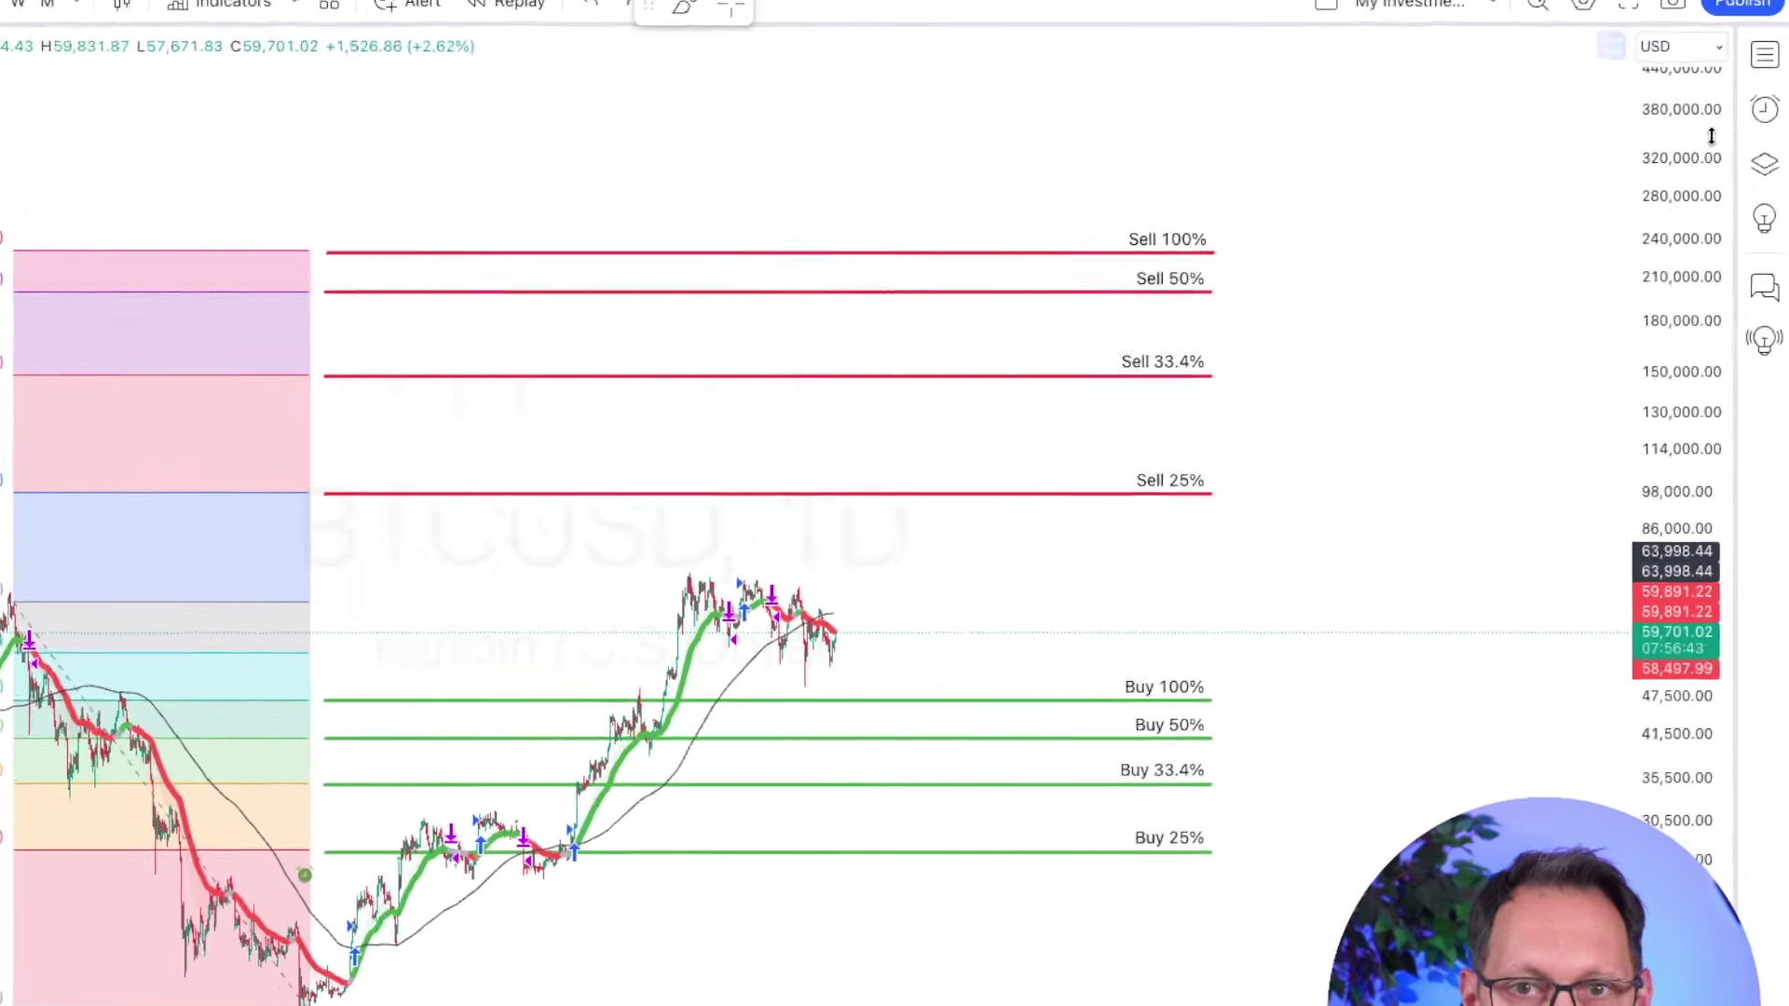
# Show the list of alerts and widen it enough to read the new alert's full name
pyautogui.click(1759, 119)
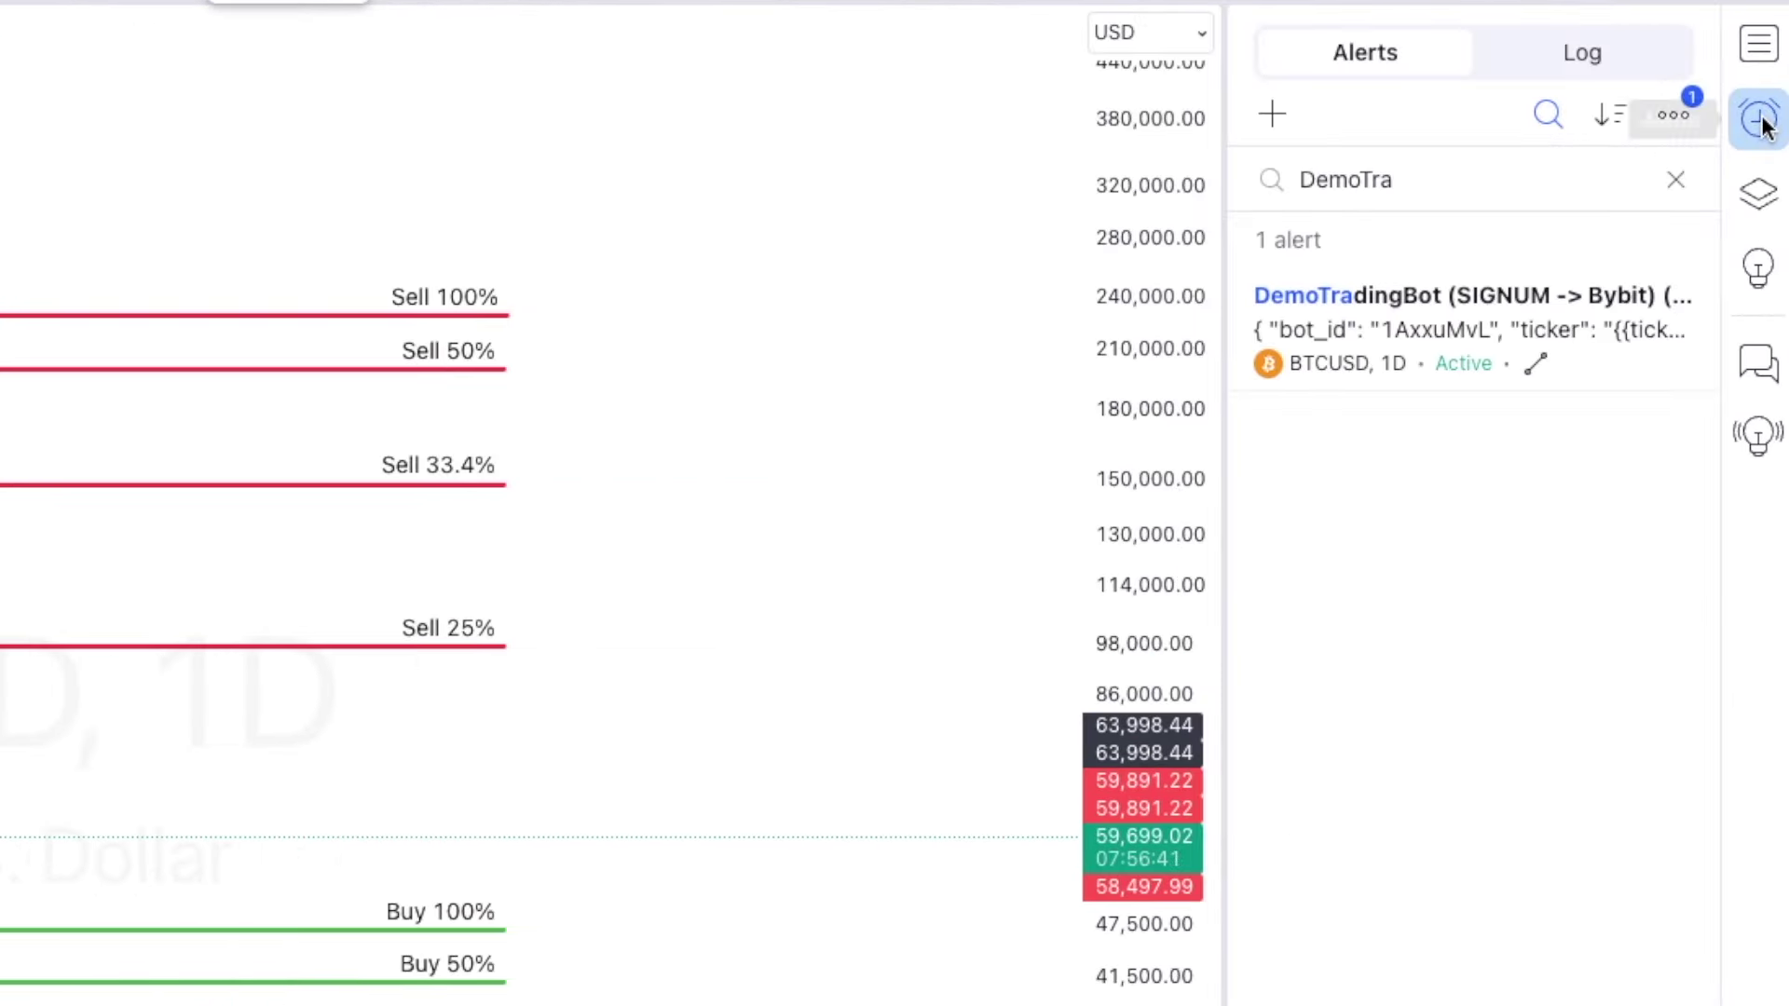
pyautogui.moveTo(1507, 319)
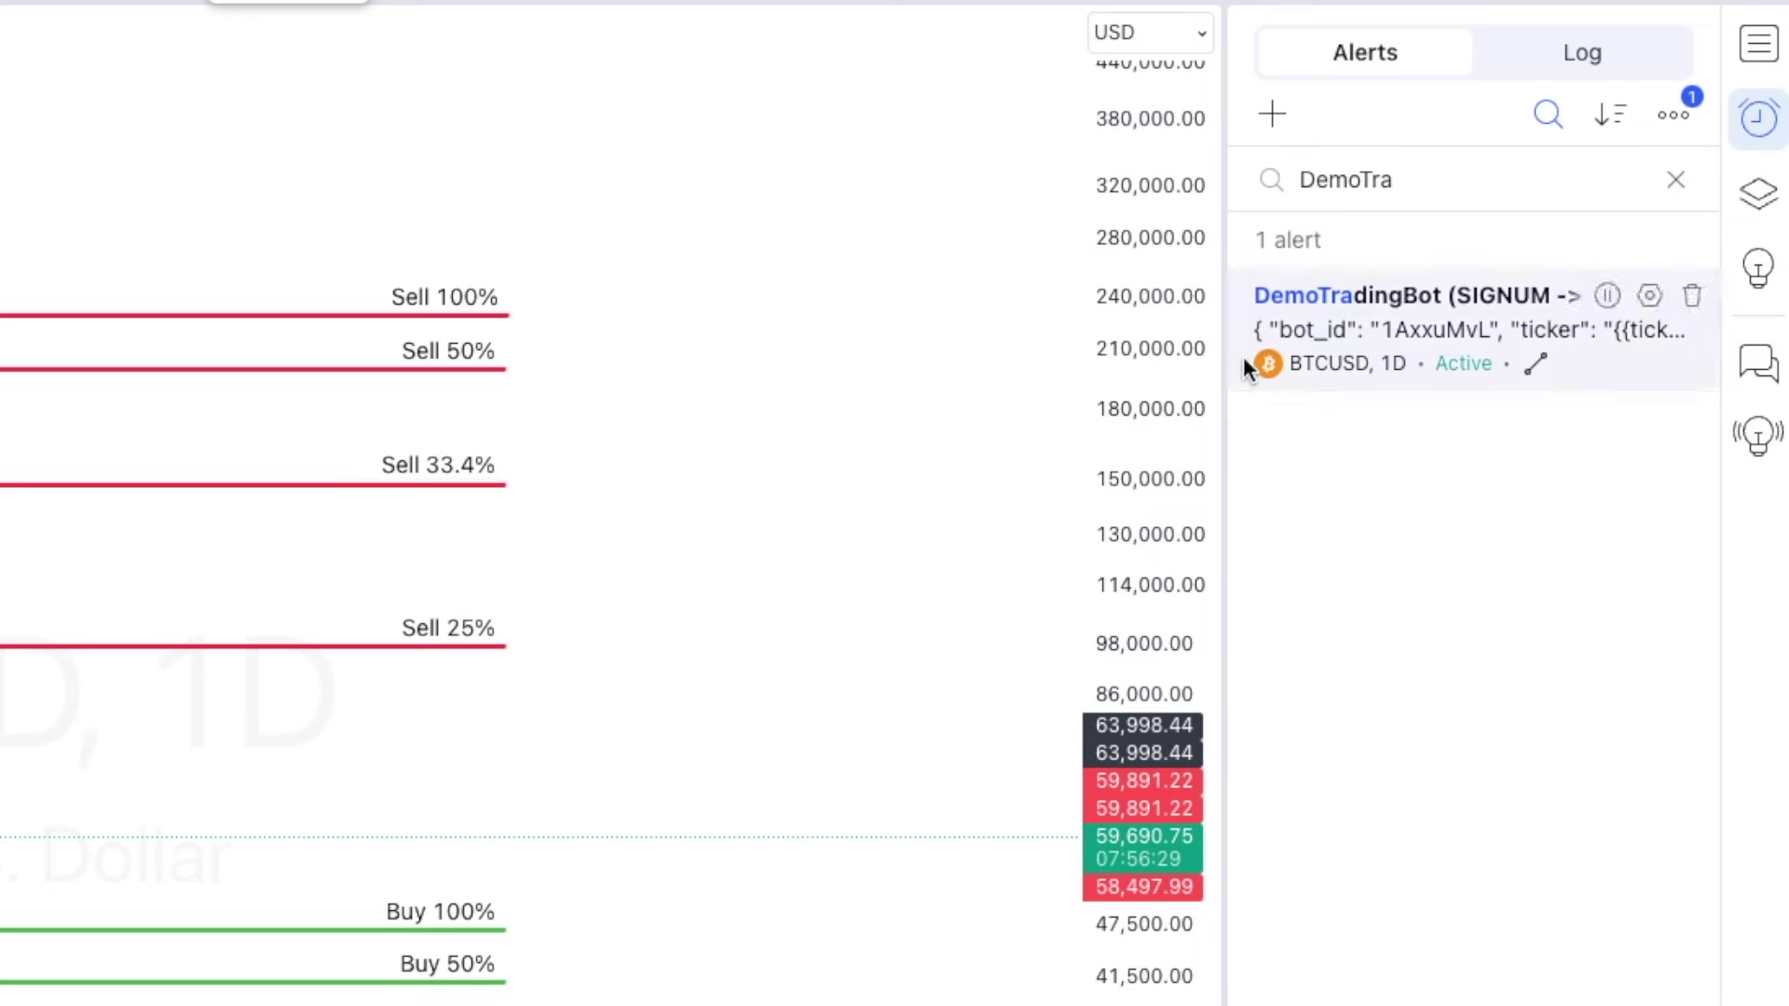
pyautogui.moveTo(1227, 313); pyautogui.dragTo(1104, 326)
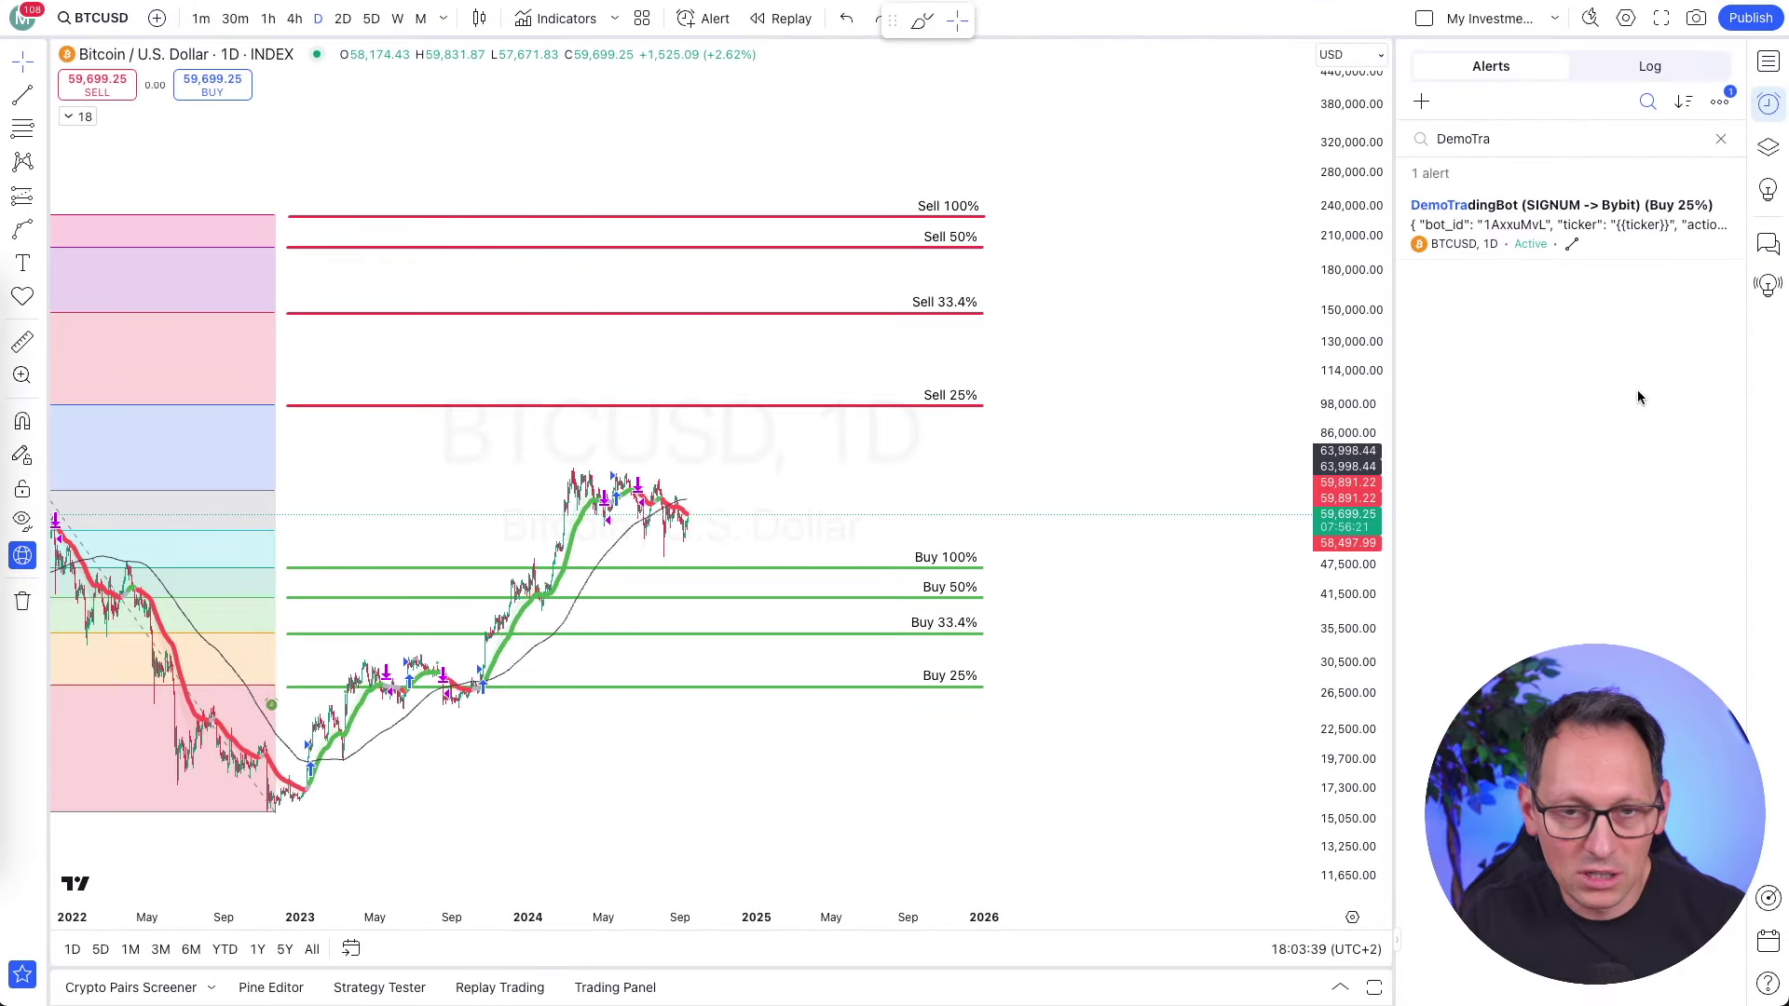
# Start an alert on the Buy 33.4% trend line and replace its default message with the buy signal message copied from Signum
pyautogui.click(896, 634)
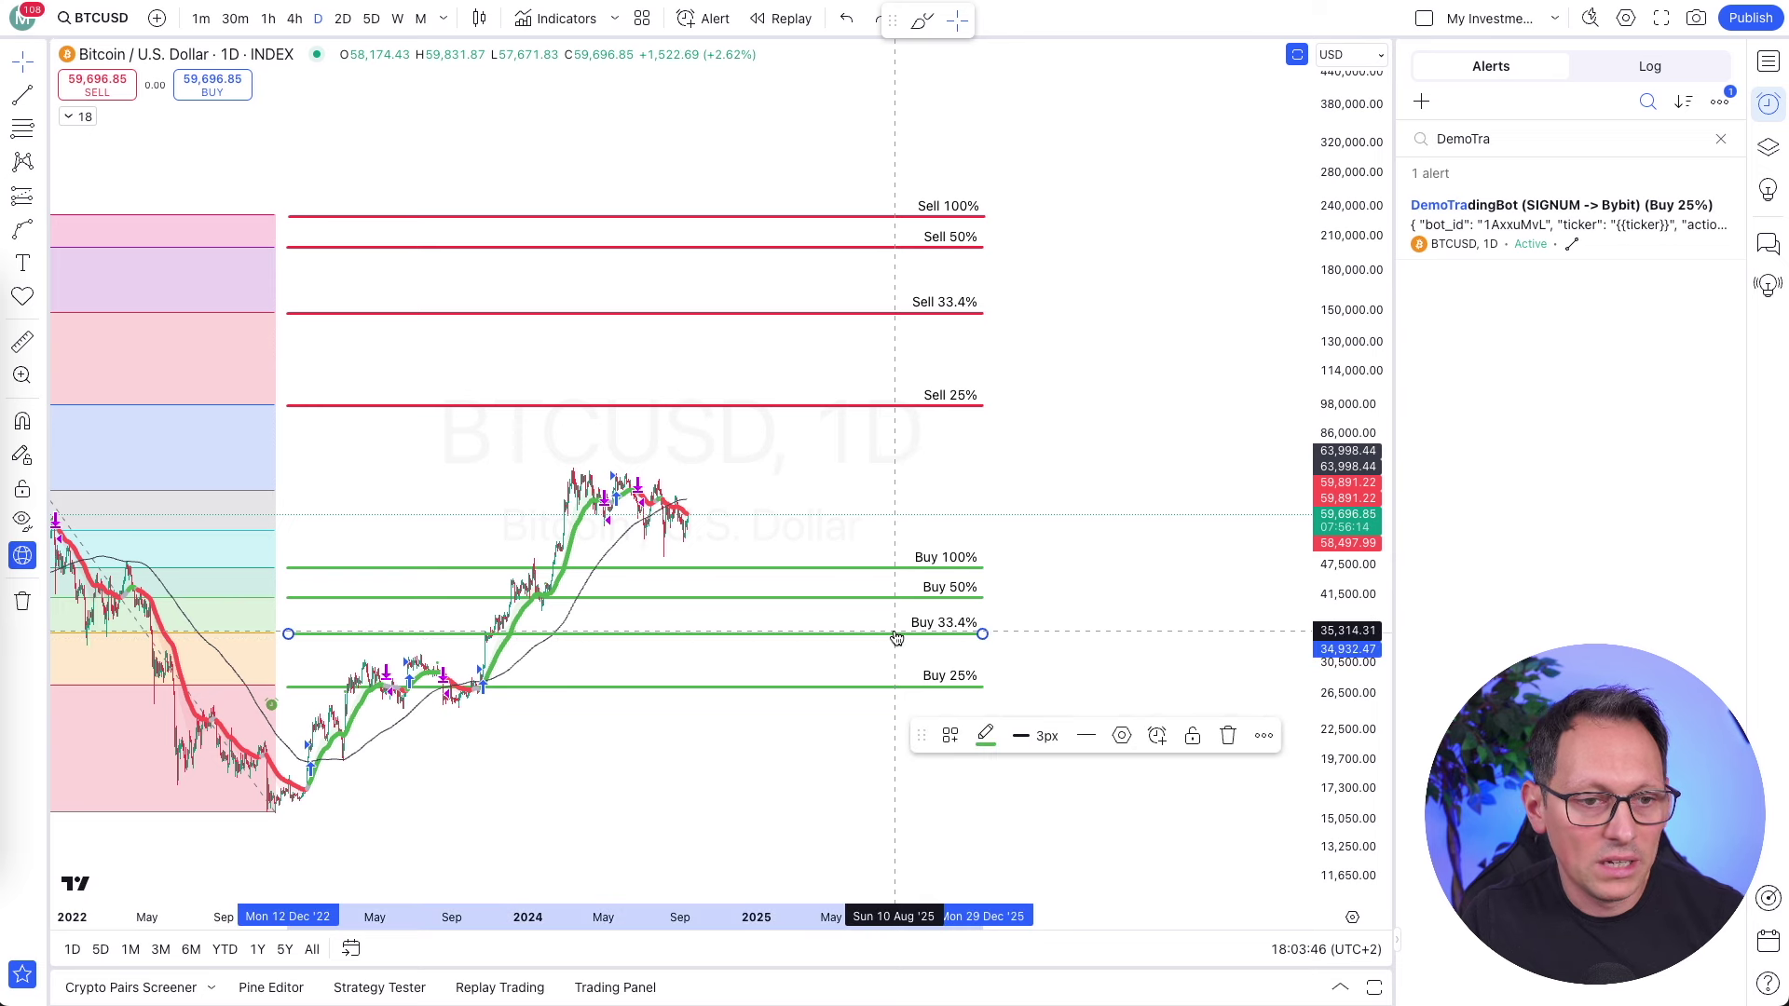
pyautogui.click(1157, 736)
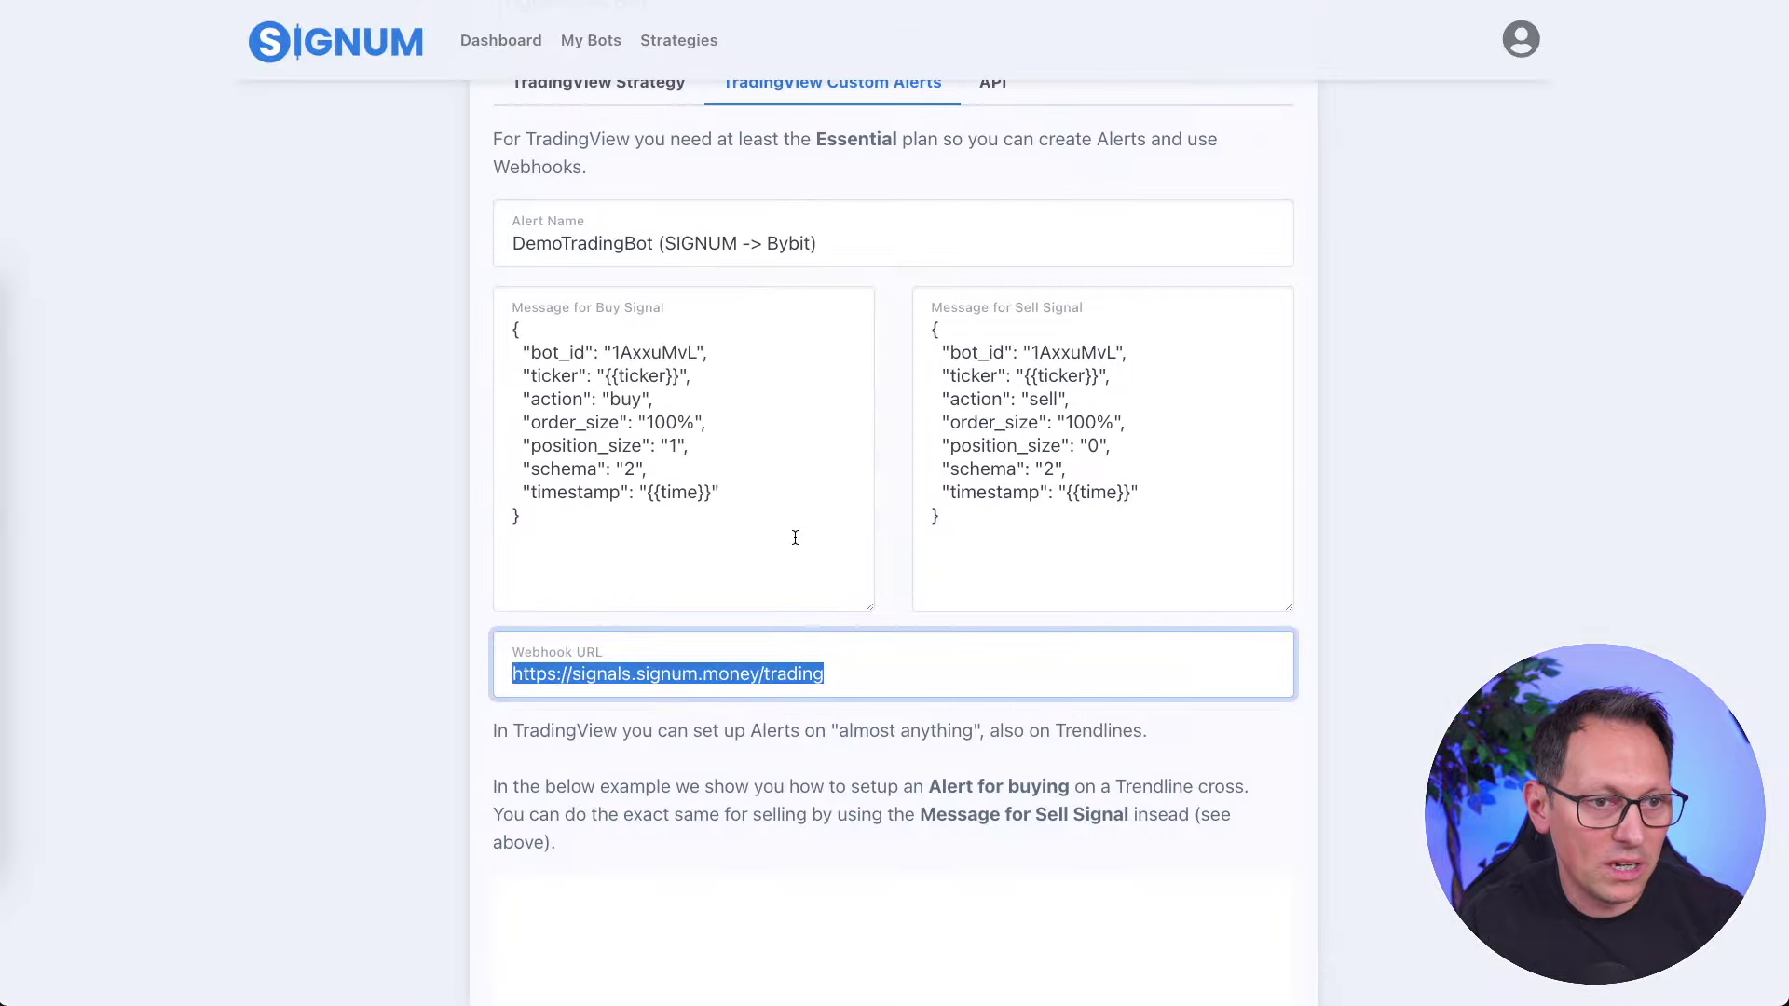
pyautogui.click(802, 532)
pyautogui.hotkey('ctrl', 'a')
pyautogui.hotkey('ctrl', 'c')
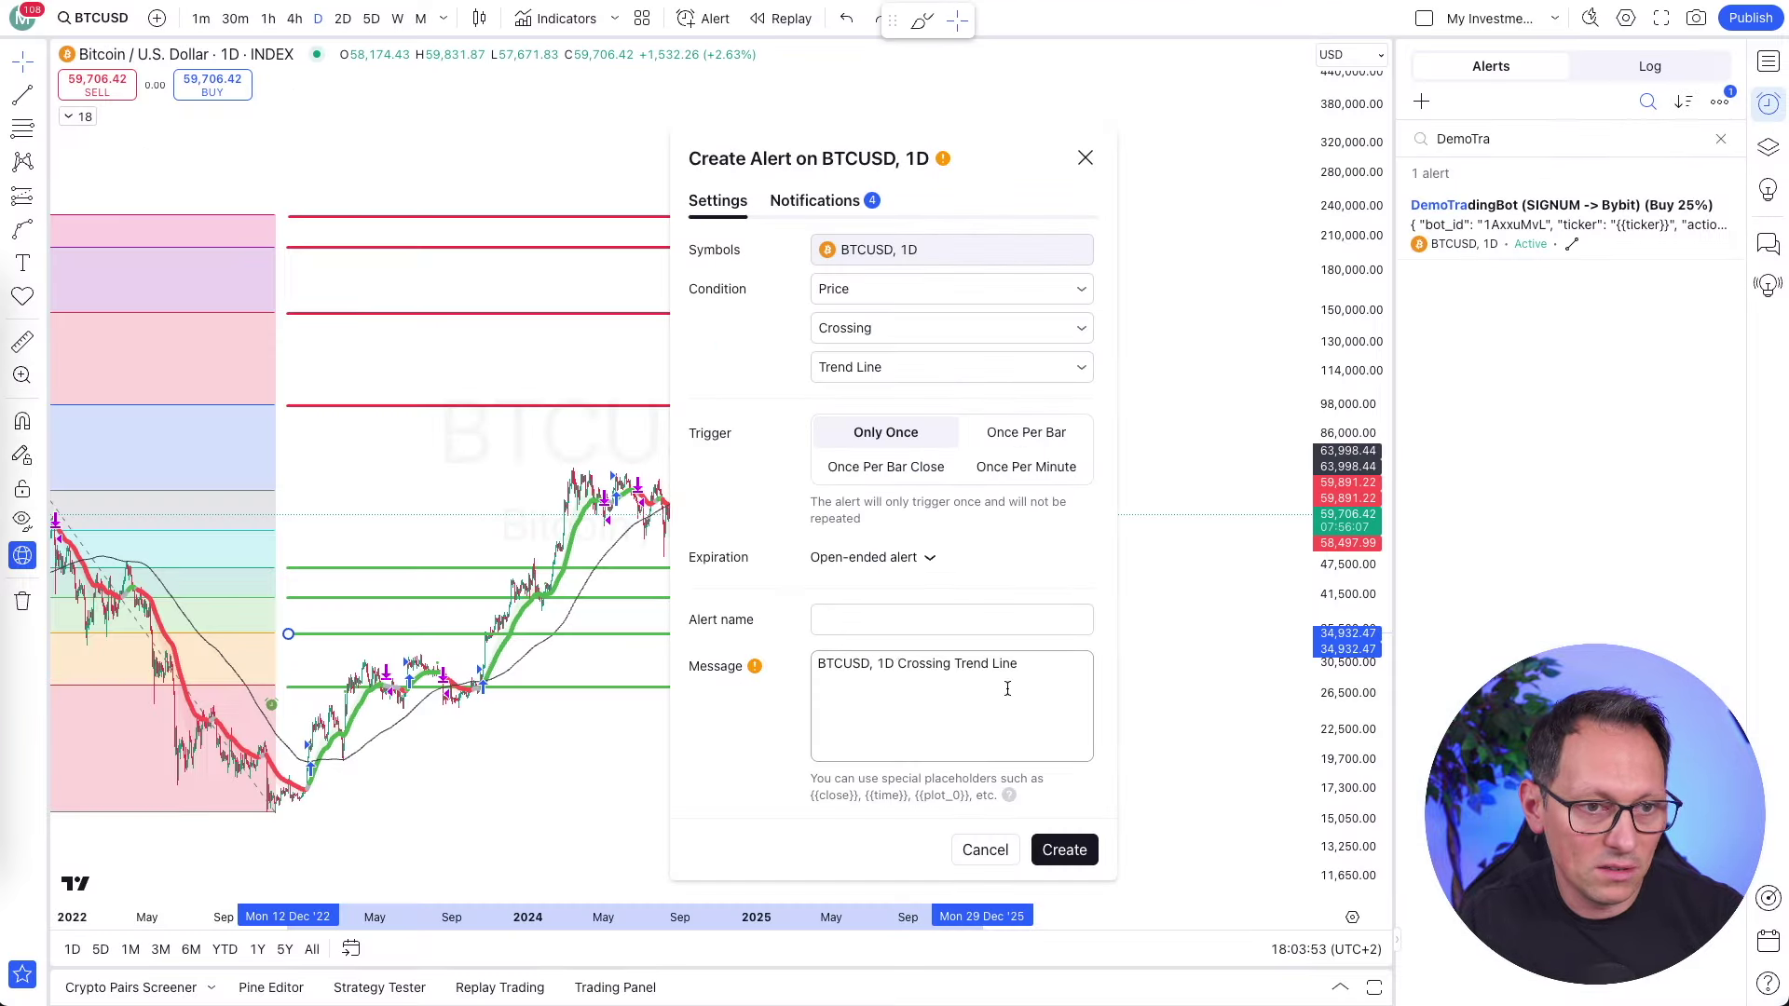
pyautogui.click(1007, 688)
pyautogui.hotkey('ctrl', 'a')
pyautogui.hotkey('ctrl', 'v')
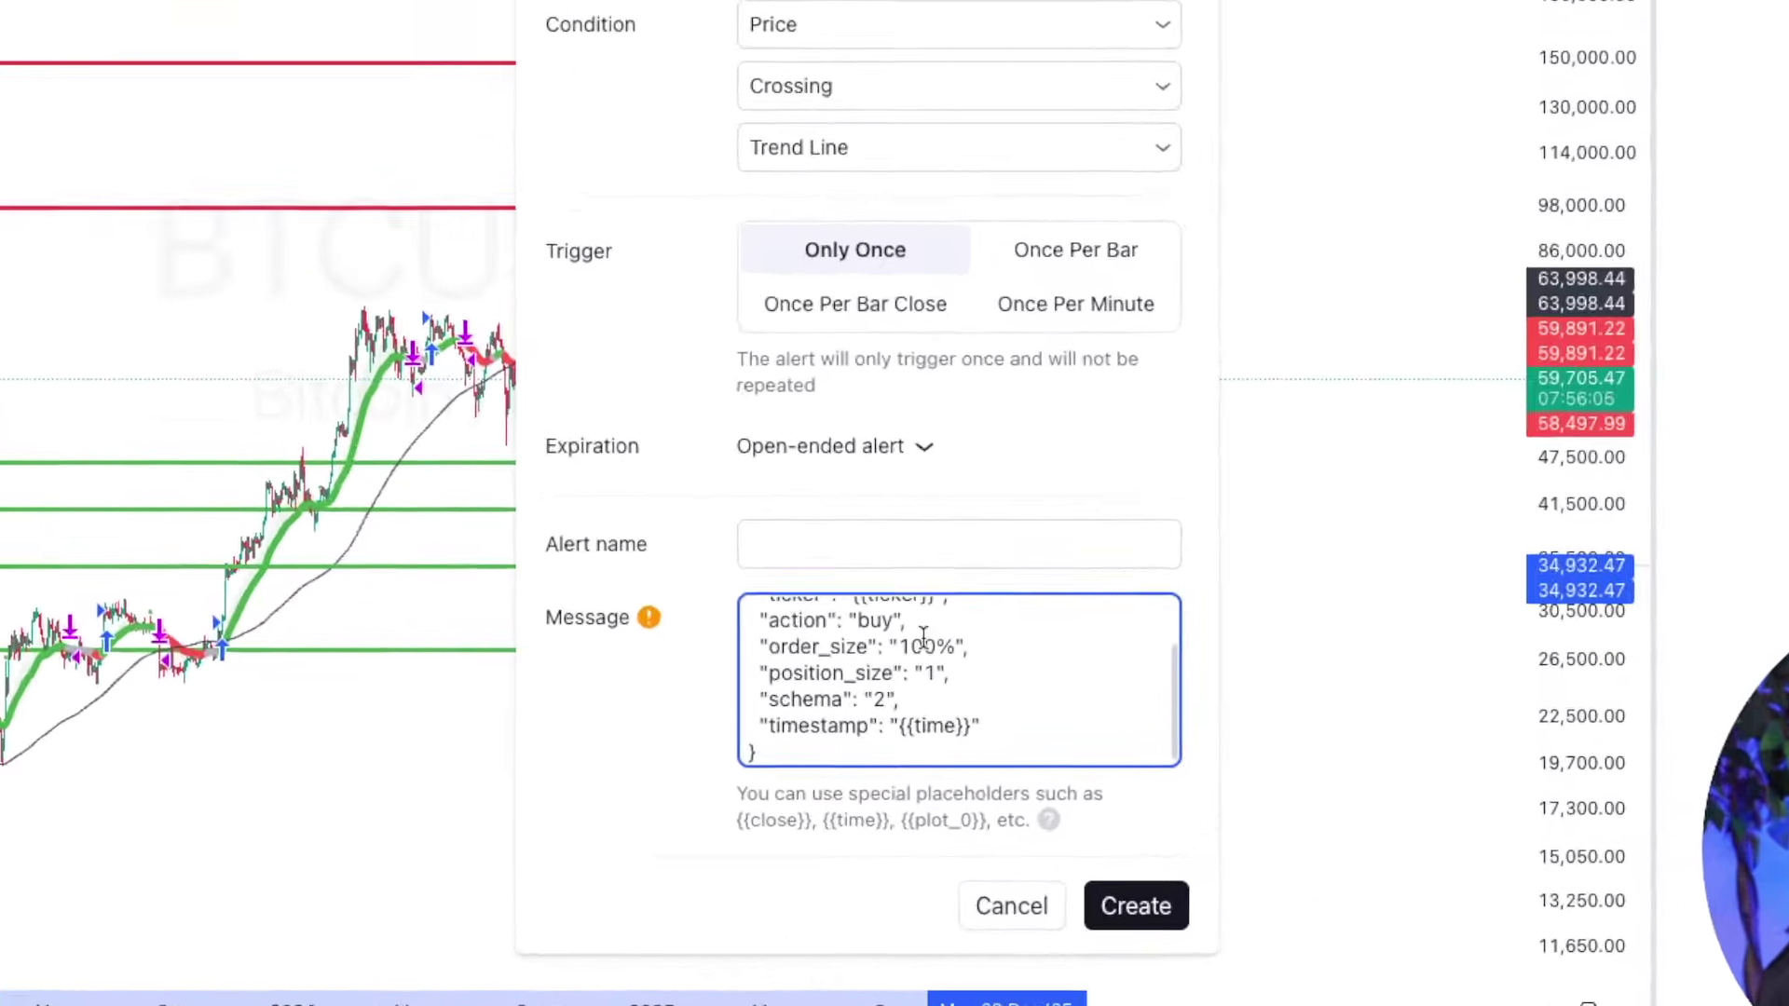
# Set the order size in the new alert's message to 33.4%
pyautogui.press('BackSpace')
pyautogui.press('BackSpace')
pyautogui.press('BackSpace')
pyautogui.write('33.4')
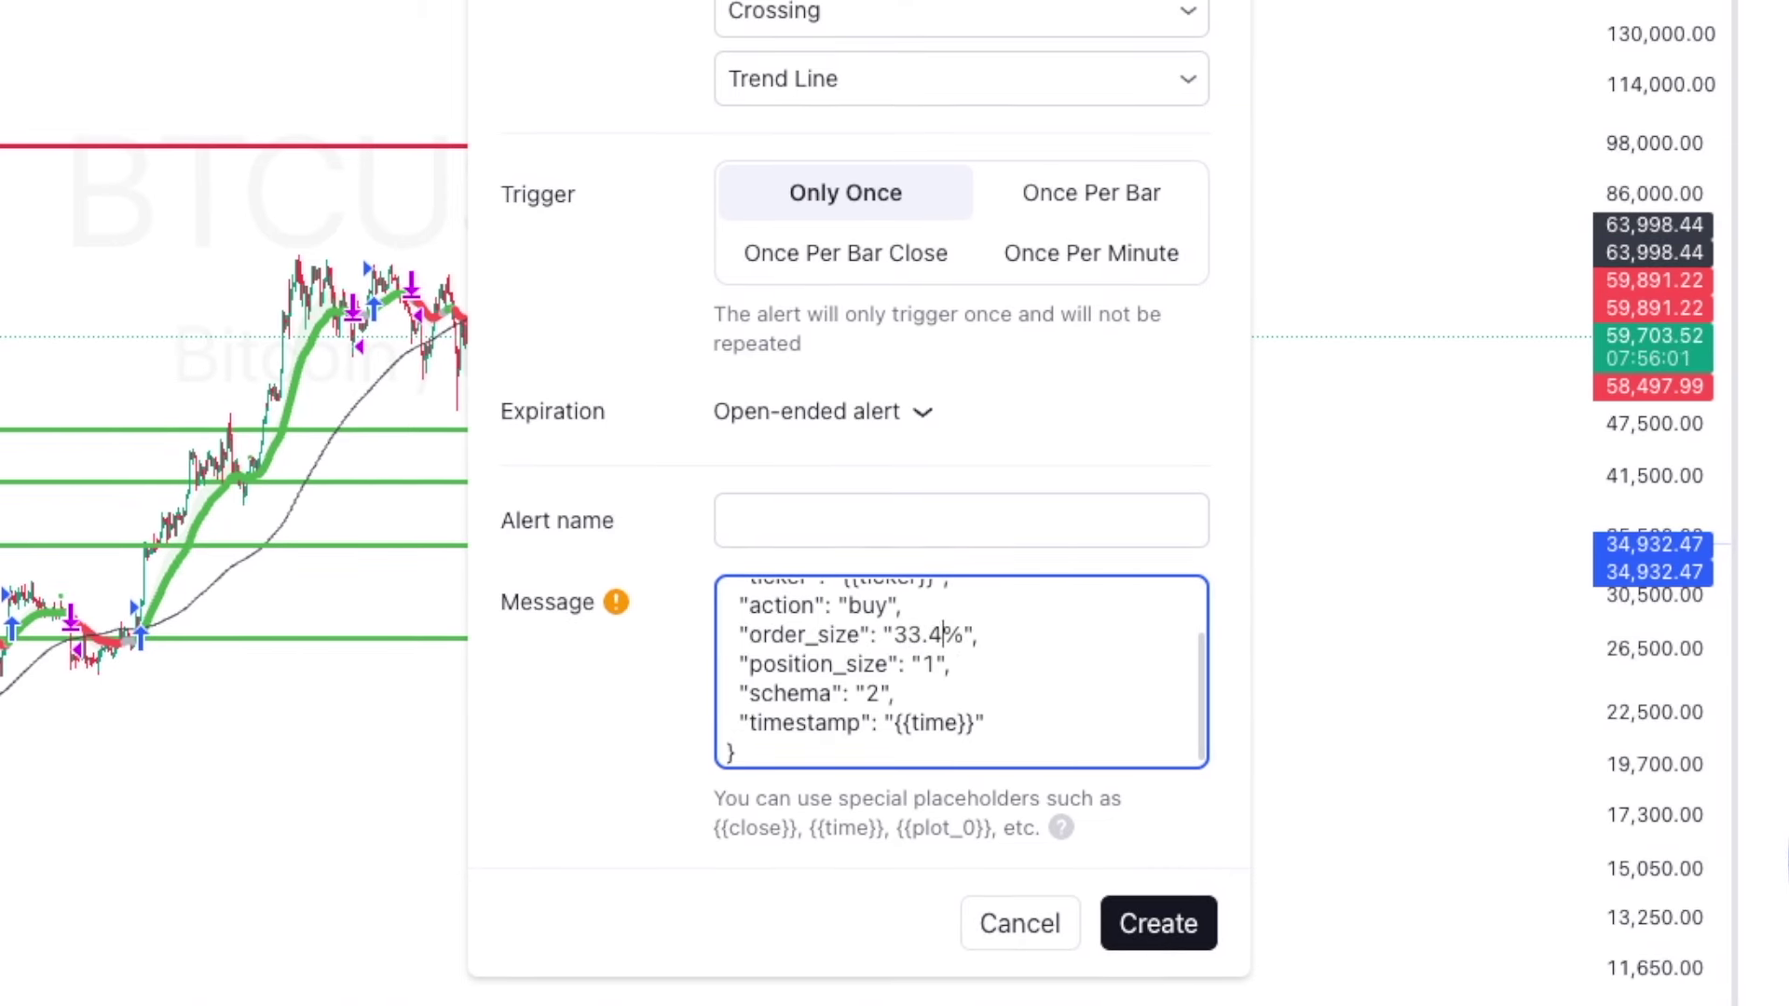
pyautogui.scroll(1, 1007, 650)
pyautogui.click(640, 718)
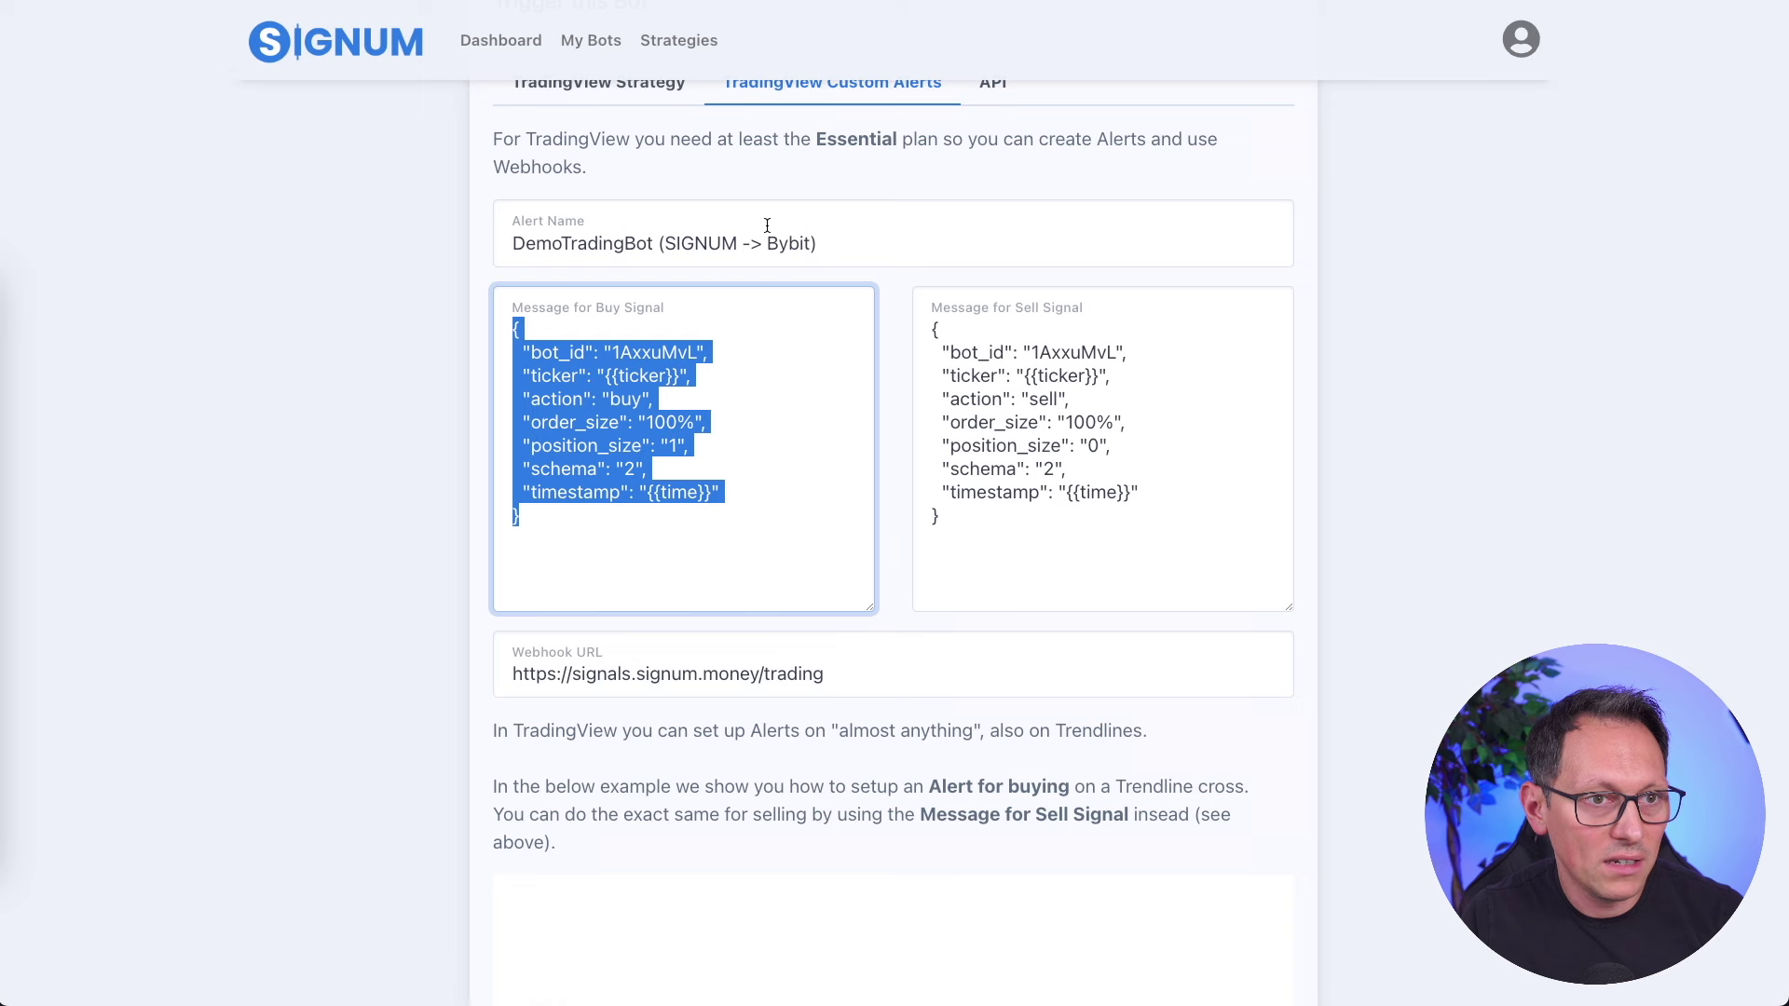
# Name the new alert DemoTradingBot (SIGNUM -> Bybit) (Buy 33.4%), copying the bot's alert name from Signum
pyautogui.click(767, 226)
pyautogui.hotkey('ctrl', 'c')
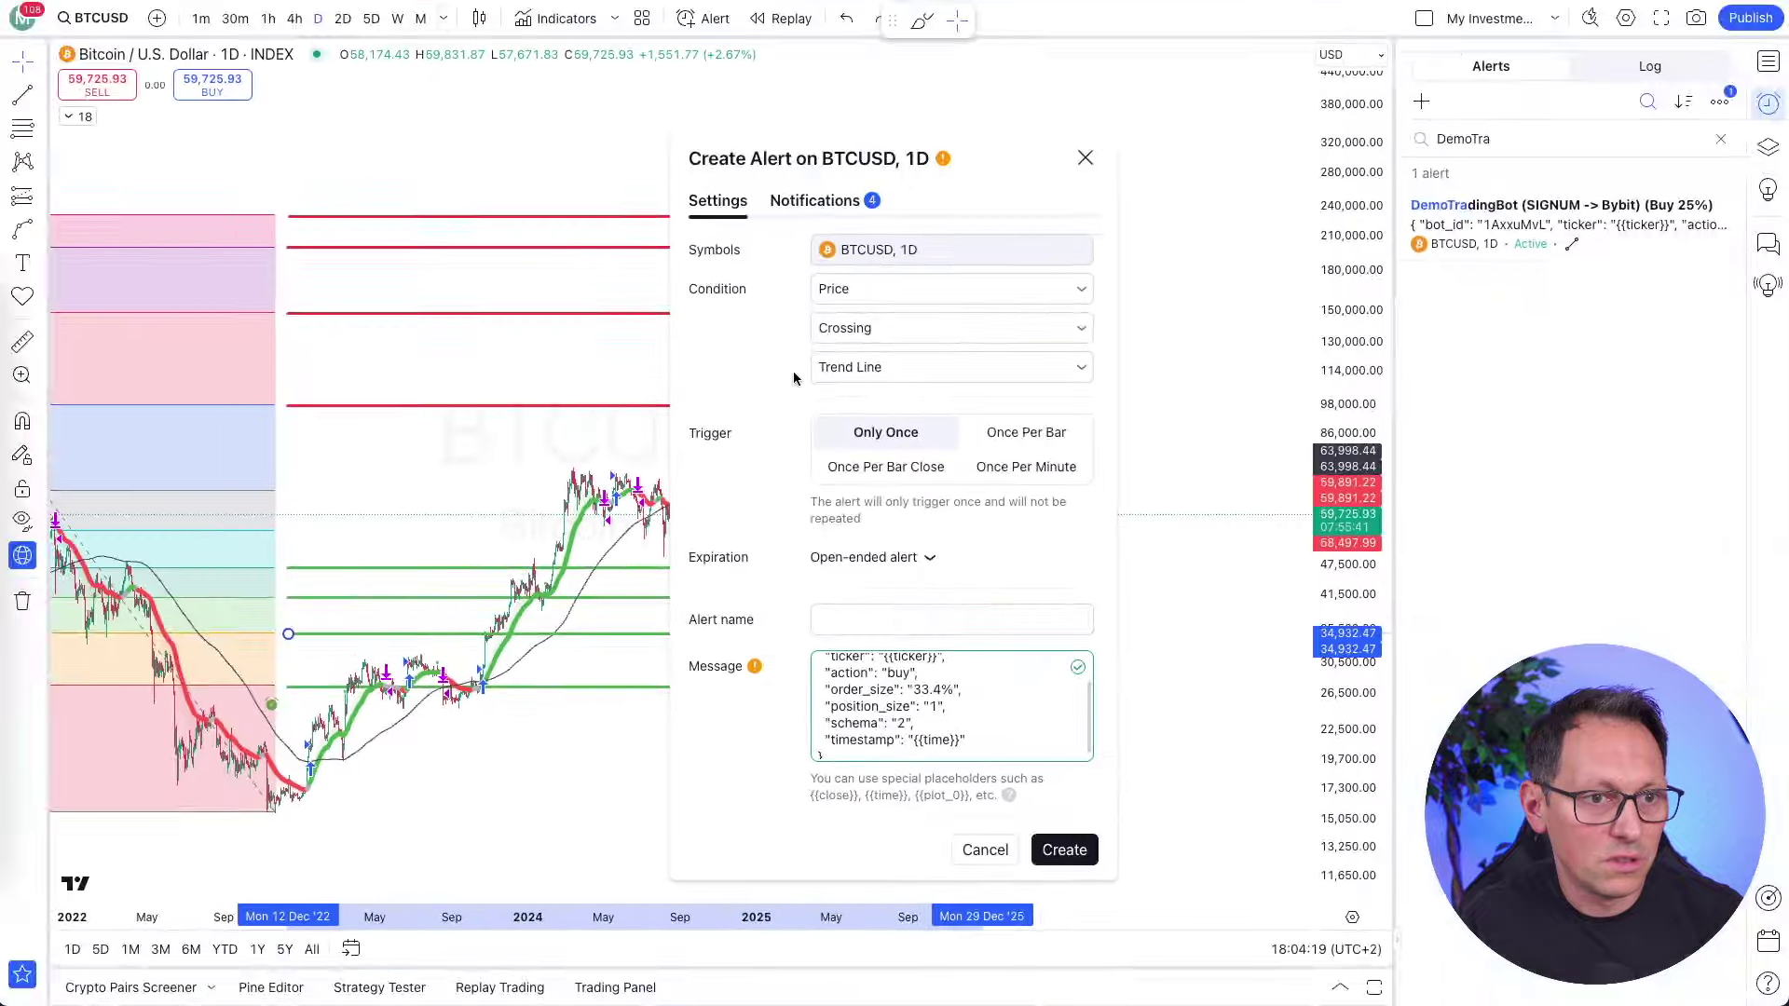
pyautogui.click(930, 623)
pyautogui.hotkey('ctrl', 'v')
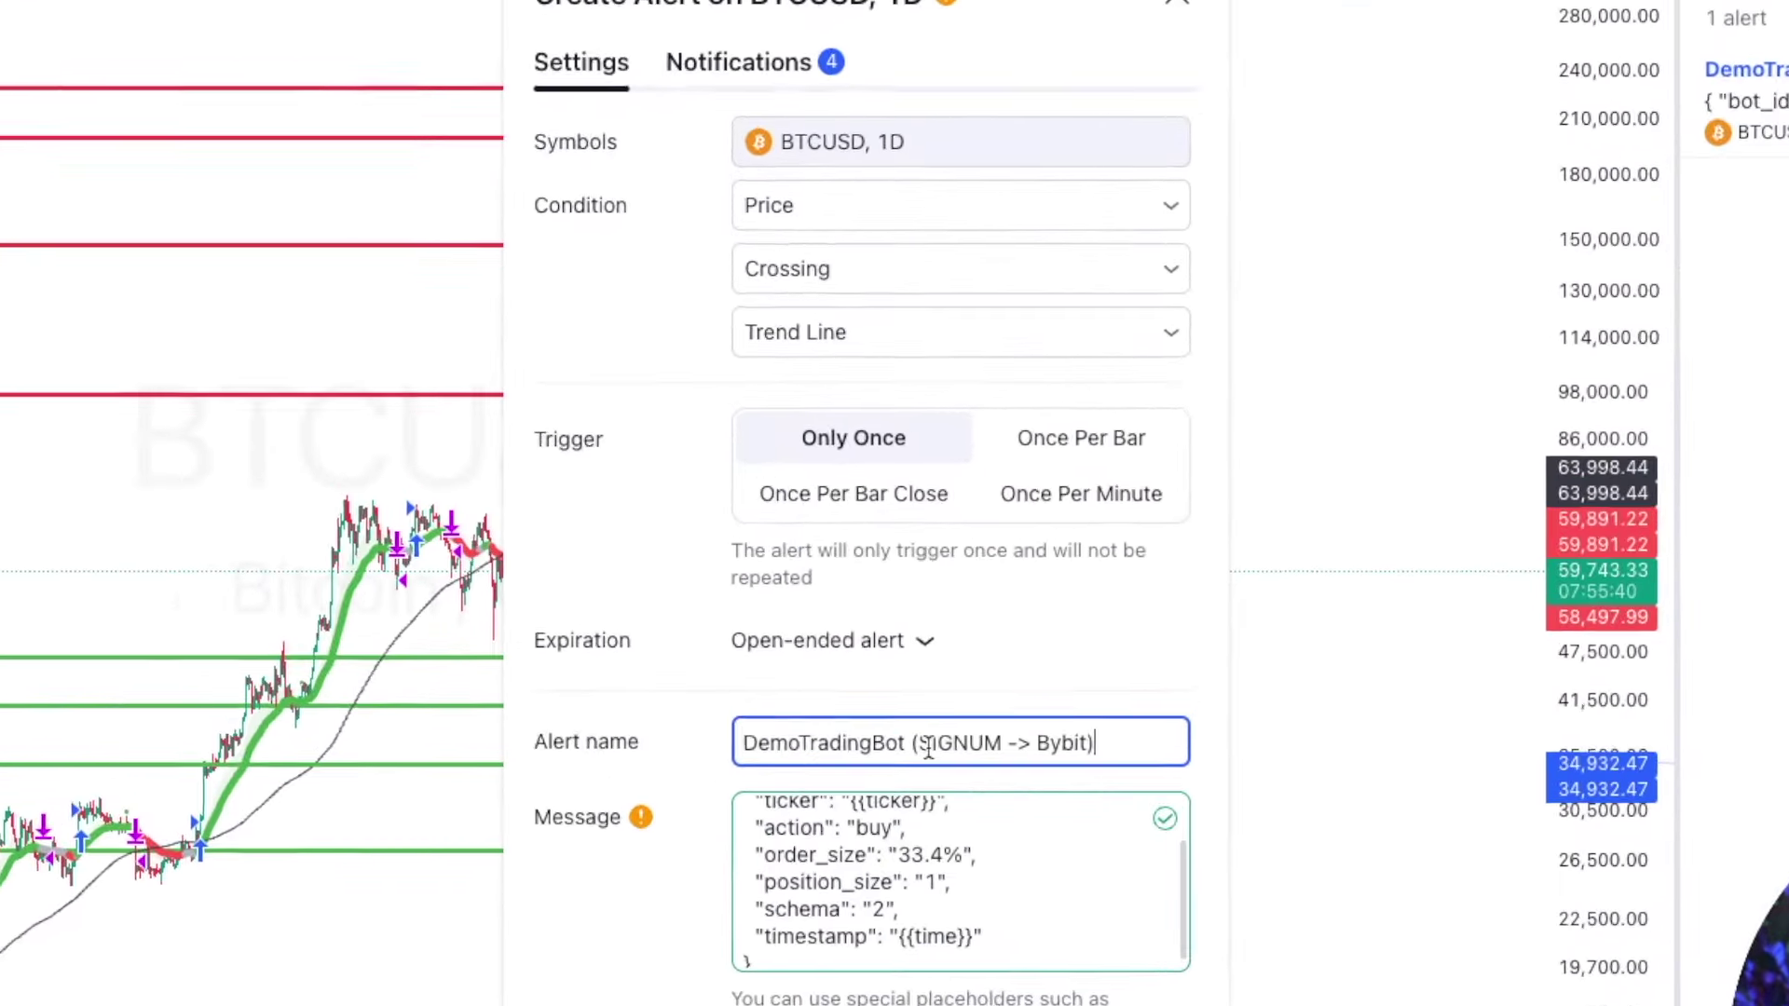
pyautogui.write('(Buy 33.4%)')
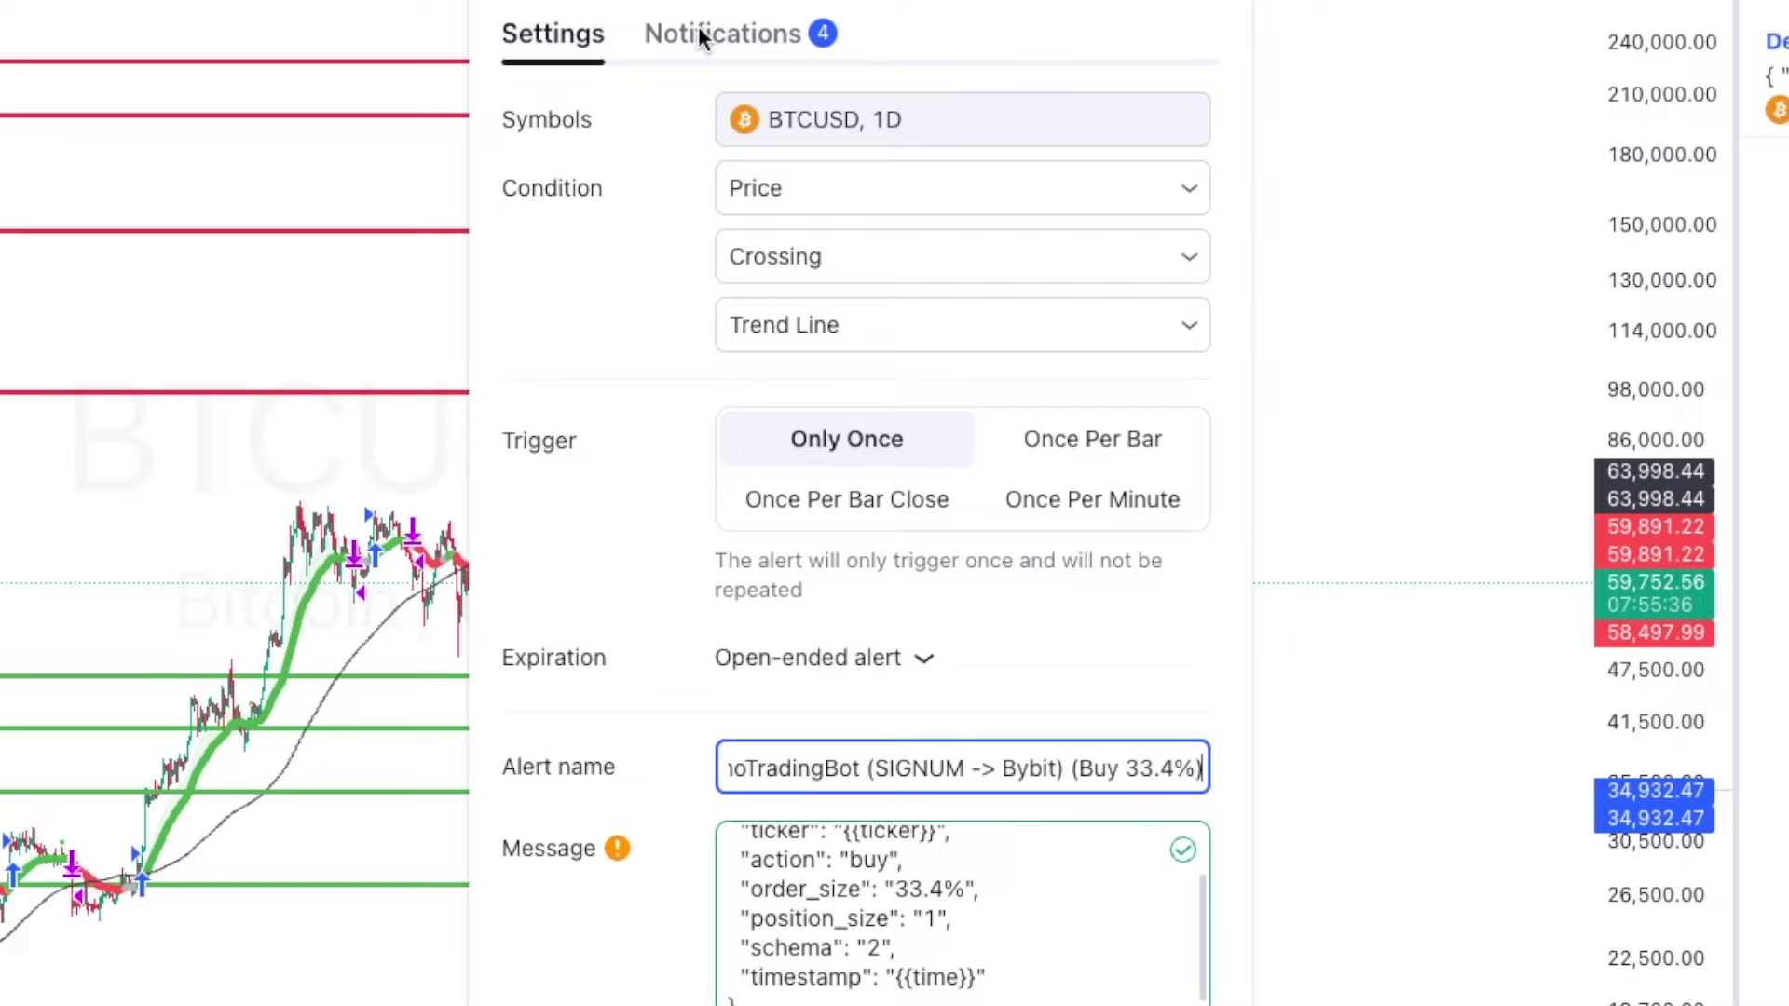
# Check the webhook URL in the alert's notification settings and create the Buy 33.4% alert
pyautogui.click(701, 27)
pyautogui.click(957, 587)
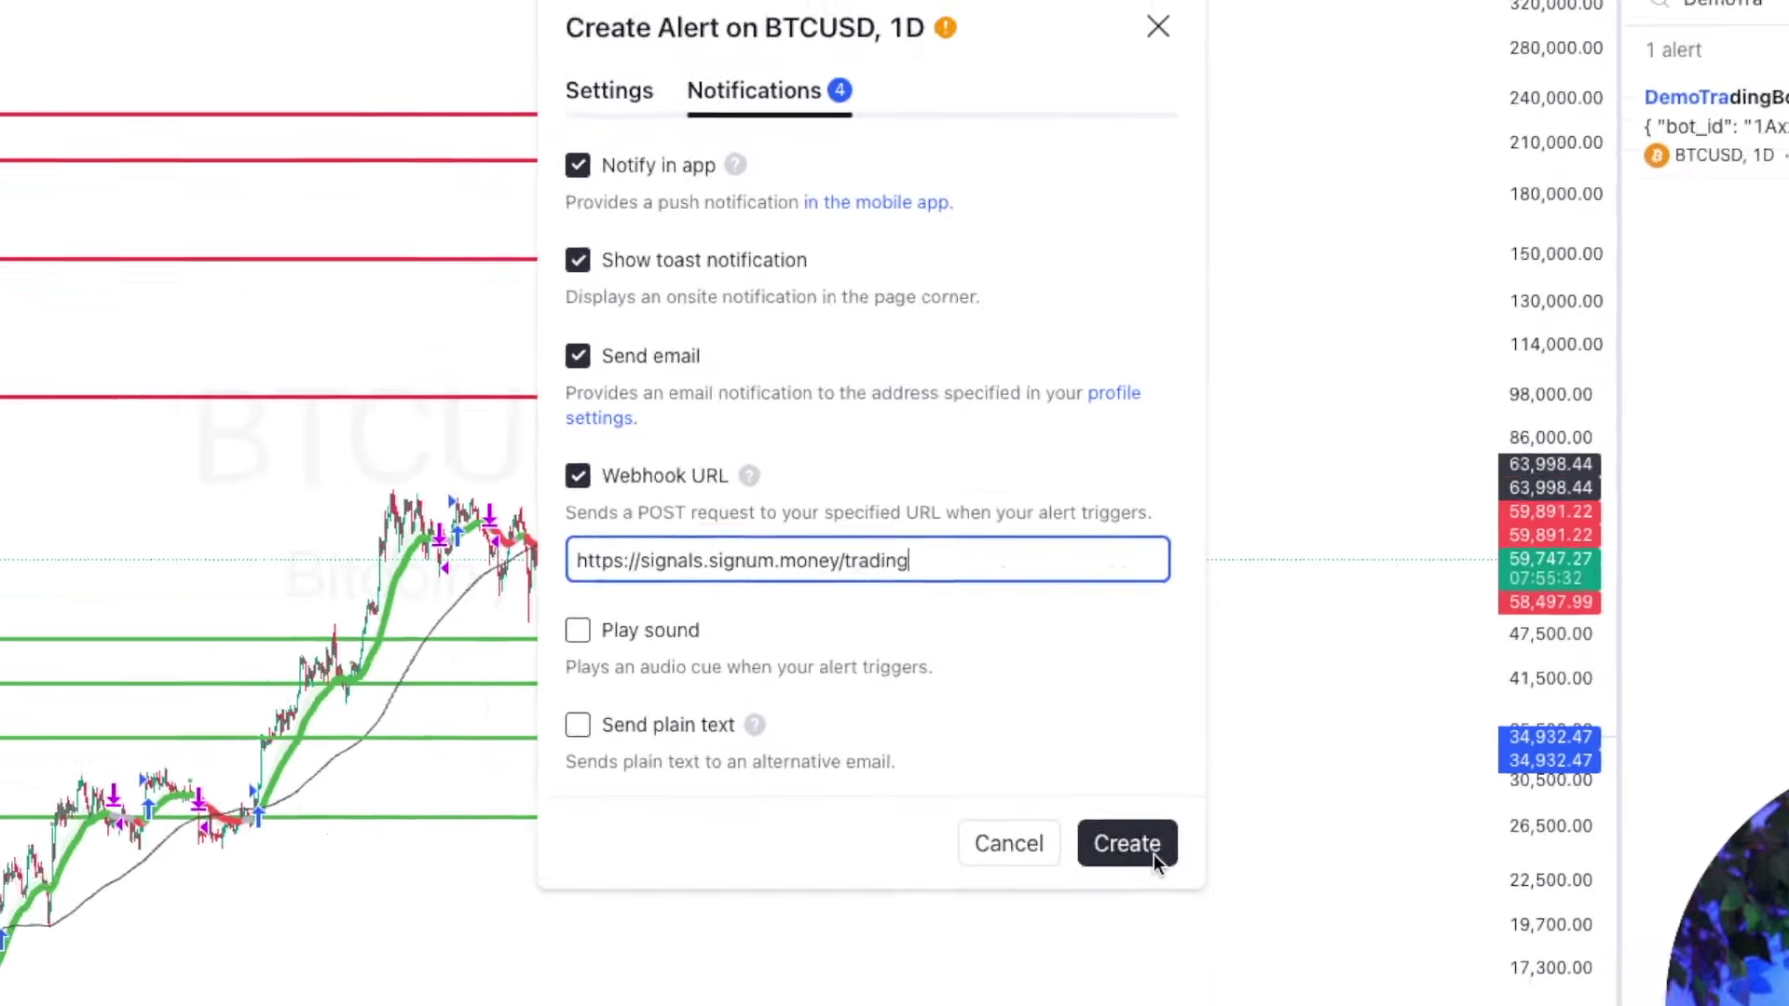
pyautogui.click(1159, 915)
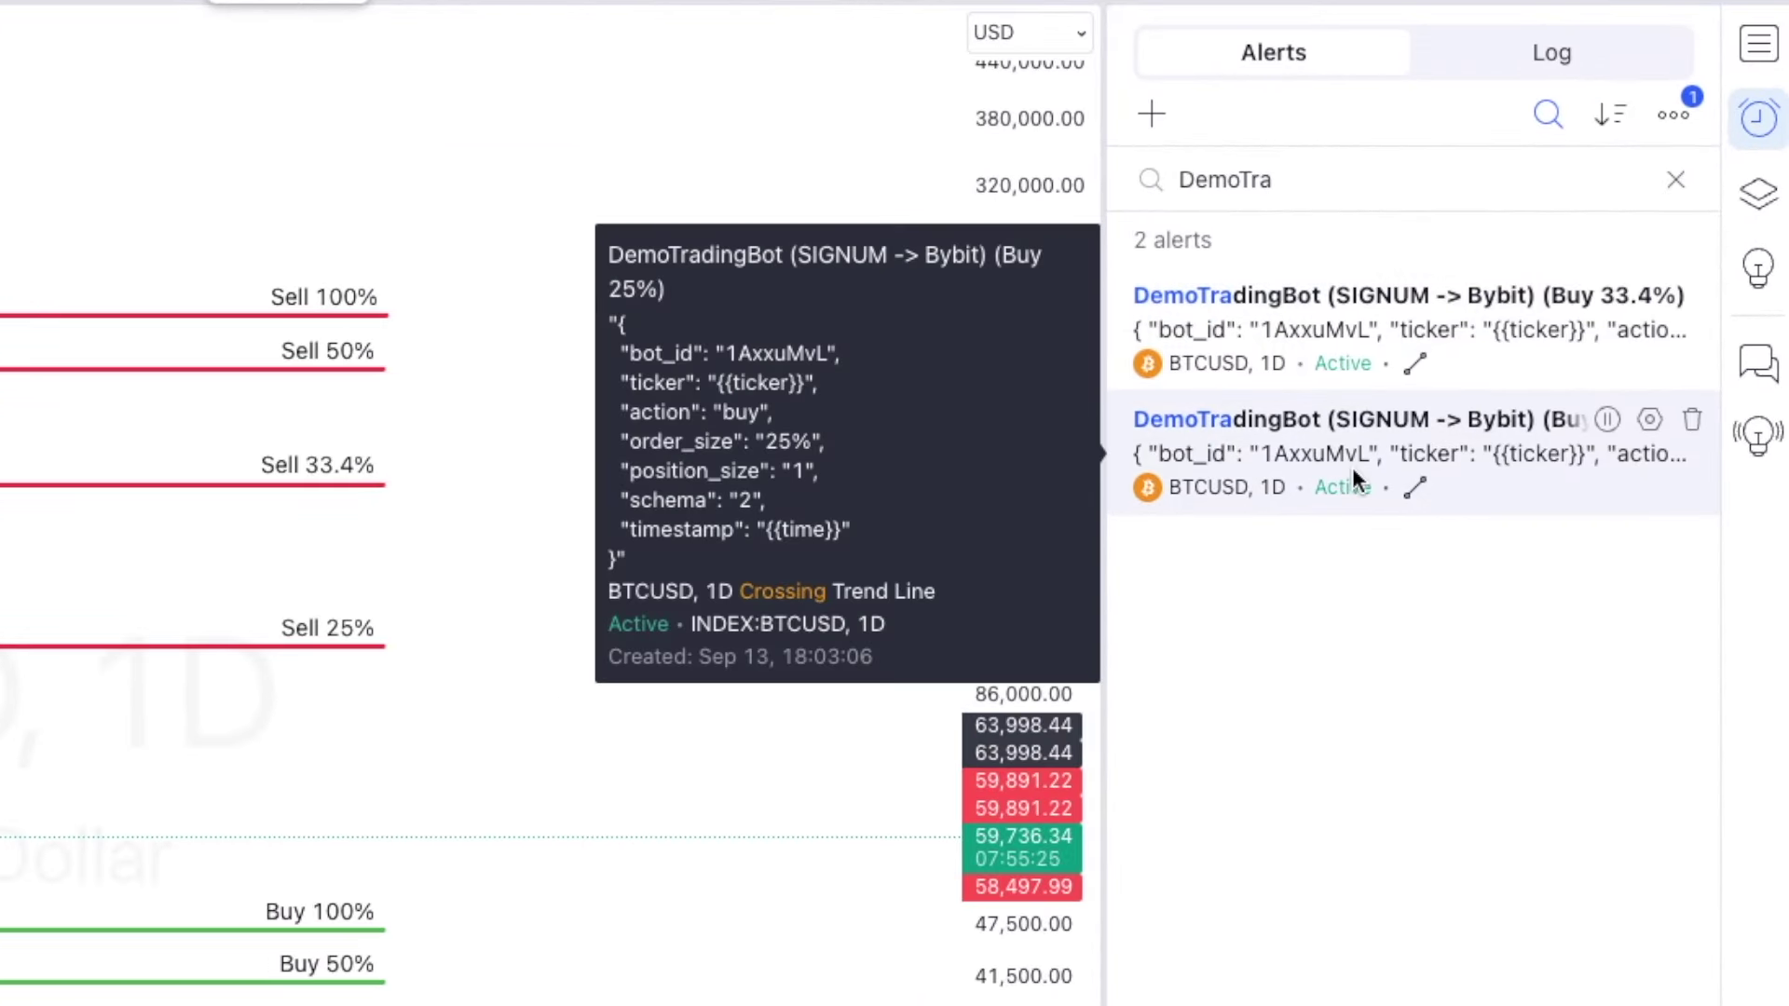
# Review the message and settings of the Buy 33.4% alert in the alert list, closing its editor without changes
pyautogui.moveTo(1351, 346)
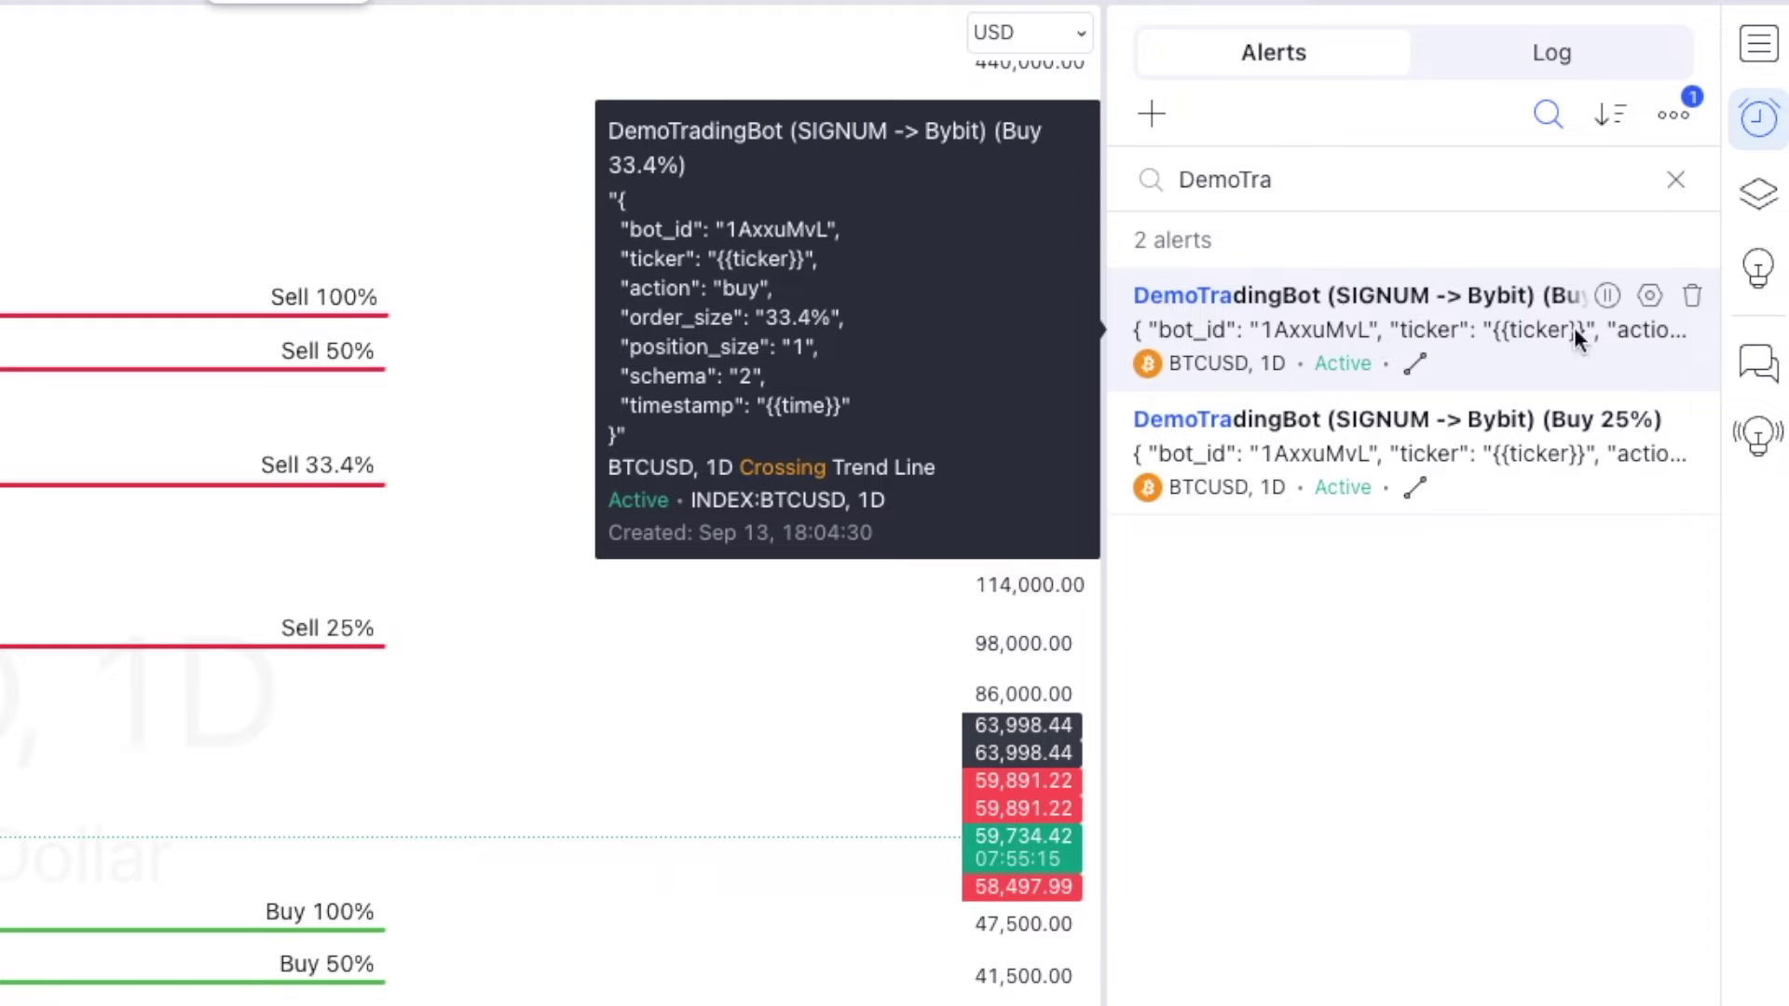
pyautogui.click(1649, 296)
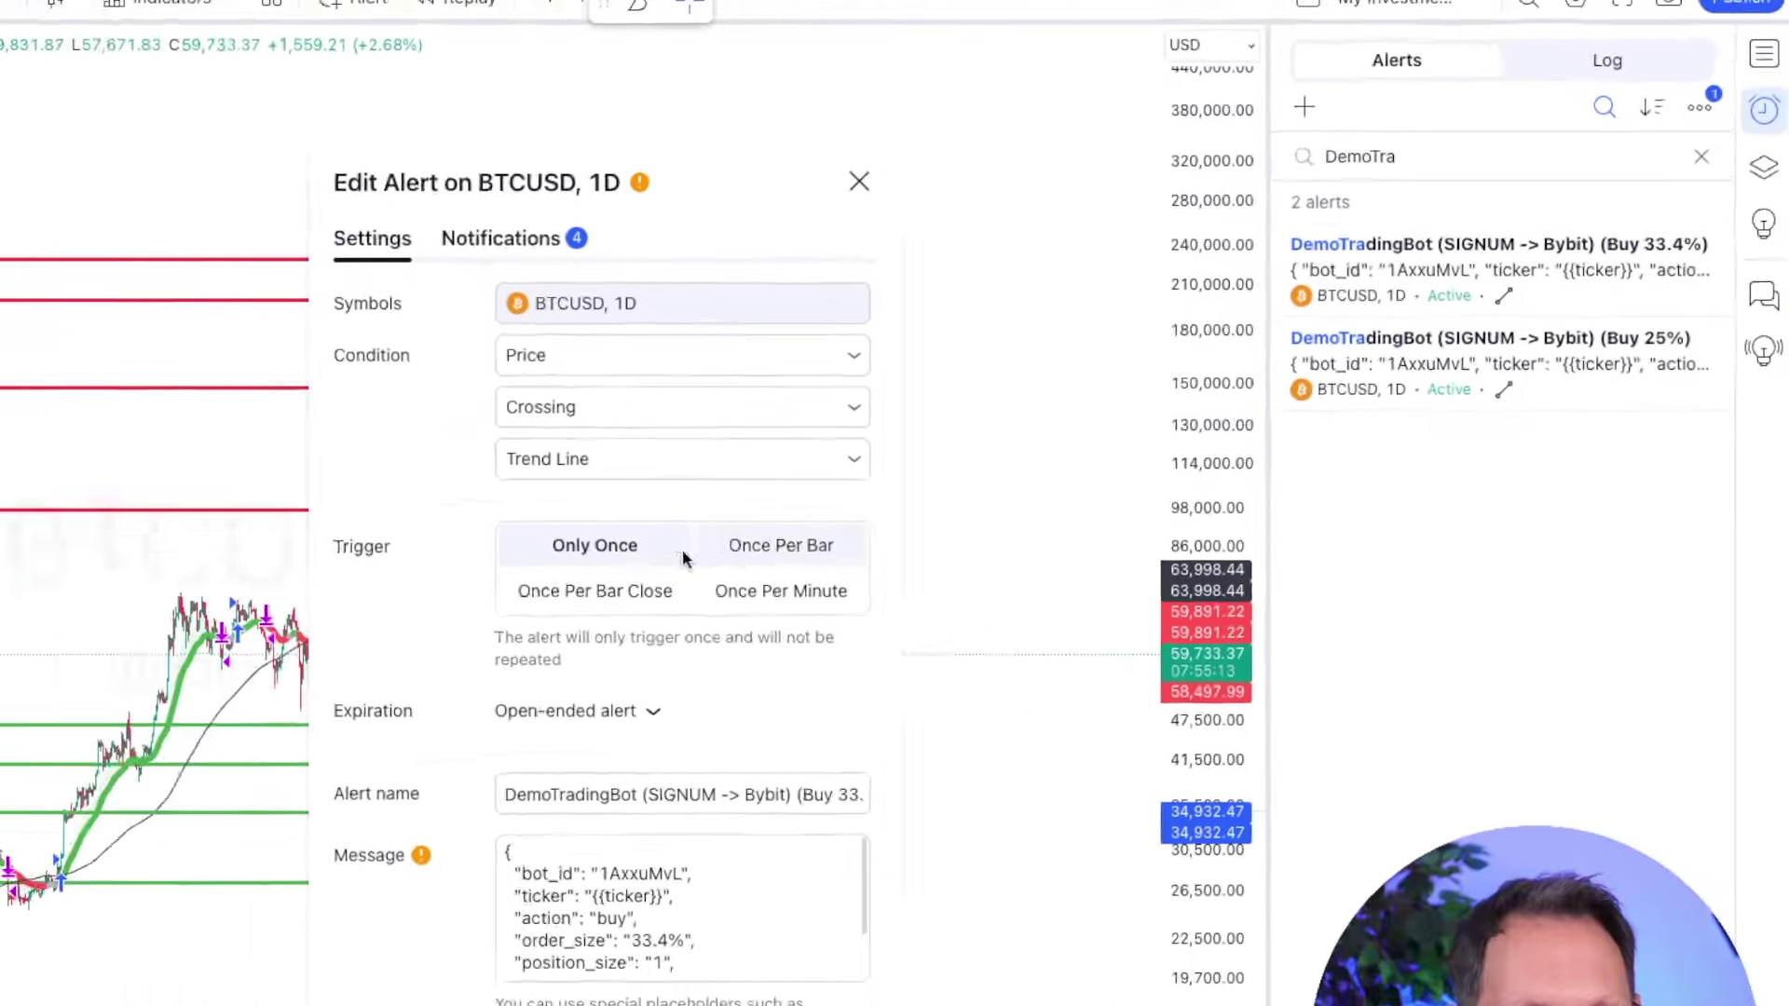
pyautogui.click(431, 1005)
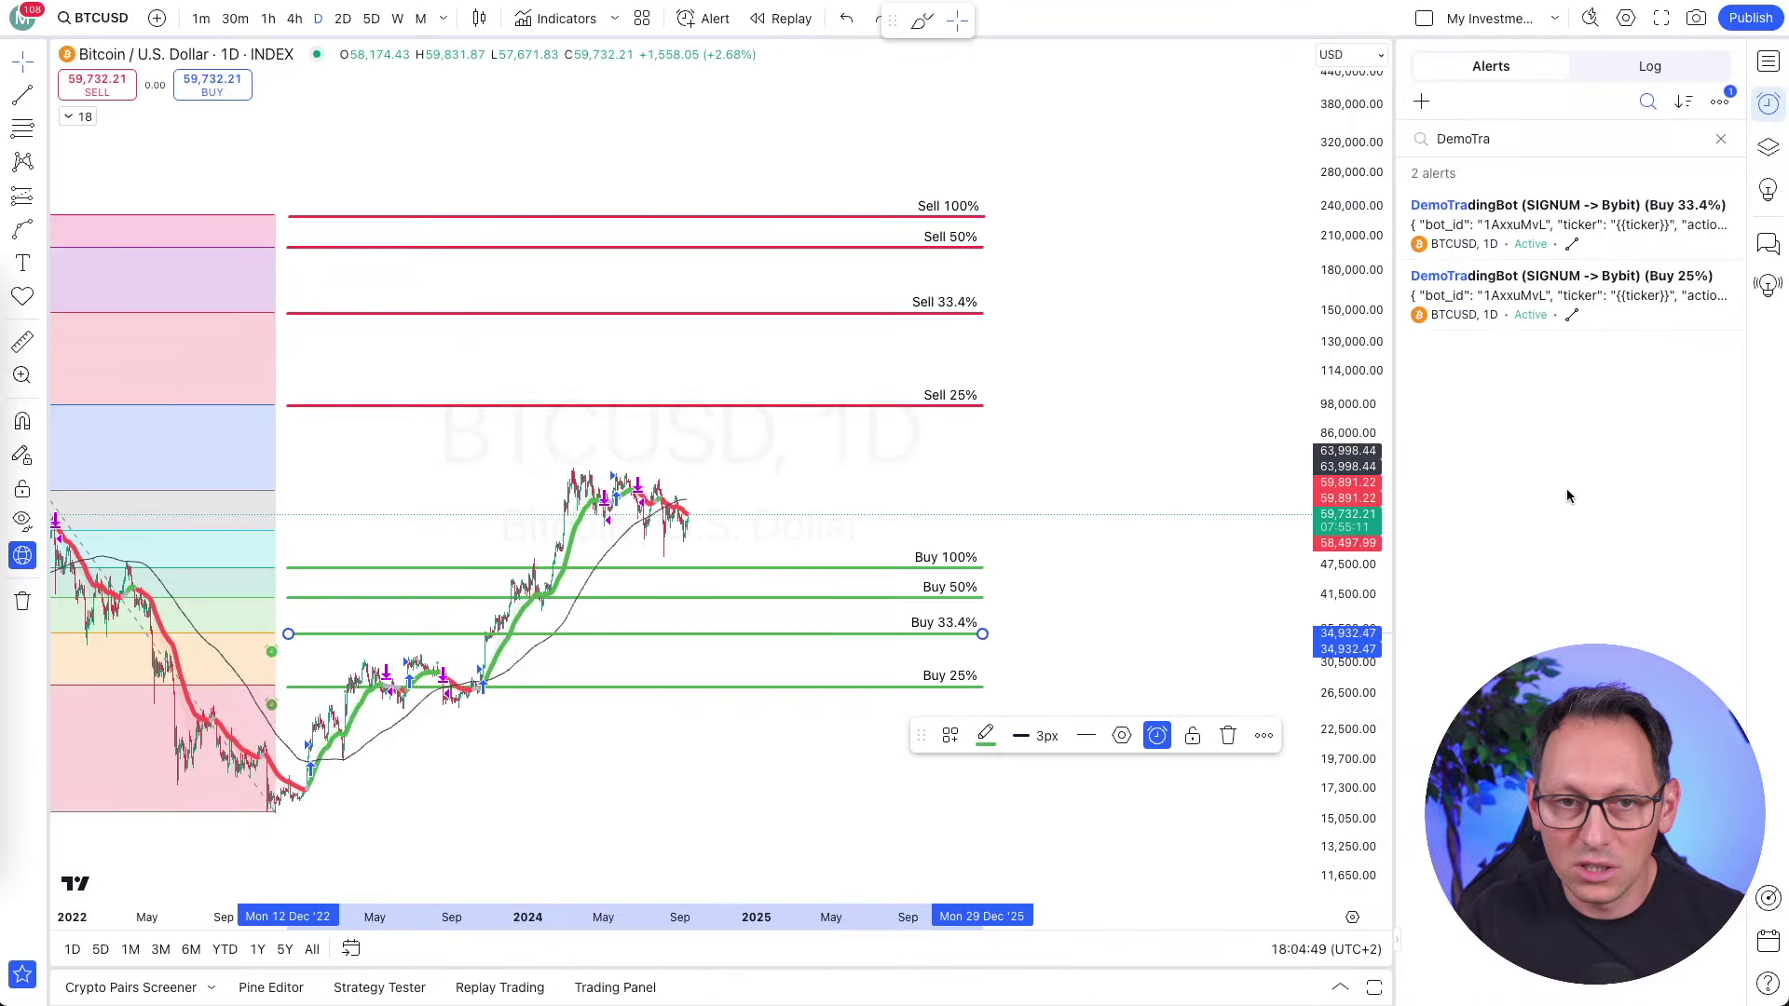
pyautogui.click(960, 649)
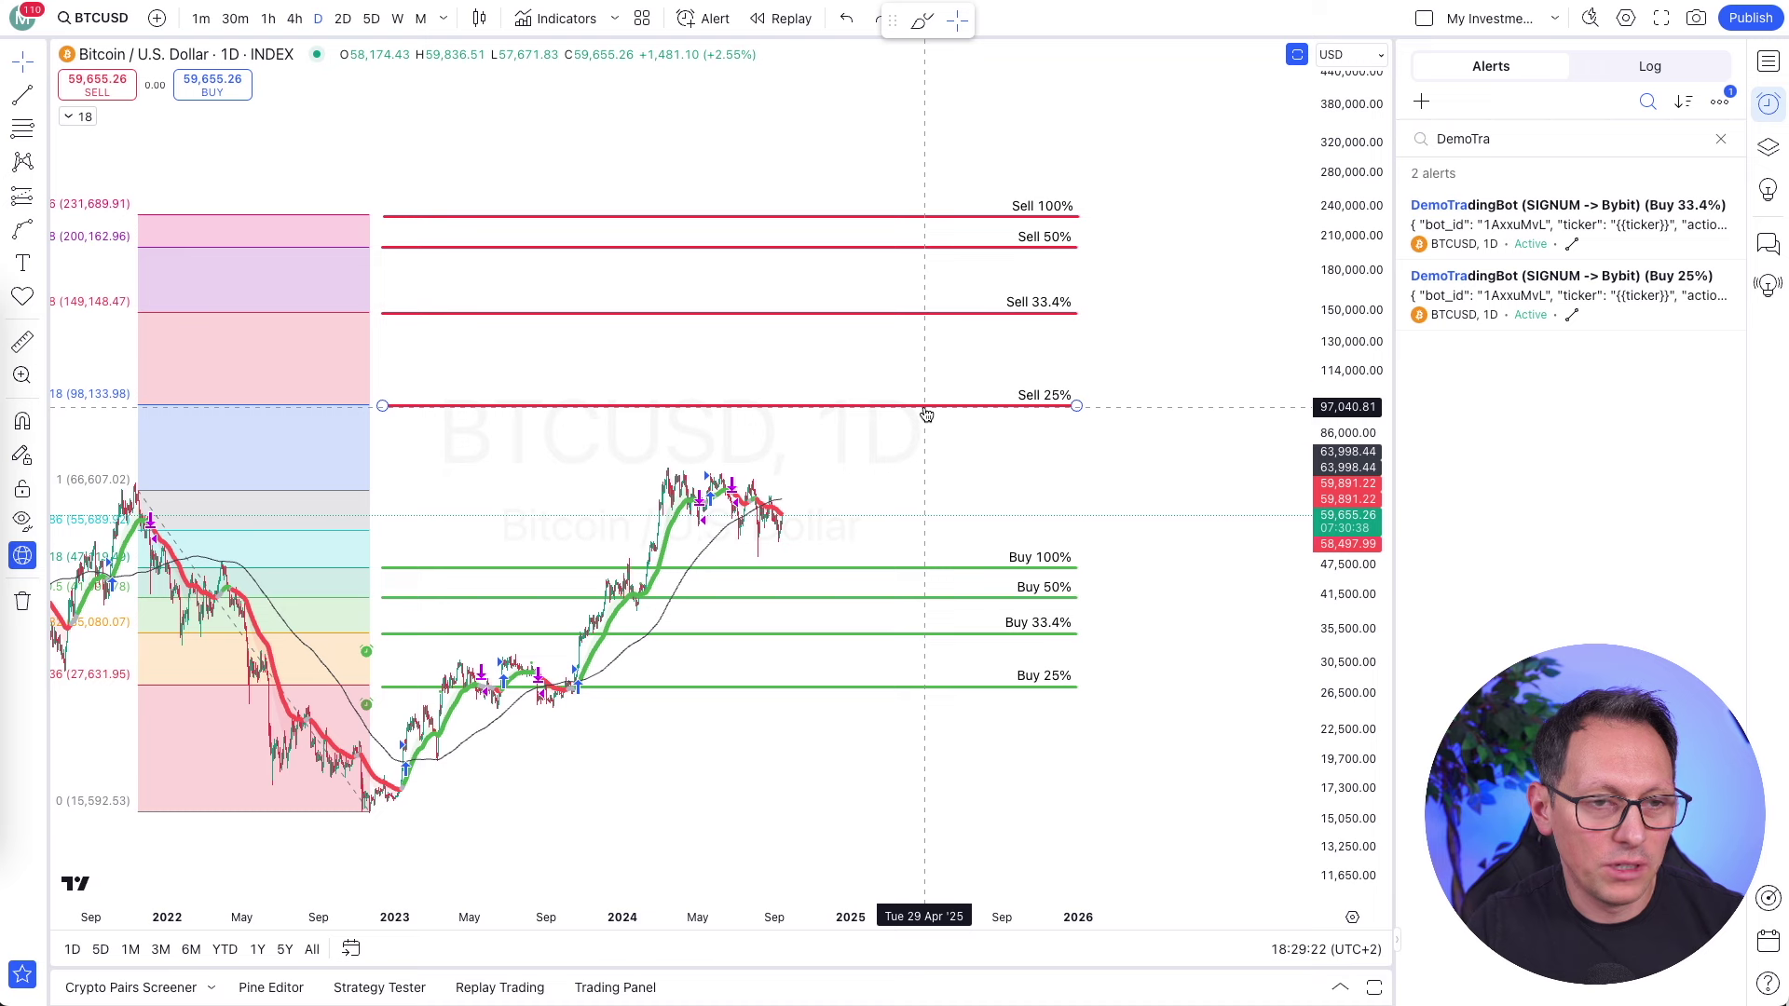
# Start an alert on the Sell 25% trend line and replace its default message with the sell signal message from Signum
pyautogui.click(927, 412)
pyautogui.moveTo(920, 736); pyautogui.dragTo(839, 450)
pyautogui.click(1076, 451)
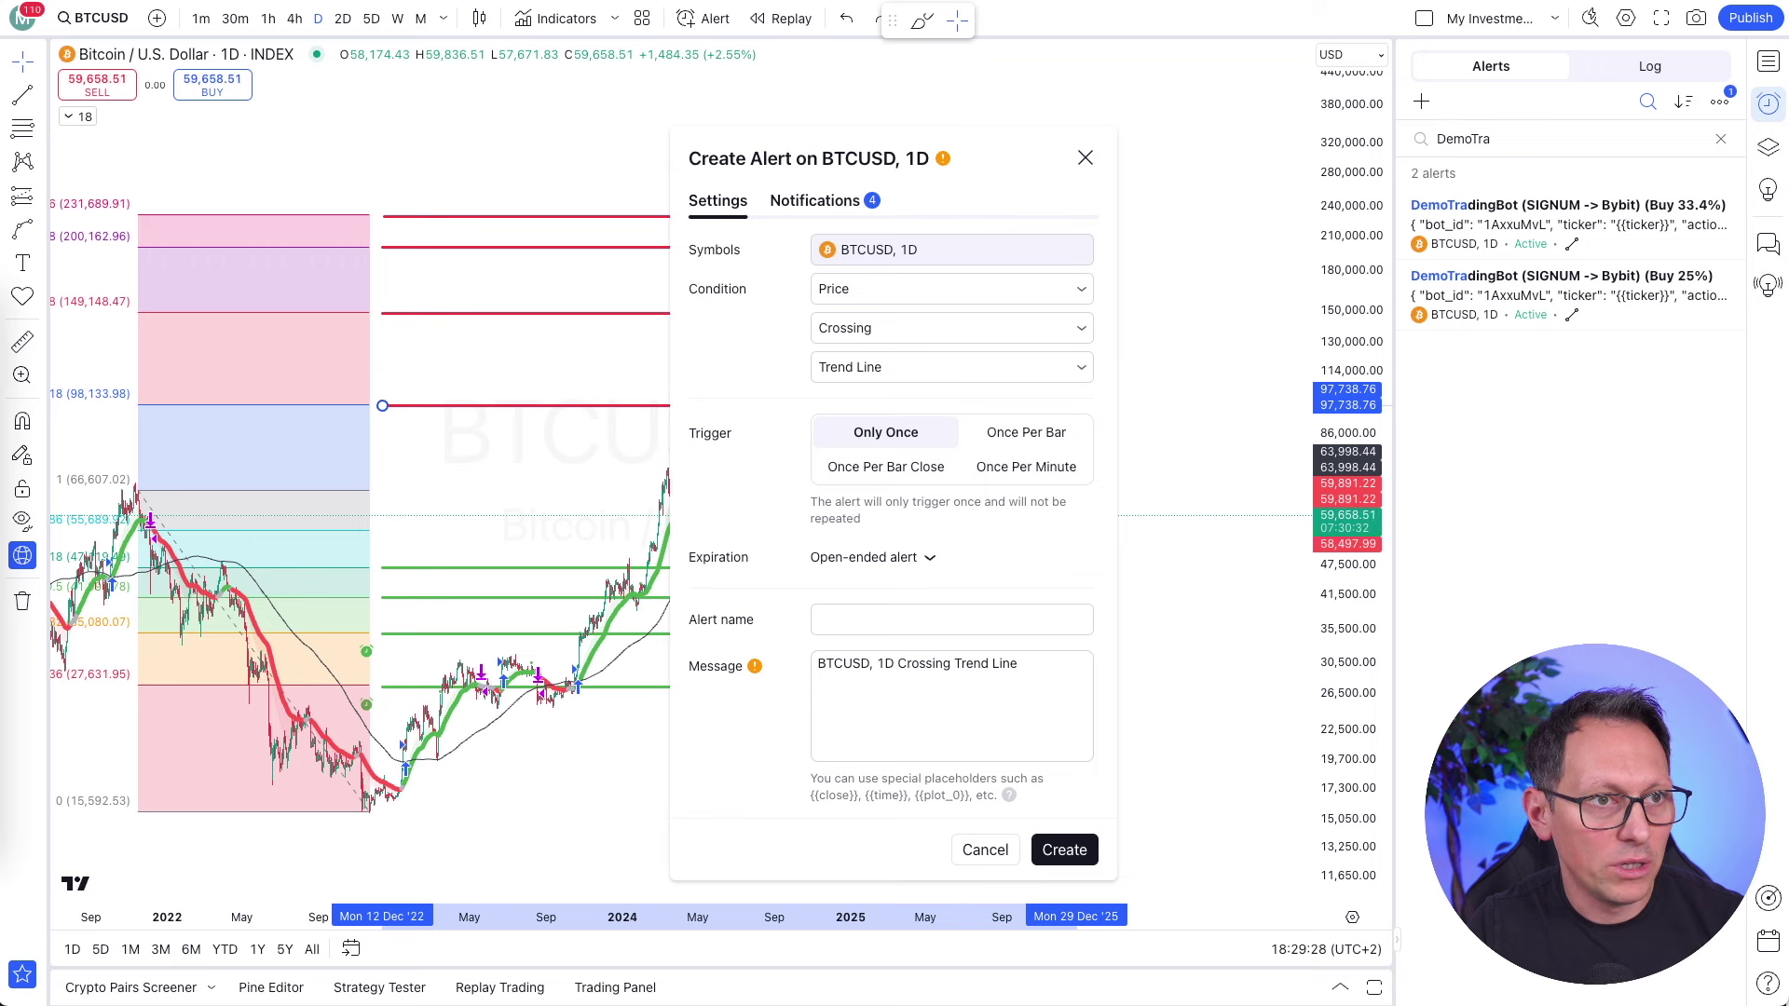
pyautogui.click(578, 3)
pyautogui.click(1075, 567)
pyautogui.hotkey('ctrl', 'c')
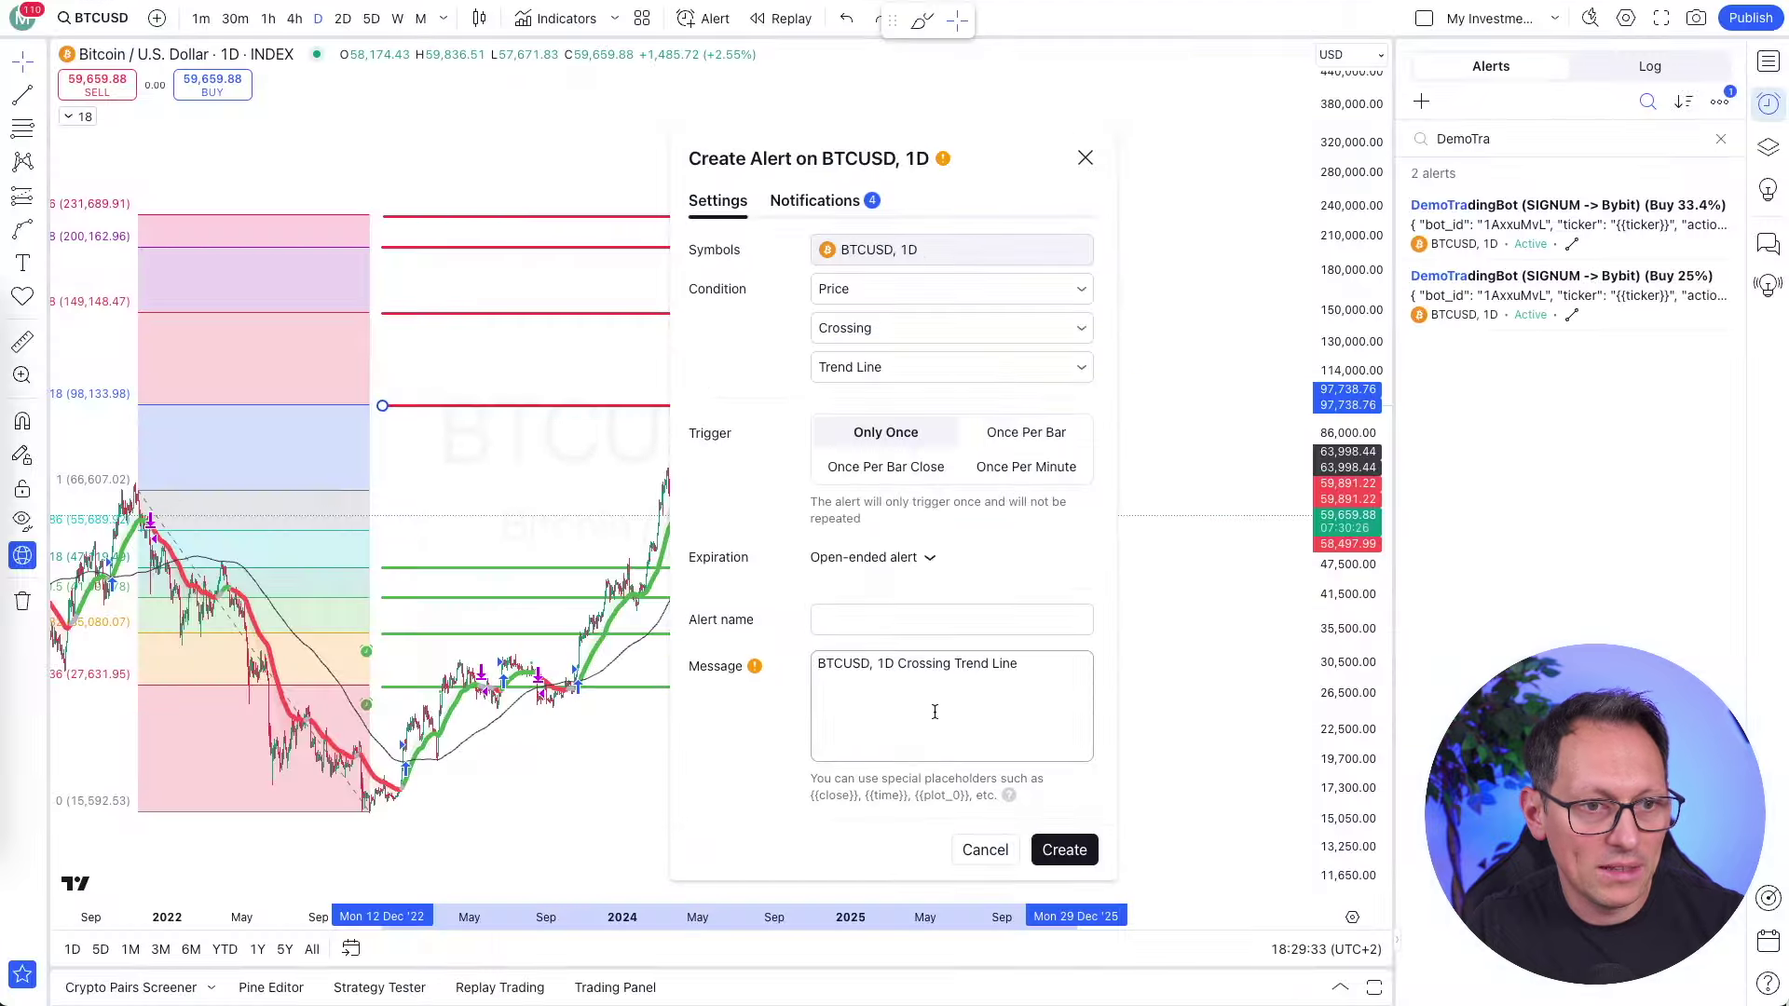
pyautogui.hotkey('ctrl', 'a')
pyautogui.hotkey('ctrl', 'v')
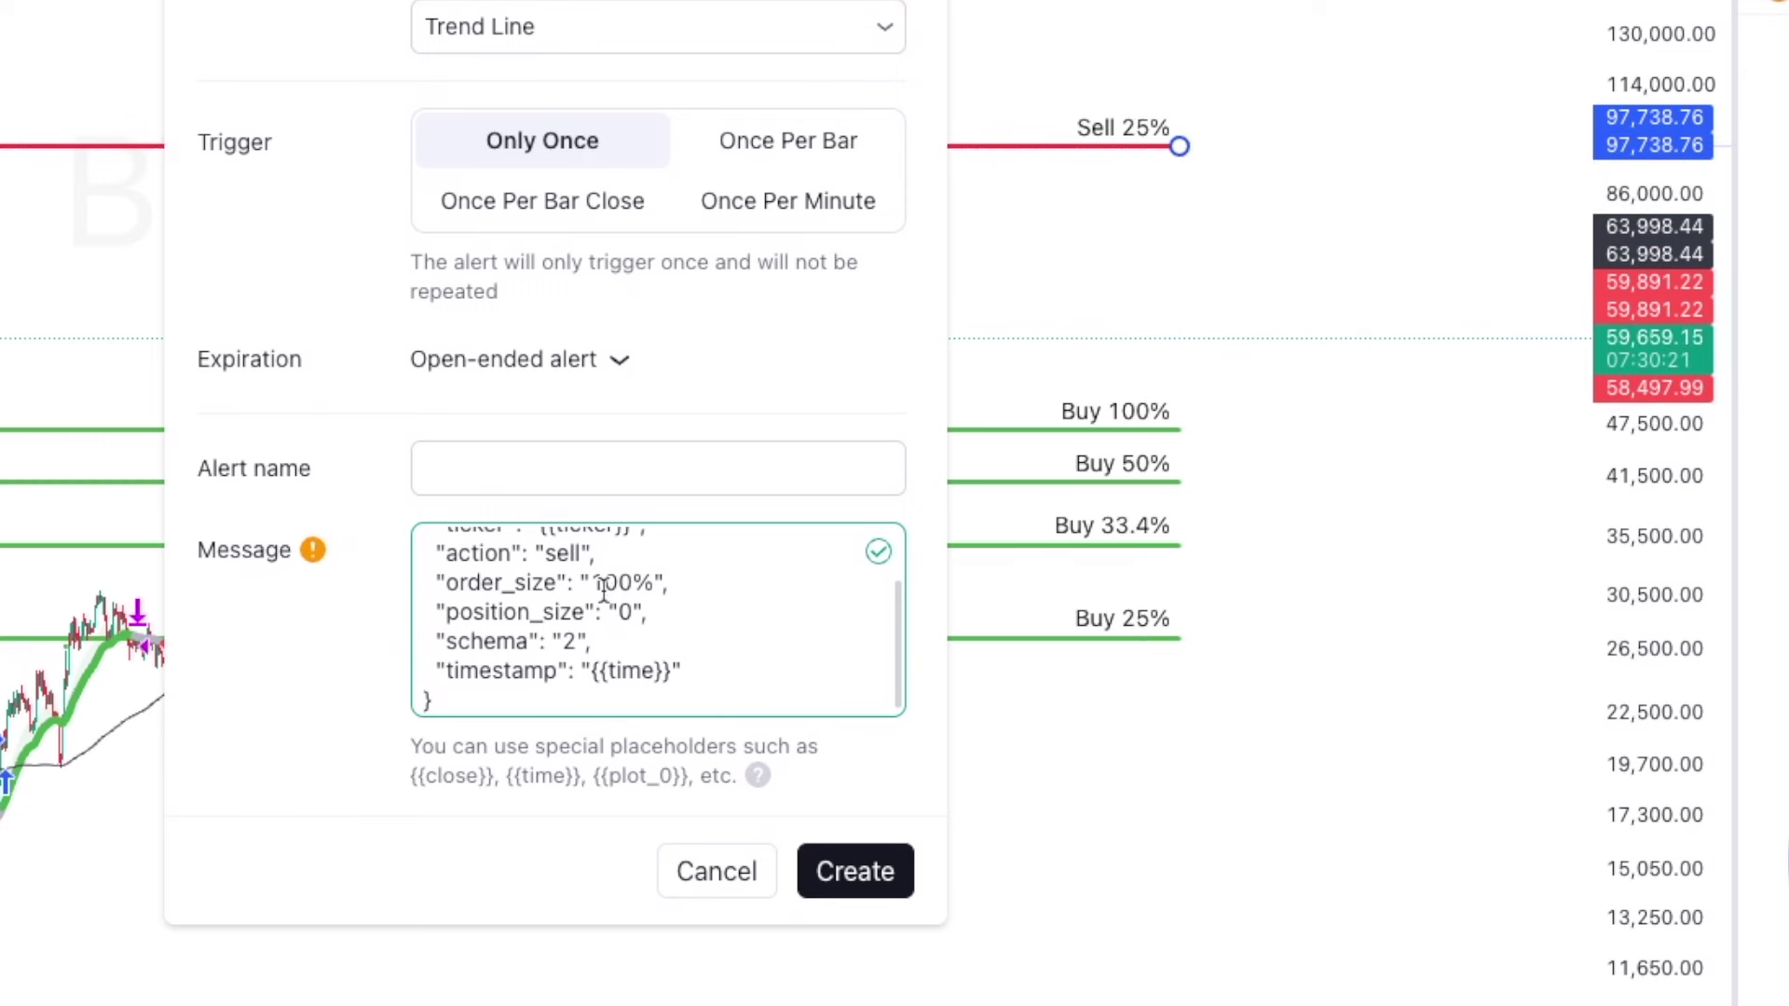
# Set the order size in the sell alert's message to 25%
pyautogui.click(633, 582)
pyautogui.press('BackSpace')
pyautogui.press('BackSpace')
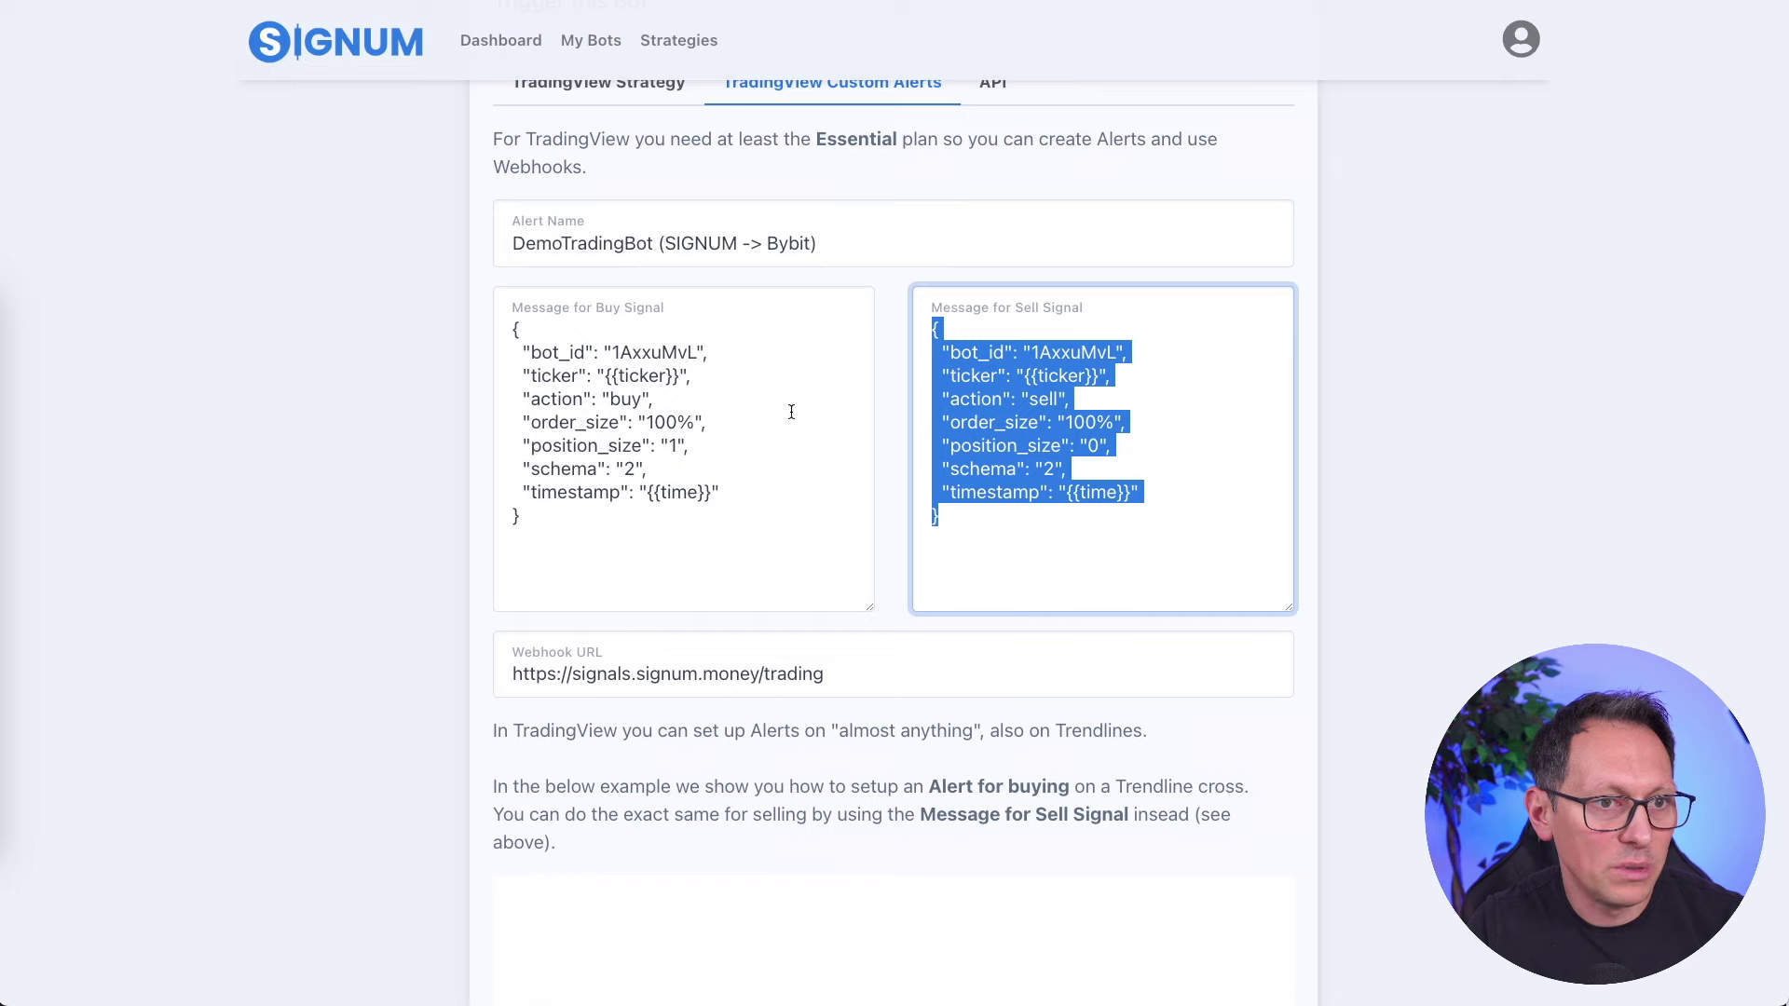
# Name the sell alert DemoTradingBot (SIGNUM -> Bybit) (Sell 25%), copying the bot's alert name from Signum
pyautogui.tripleClick(886, 249)
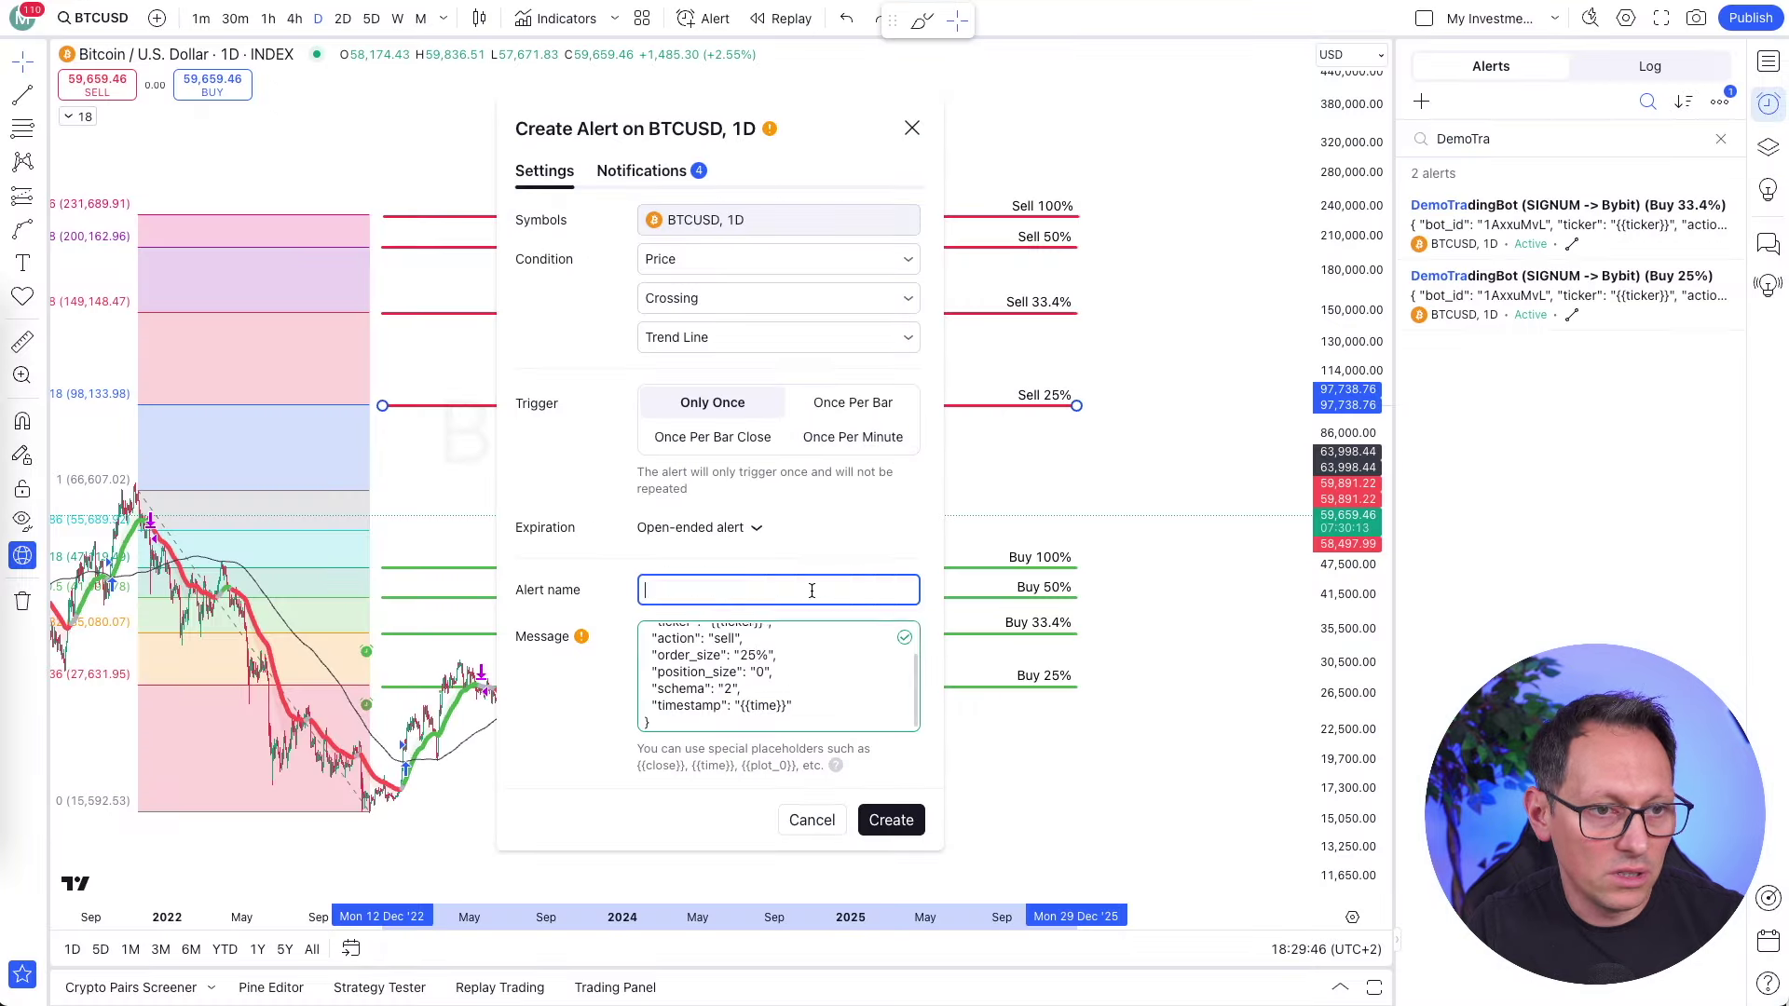
pyautogui.write('DemoTradingBot (SIGNUM -> Bybit)')
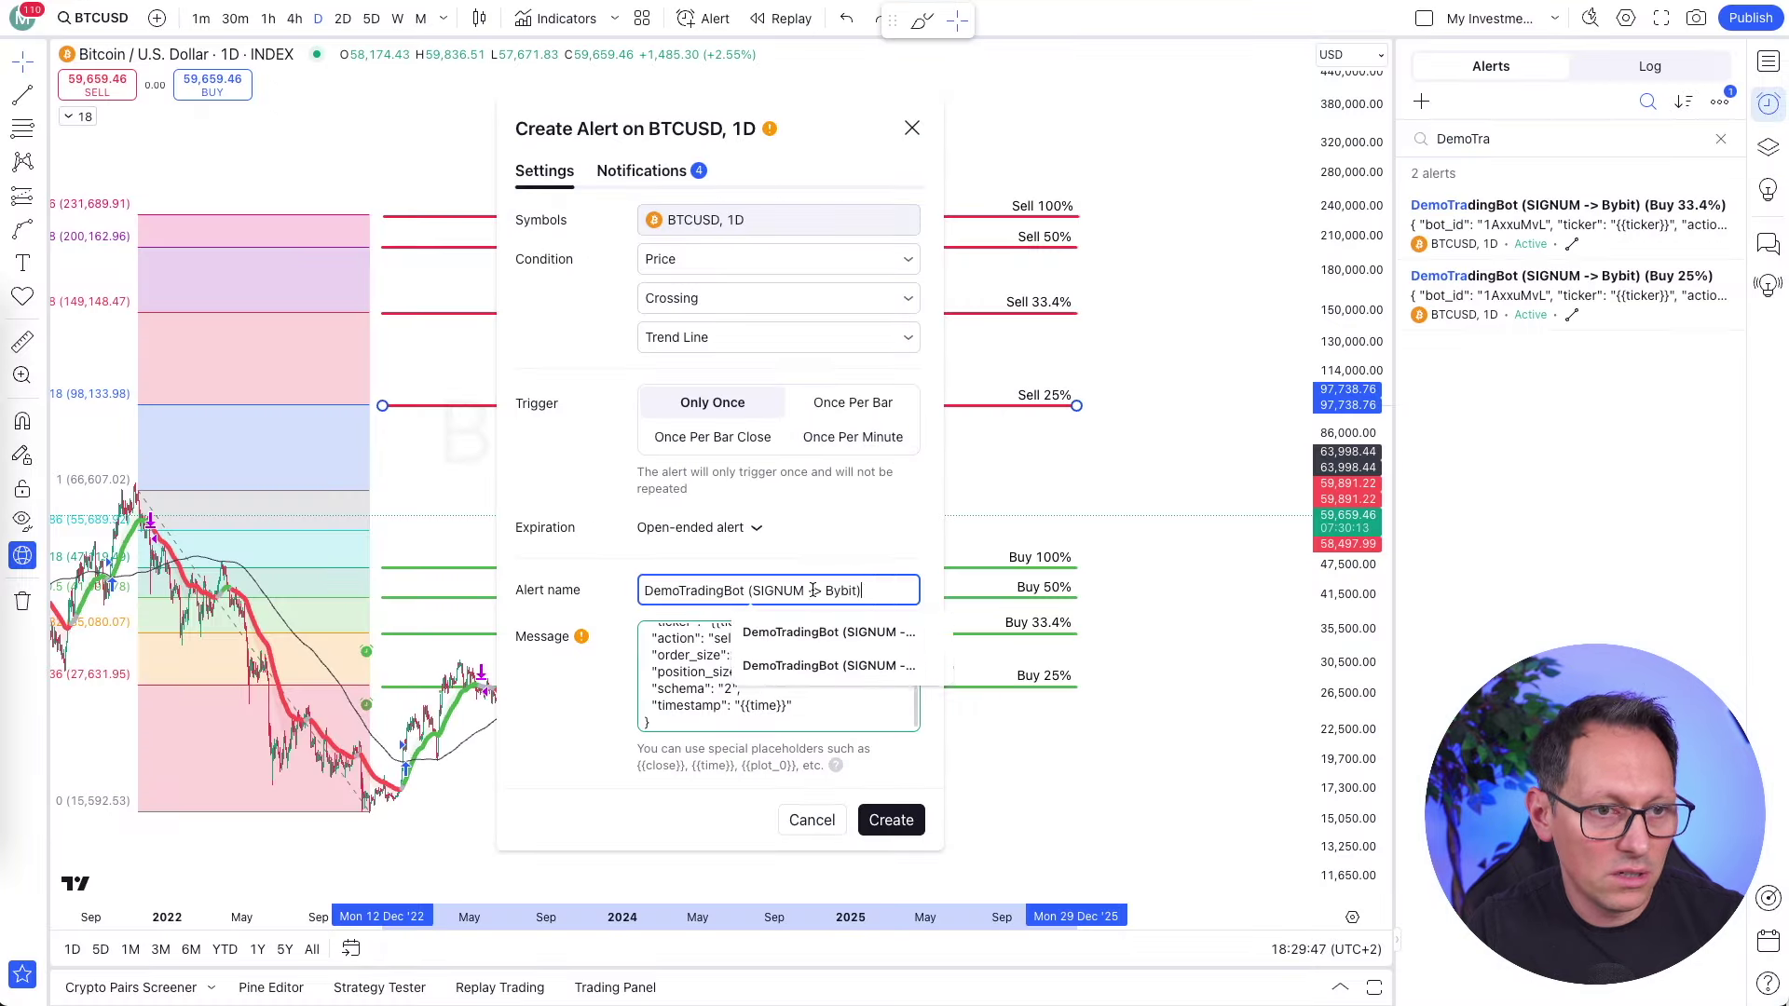
pyautogui.write('(Sell 2')
pyautogui.write('5%)')
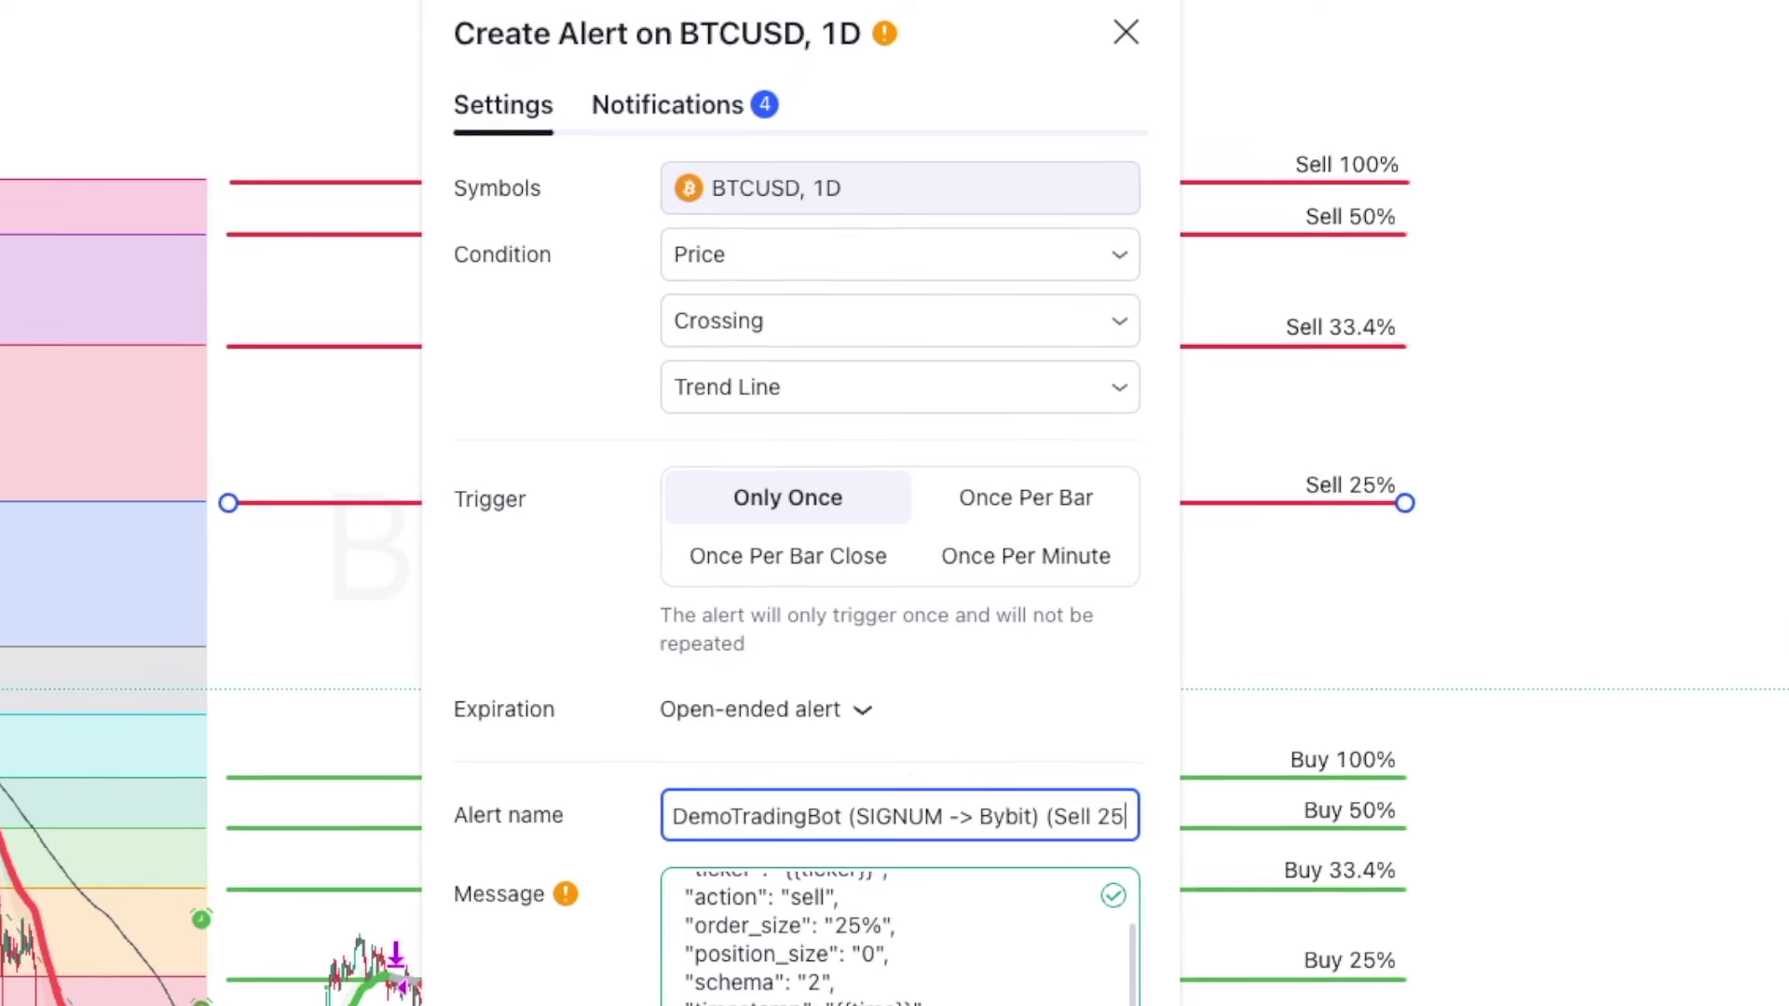
# Check the sell alert's webhook URL and message, and create the Sell 25% alert
pyautogui.click(651, 104)
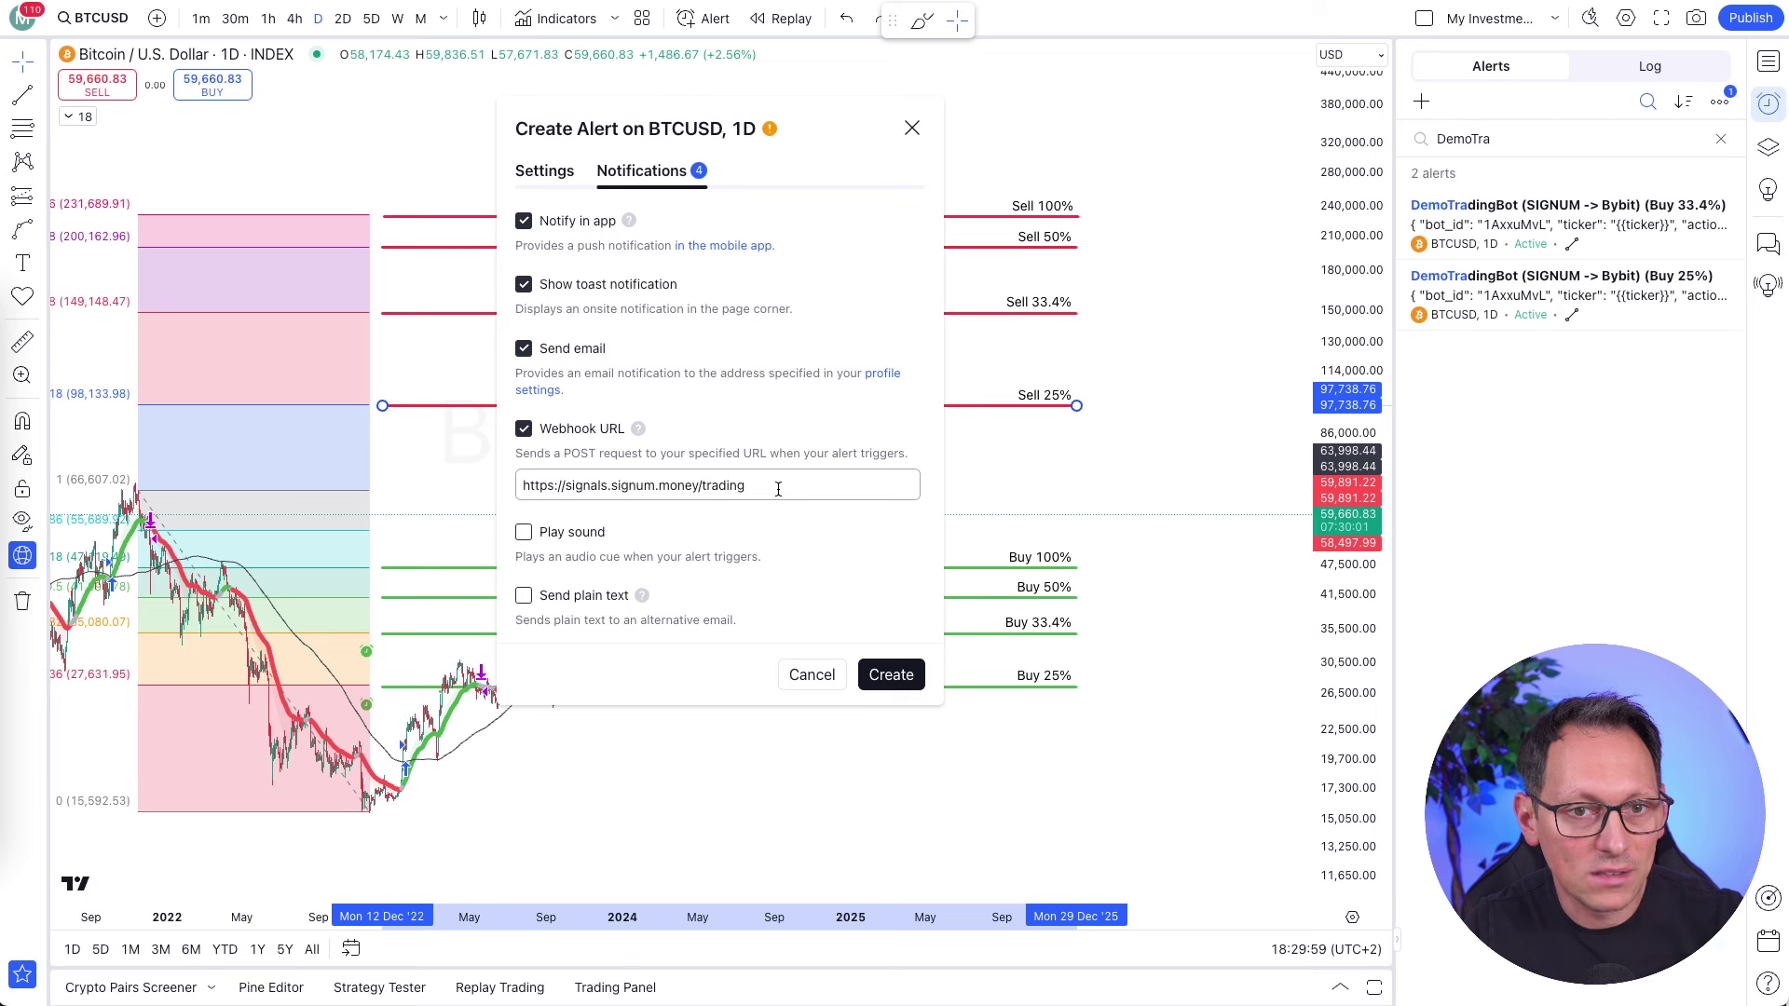
pyautogui.click(546, 174)
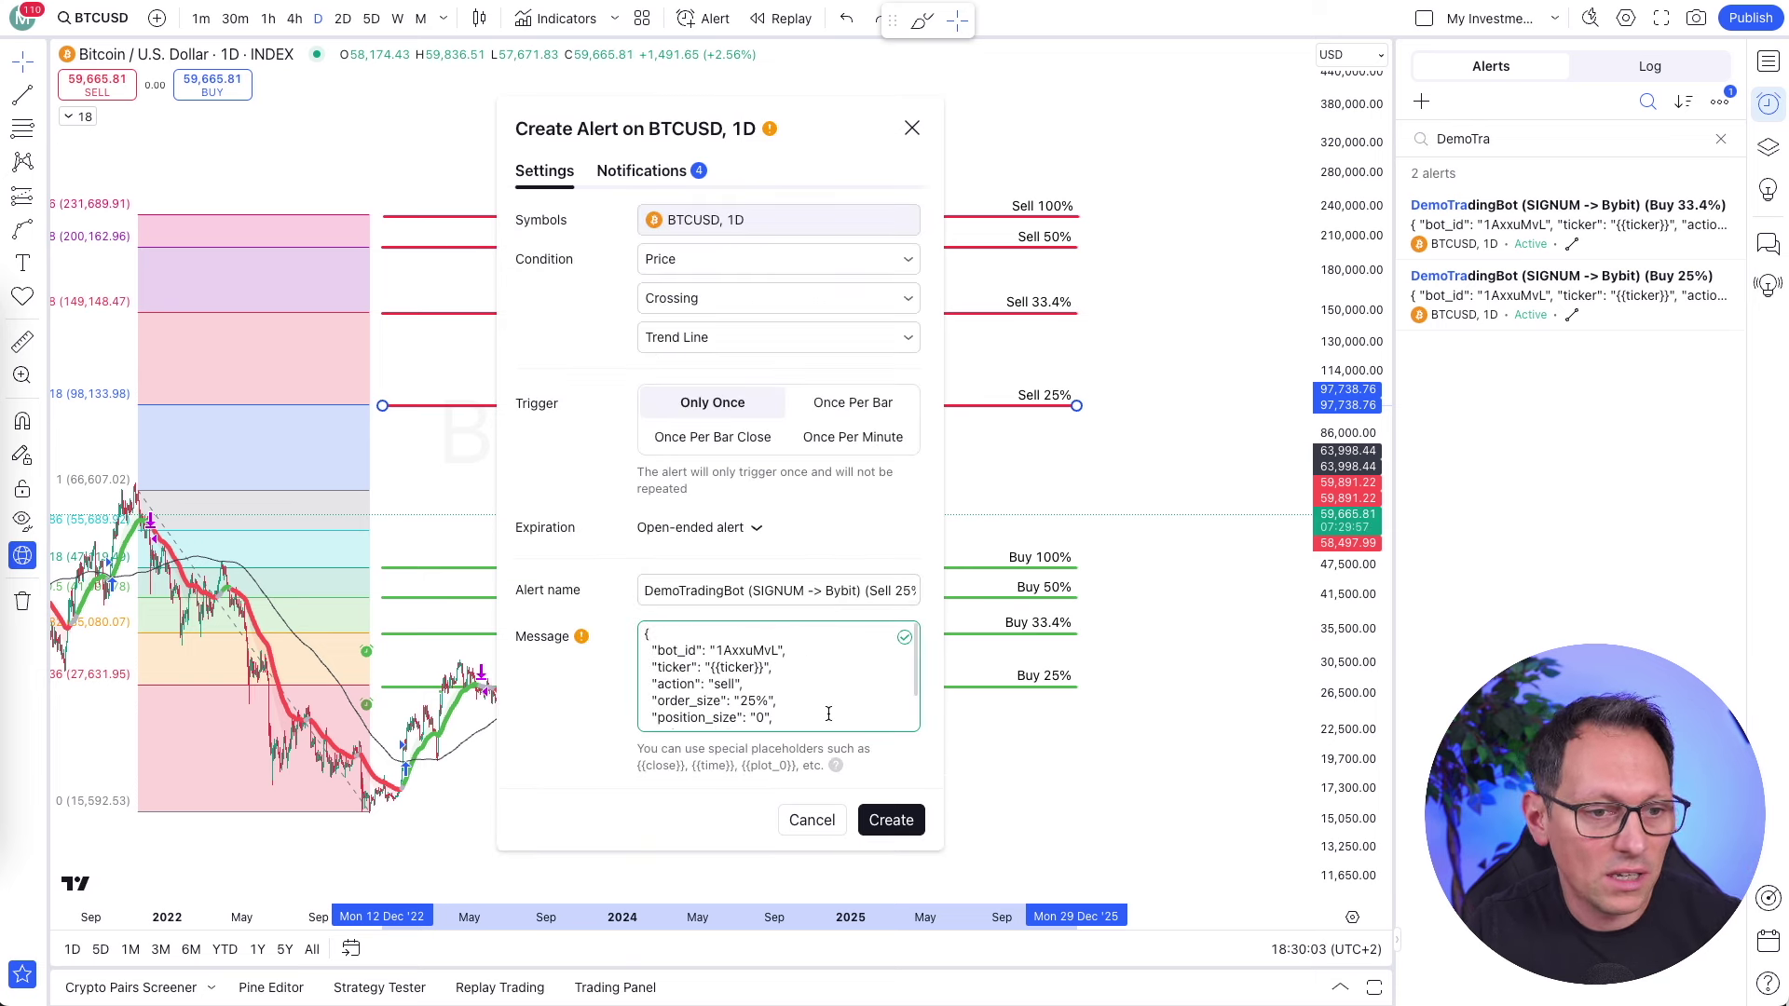
pyautogui.scroll(-2, 845, 711)
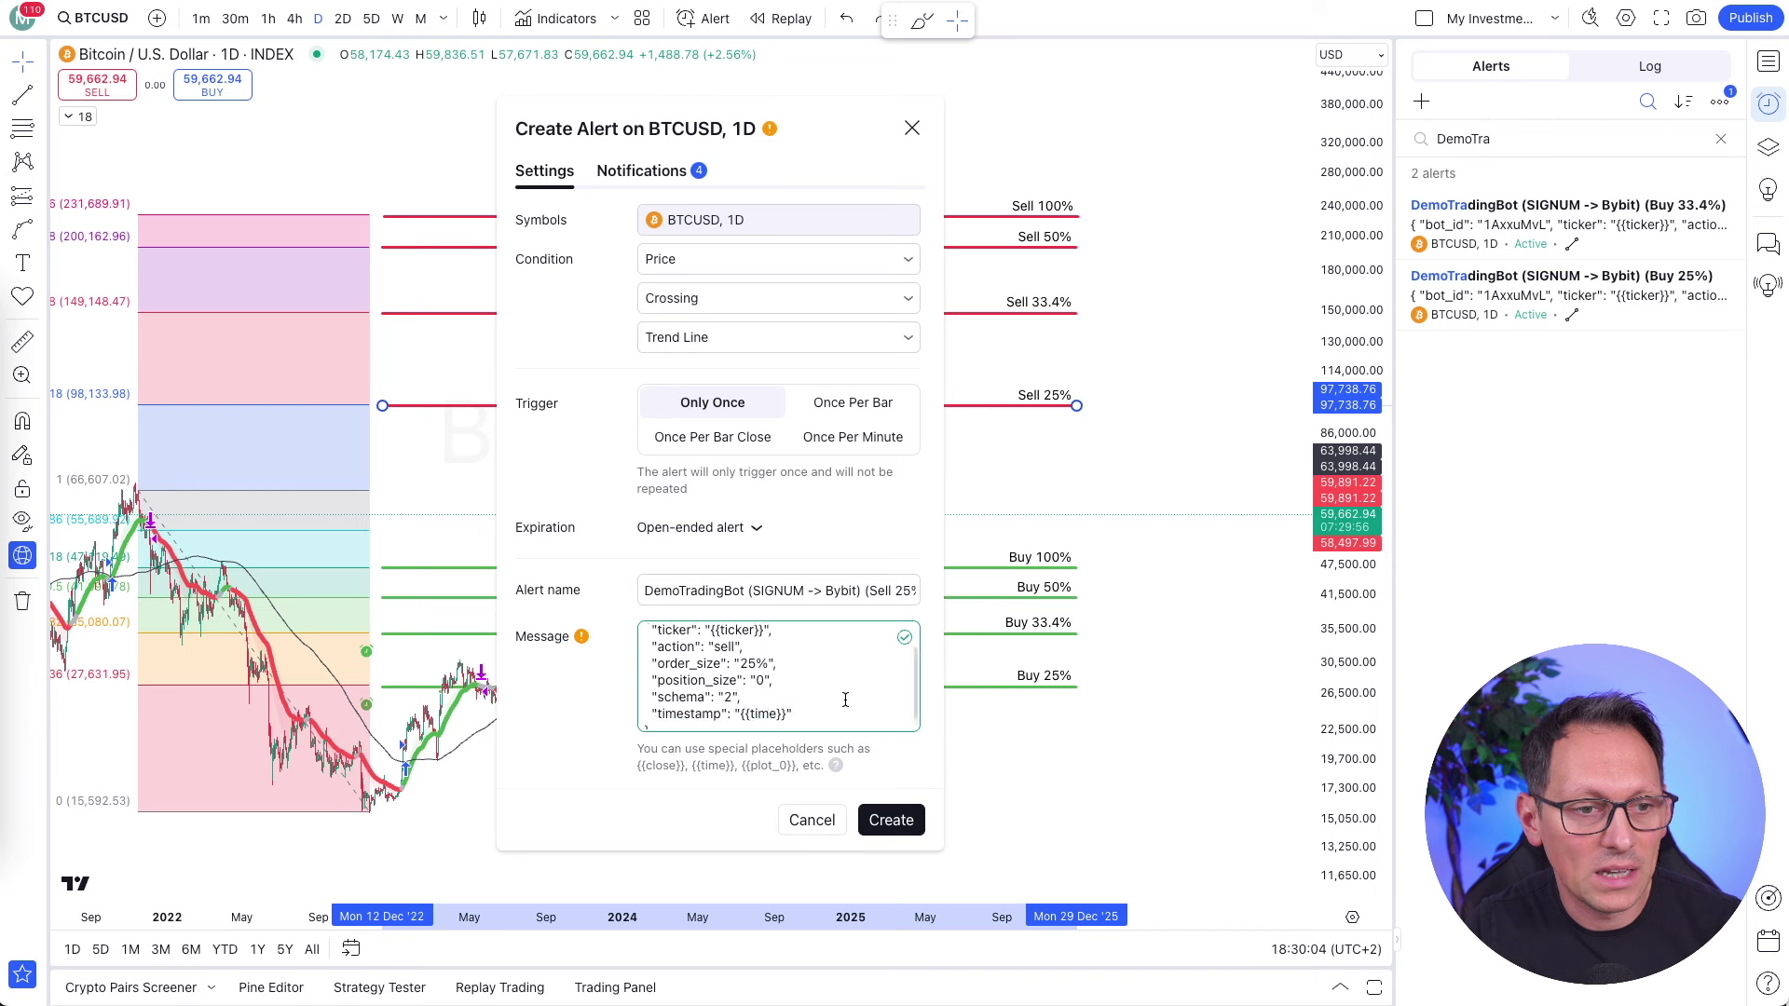
pyautogui.click(892, 822)
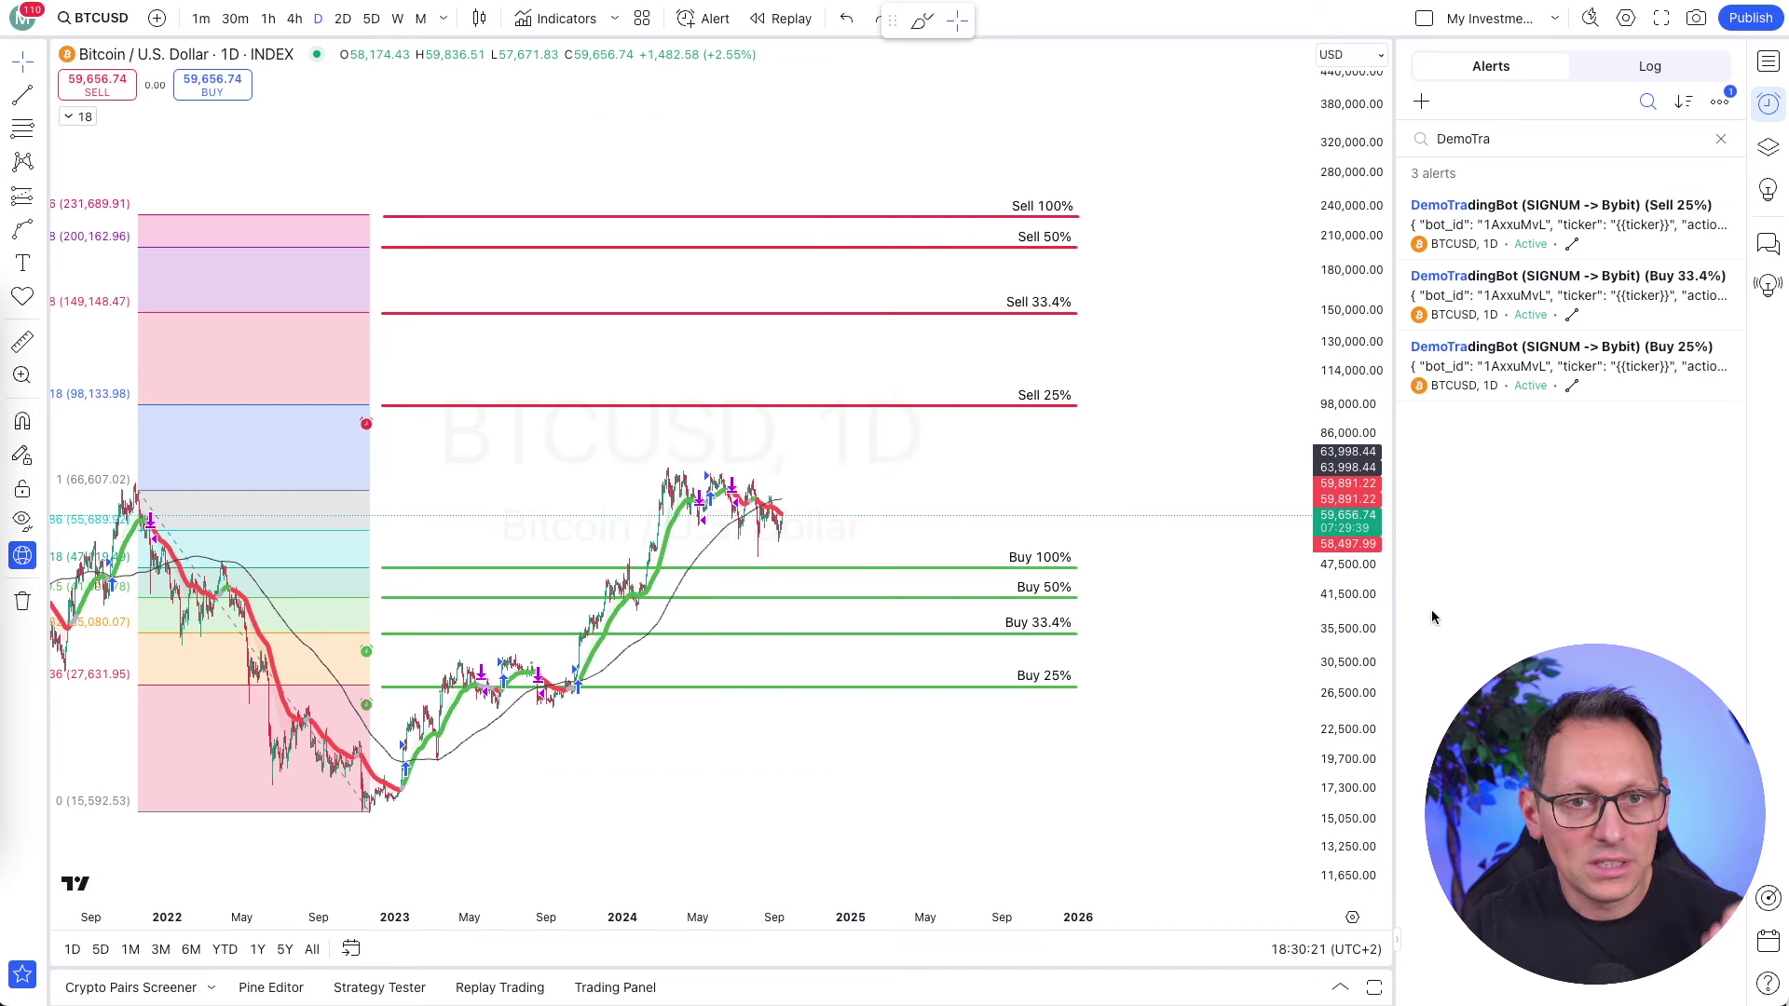